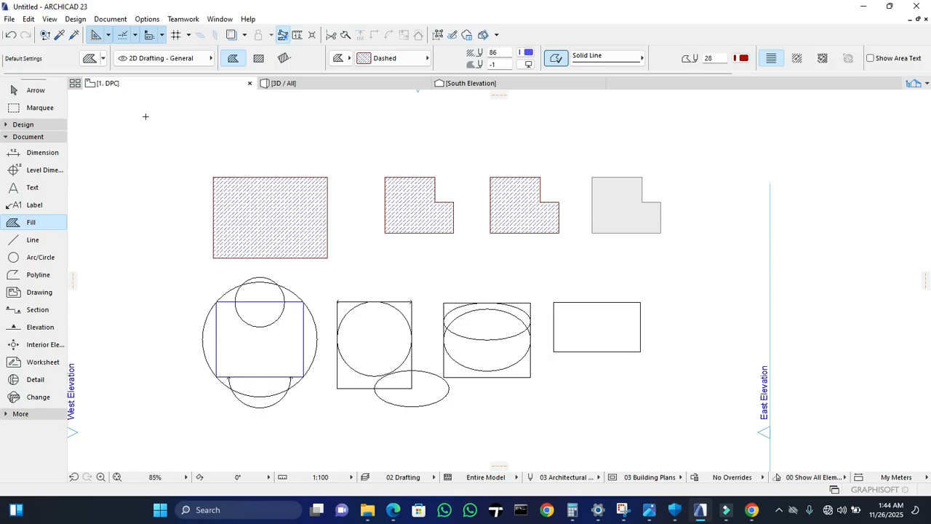
# - Start saving the plan and enter "tutorial excercise" as its file name
pyautogui.click(9, 18)
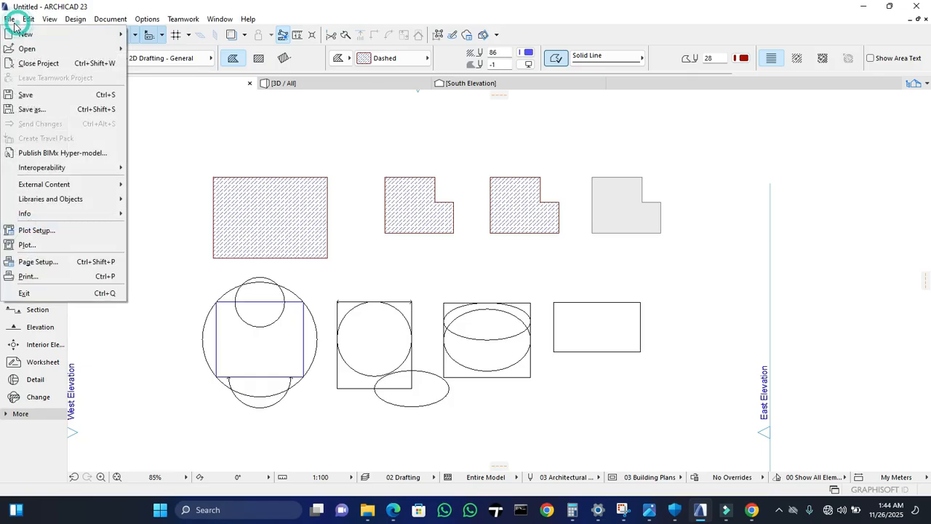
pyautogui.click(45, 96)
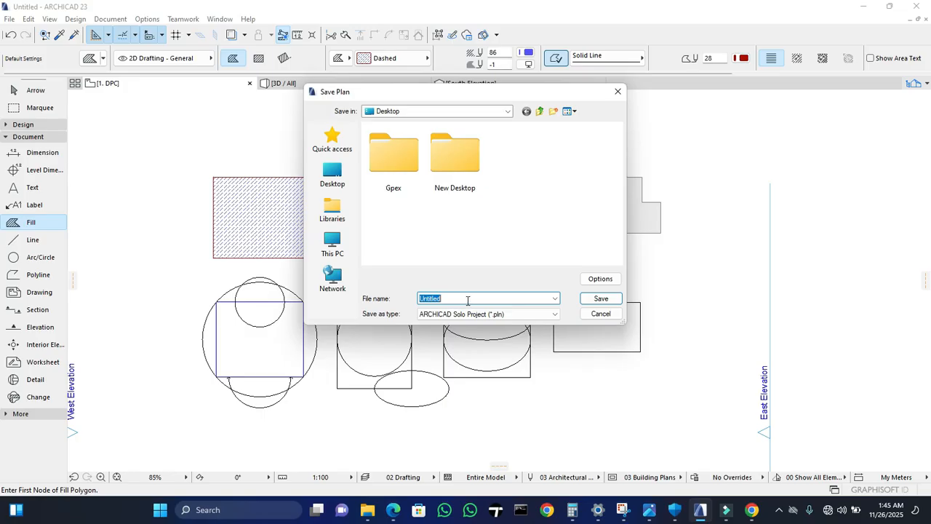
pyautogui.write('tutoriA')
pyautogui.press('BackSpace')
pyautogui.press('BackSpace')
pyautogui.press('BackSpace')
pyautogui.press('BackSpace')
pyautogui.press('BackSpace')
pyautogui.press('BackSpace')
pyautogui.press('BackSpace')
pyautogui.write('tutorial')
pyautogui.write('excercise')
# - Create a folder named "Tuturial Exercise Folder" on the Desktop from within the save dialog
pyautogui.rightClick(402, 217)
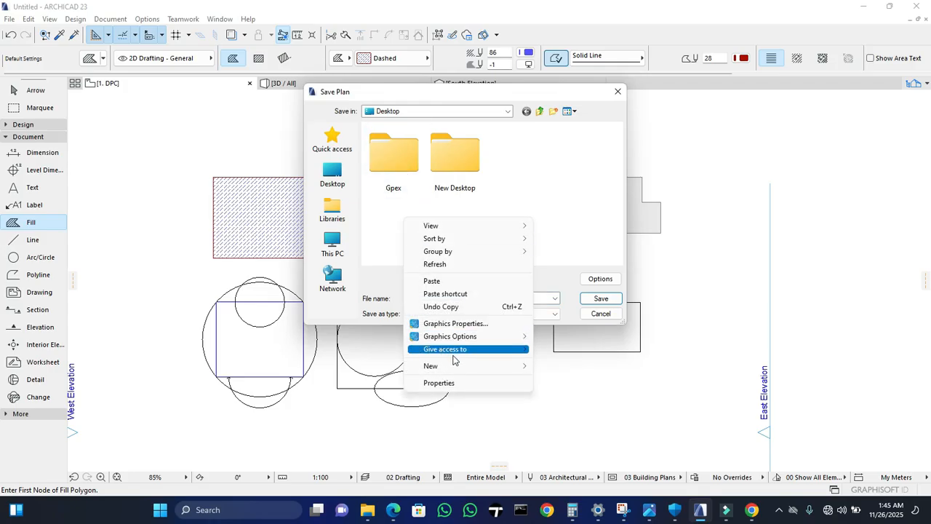
pyautogui.moveTo(455, 369)
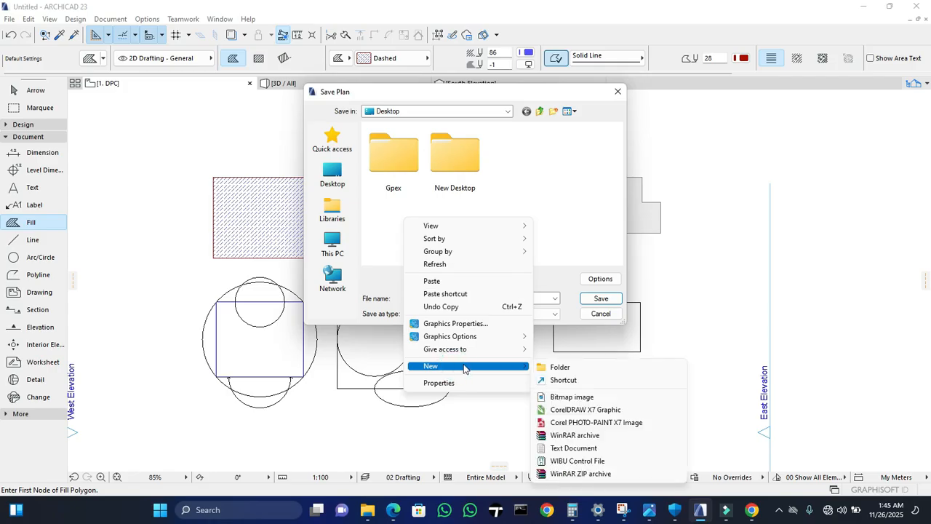
pyautogui.click(542, 367)
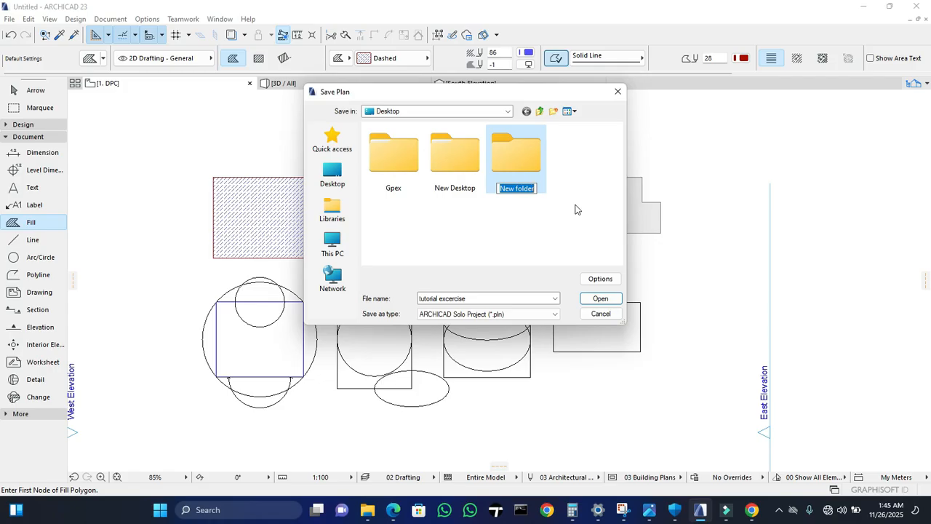
pyautogui.write('E')
pyautogui.press('BackSpace')
pyautogui.write('Tuturial Exercise Folder')
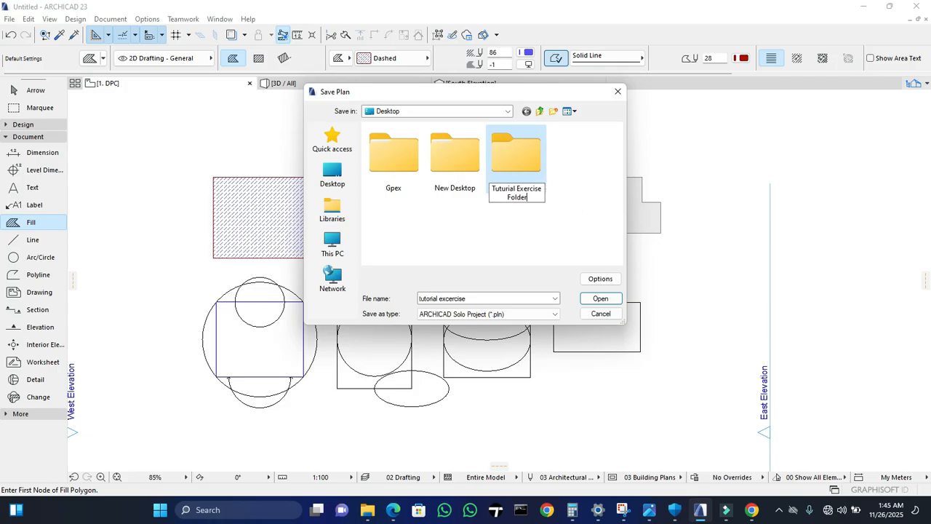
pyautogui.click(450, 305)
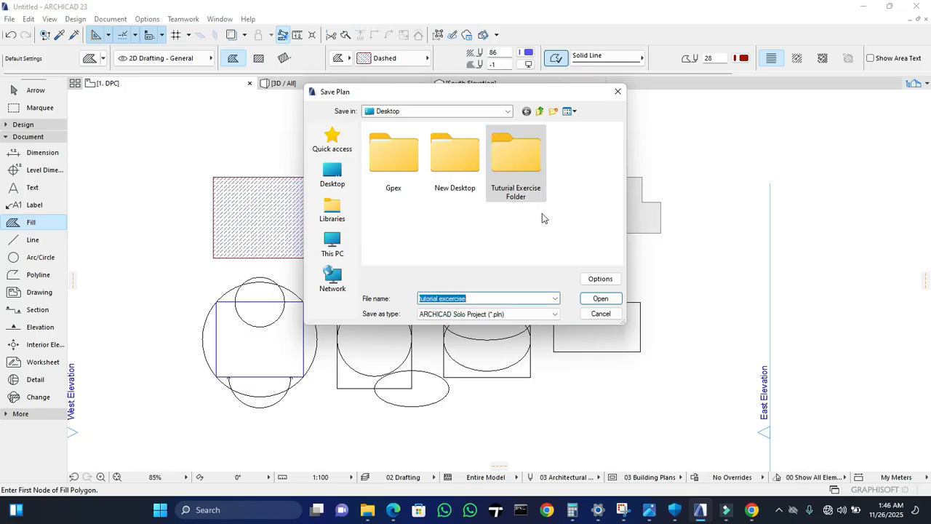
# - Save the plan as "tutorial exercise 1" in the Tuturial Exercise Folder as an ARCHICAD Solo Project
pyautogui.click(448, 298)
pyautogui.press('BackSpace')
pyautogui.doubleClick(517, 153)
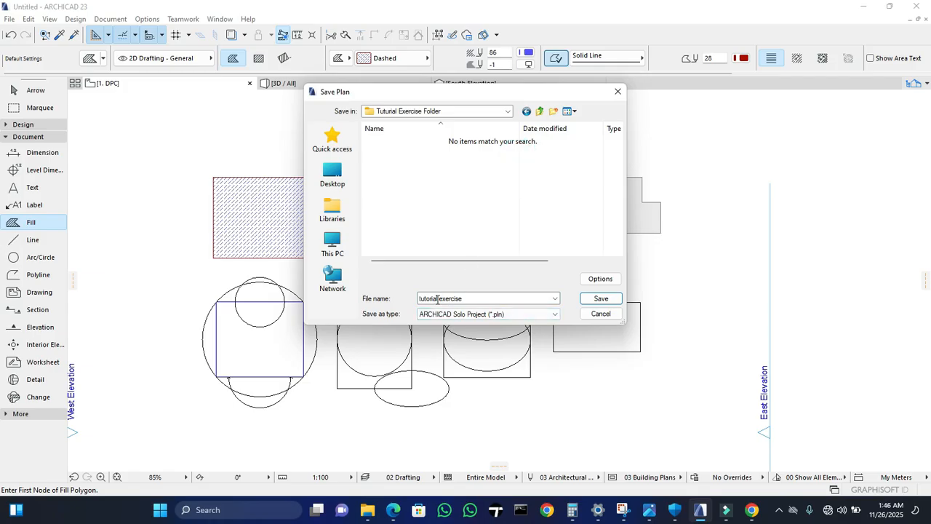
pyautogui.click(469, 297)
pyautogui.write('1')
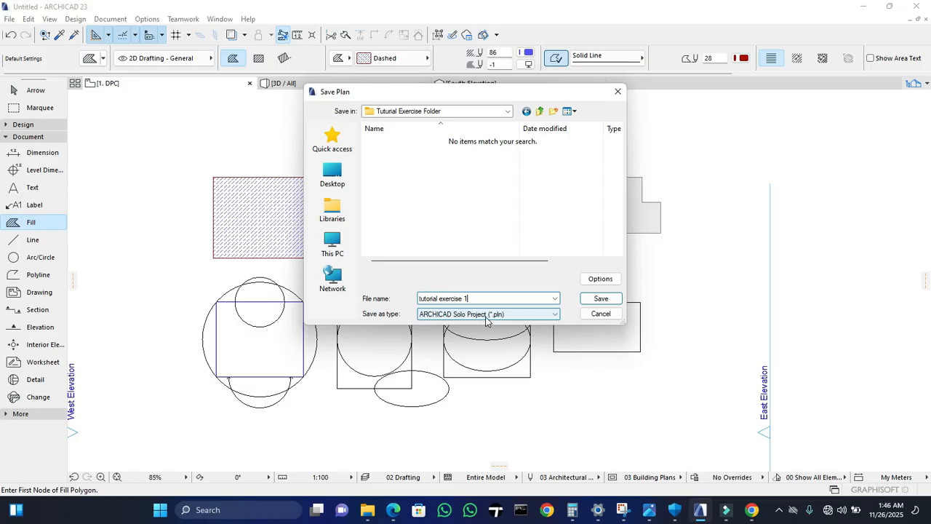
pyautogui.click(602, 299)
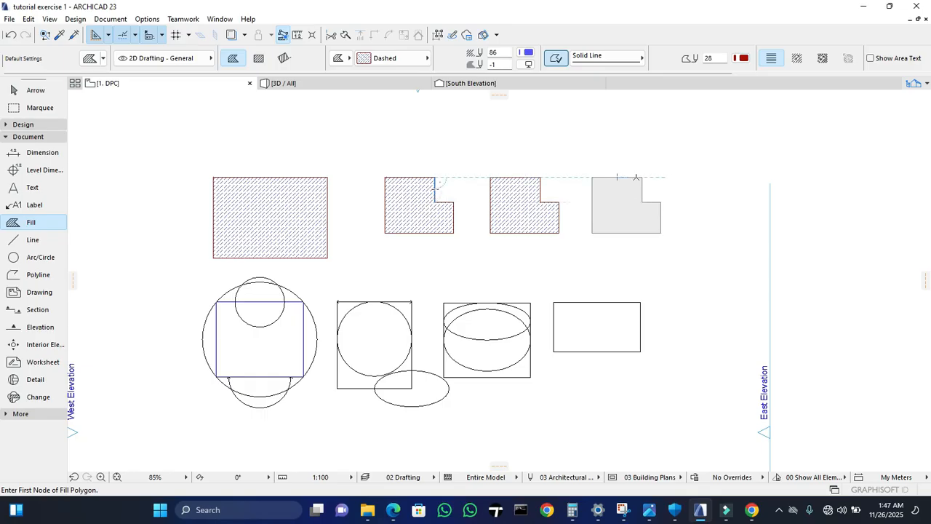
# - Draw a short vertical line to the left of the large hatched rectangle in the floor plan
pyautogui.scroll(-2, 640, 176)
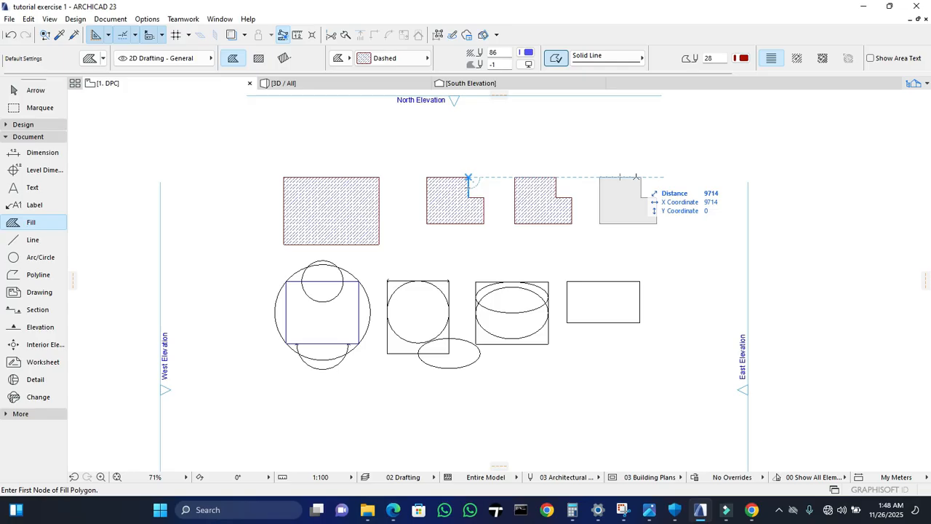
pyautogui.click(26, 249)
pyautogui.click(29, 240)
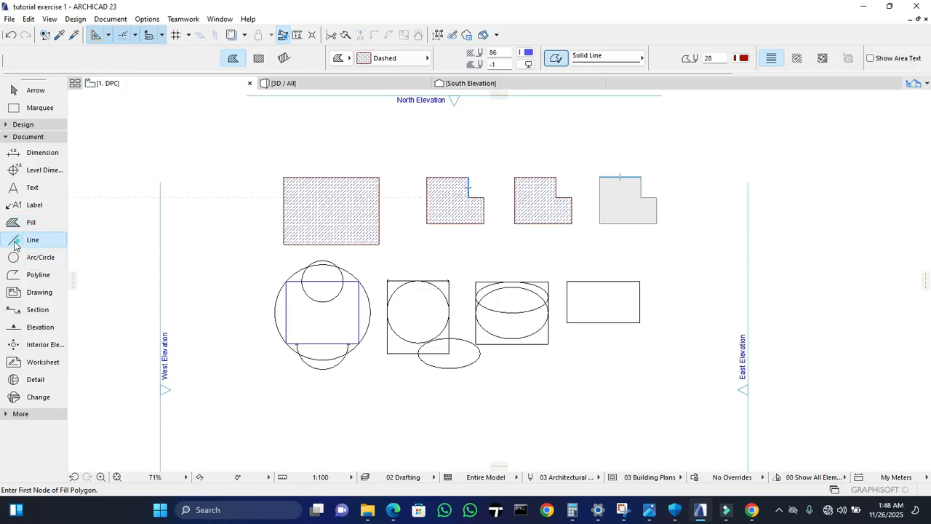
pyautogui.click(191, 160)
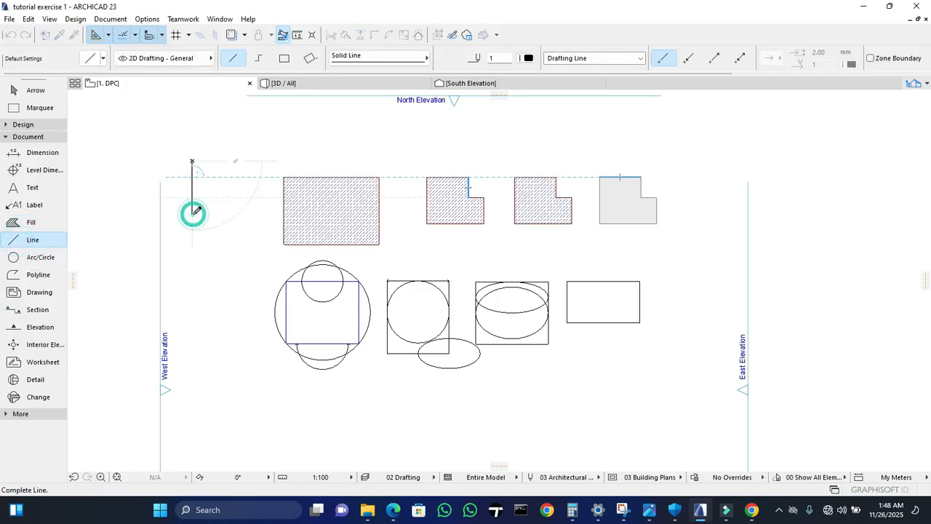
pyautogui.click(249, 216)
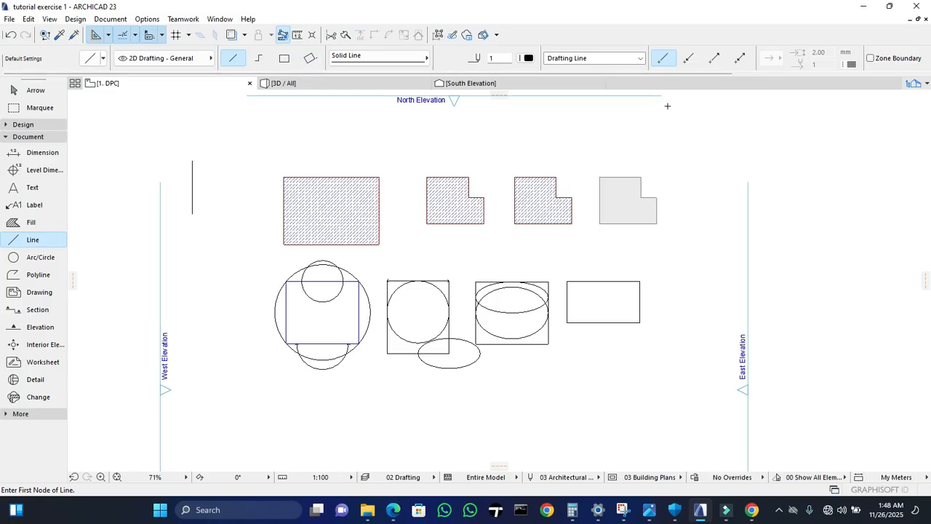
pyautogui.press('Escape')
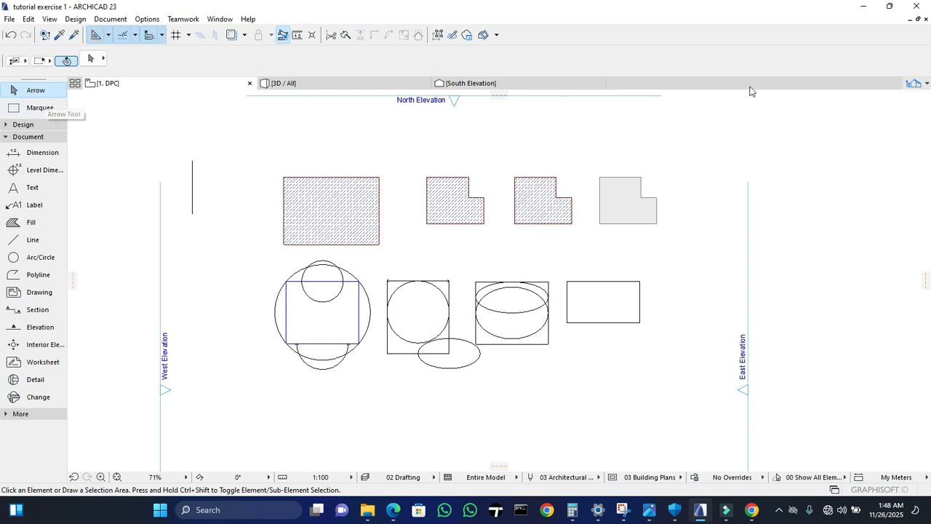
# - Start closing the program and cancel at the prompt to save changes
pyautogui.click(916, 7)
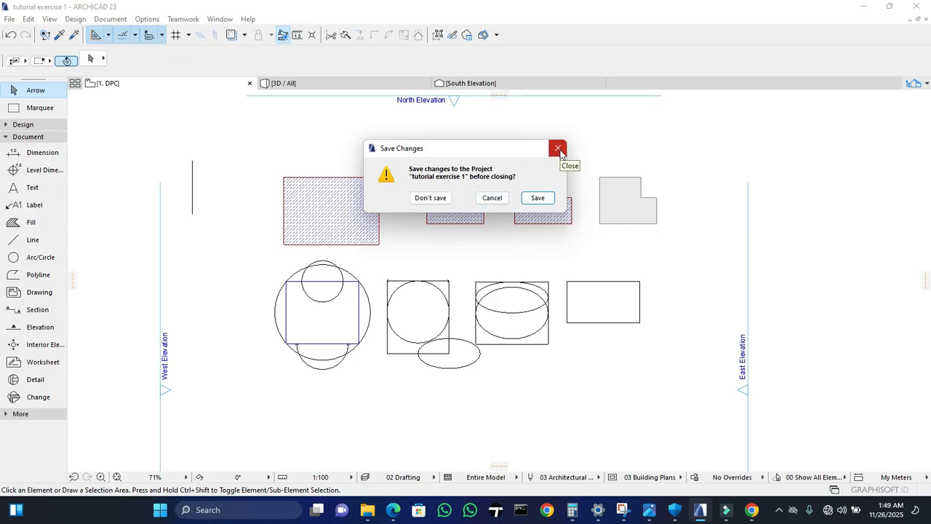
pyautogui.click(500, 195)
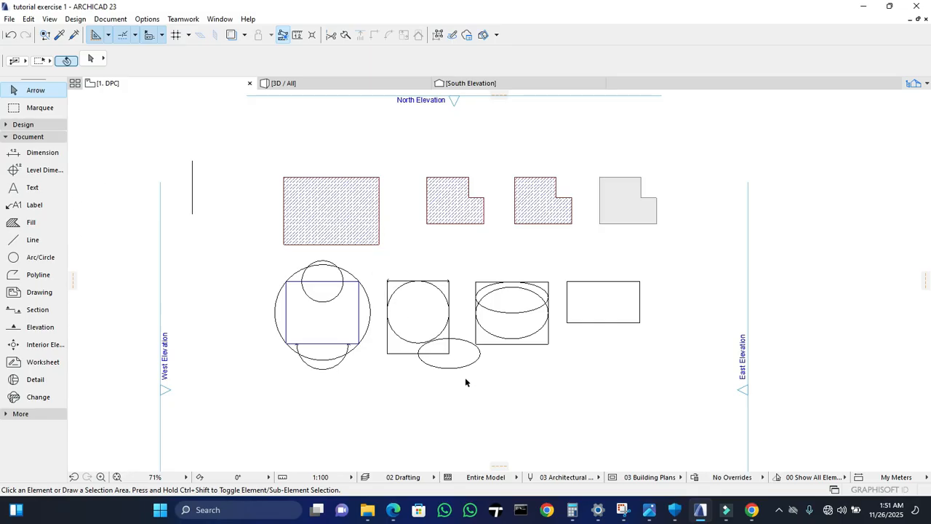
# - Switch to Snipping Tool and capture a rectangular screenshot of the whole screen
pyautogui.click(622, 509)
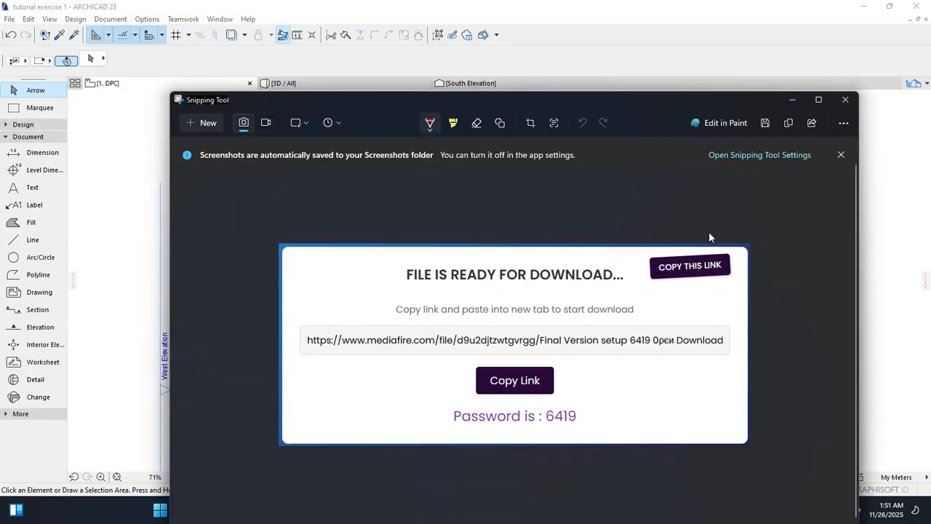
pyautogui.click(200, 123)
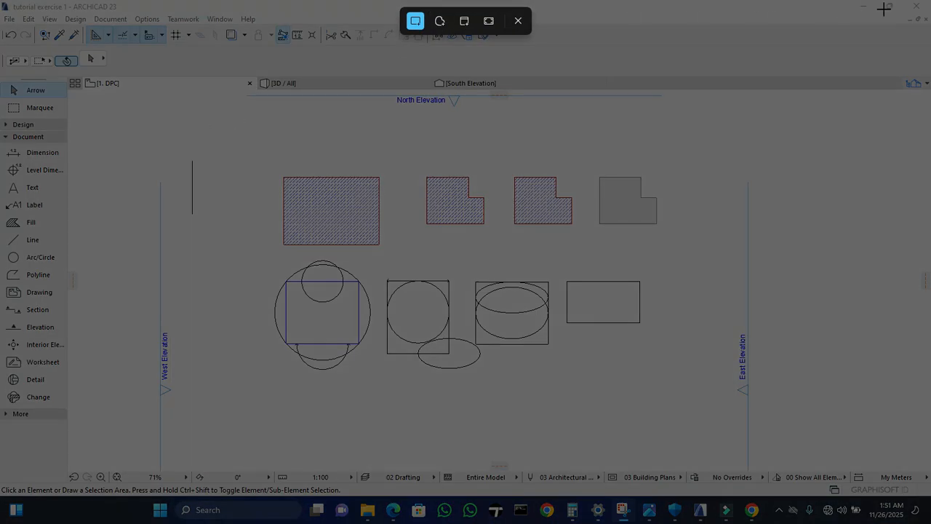
pyautogui.moveTo(927, 7); pyautogui.dragTo(7, 517)
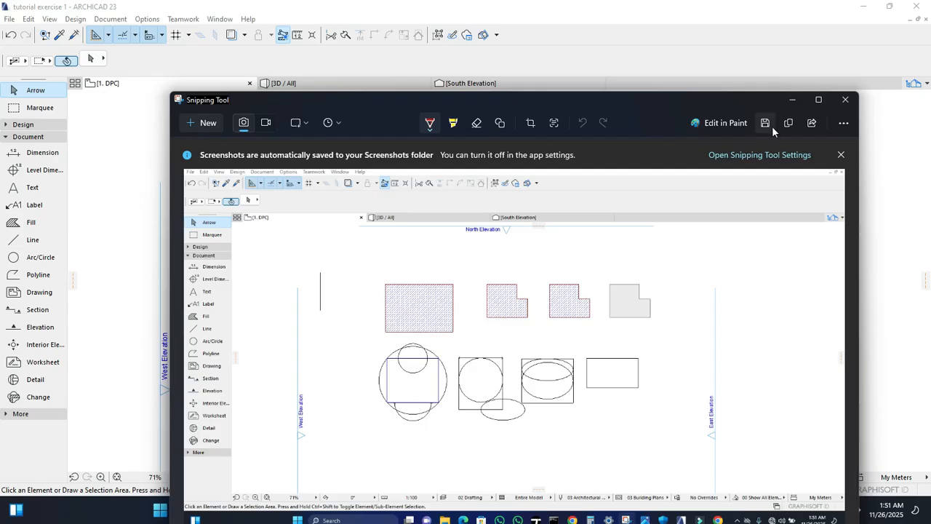
# - Review the full list of apps for sharing the screenshot, dismiss it, and minimize Snipping Tool
pyautogui.click(811, 123)
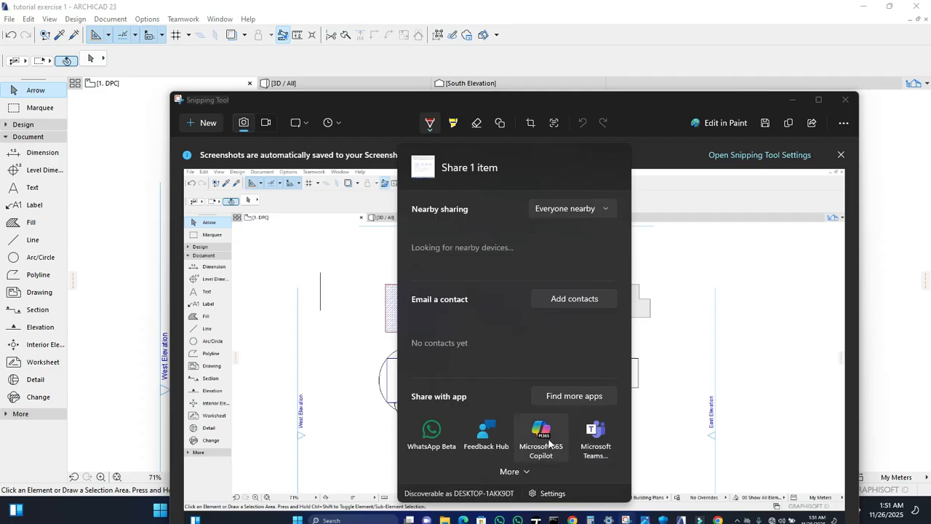
pyautogui.click(513, 471)
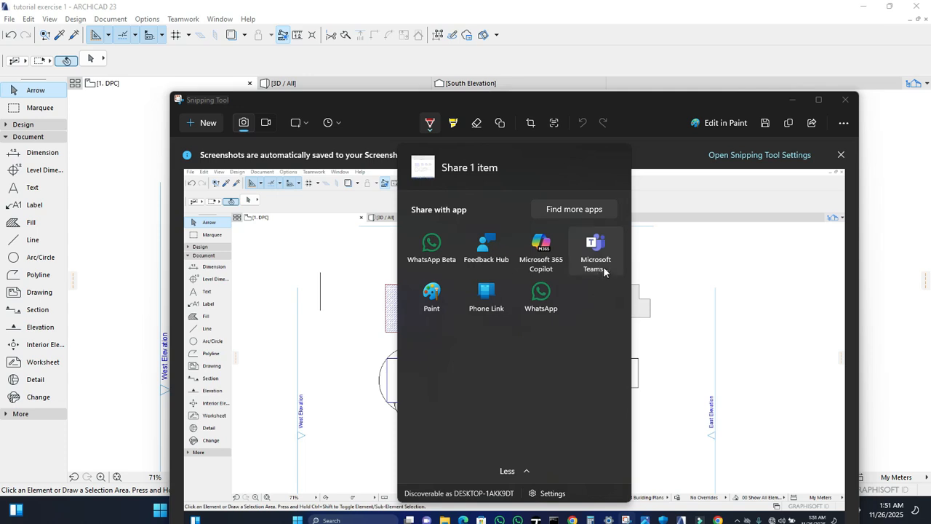
pyautogui.click(663, 253)
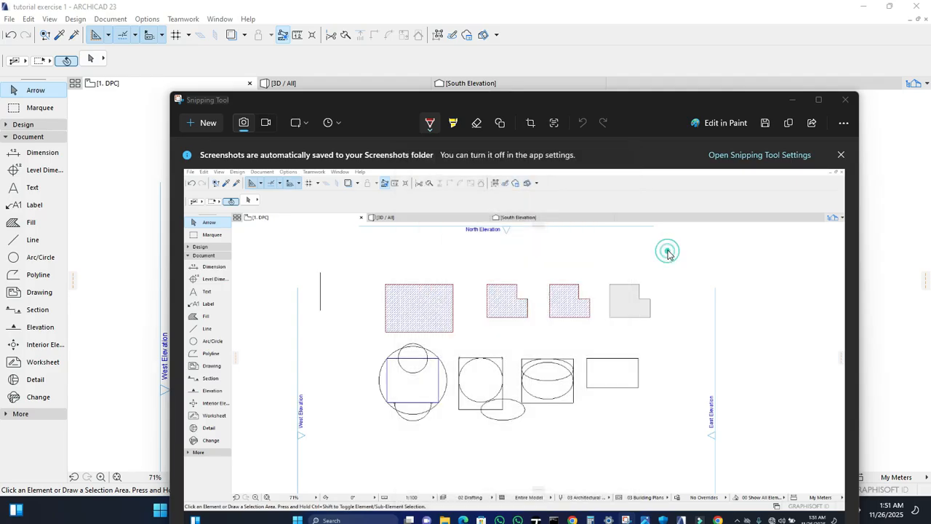
pyautogui.moveTo(587, 102); pyautogui.dragTo(548, 10)
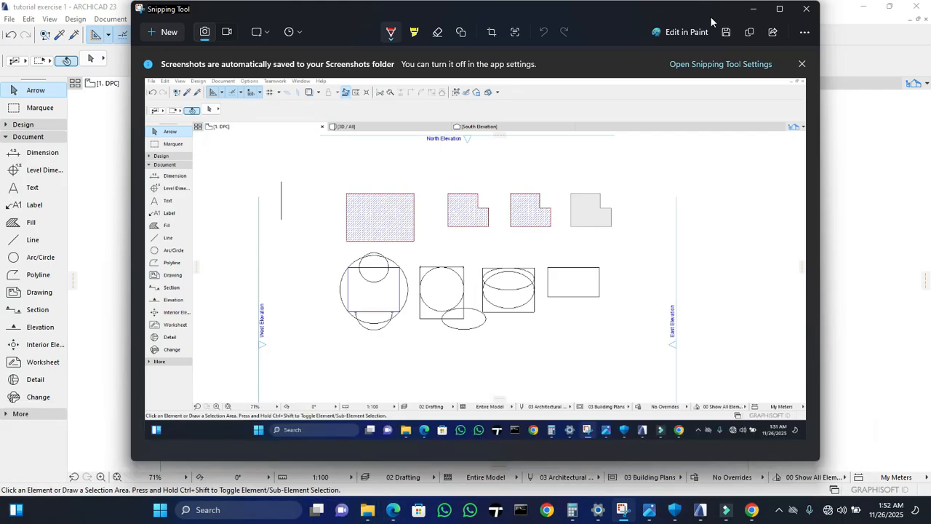
pyautogui.click(754, 10)
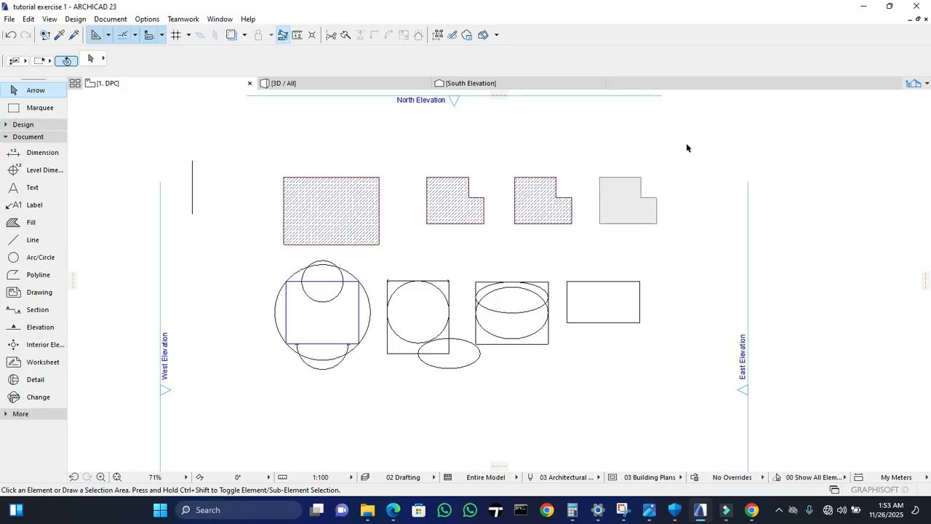
# - Select all drawn elements with a selection rectangle, clearing and repeating the selection from different corners
pyautogui.moveTo(682, 134)
pyautogui.mouseDown()
pyautogui.moveTo(607, 233)
pyautogui.moveTo(238, 378)
pyautogui.moveTo(186, 418)
pyautogui.mouseUp()
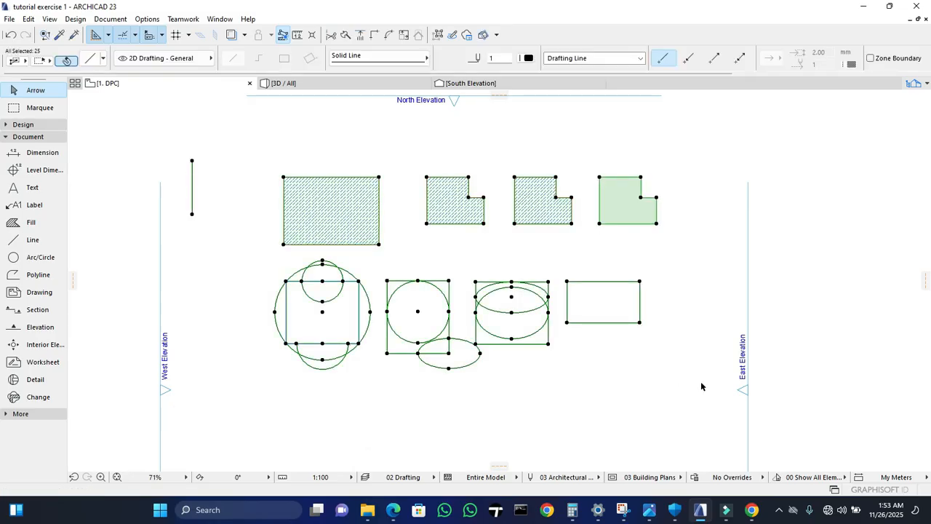
pyautogui.click(669, 383)
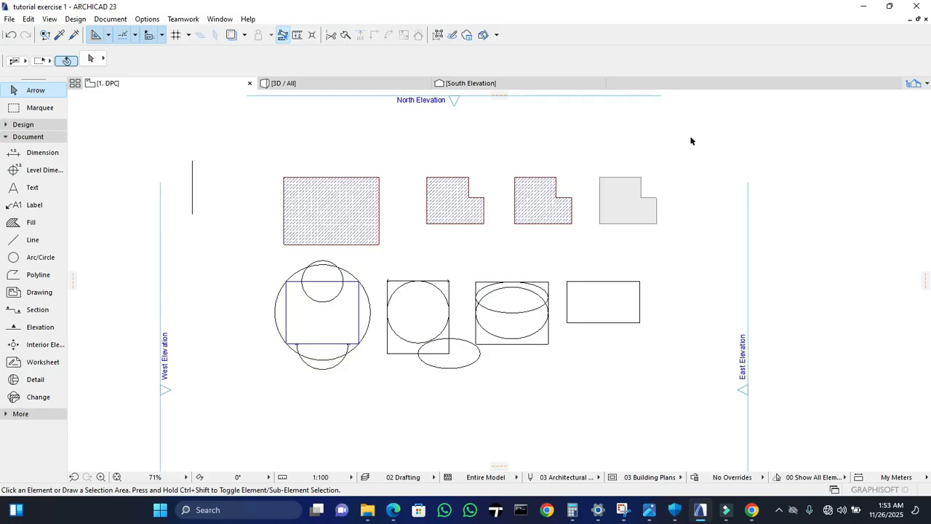
pyautogui.moveTo(691, 138)
pyautogui.mouseDown()
pyautogui.moveTo(250, 402)
pyautogui.moveTo(179, 420)
pyautogui.moveTo(168, 211)
pyautogui.moveTo(183, 367)
pyautogui.moveTo(191, 370)
pyautogui.moveTo(191, 223)
pyautogui.moveTo(388, 254)
pyautogui.moveTo(705, 171)
pyautogui.moveTo(692, 139)
pyautogui.moveTo(688, 150)
pyautogui.moveTo(185, 406)
pyautogui.mouseUp()
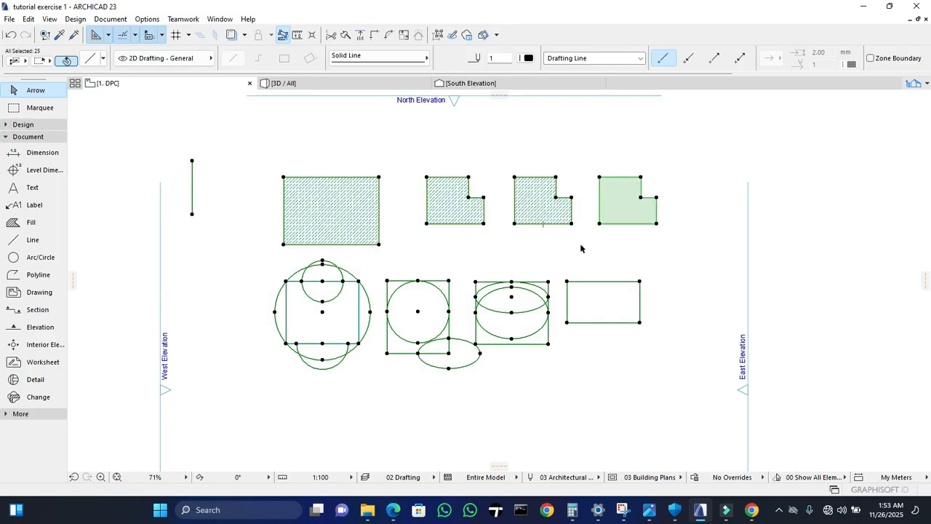
pyautogui.click(677, 422)
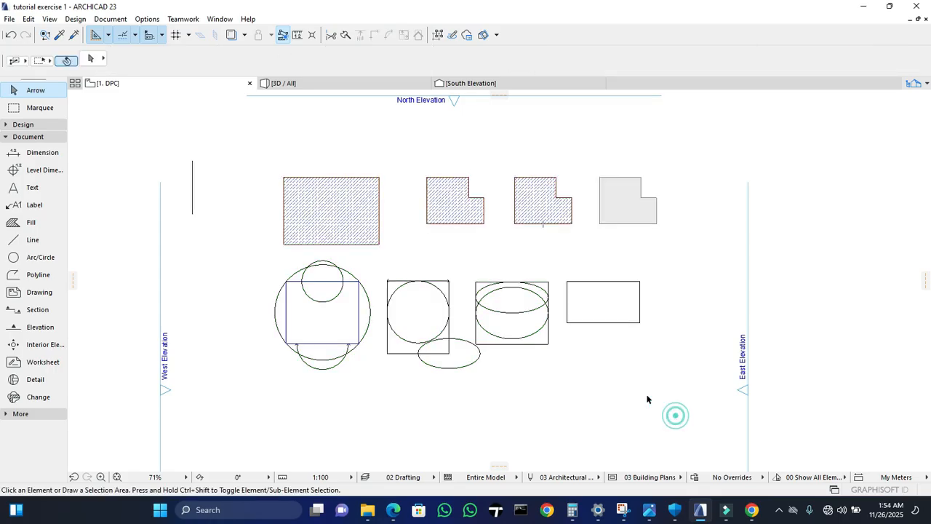
pyautogui.moveTo(674, 423); pyautogui.dragTo(184, 138)
pyautogui.moveTo(674, 127); pyautogui.dragTo(187, 432)
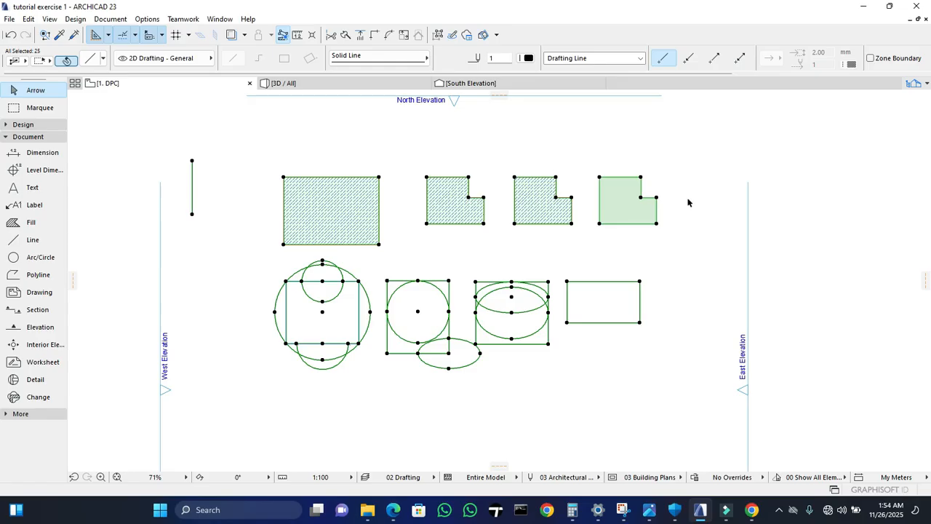
# - Clear the selection and area-select the three L-shaped fills one at a time, starting with the solid grey one
pyautogui.click(686, 146)
pyautogui.click(581, 260)
pyautogui.click(704, 141)
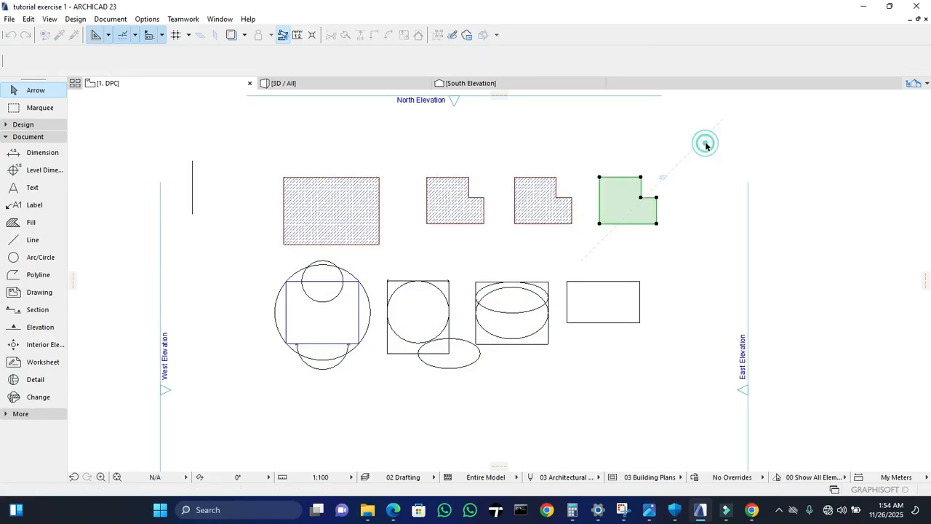
pyautogui.click(495, 253)
pyautogui.click(547, 161)
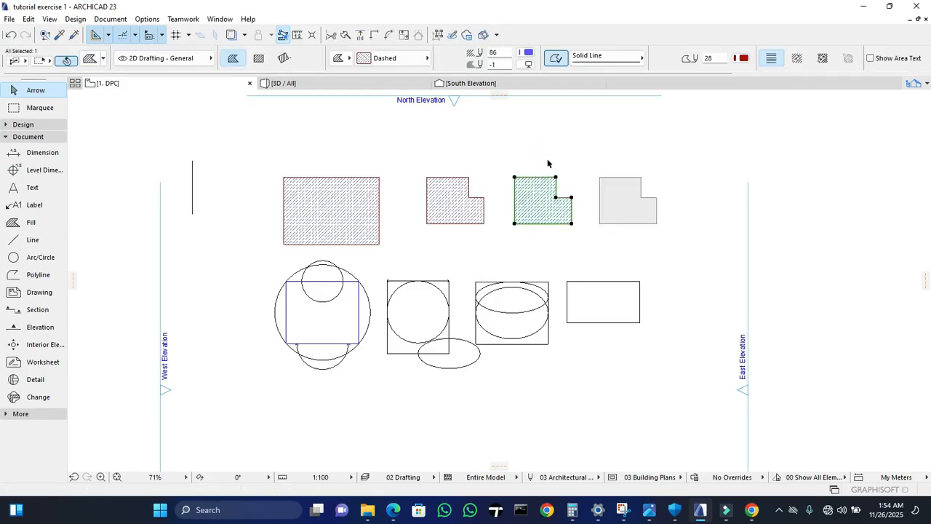
pyautogui.click(416, 253)
pyautogui.click(394, 260)
pyautogui.click(450, 168)
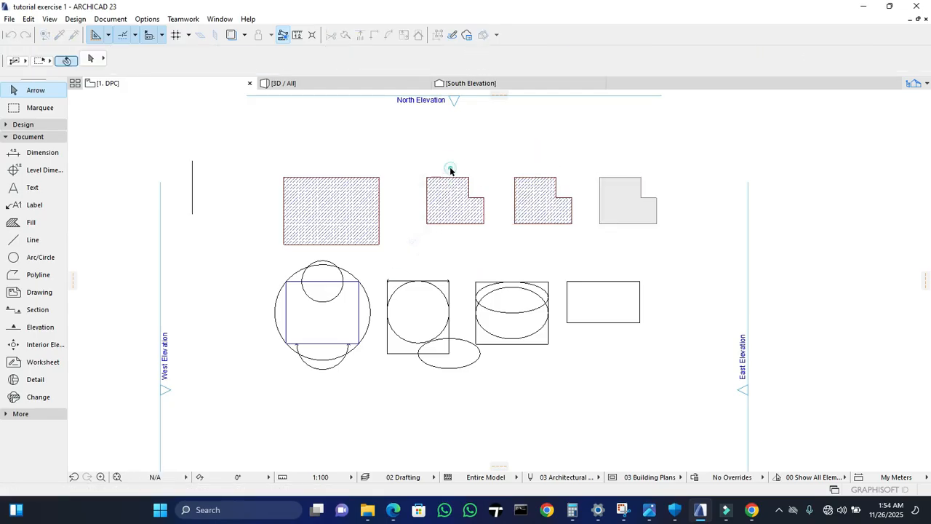
# - Clear the selection and area-select the large hatched rectangle together with the two circles below it
pyautogui.click(264, 255)
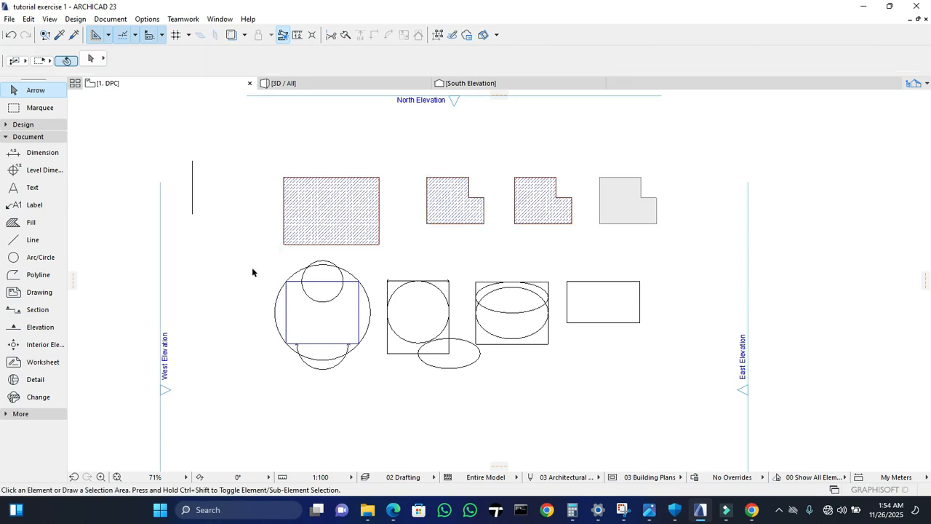
pyautogui.click(254, 268)
pyautogui.click(353, 163)
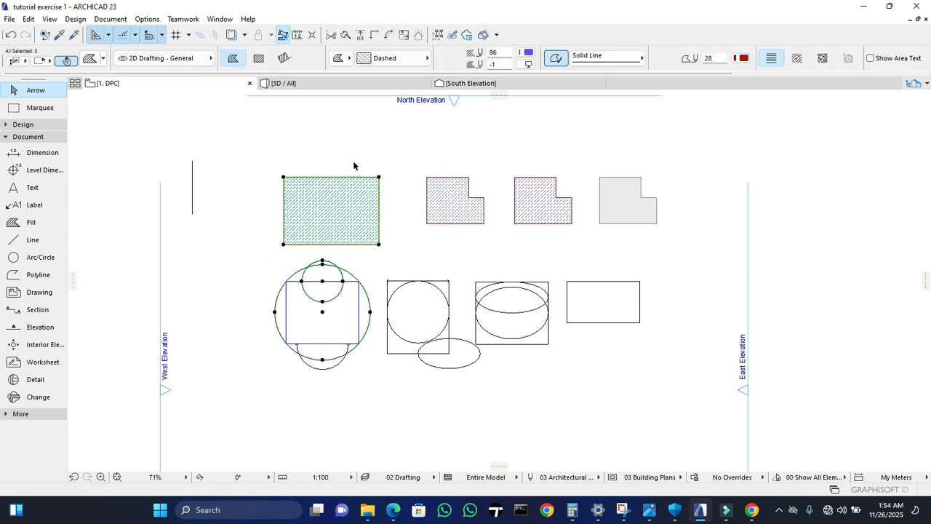
# - Clear the selection and area-select the elements with a rectangle from below the large circle to beyond the solid grey L-shaped fill
pyautogui.click(253, 284)
pyautogui.click(262, 383)
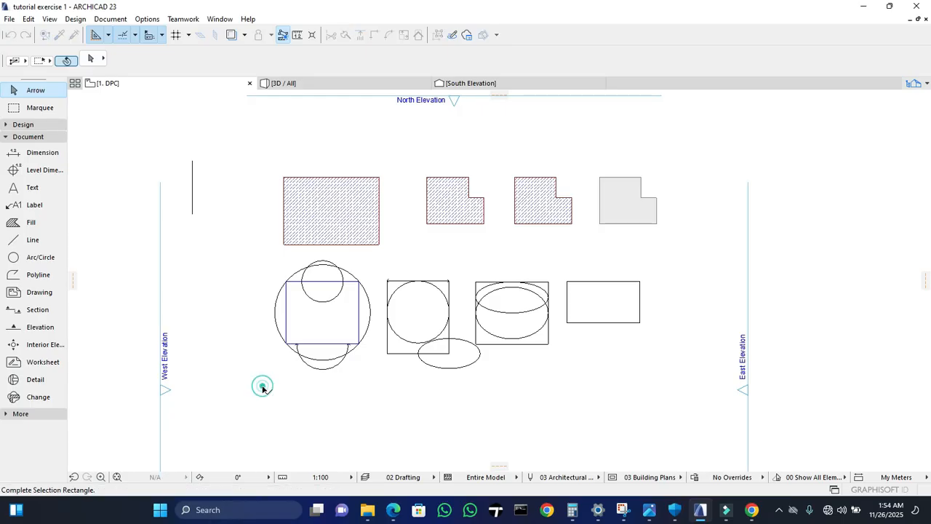
pyautogui.click(353, 119)
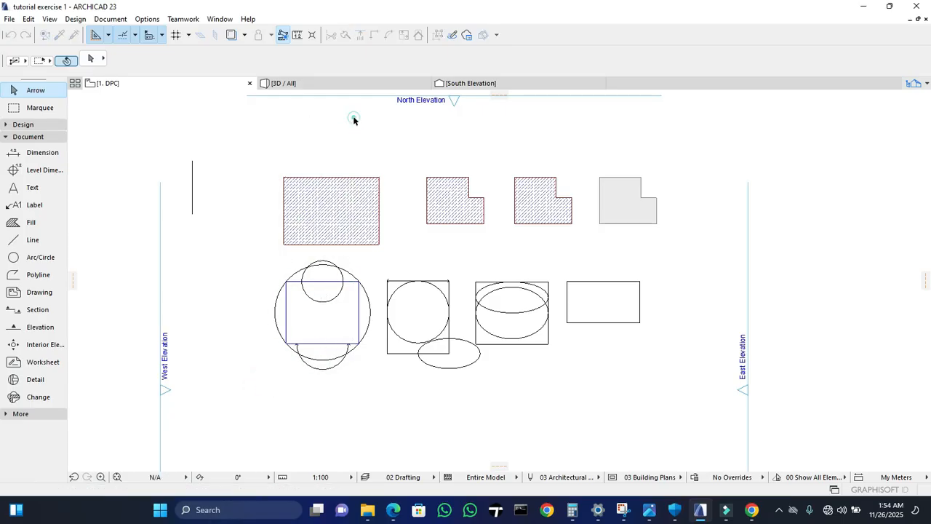
pyautogui.click(279, 419)
pyautogui.click(366, 378)
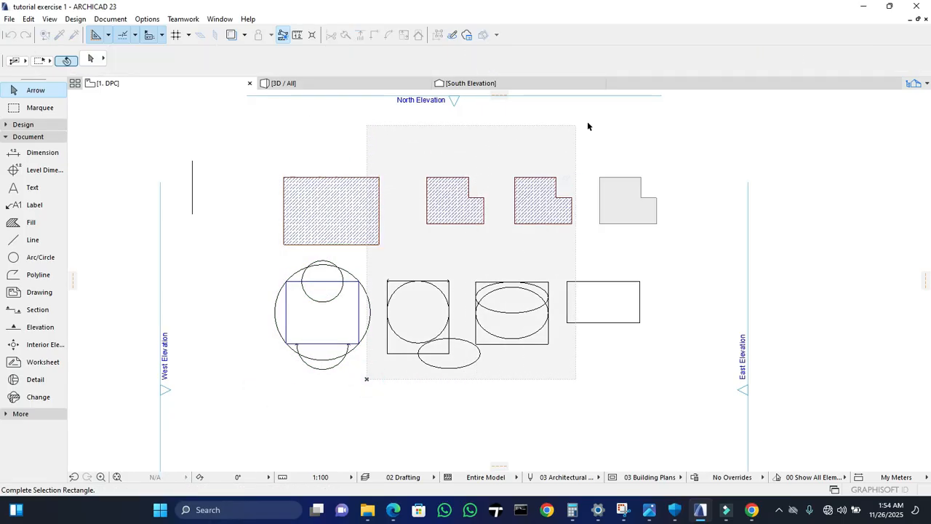
pyautogui.click(683, 106)
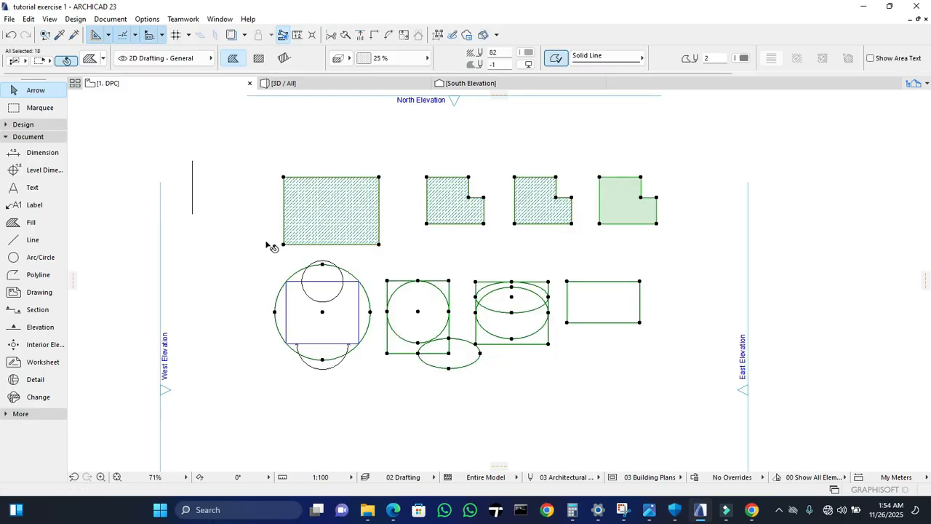
# - Clear the selection, area-select the vertical line beside the hatched rectangle, and deselect it
pyautogui.click(182, 240)
pyautogui.click(179, 243)
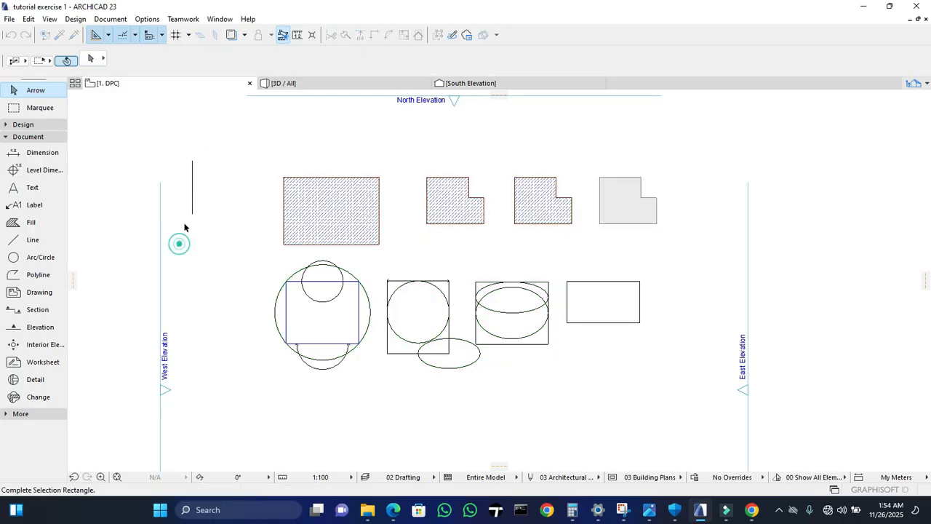
pyautogui.click(228, 145)
pyautogui.click(244, 393)
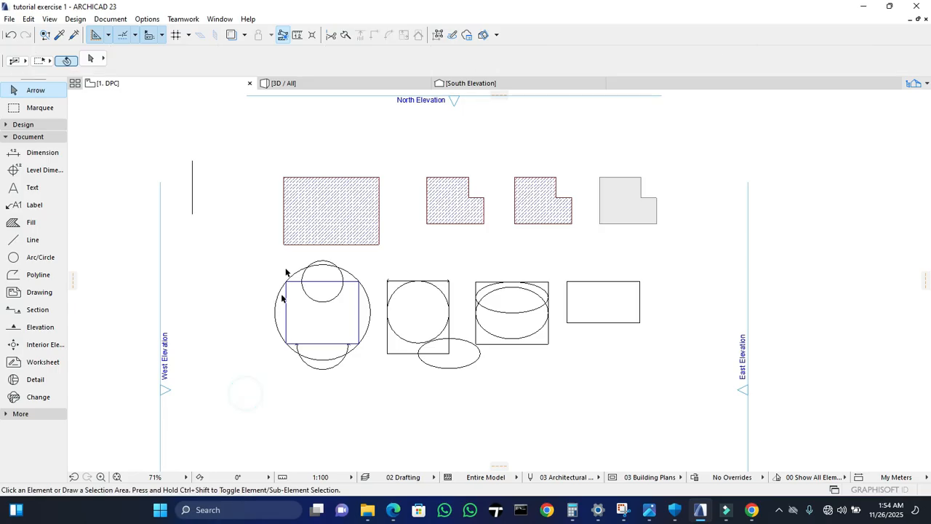
# - Area-select every drawn element between the elevation markers, including the vertical line, and delete them all
pyautogui.click(684, 138)
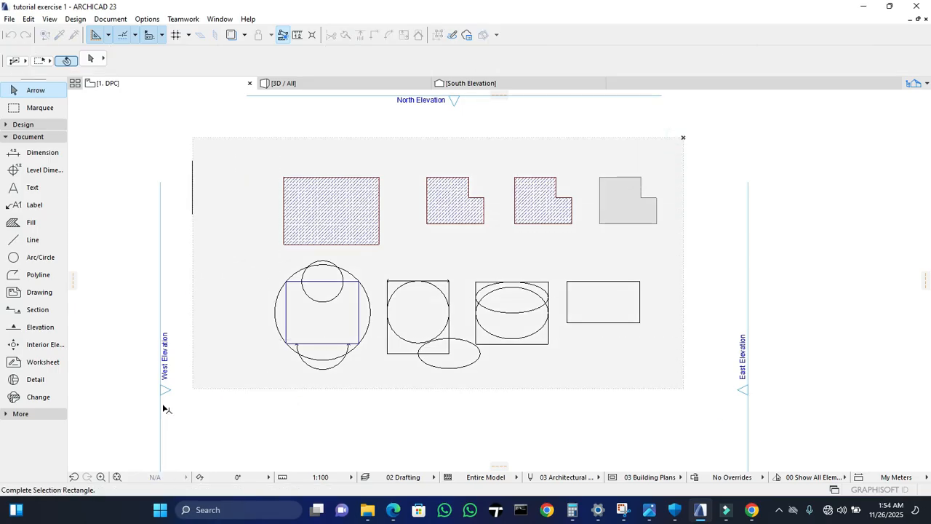
pyautogui.click(179, 417)
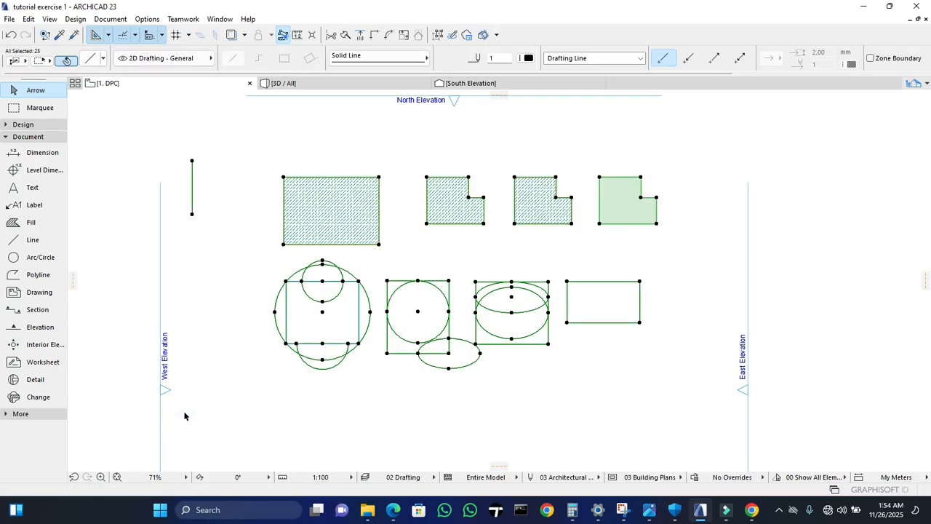
pyautogui.press('Delete')
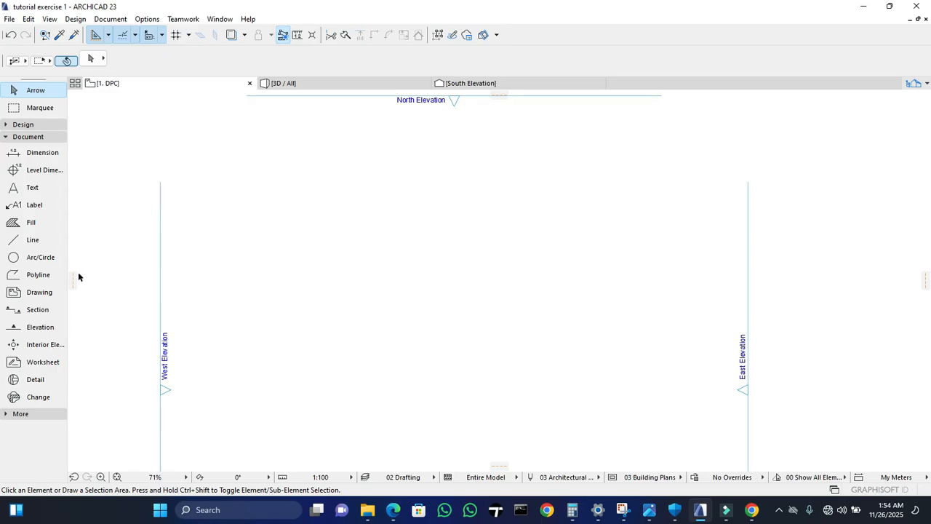
# - Activate the Arc/Circle tool and review its line type and pen colour options, keeping Solid Line and pen 1
pyautogui.click(13, 258)
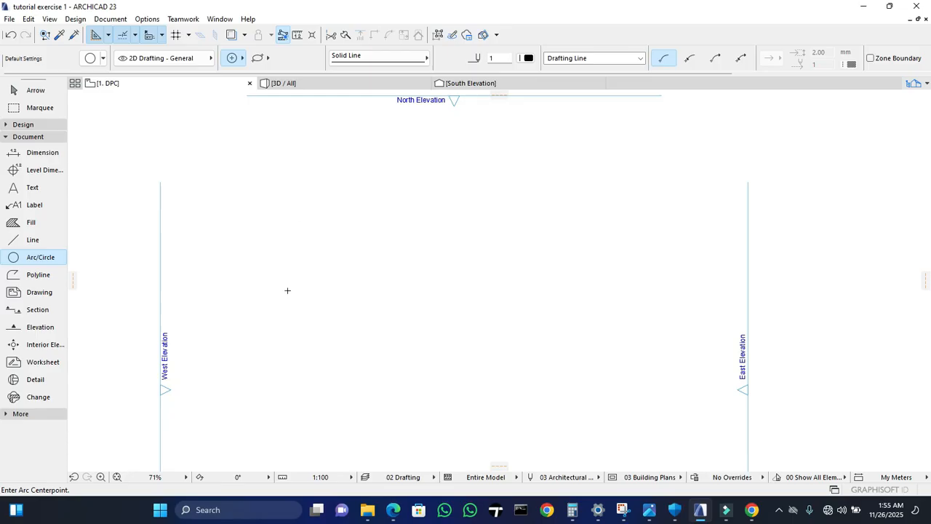
pyautogui.click(41, 263)
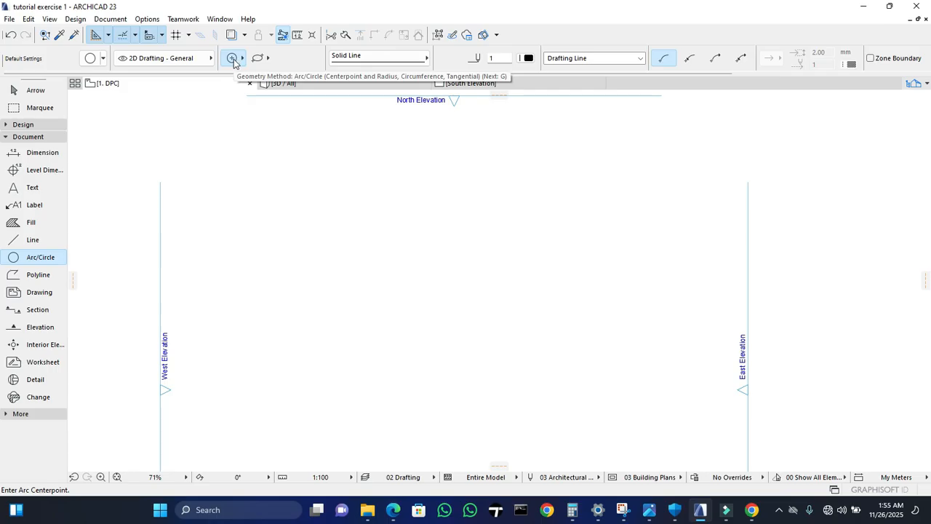
pyautogui.click(360, 64)
pyautogui.click(360, 64)
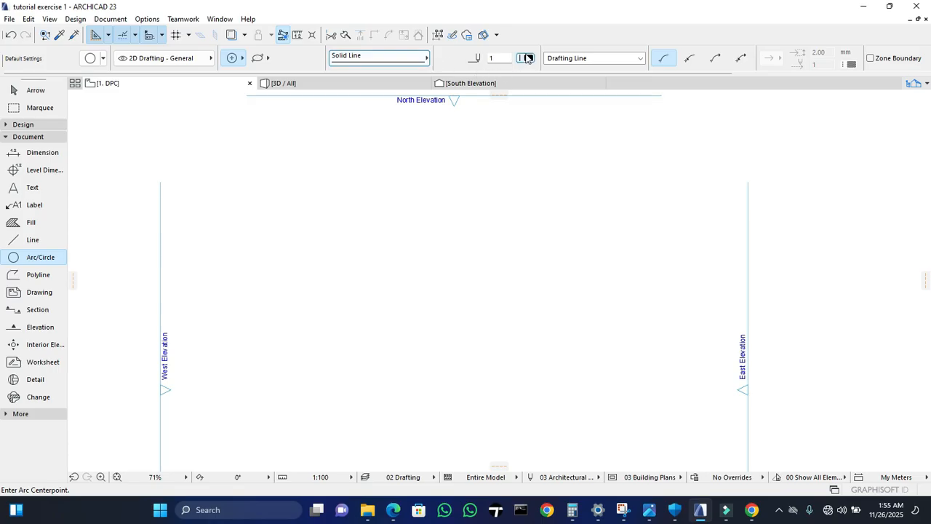
pyautogui.click(525, 58)
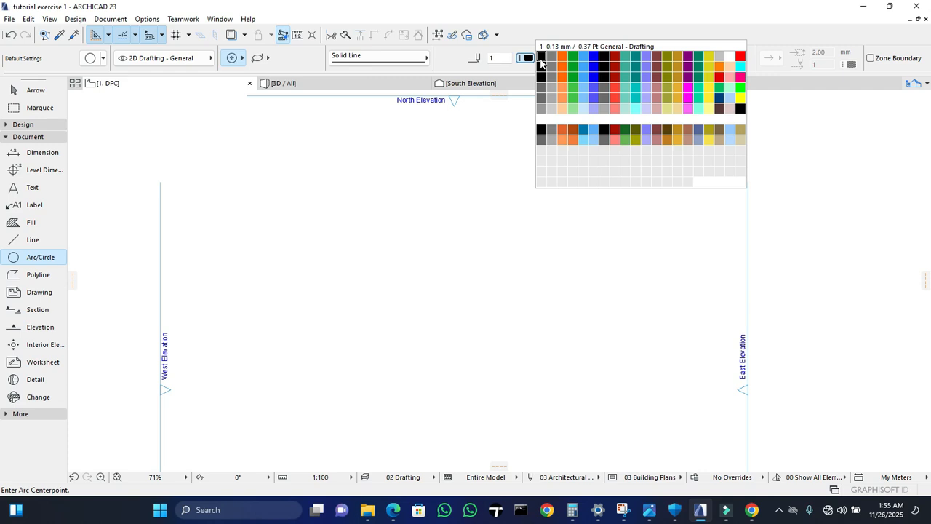
pyautogui.click(444, 62)
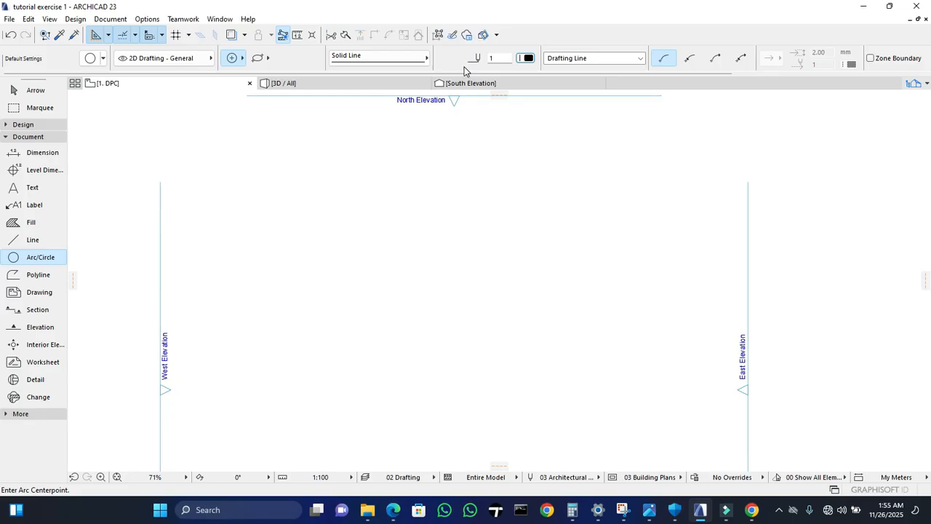
# - Draw a full circle with a radius of 2400 by centerpoint and radius in the upper part of the plan, nearest the West Elevation
pyautogui.click(294, 219)
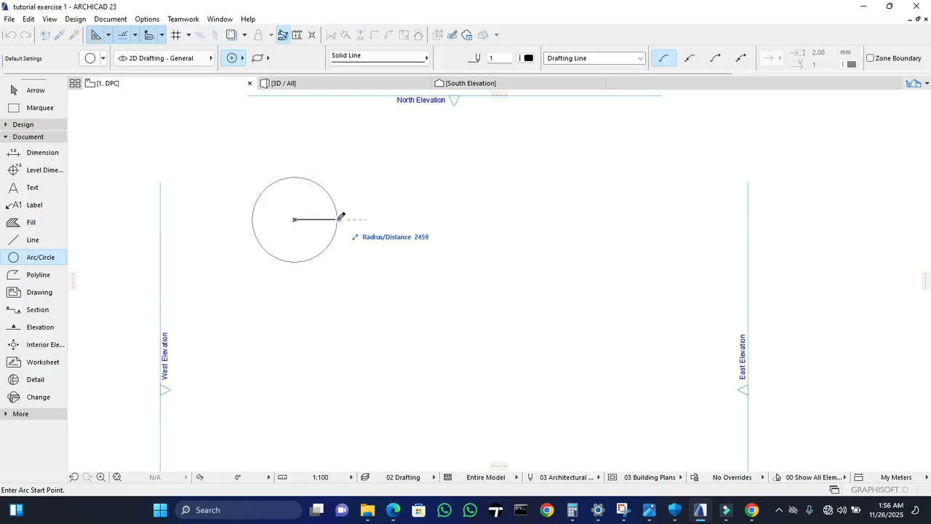
pyautogui.write('2400')
pyautogui.press('Return')
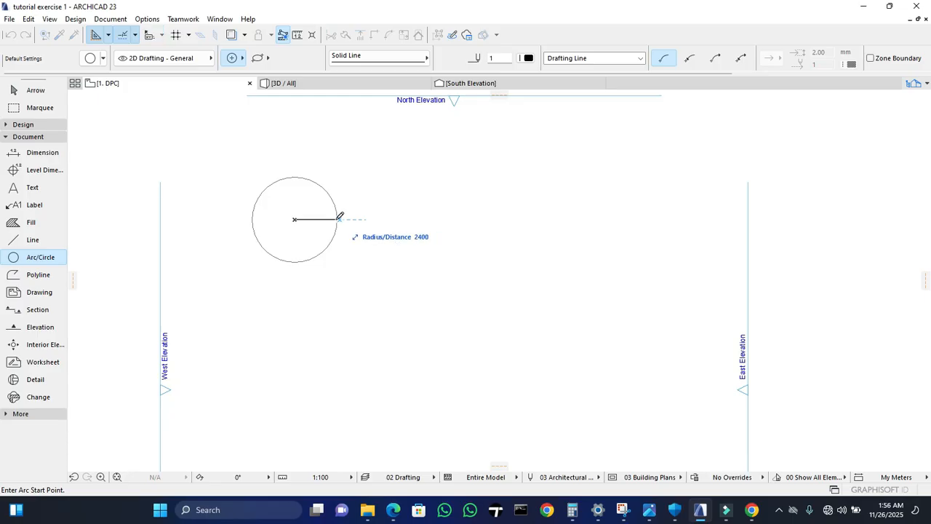
pyautogui.click(337, 218)
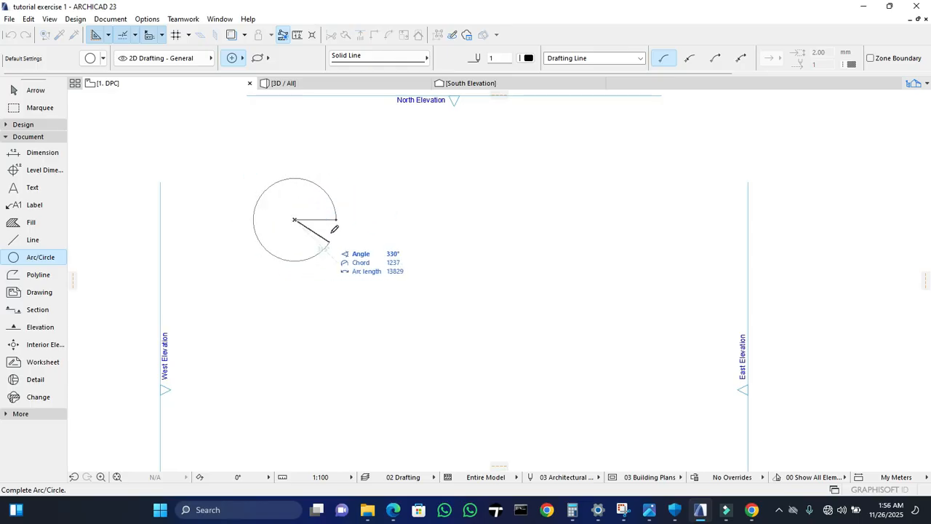
pyautogui.click(338, 218)
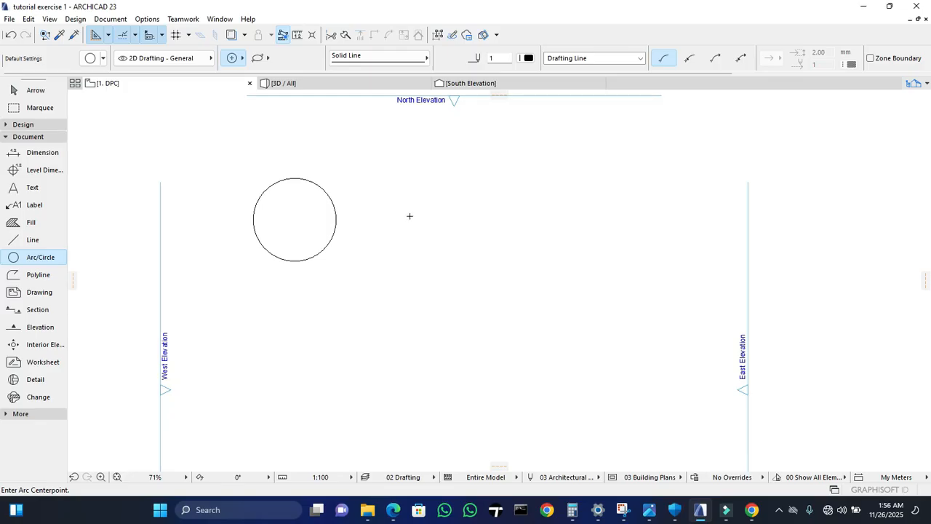
# - Draw an upper semicircular arc with a radius of 3000, beside the full circle on its east side
pyautogui.click(410, 216)
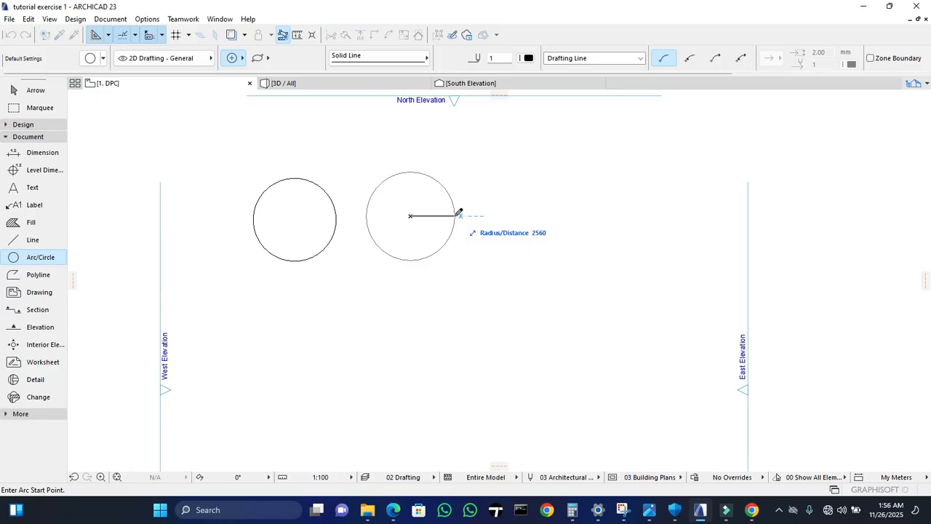
pyautogui.write('3000')
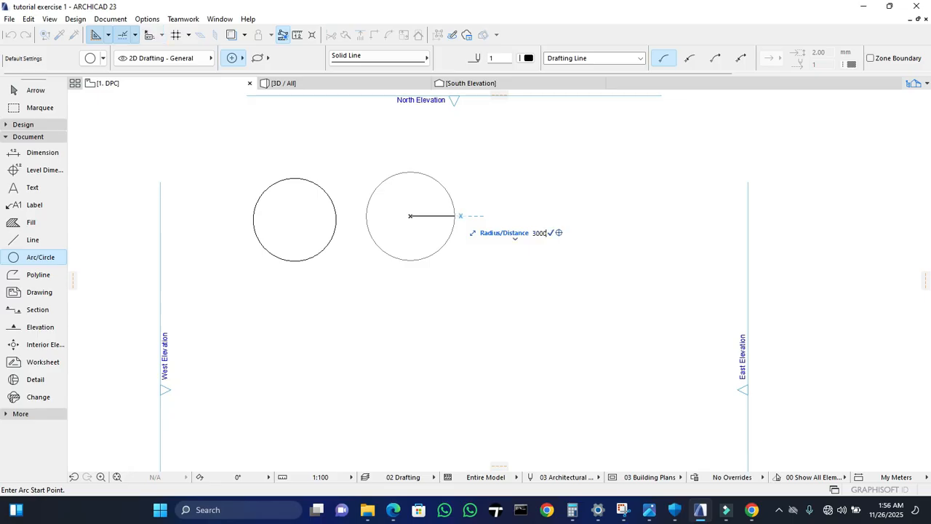
pyautogui.press('Return')
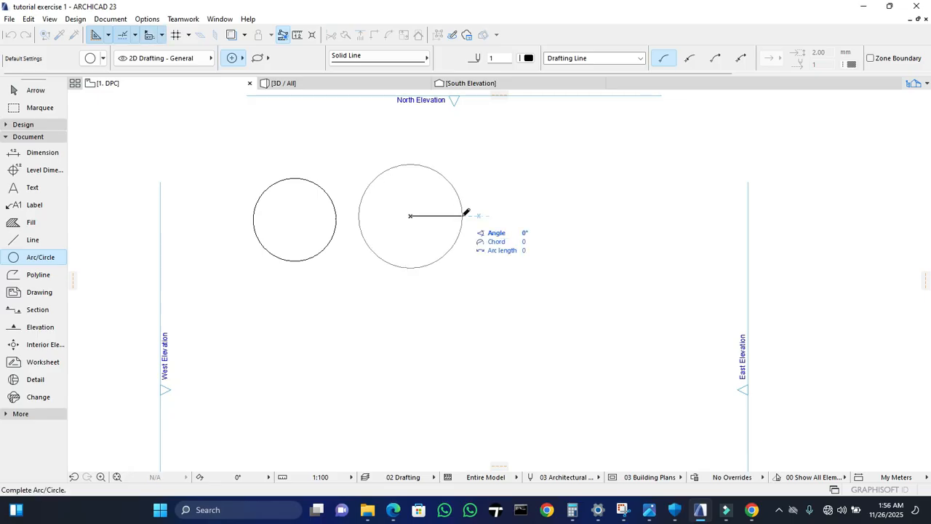
pyautogui.click(360, 215)
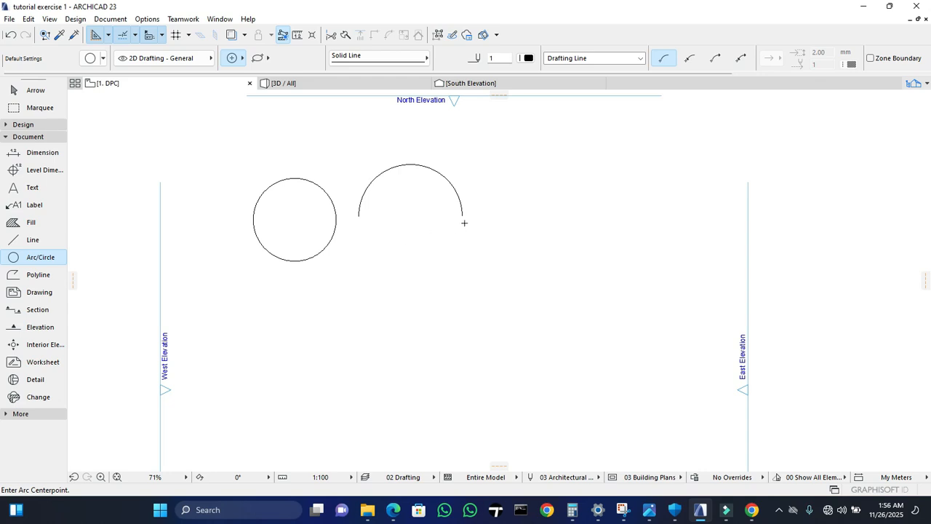
# - Draw a quarter-circle arc with a radius of 2700, east of the semicircle, ending directly above its centerpoint
pyautogui.click(540, 216)
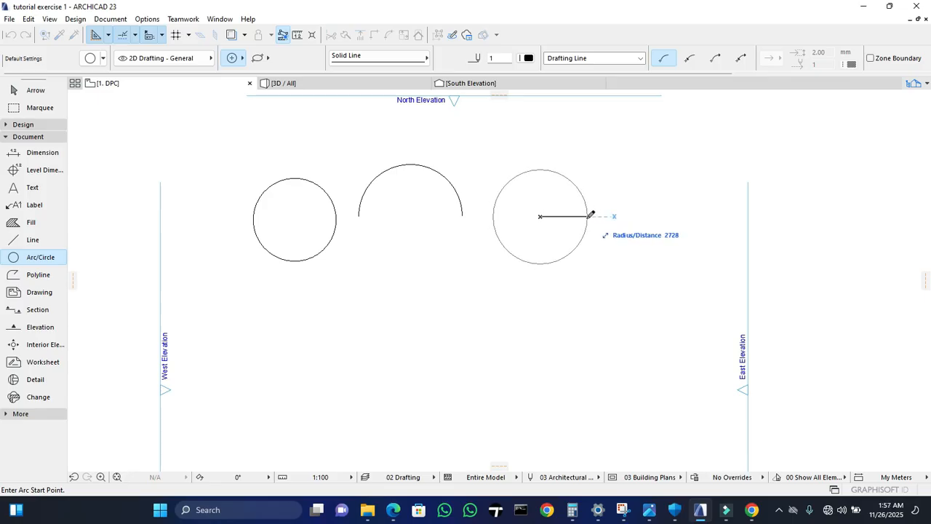
pyautogui.write('2700')
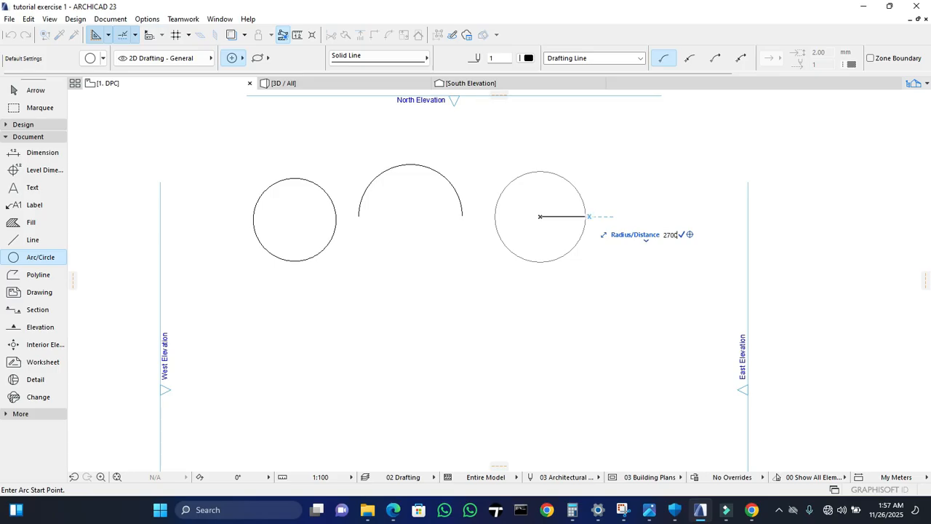
pyautogui.press('Return')
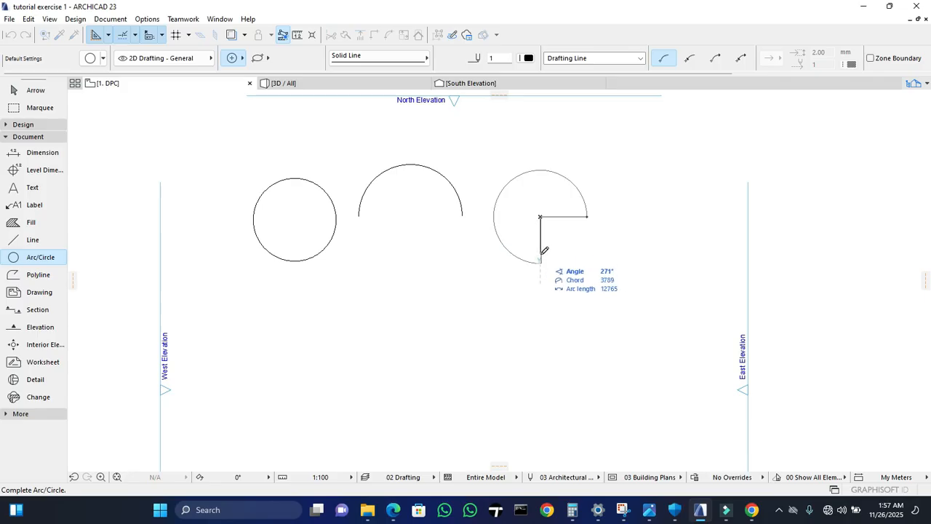
pyautogui.click(542, 167)
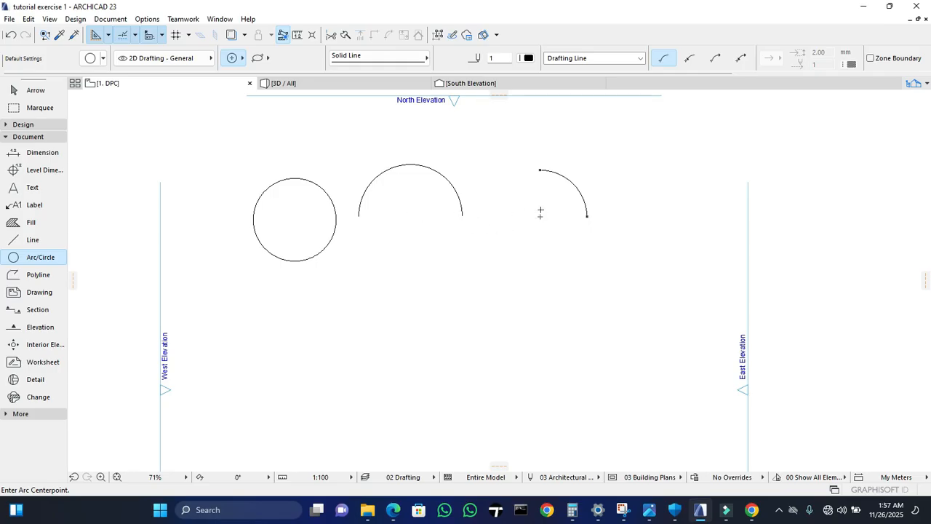
# - Draw an ellipse below the full circle using the bounding box method, with dimensions 4800 by 2400
pyautogui.click(268, 58)
pyautogui.click(271, 50)
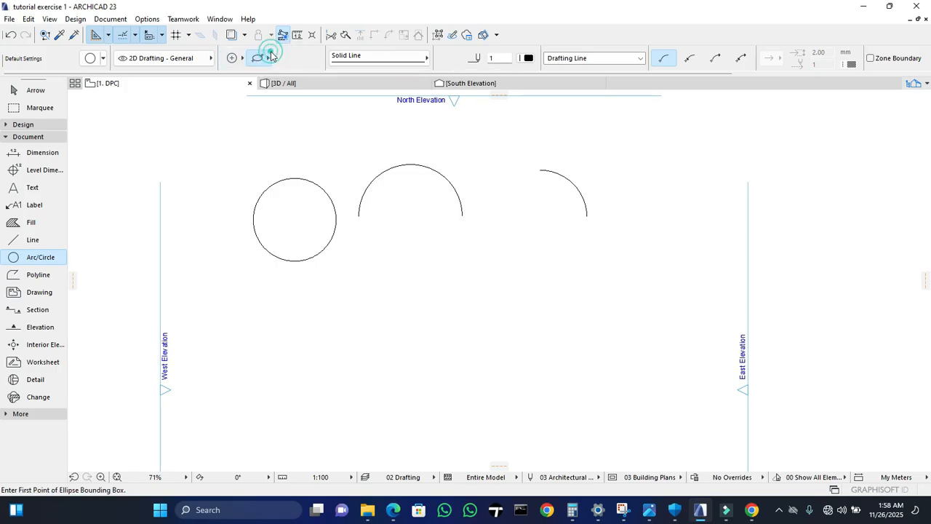
pyautogui.click(268, 60)
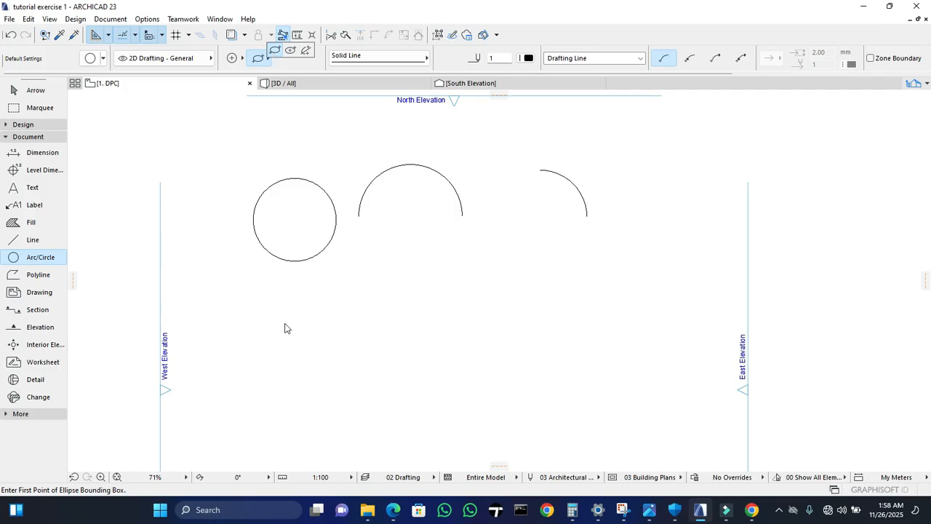
pyautogui.click(245, 310)
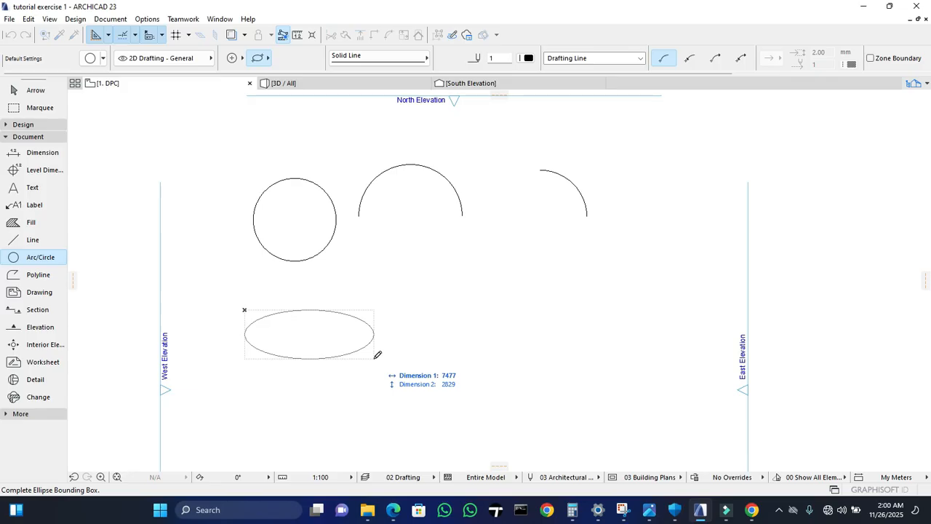
pyautogui.press('Tab')
pyautogui.write('4800')
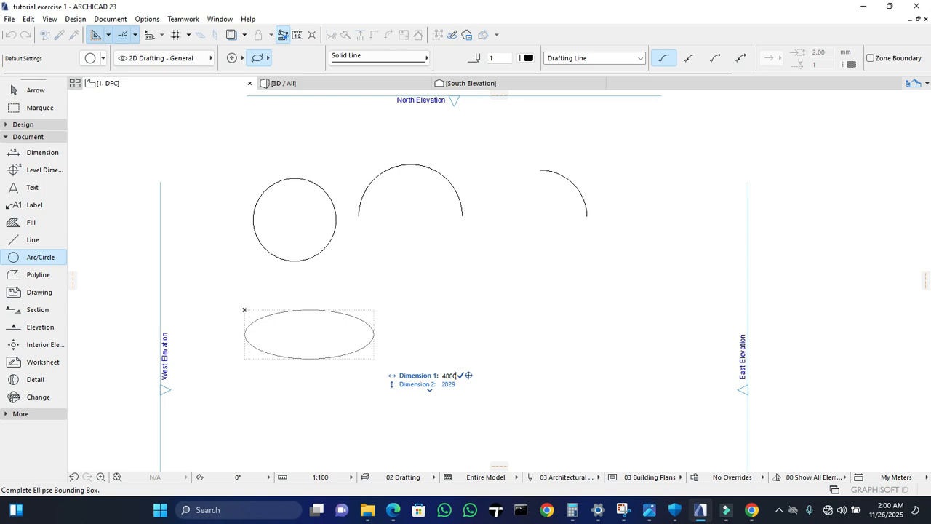
pyautogui.press('Tab')
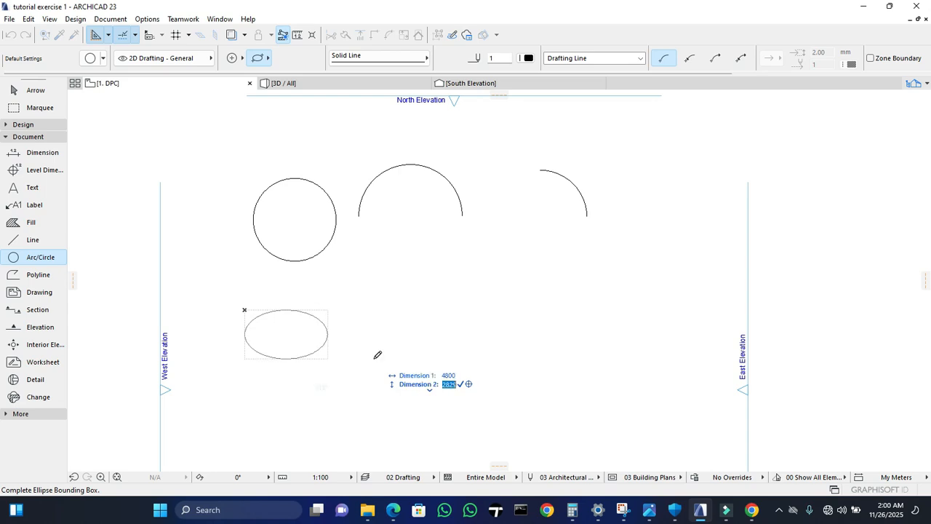
pyautogui.write('2400')
pyautogui.press('Return')
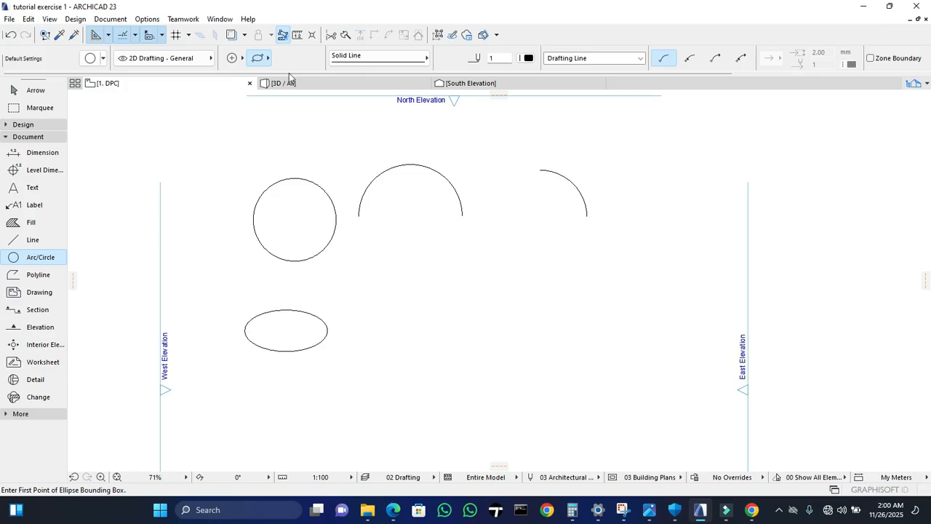
# - Draw an ellipse from its centerpoint below the semicircular arc, with Dimension 1 set to 2400 and Dimension 2 set to 1200
pyautogui.click(266, 62)
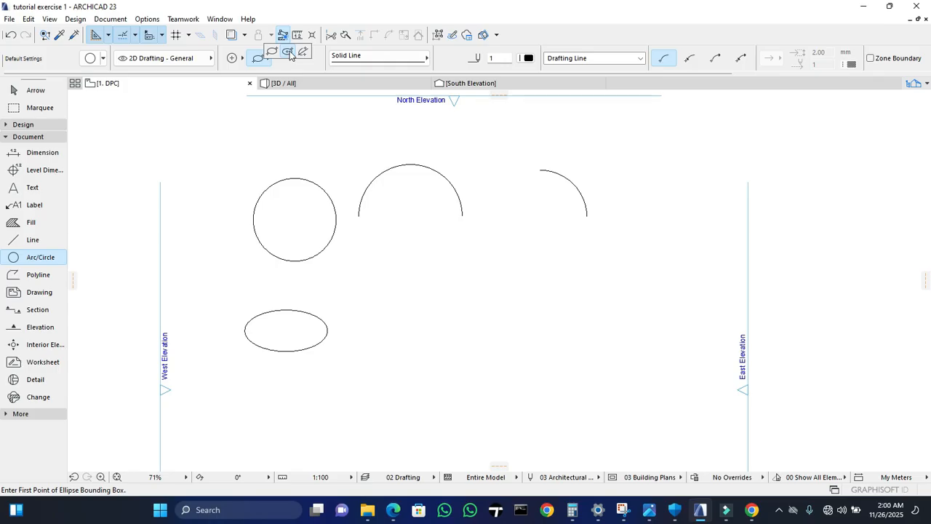
pyautogui.click(289, 52)
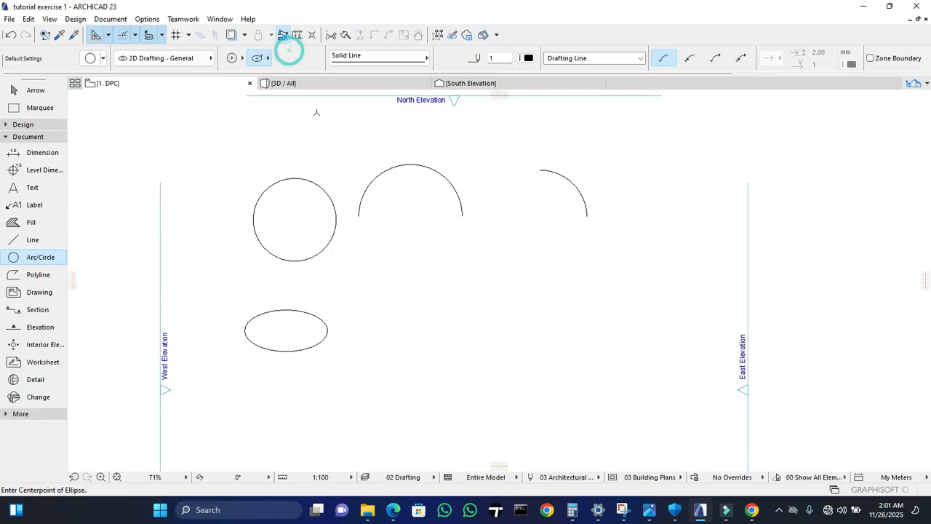
pyautogui.click(412, 333)
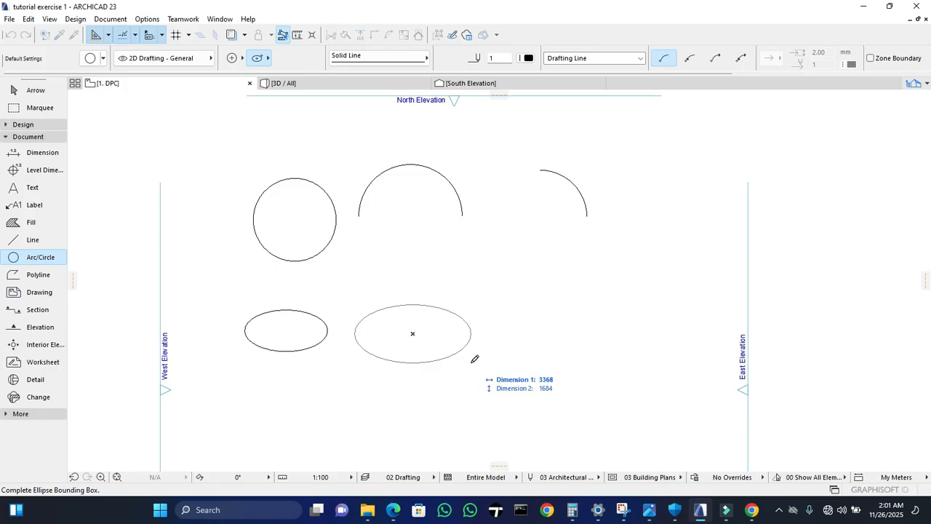
pyautogui.press('Tab')
pyautogui.write('400')
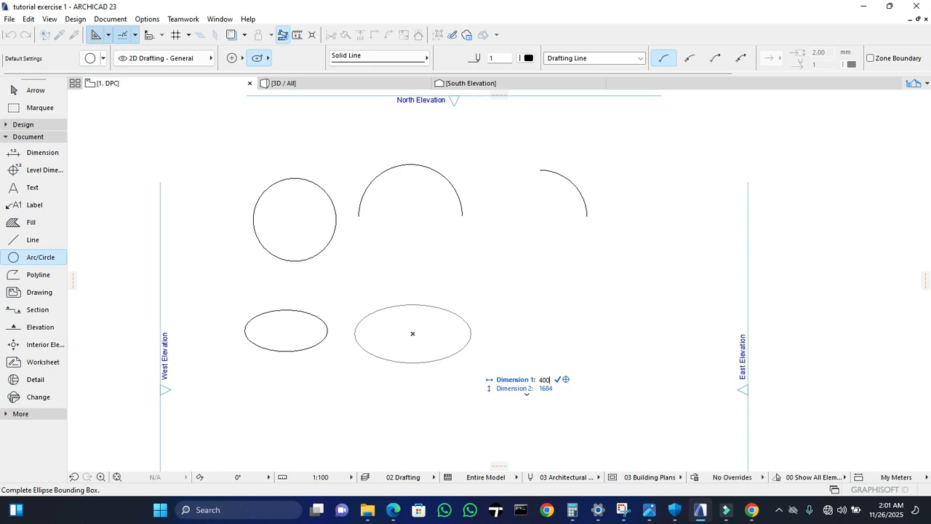
pyautogui.press('Tab')
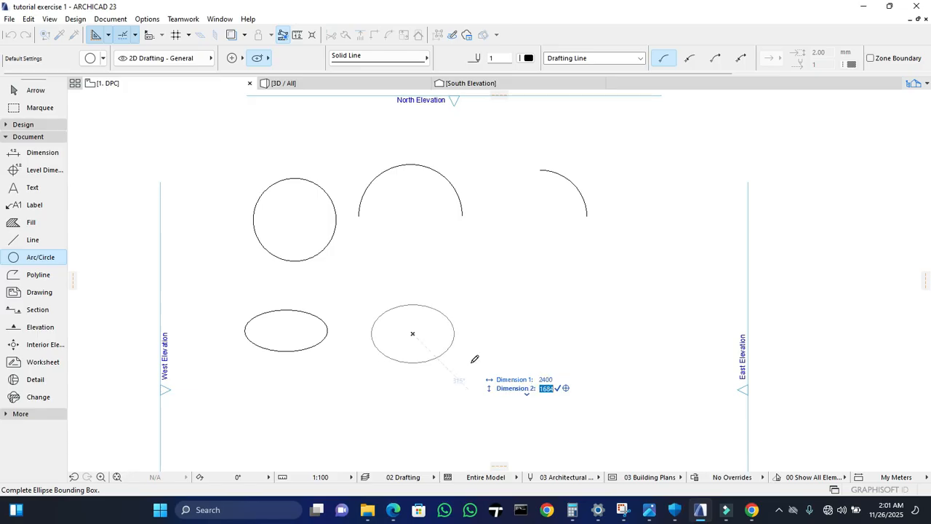
pyautogui.press('Tab')
pyautogui.press('Tab')
pyautogui.press('Tab')
pyautogui.press('Tab')
pyautogui.press('Tab')
pyautogui.press('Tab')
pyautogui.press('Tab')
pyautogui.press('Tab')
pyautogui.press('Tab')
pyautogui.press('Tab')
pyautogui.press('Tab')
pyautogui.press('Tab')
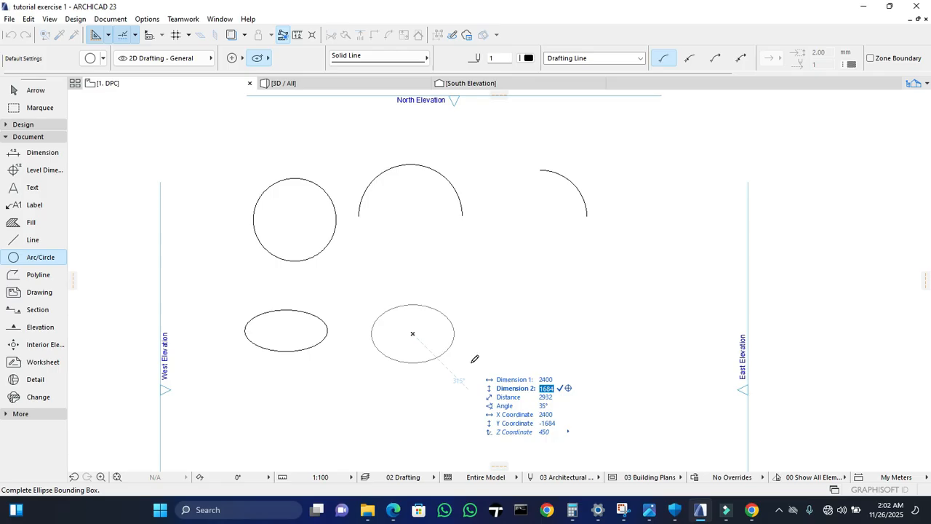
pyautogui.write('1200')
pyautogui.press('Return')
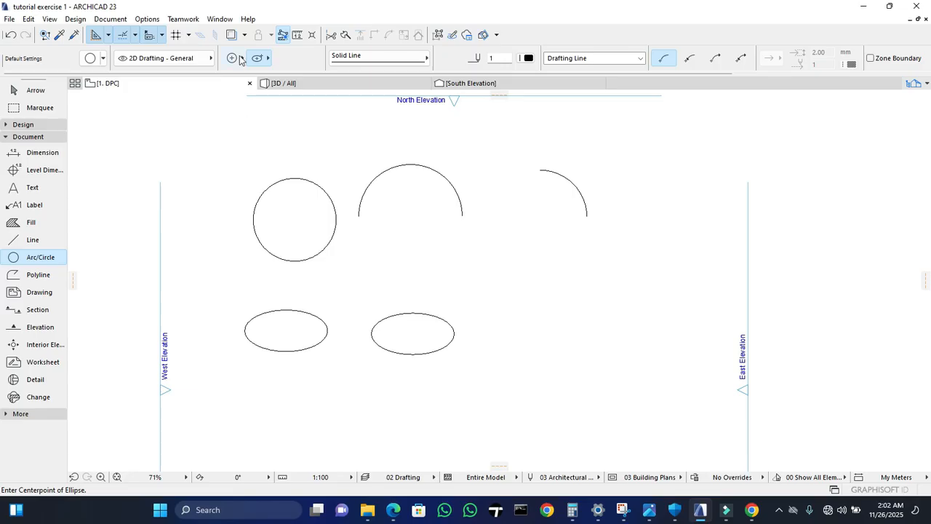
# - Set the Arc/Circle tool's ellipse geometry method to an elliptical arc defined by centerpoint, axis and circumference point
pyautogui.click(269, 60)
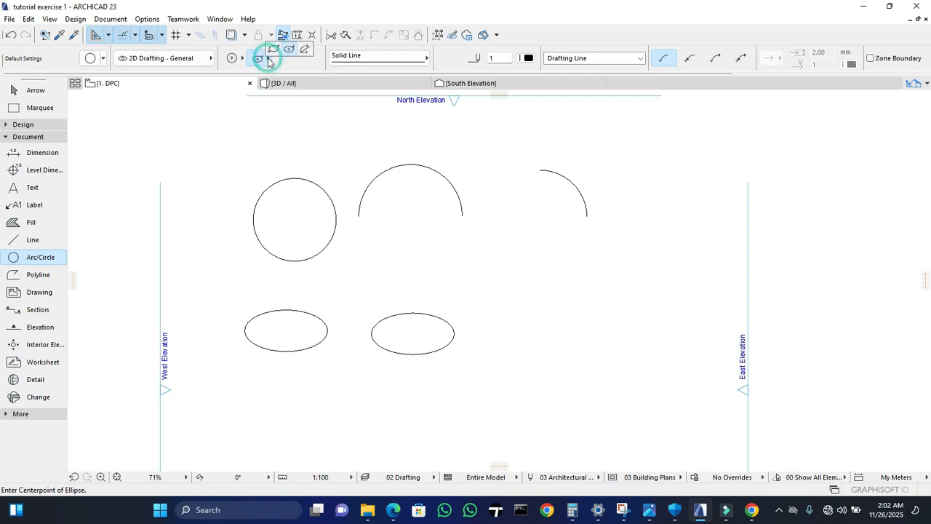
pyautogui.click(313, 54)
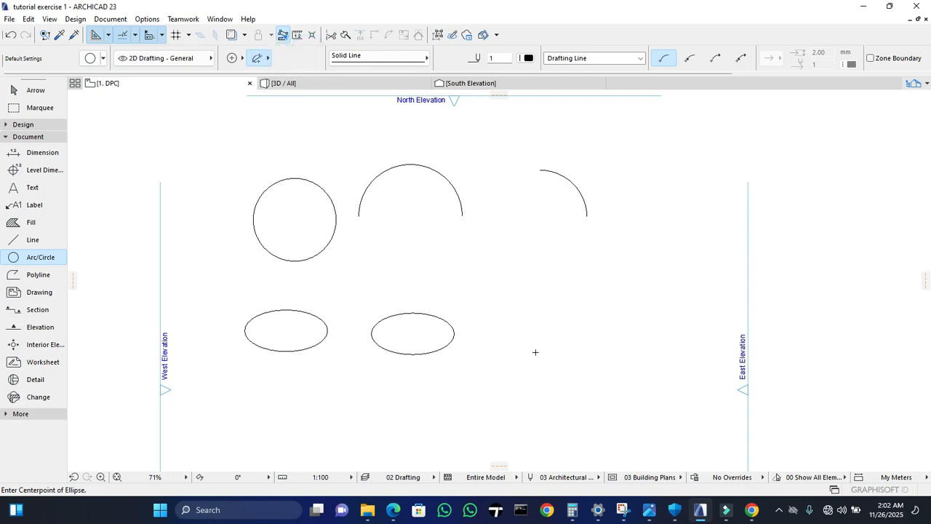
# - Try a three-quarter elliptical arc below the quarter-circle arc, with half-axes of 2400 and about 1820, and undo it
pyautogui.click(532, 336)
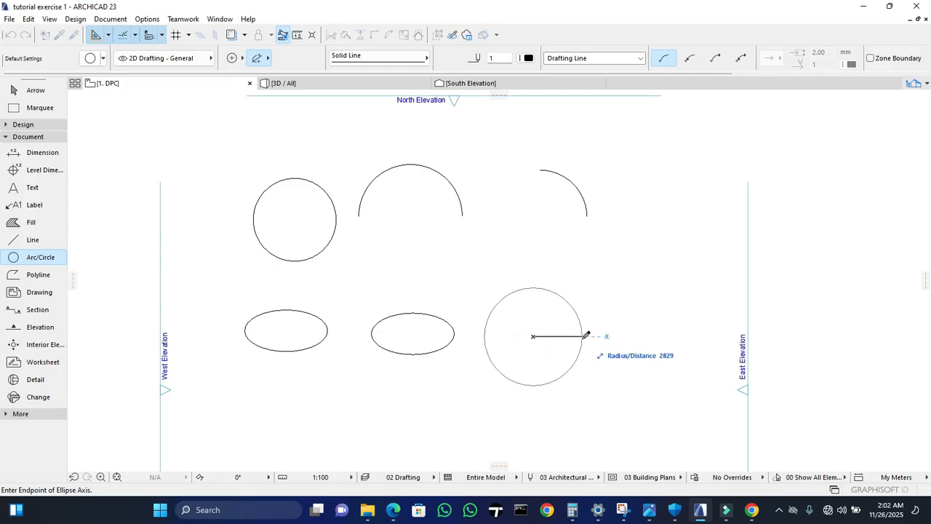
pyautogui.write('2')
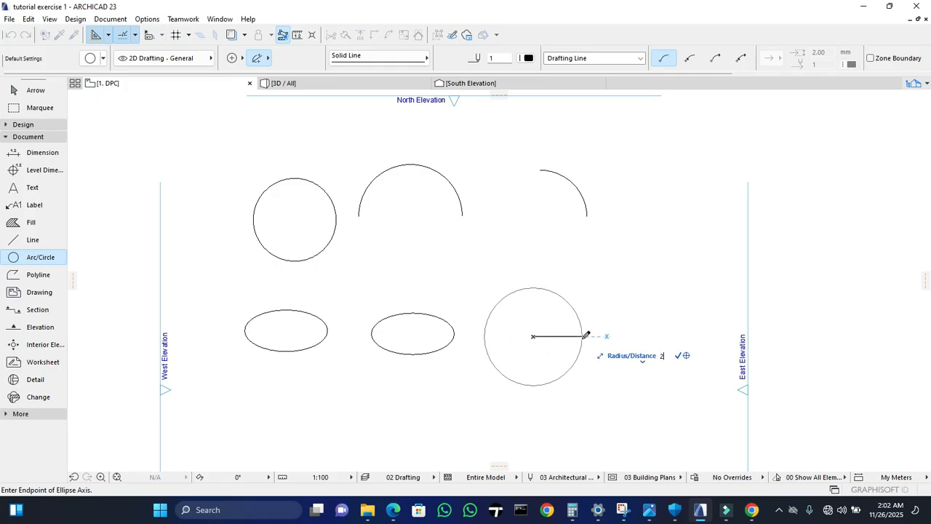
pyautogui.write('400')
pyautogui.press('Return')
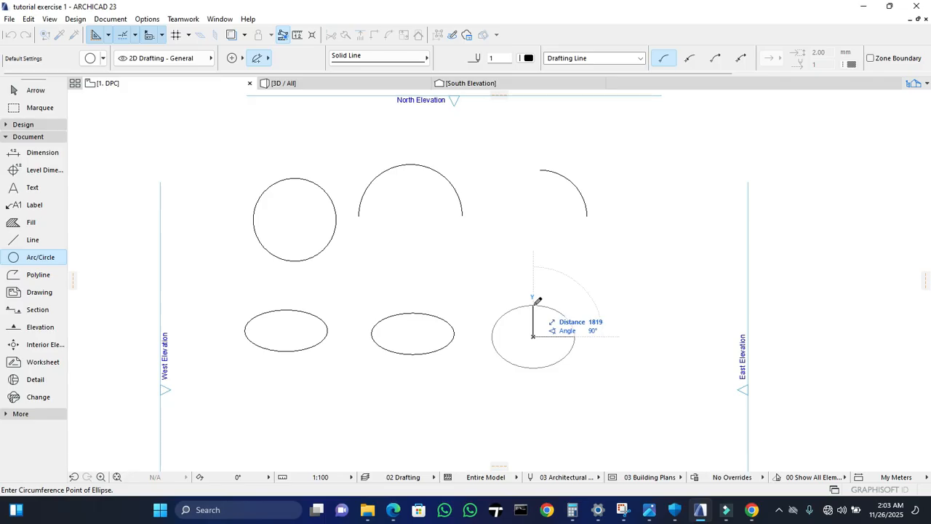
pyautogui.click(537, 302)
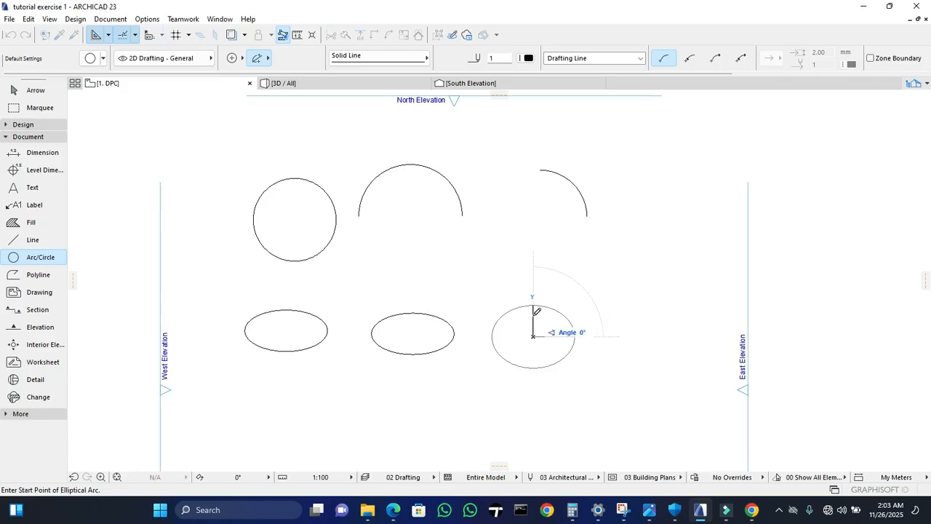
pyautogui.click(575, 335)
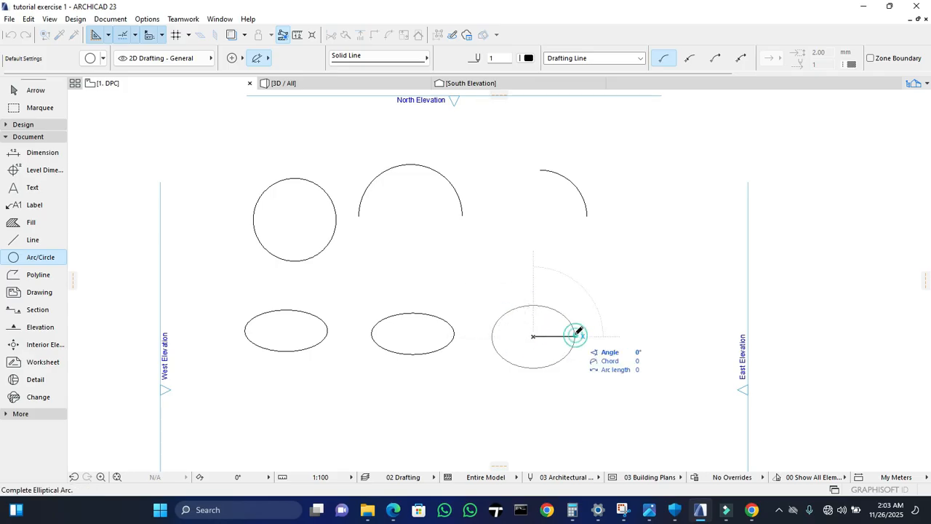
pyautogui.click(533, 369)
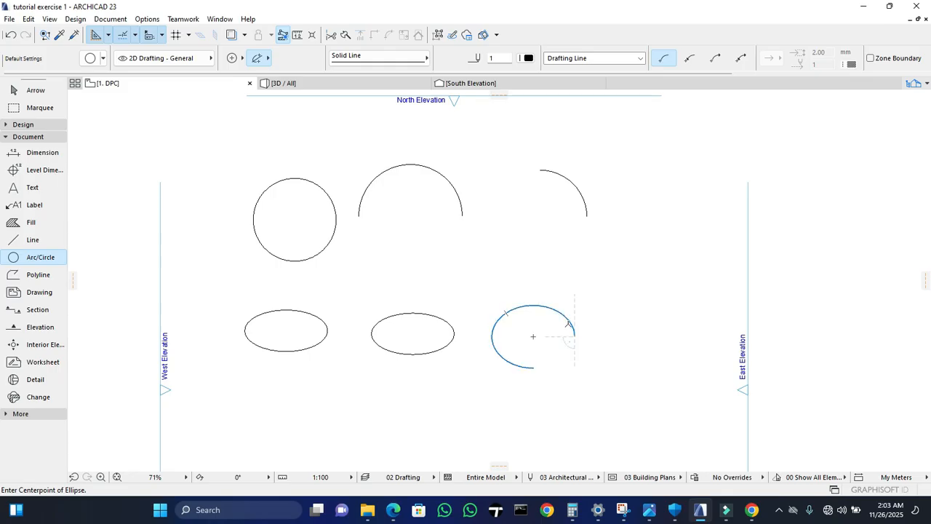
pyautogui.hotkey('ctrl', 'z')
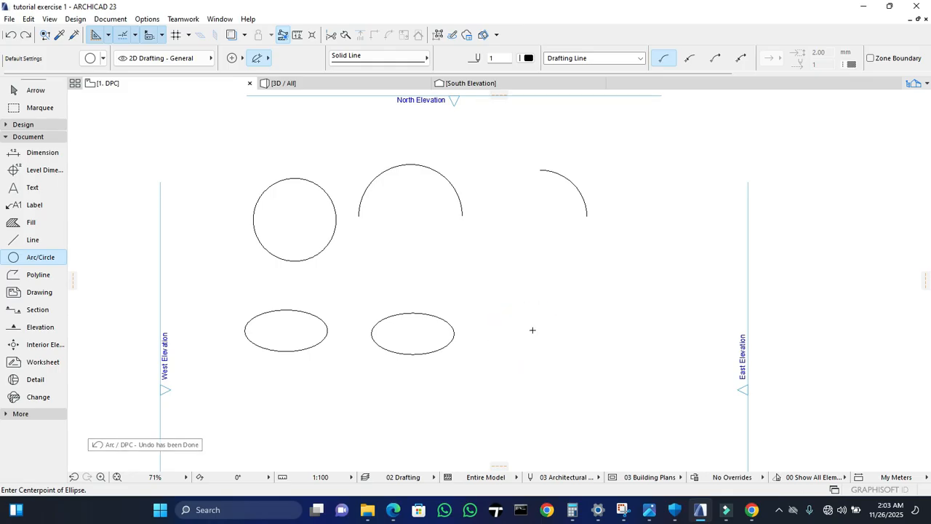
# - Draw a three-quarter elliptical arc below the quarter-circle arc, entering axis distance 2400 and circumference distance 1200, ending directly below its center
pyautogui.click(532, 329)
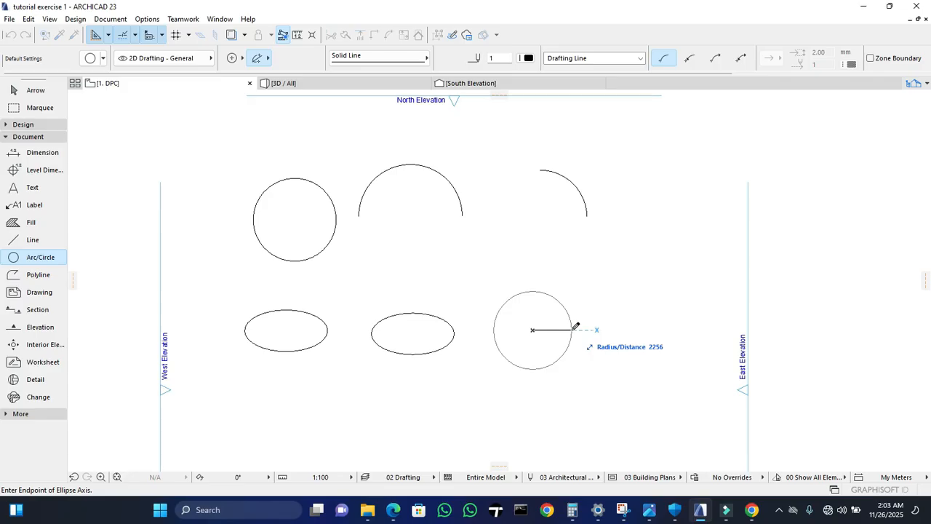
pyautogui.write('2400')
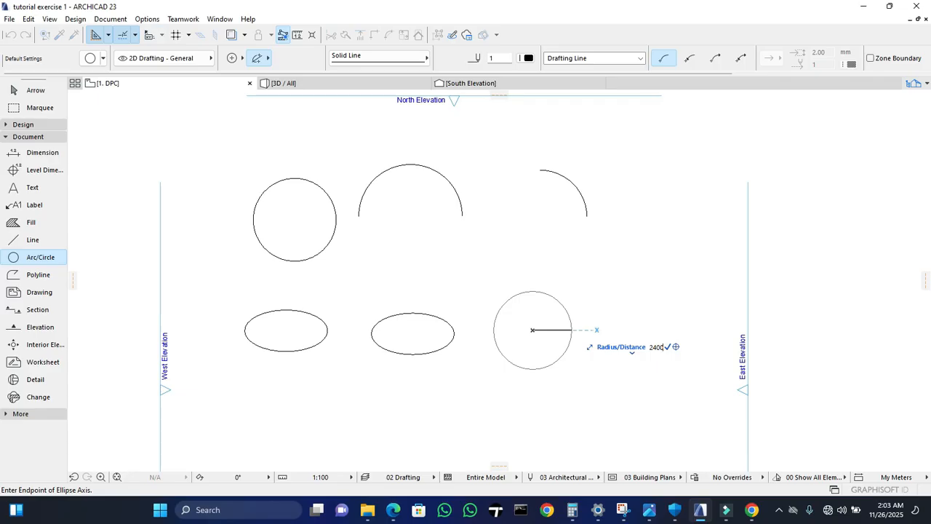
pyautogui.press('Return')
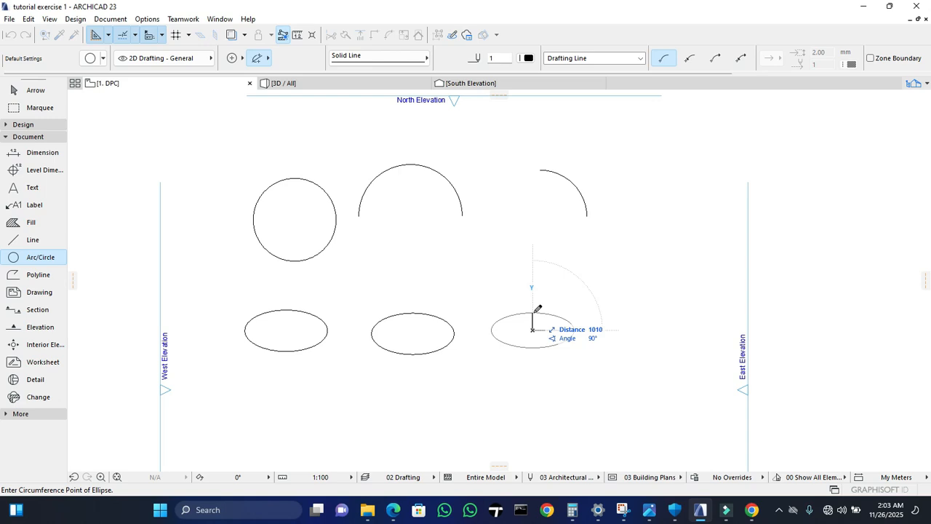
pyautogui.write('1200')
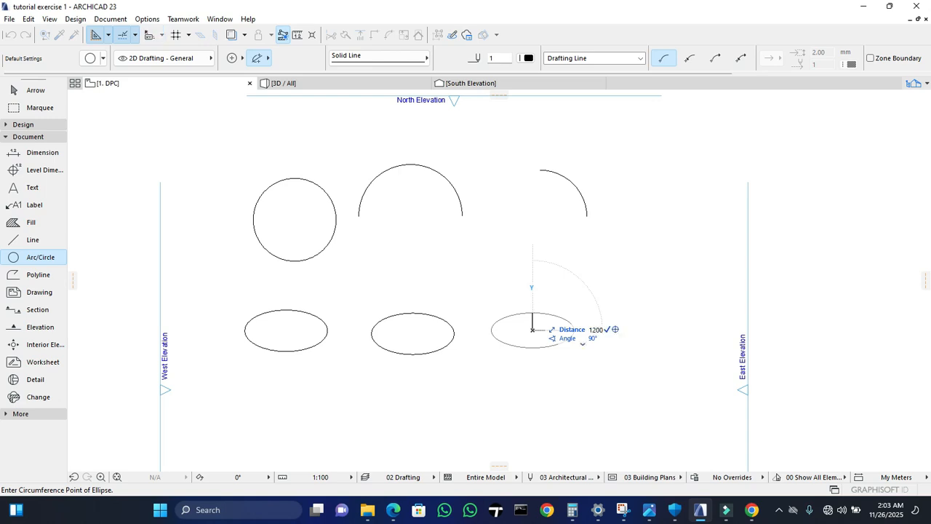
pyautogui.press('Return')
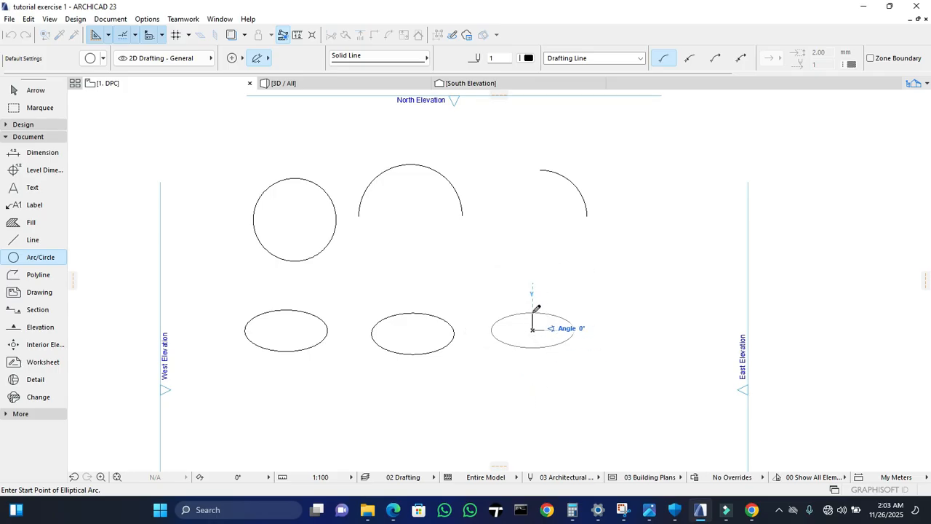
pyautogui.click(575, 329)
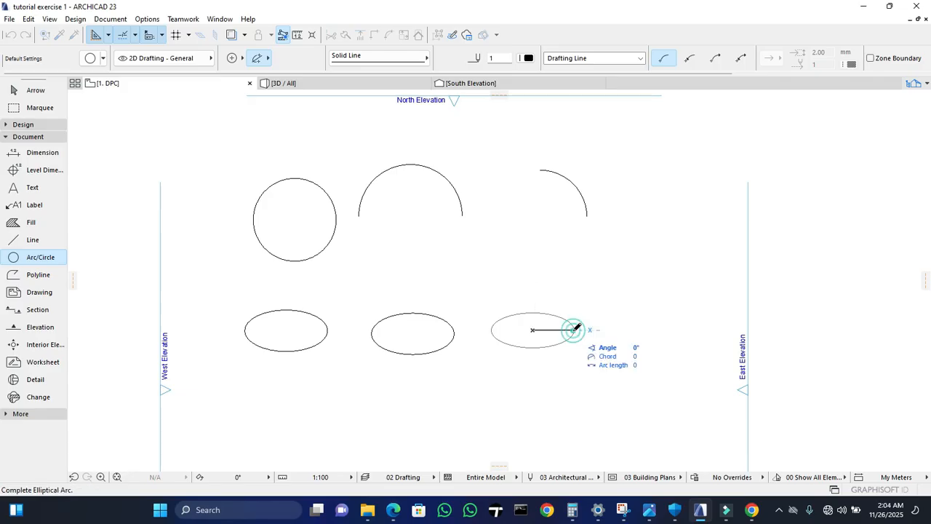
pyautogui.click(533, 347)
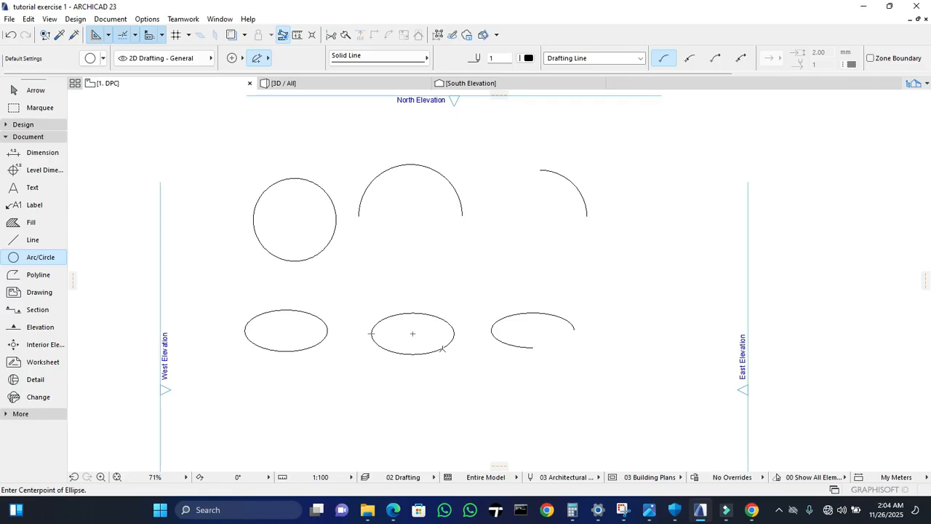
# - Delete the middle ellipse drawn between the bounding-box ellipse and the elliptical arc
pyautogui.press('Escape')
pyautogui.click(445, 349)
pyautogui.press('Delete')
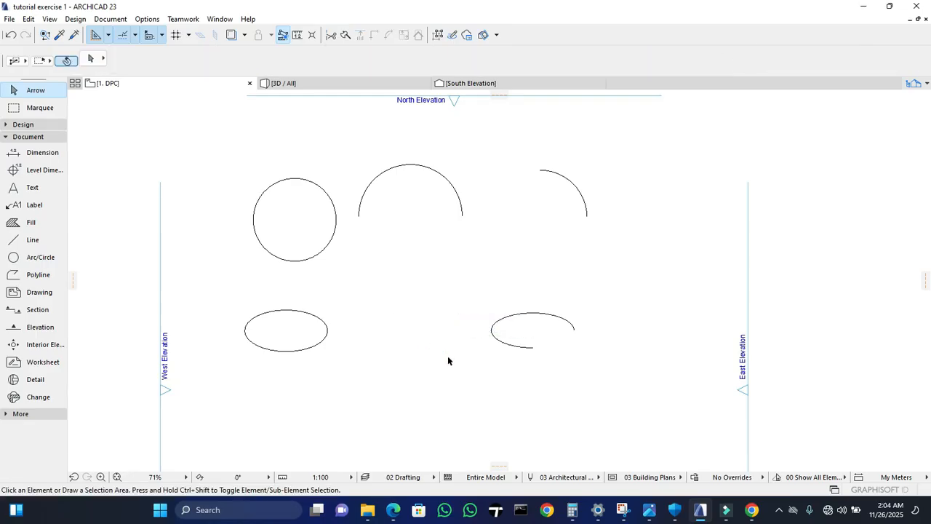
# - Move the full circle by its centerpoint toward the West Elevation and slightly downward, leaving space before the semicircular arc
pyautogui.click(331, 251)
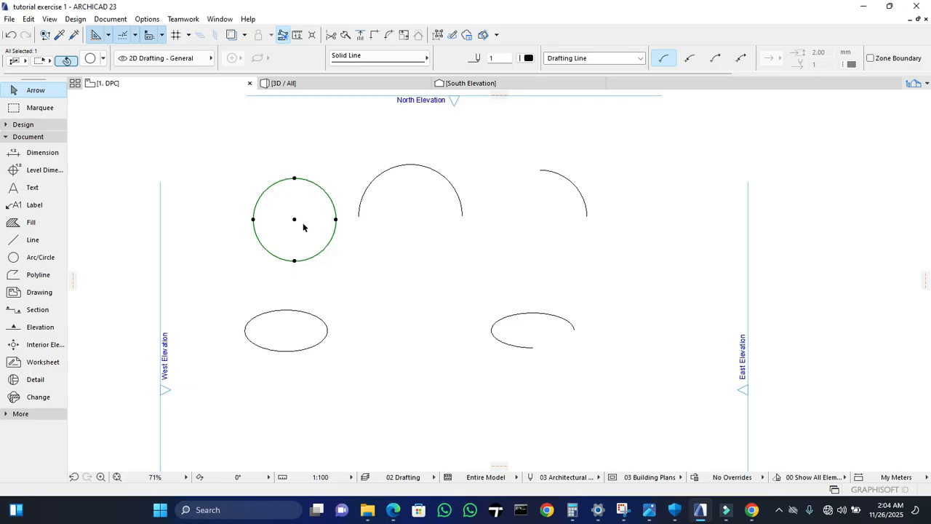
pyautogui.rightClick(306, 227)
pyautogui.moveTo(354, 328)
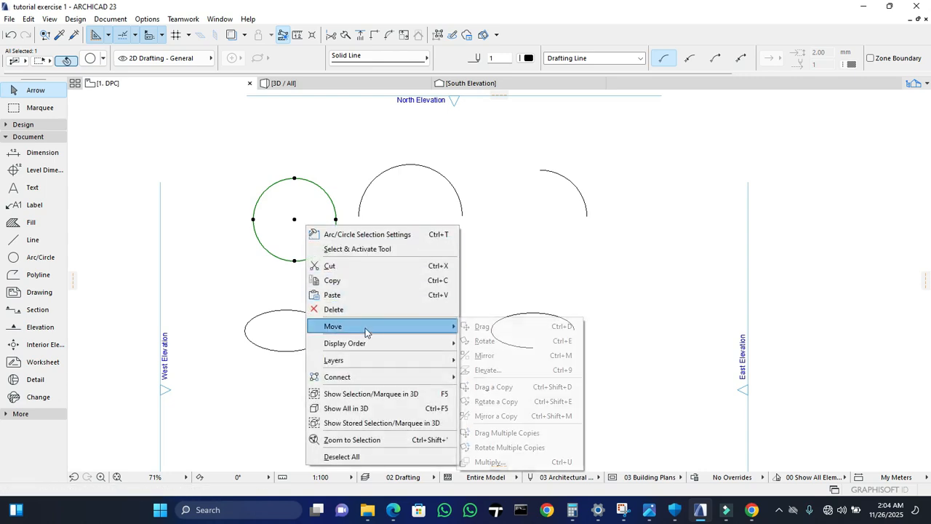
pyautogui.click(478, 329)
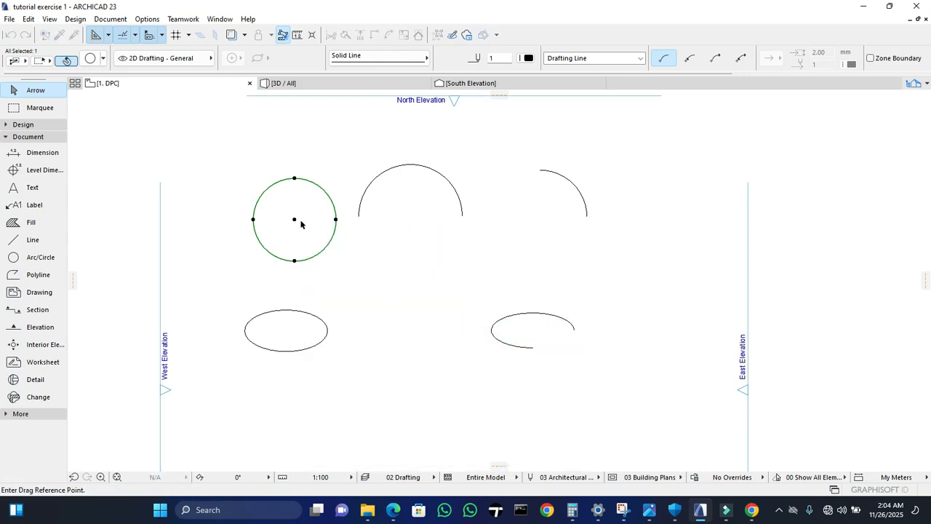
pyautogui.click(294, 220)
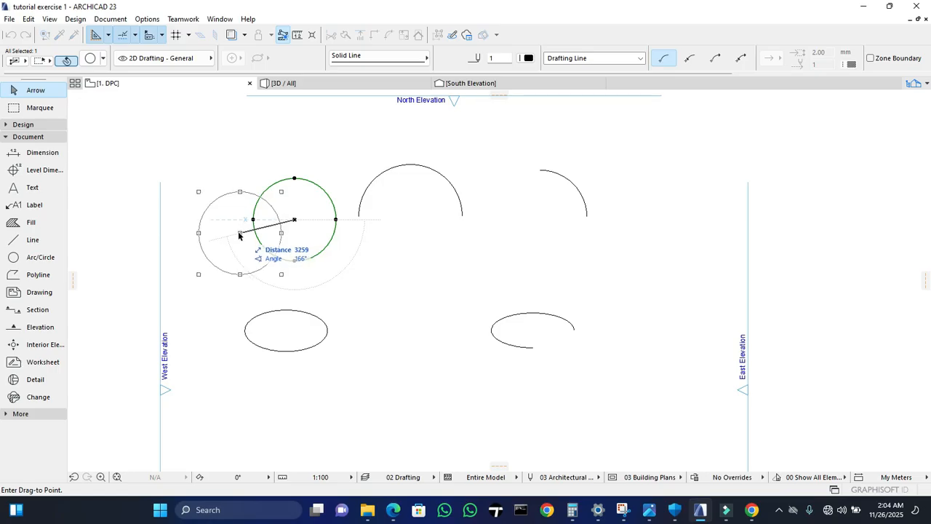
pyautogui.click(240, 229)
# - Move the semicircular arc by its centerpoint west and slightly down, so it sits beside the relocated circle
pyautogui.click(361, 207)
pyautogui.rightClick(401, 227)
pyautogui.moveTo(492, 331)
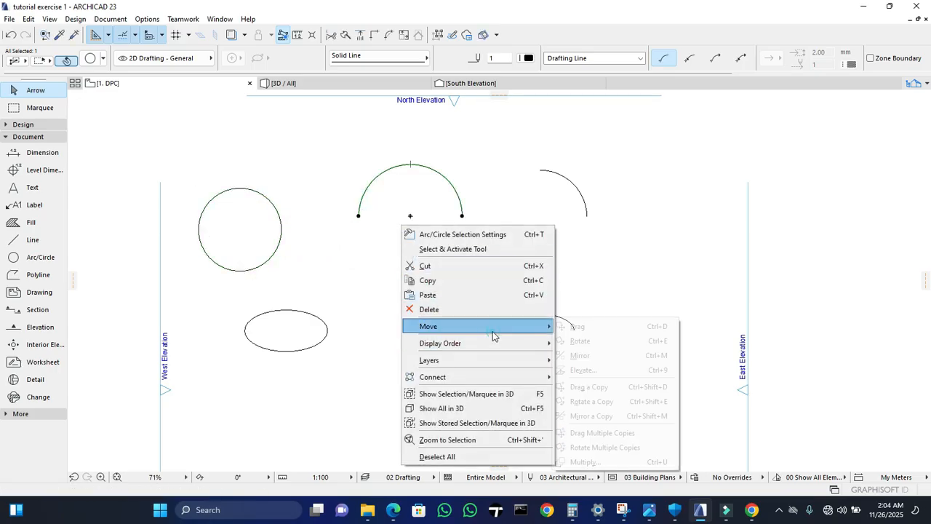
pyautogui.click(576, 326)
pyautogui.click(411, 216)
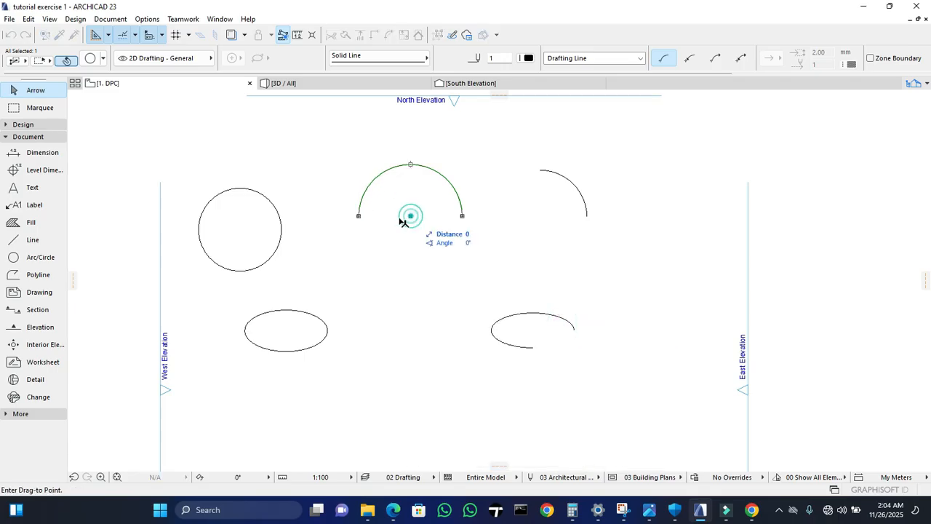
pyautogui.click(364, 236)
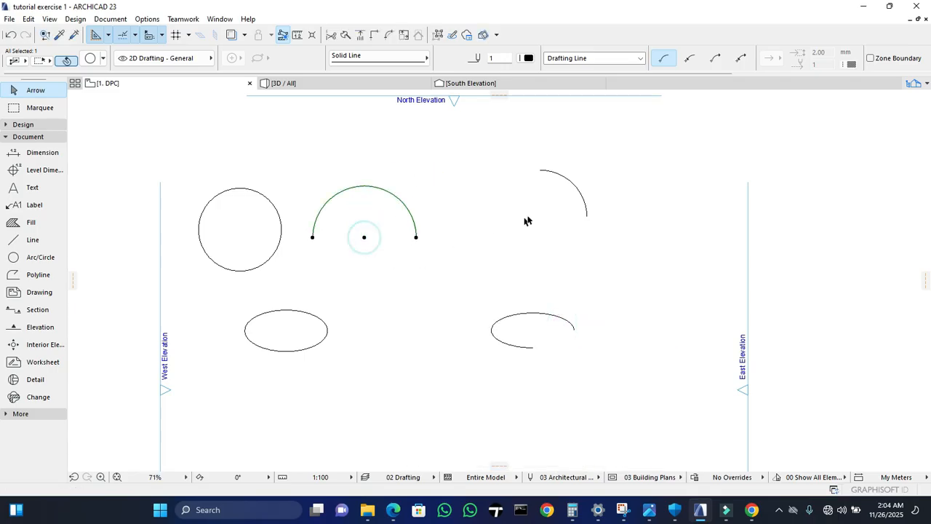
# - Move the quarter-circle arc by its centerpoint west and slightly down, level with the semicircle's centerpoint and just east of it
pyautogui.click(551, 174)
pyautogui.rightClick(551, 179)
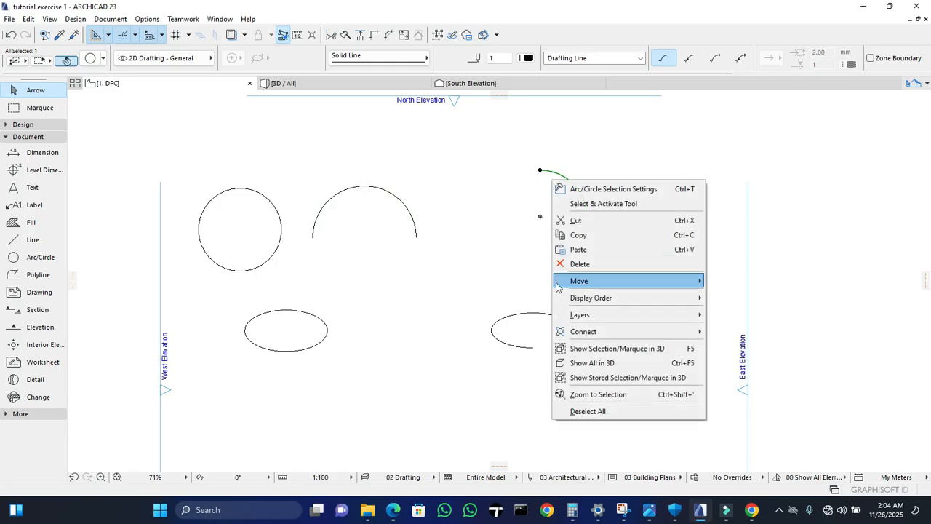
pyautogui.moveTo(597, 281)
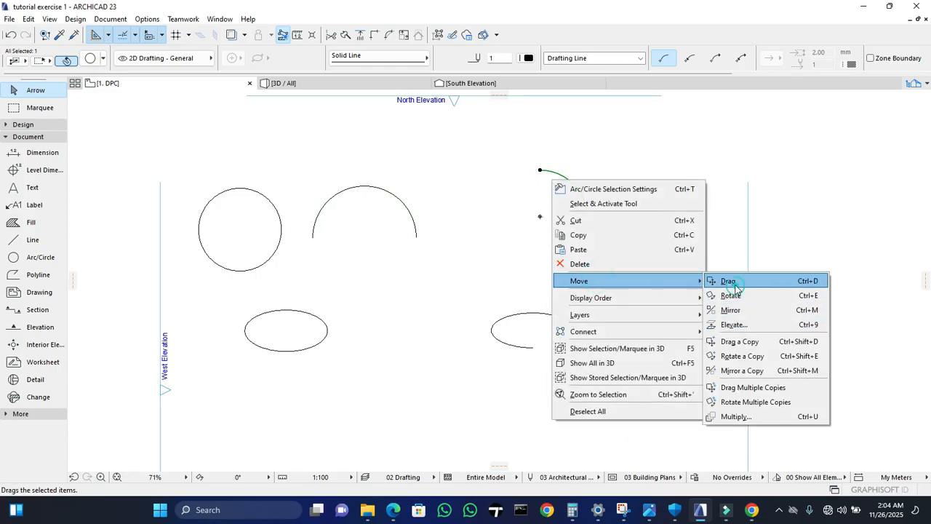
pyautogui.click(720, 280)
pyautogui.click(540, 216)
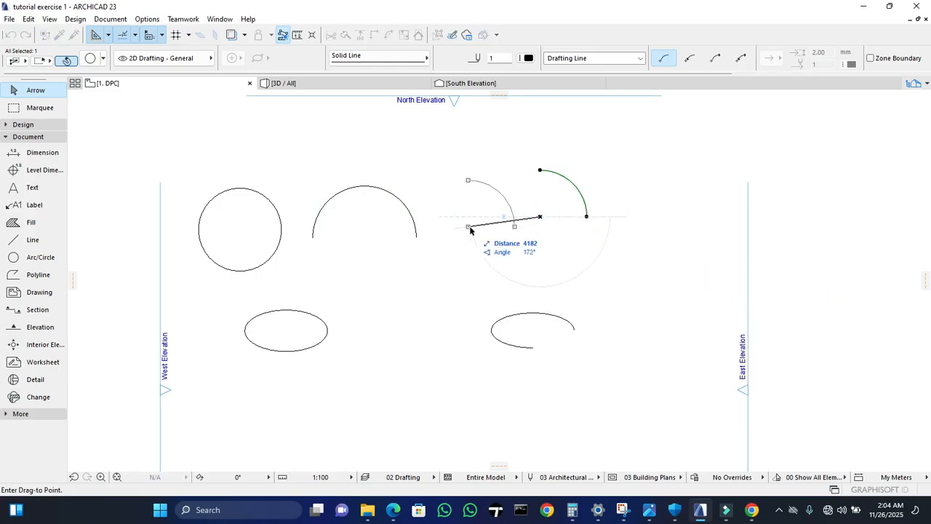
pyautogui.click(474, 237)
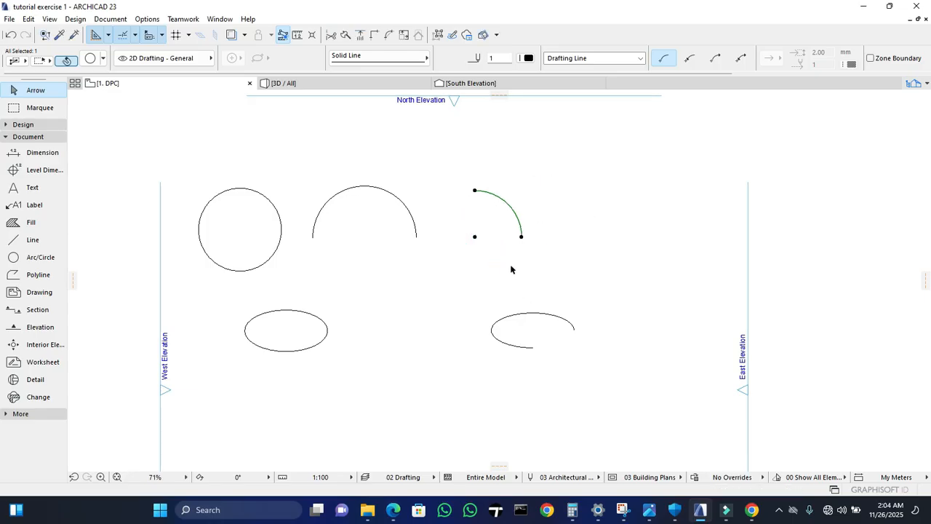
# - Move the quarter-circle arc by its centerpoint about 694 mm west and slightly down, increasing its gap from the semicircular arc
pyautogui.click(474, 237)
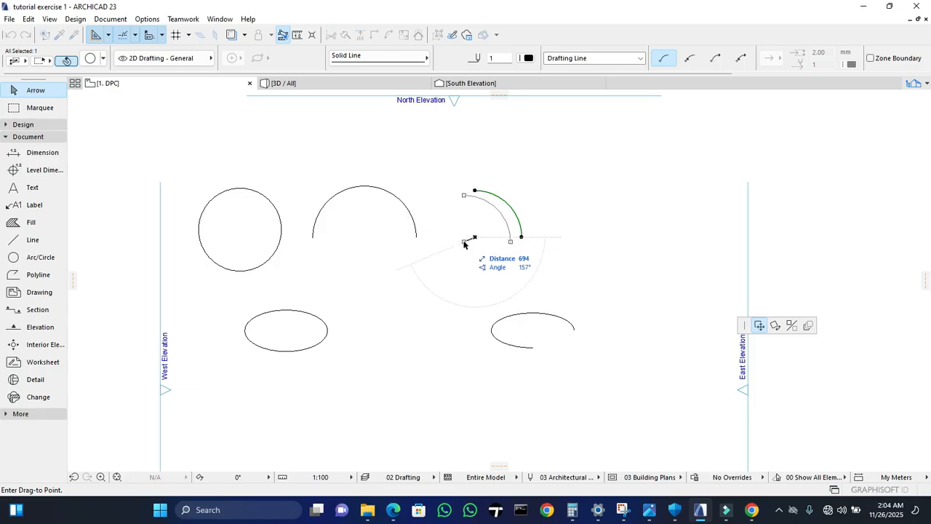
pyautogui.click(463, 244)
pyautogui.click(522, 318)
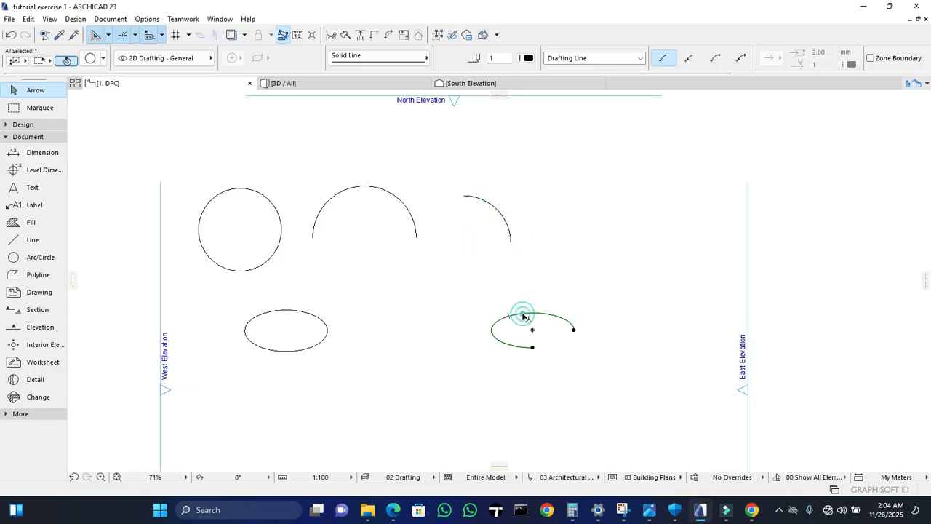
# - Move the full ellipse by its centerpoint about 18 m up and east, placing it just east of the quarter-circle arc
pyautogui.click(303, 352)
pyautogui.rightClick(301, 351)
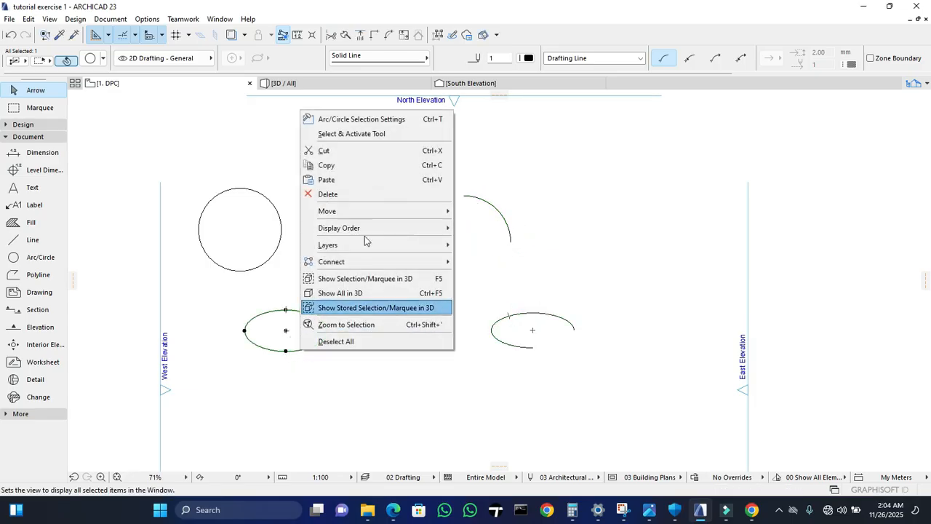
pyautogui.moveTo(415, 218)
pyautogui.click(476, 212)
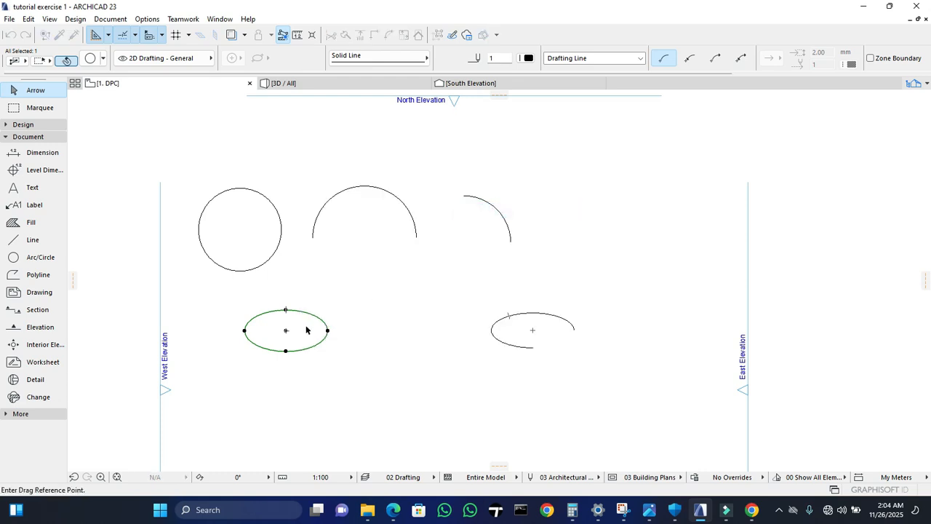
pyautogui.click(287, 331)
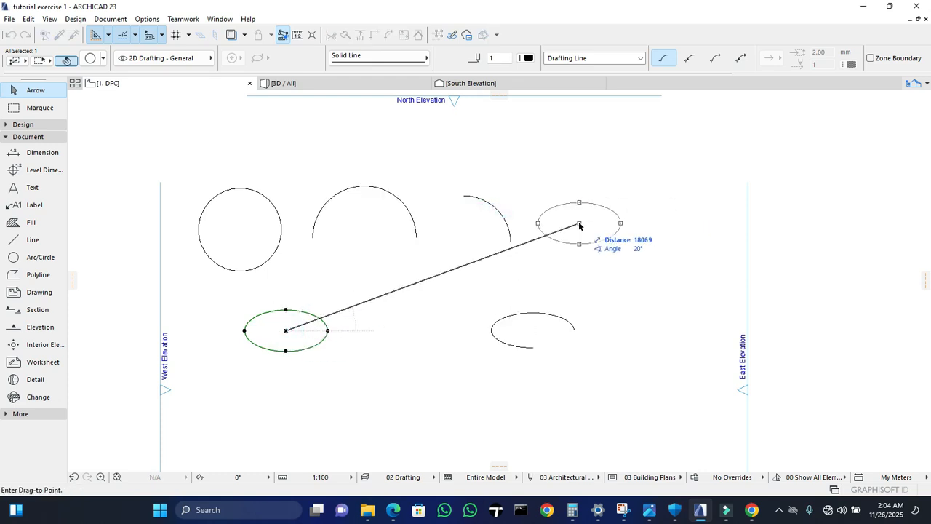
pyautogui.click(579, 228)
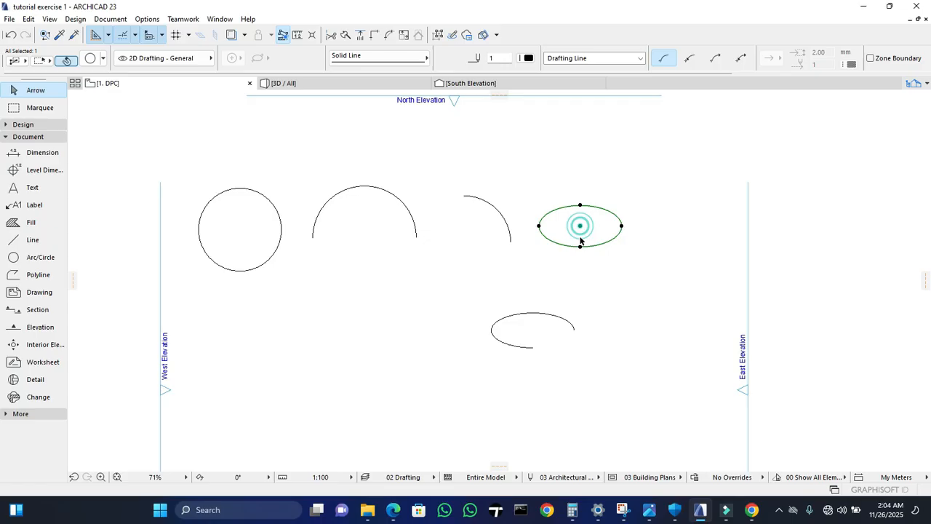
# - Move the elliptical arc by its centerpoint about 10.7 m up and east, between the full ellipse and the East Elevation
pyautogui.click(541, 314)
pyautogui.rightClick(541, 315)
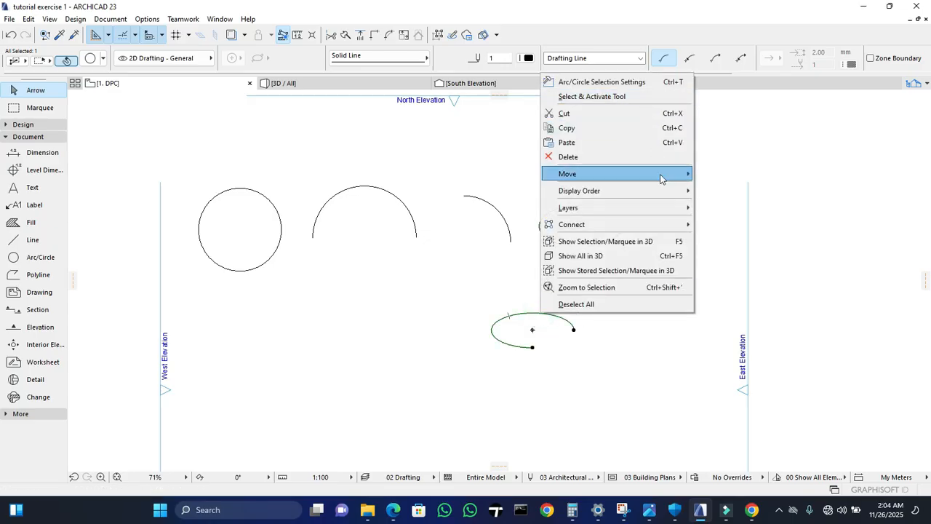
pyautogui.moveTo(663, 176)
pyautogui.click(700, 177)
pyautogui.click(532, 330)
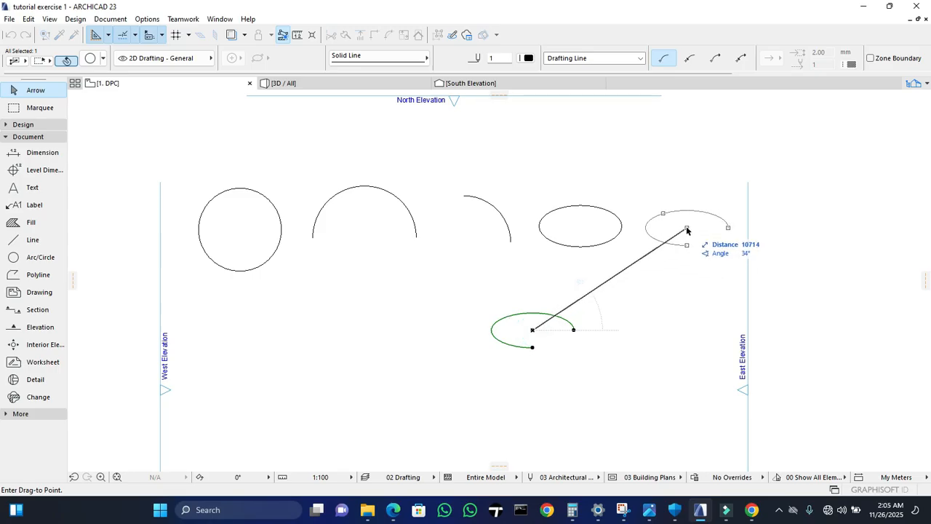
pyautogui.click(687, 230)
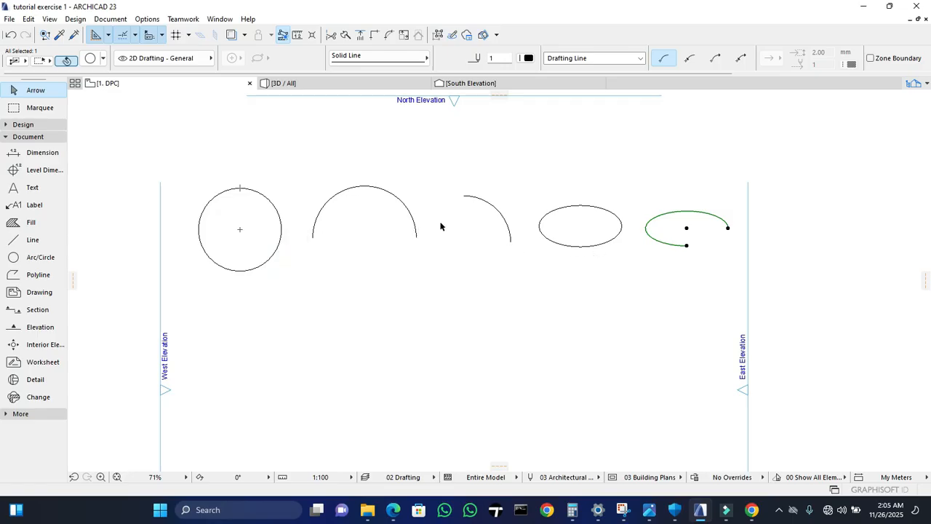
# - Shift the quarter-circle arc slightly west to even its spacing between the semicircular arc and the full ellipse
pyautogui.click(500, 215)
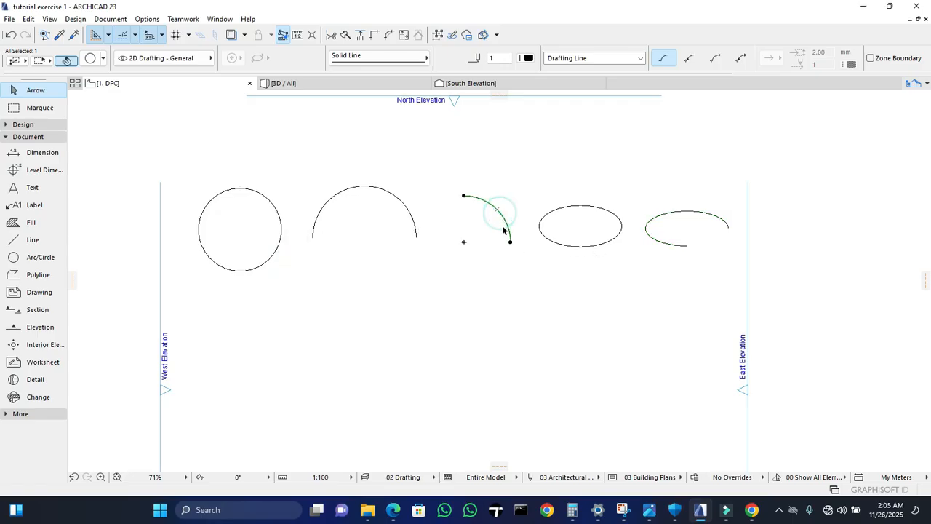
pyautogui.rightClick(495, 262)
pyautogui.moveTo(606, 128)
pyautogui.click(665, 124)
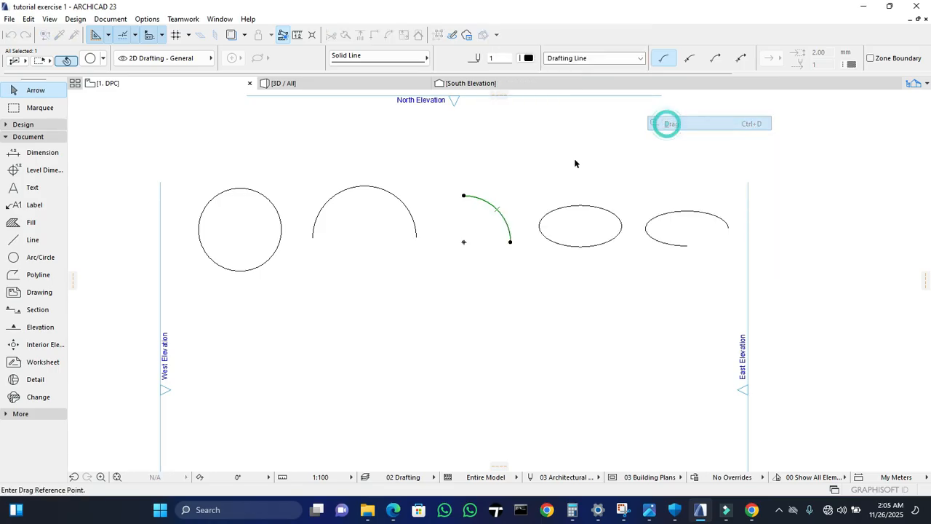
pyautogui.click(488, 216)
pyautogui.click(487, 217)
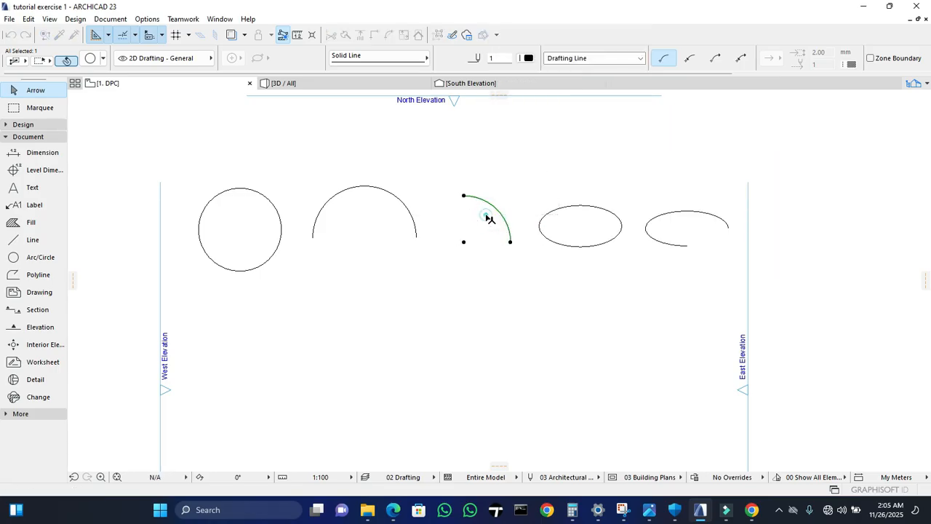
pyautogui.click(401, 266)
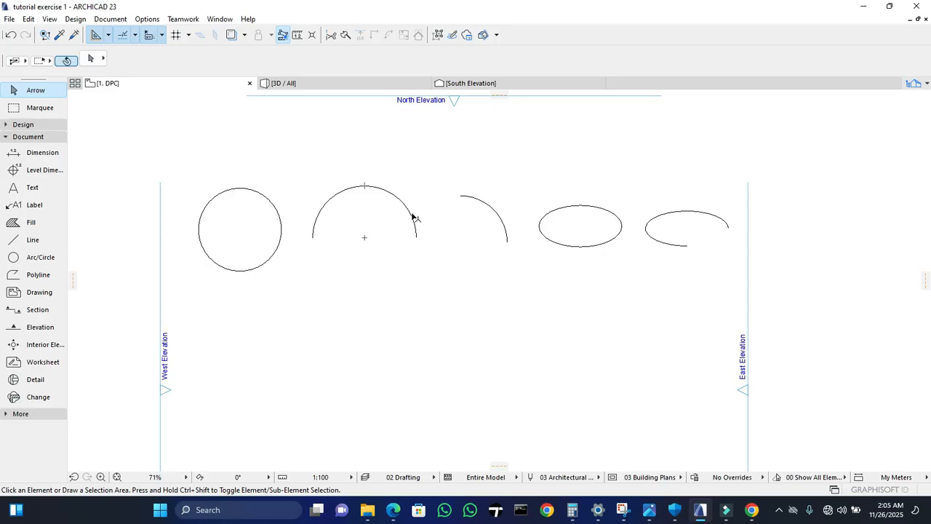
pyautogui.click(413, 214)
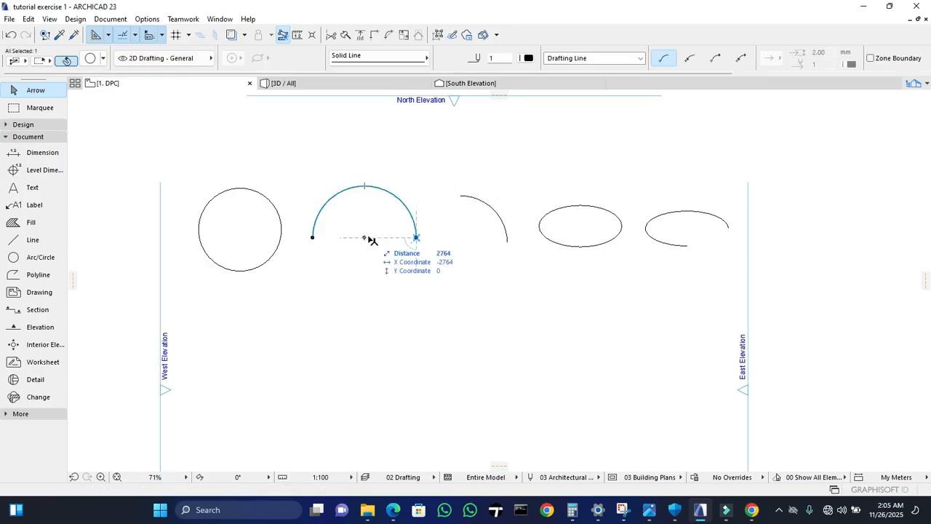
pyautogui.click(312, 237)
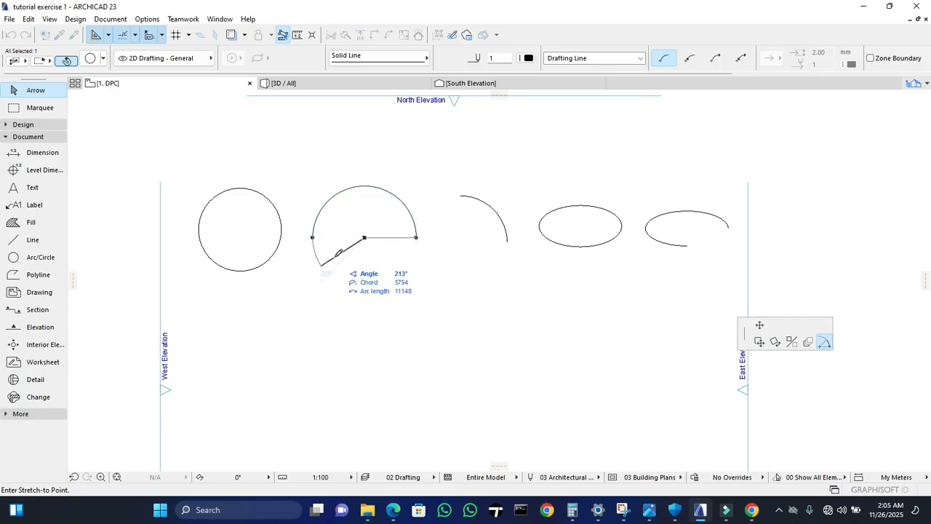
pyautogui.click(298, 171)
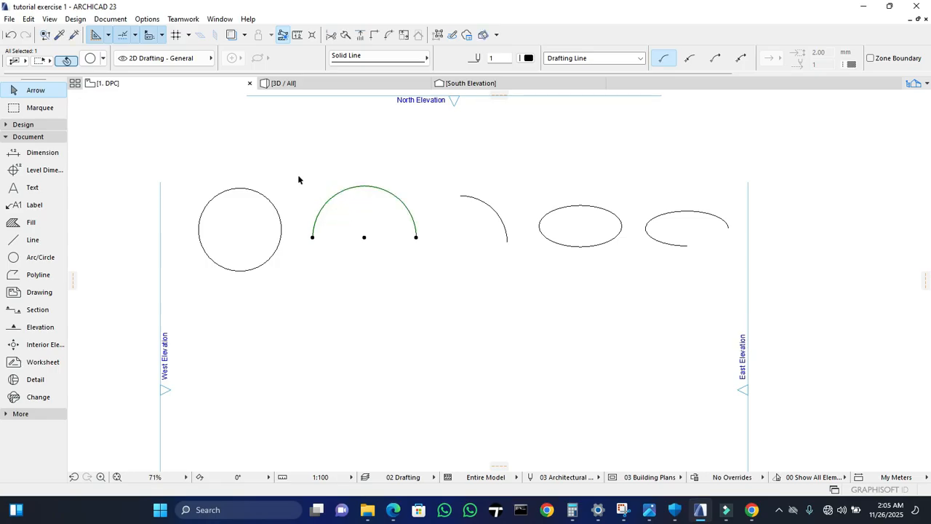
pyautogui.click(168, 247)
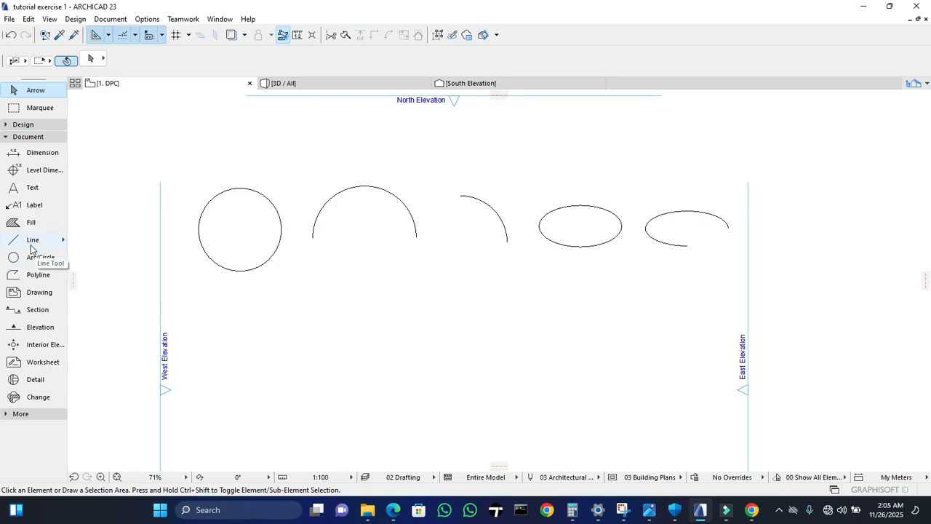
# - Draw a straight horizontal line between the semicircular arc's two endpoints to close it into a half circle
pyautogui.click(31, 240)
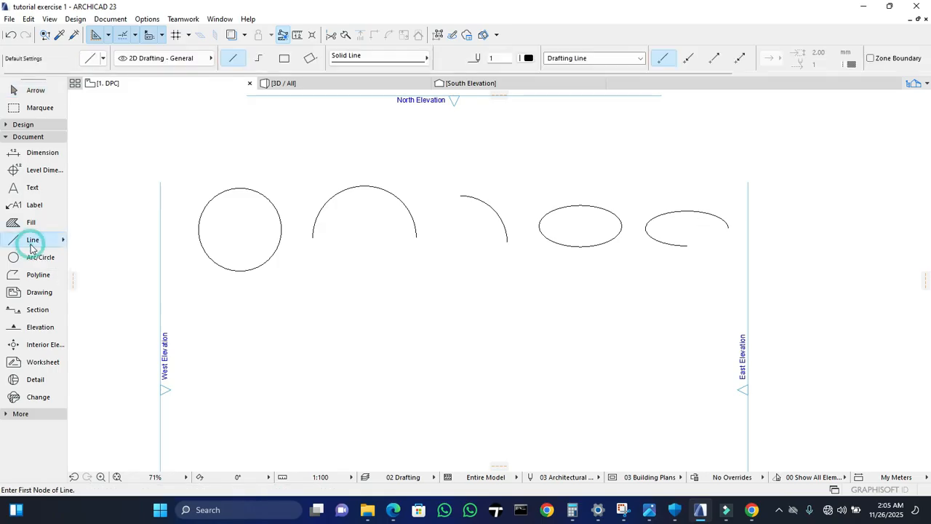
pyautogui.click(312, 235)
pyautogui.click(418, 236)
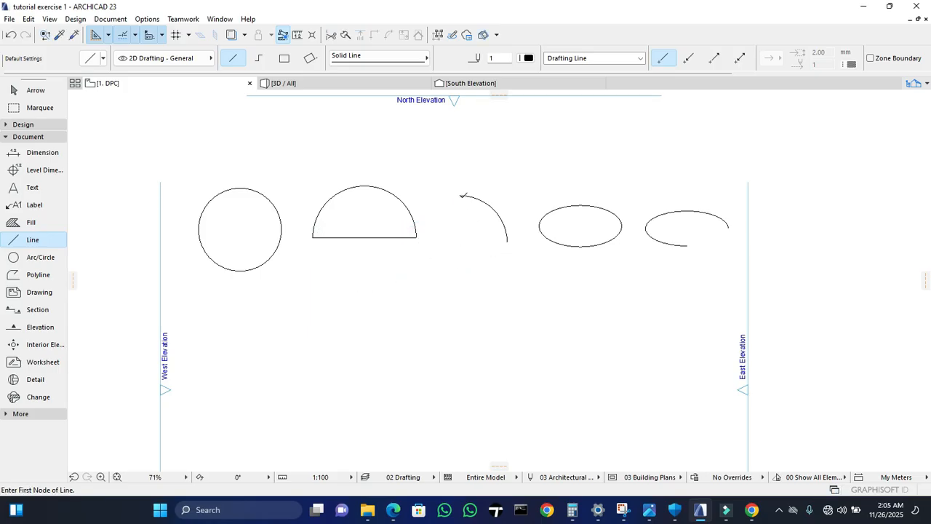
# - Draw a vertical line down from the quarter arc's upper endpoint and a 2700 mm horizontal line from its lower endpoint to its centerpoint
pyautogui.click(460, 196)
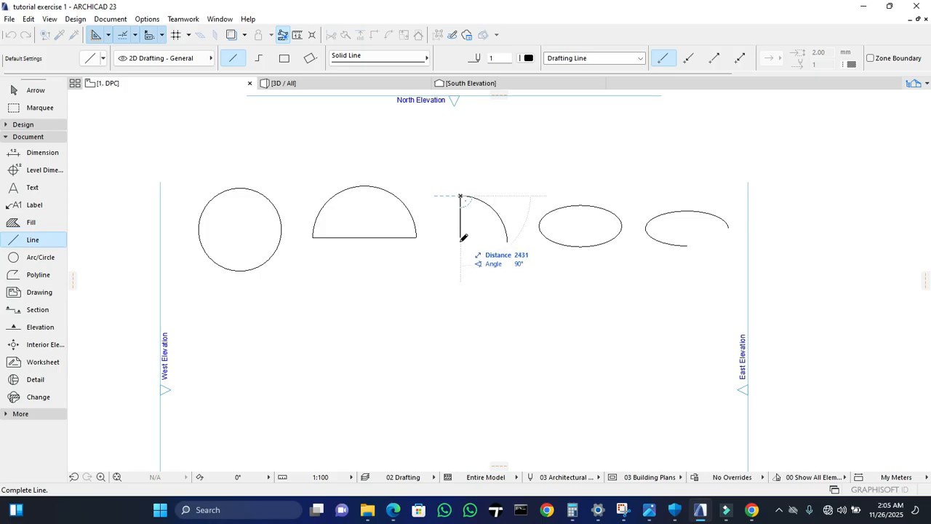
pyautogui.write('2')
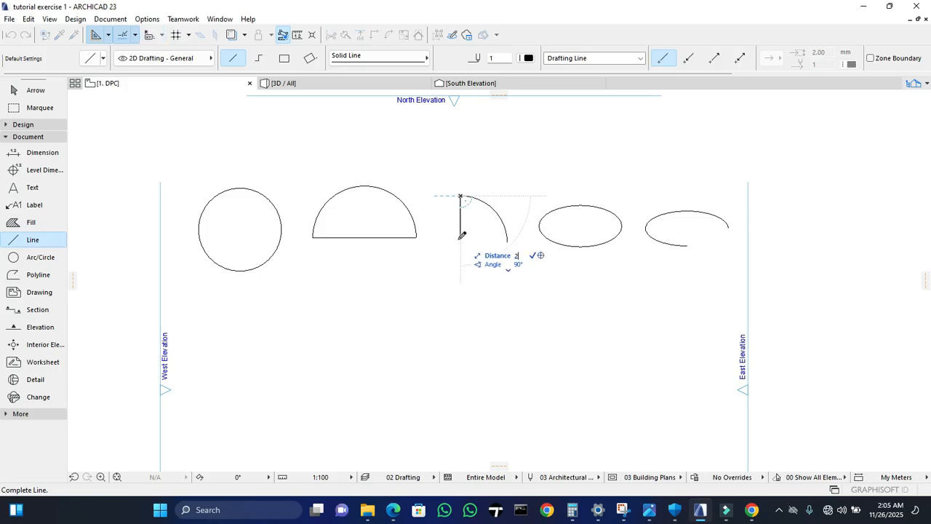
pyautogui.press('Return')
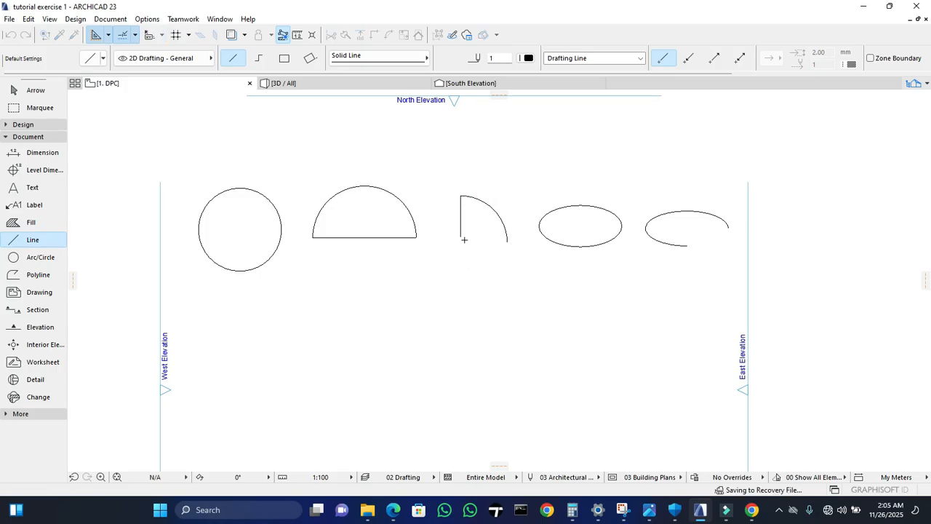
pyautogui.click(507, 240)
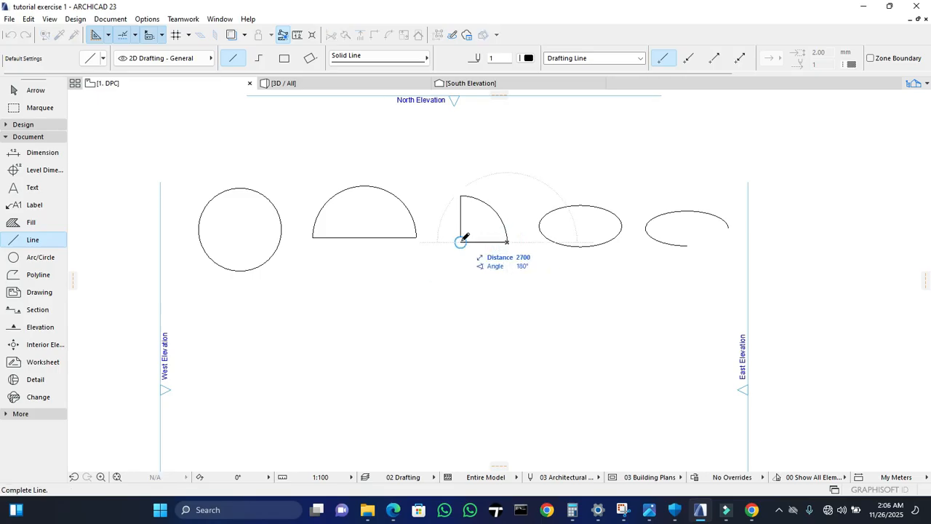
pyautogui.click(460, 241)
pyautogui.press('Escape')
# - Stretch the lower end of the quarter circle's vertical line to 2700 mm so it meets the horizontal line's west end
pyautogui.click(462, 230)
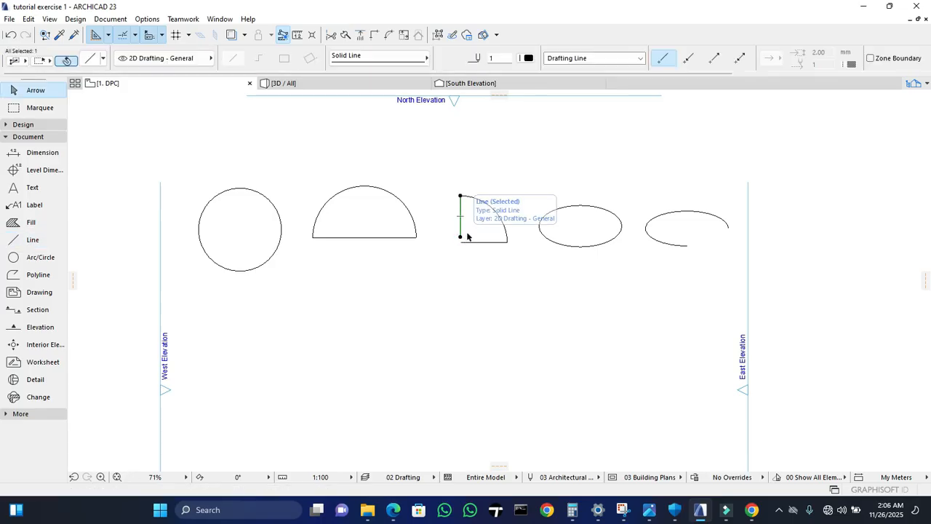
pyautogui.click(486, 234)
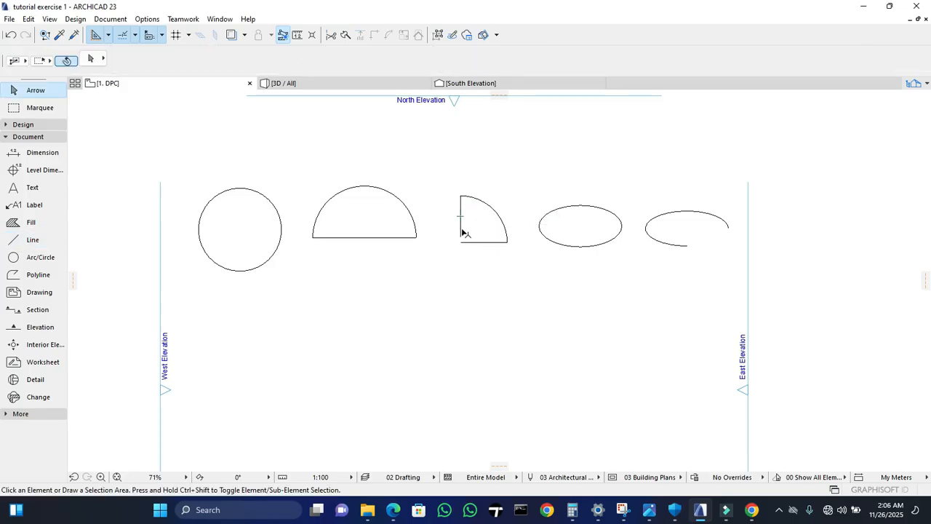
pyautogui.click(460, 231)
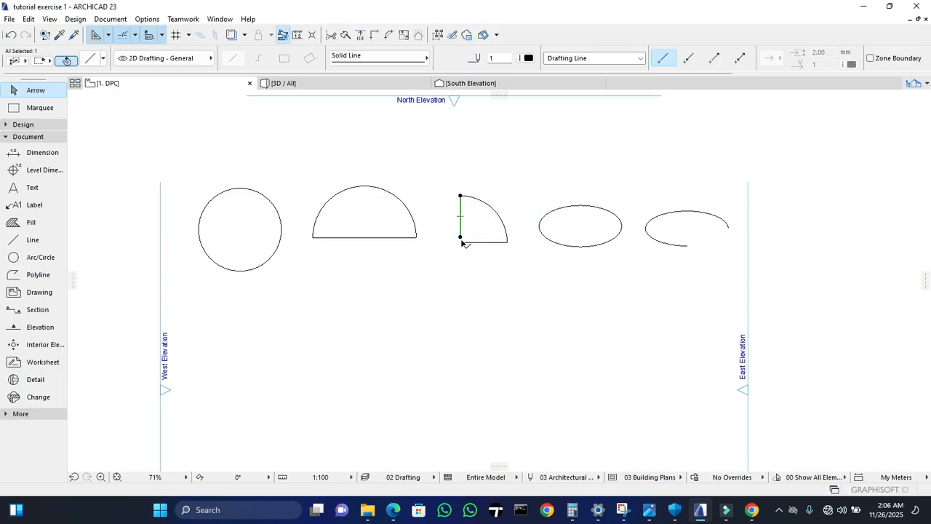
pyautogui.scroll(3, 462, 243)
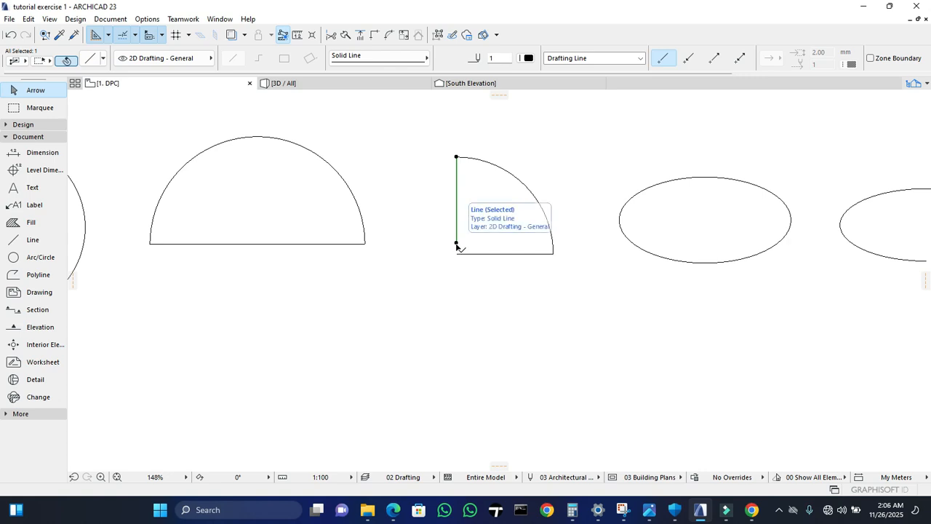
pyautogui.click(456, 243)
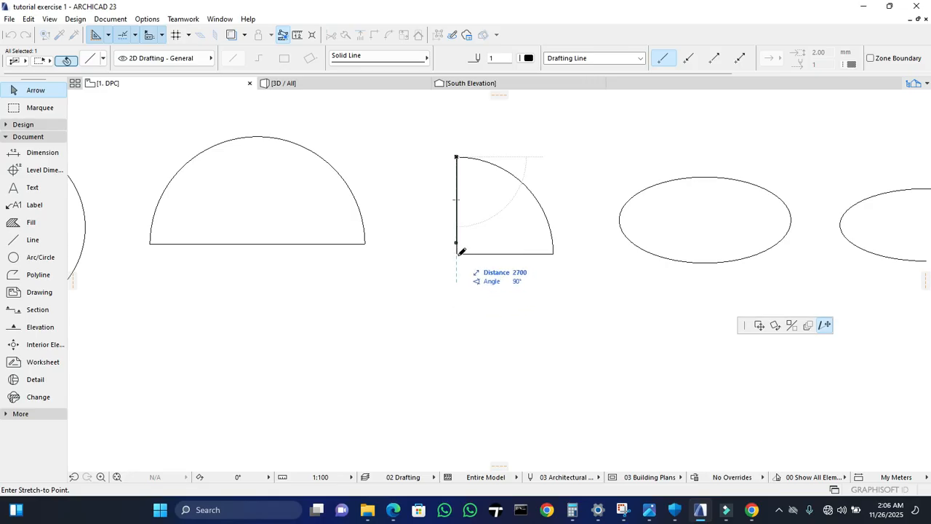
pyautogui.click(456, 254)
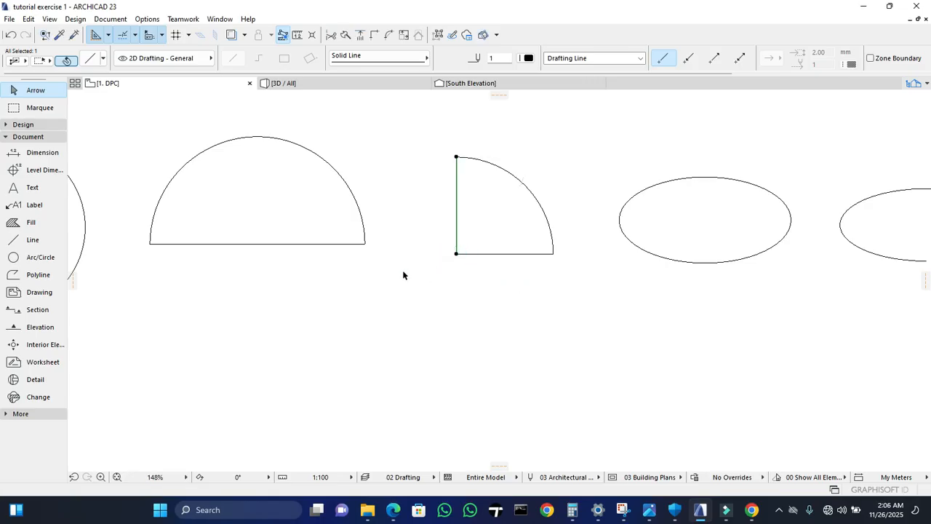
pyautogui.scroll(-5, 398, 272)
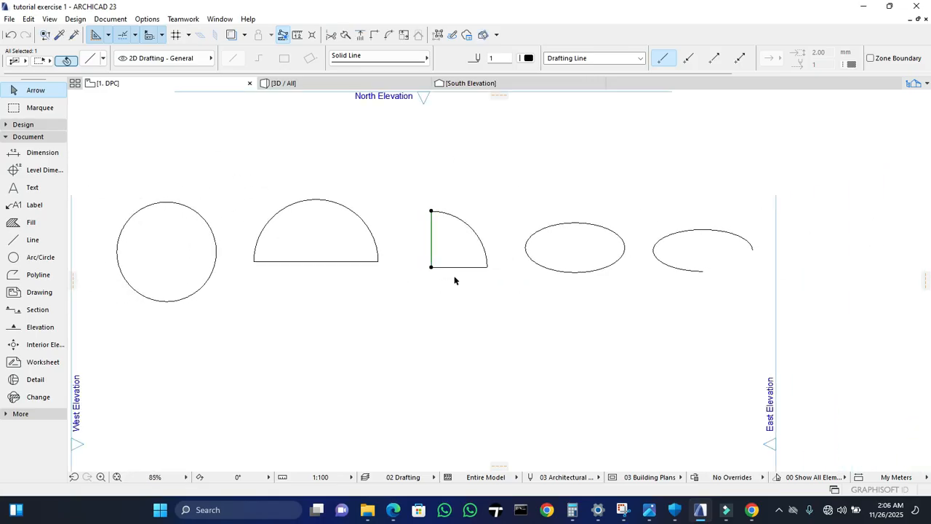
pyautogui.click(426, 278)
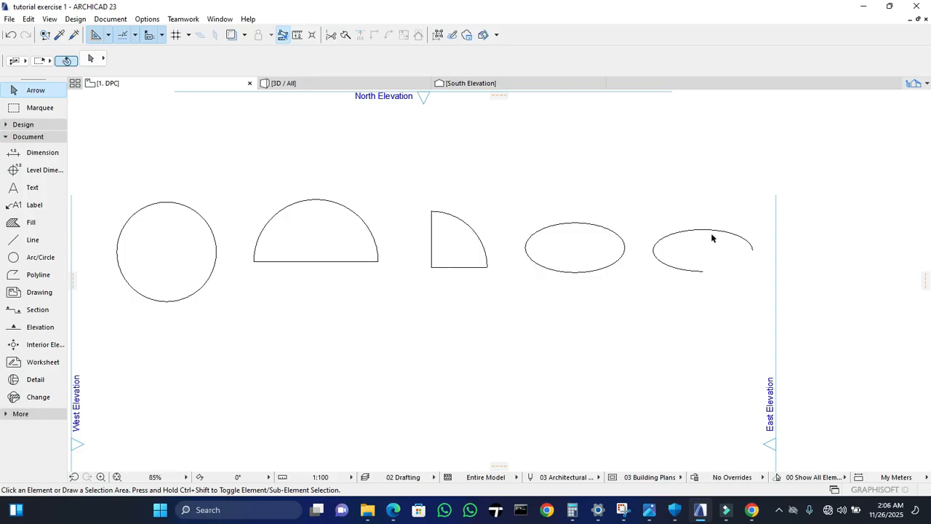
pyautogui.click(33, 239)
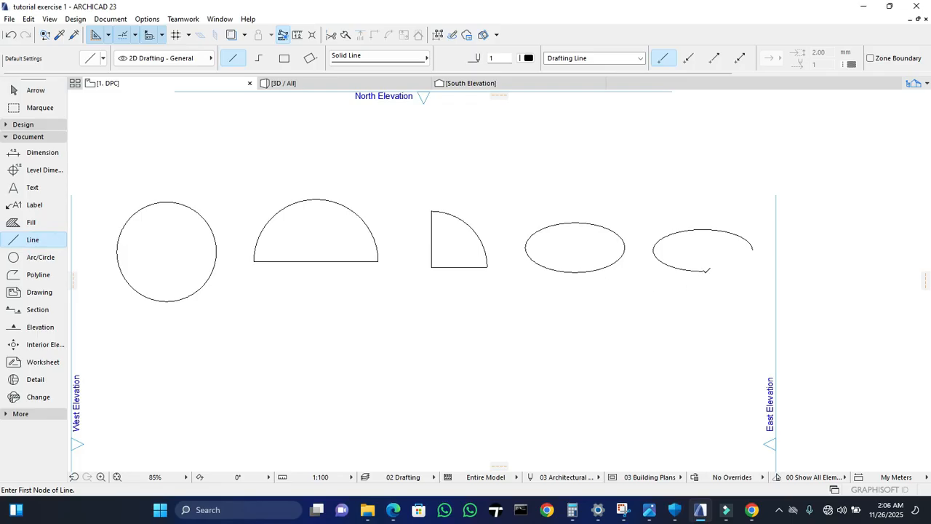
pyautogui.click(702, 270)
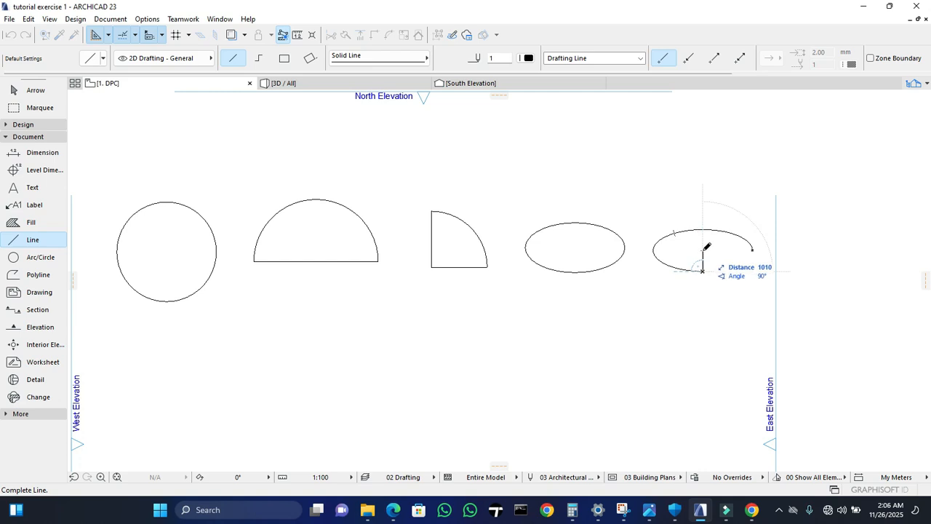
pyautogui.press('Escape')
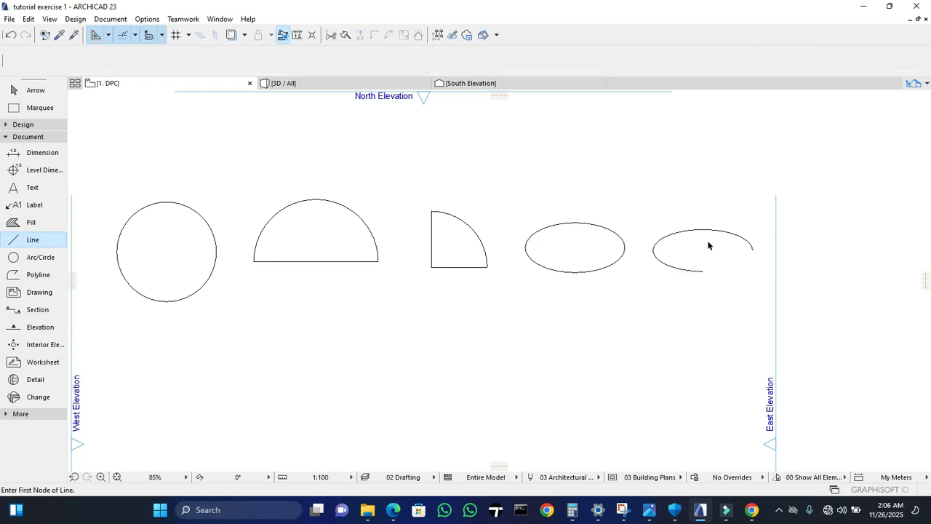
# - Delete the open three-quarter elliptical arc at the east end of the row of shapes
pyautogui.click(707, 232)
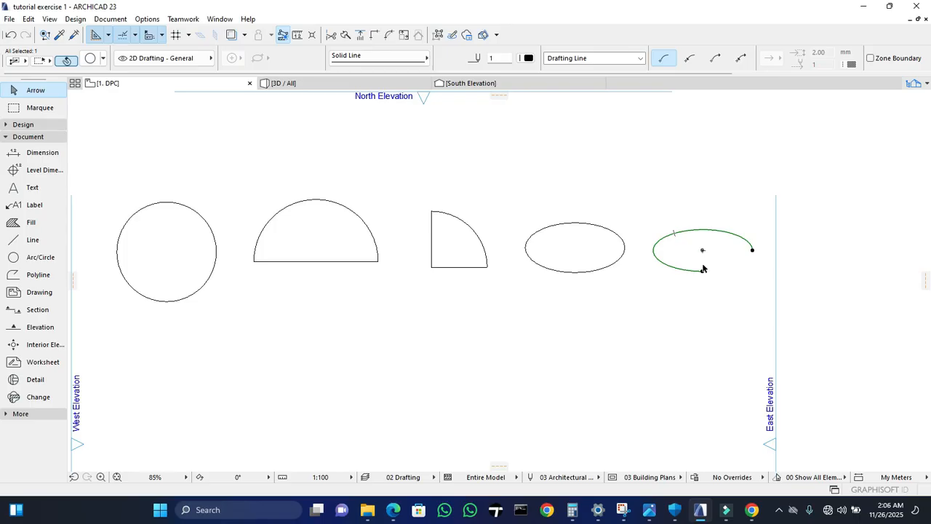
pyautogui.click(703, 272)
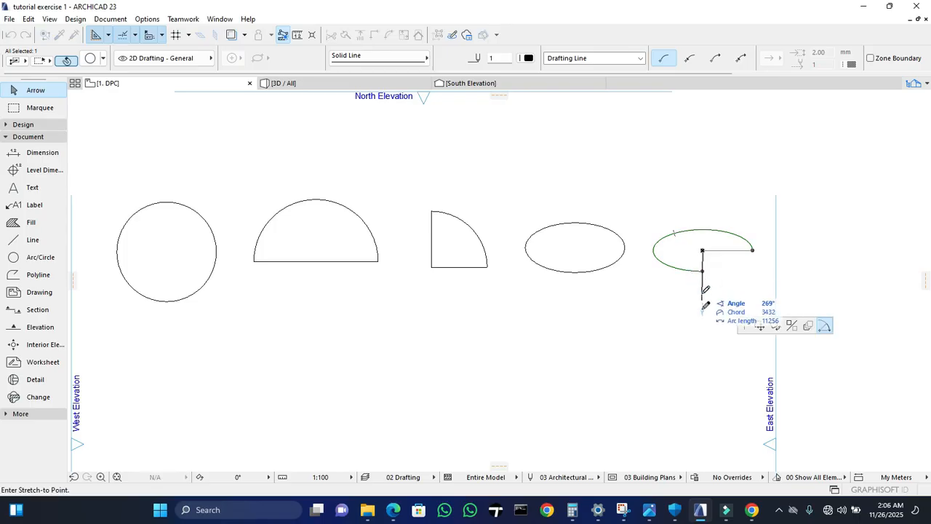
pyautogui.press('Escape')
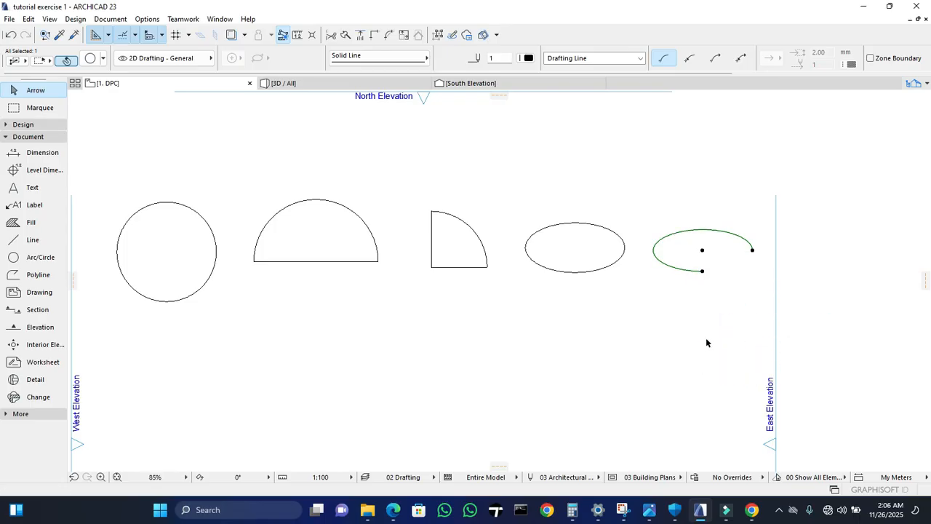
pyautogui.press('Delete')
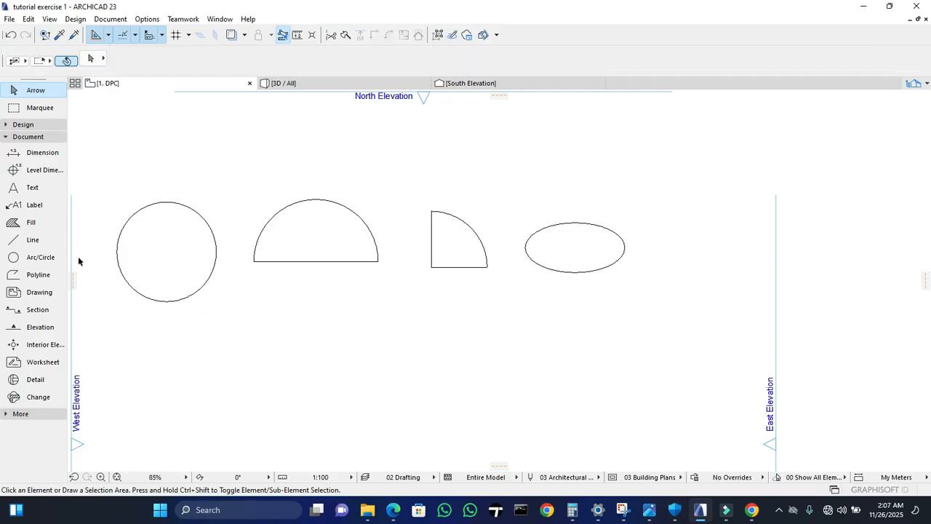
pyautogui.click(32, 257)
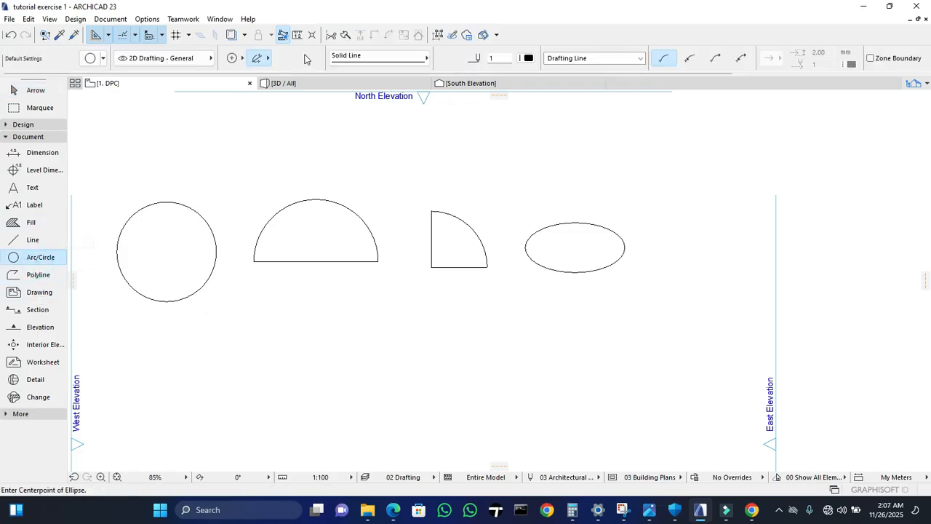
pyautogui.click(698, 251)
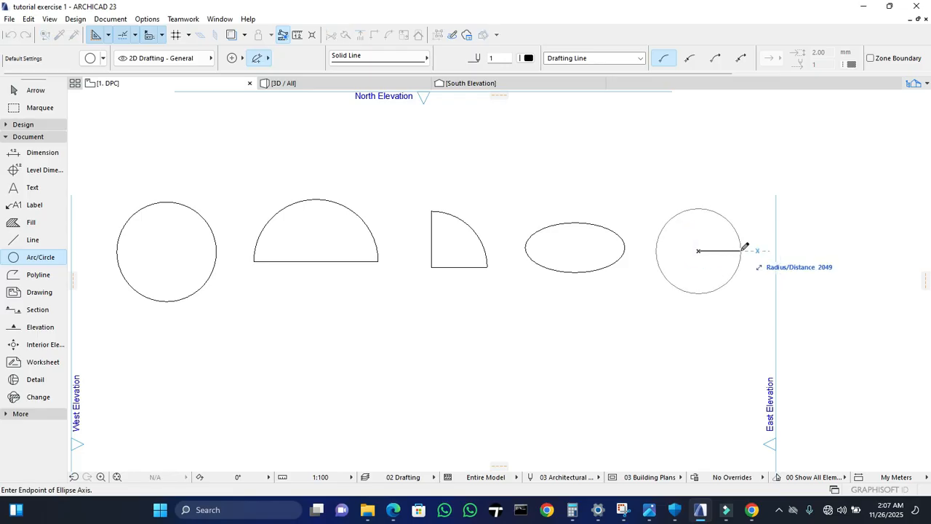
pyautogui.write('2400')
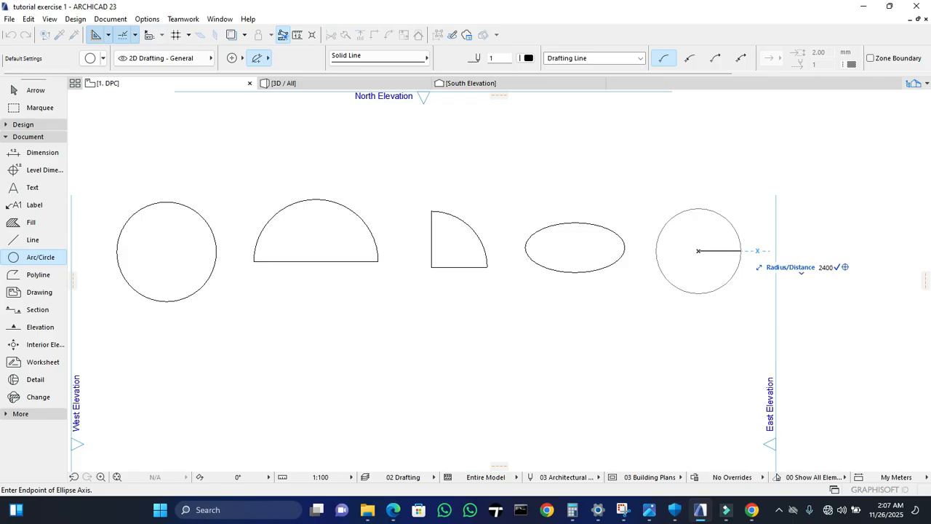
pyautogui.press('Return')
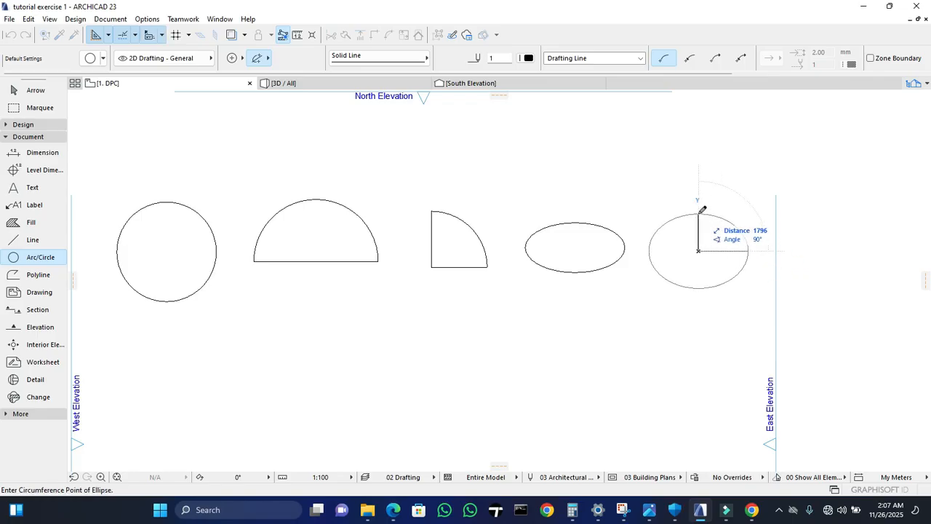
pyautogui.write('1')
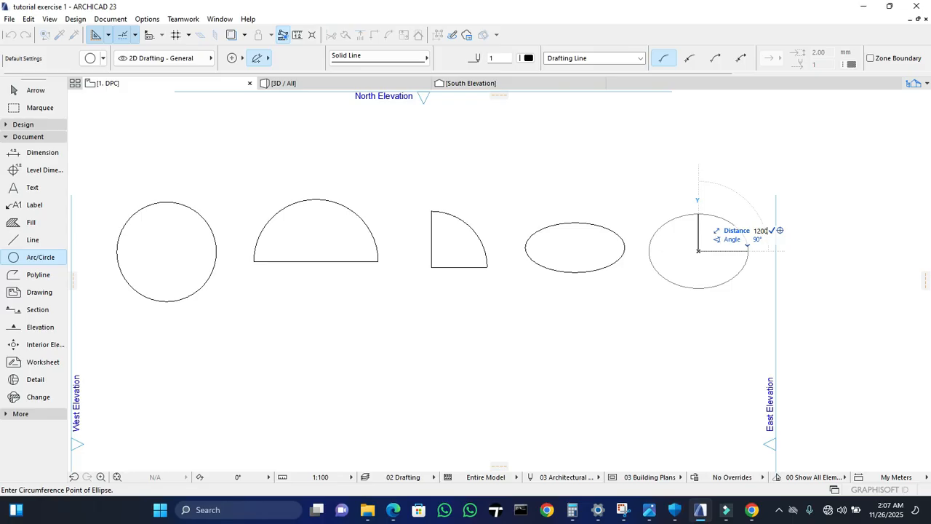
pyautogui.write('200')
pyautogui.press('Return')
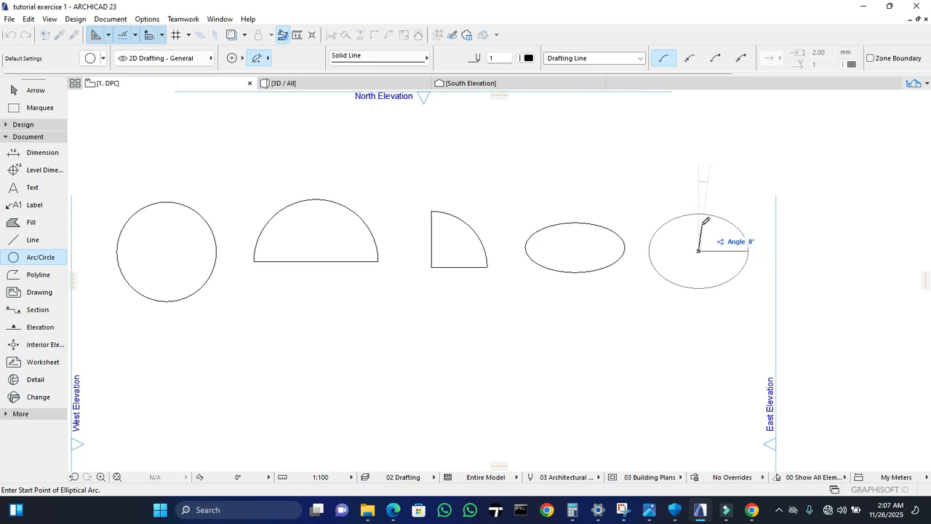
pyautogui.press('Escape')
# - Draw a three-quarter elliptical arc east of the full ellipse, with a 2400 mm horizontal and a 1200 mm vertical semi-axis, leaving the southeast quarter open
pyautogui.click(707, 246)
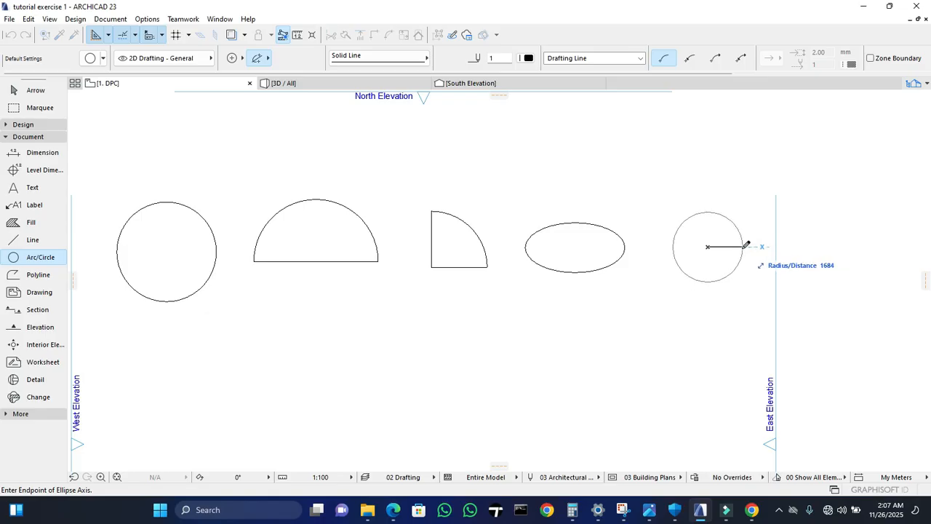
pyautogui.write('2400')
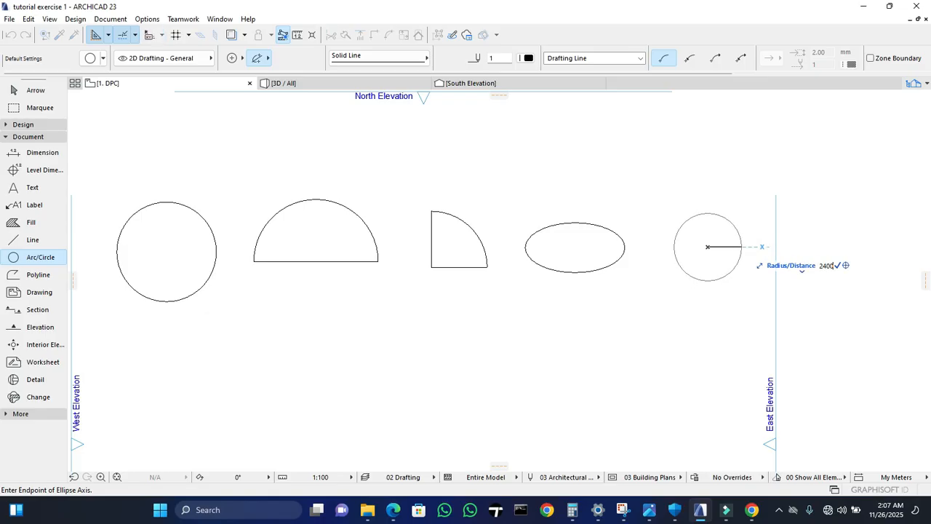
pyautogui.press('Return')
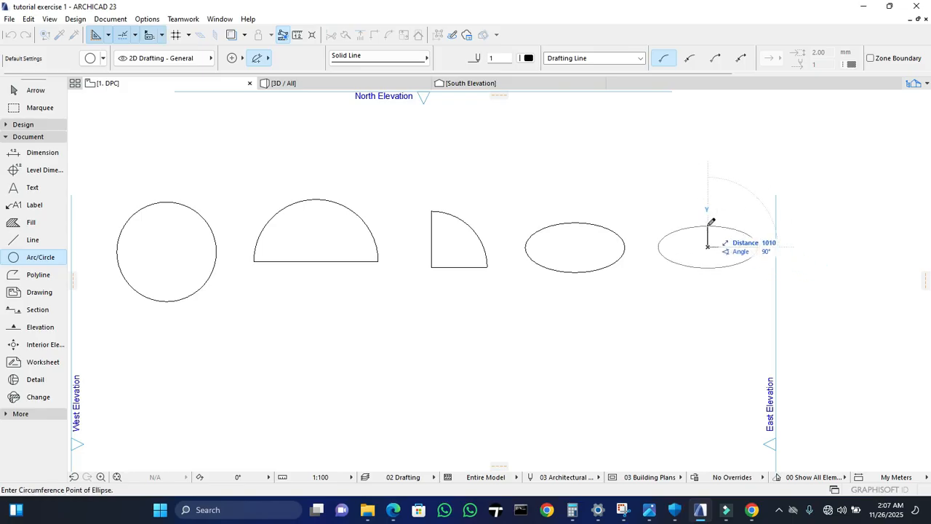
pyautogui.write('12')
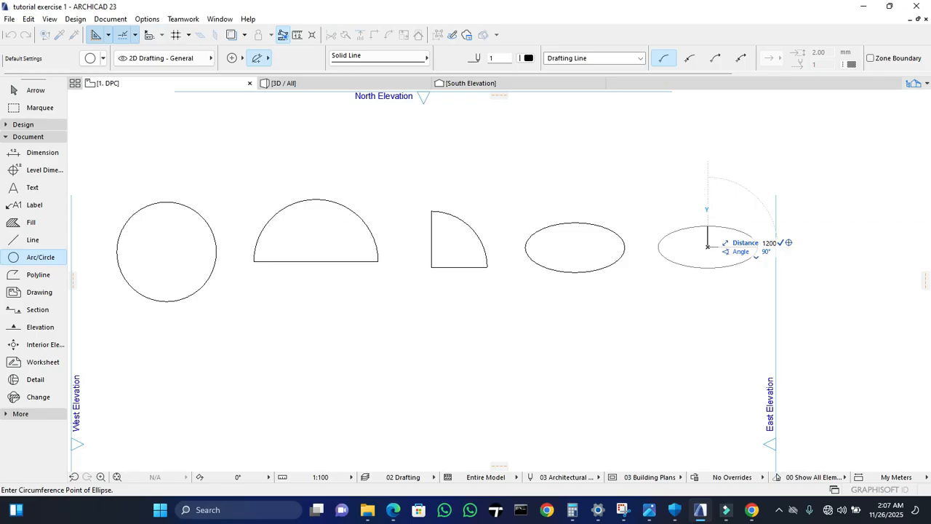
pyautogui.press('Tab')
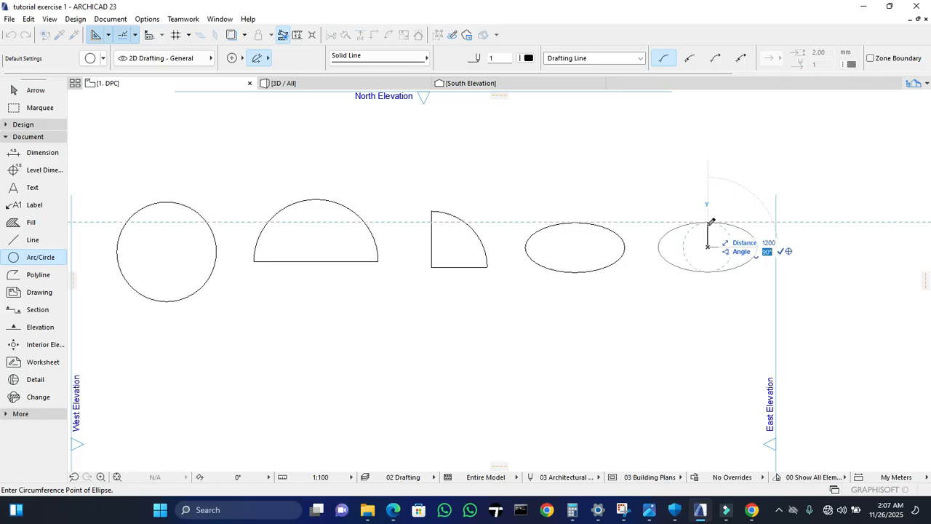
pyautogui.press('Return')
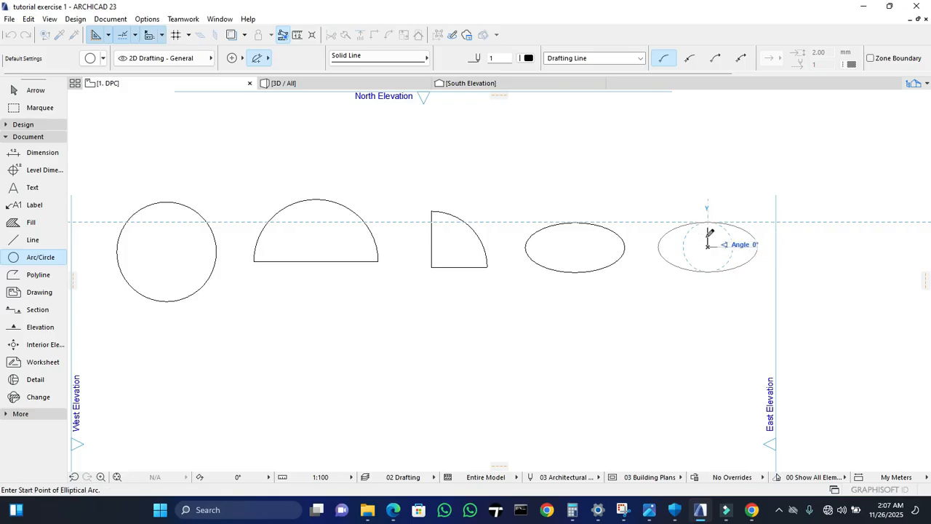
pyautogui.click(758, 247)
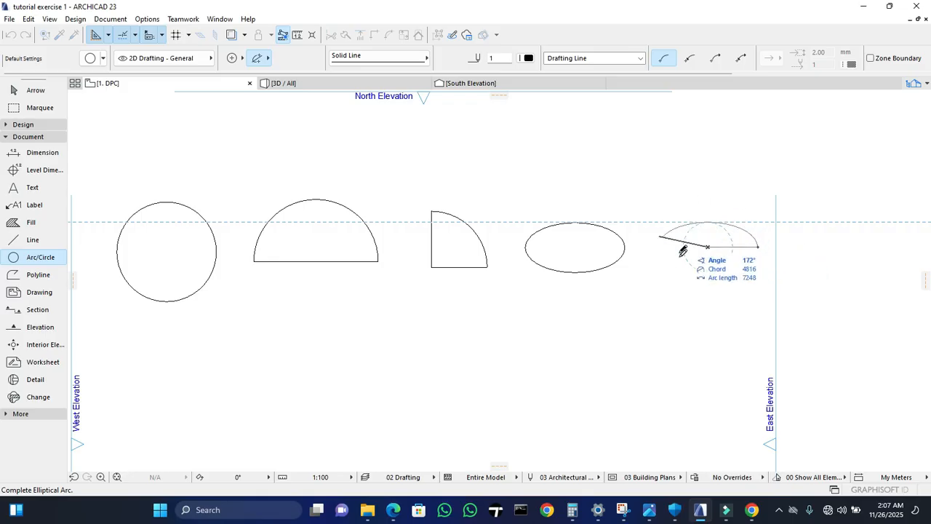
pyautogui.click(710, 267)
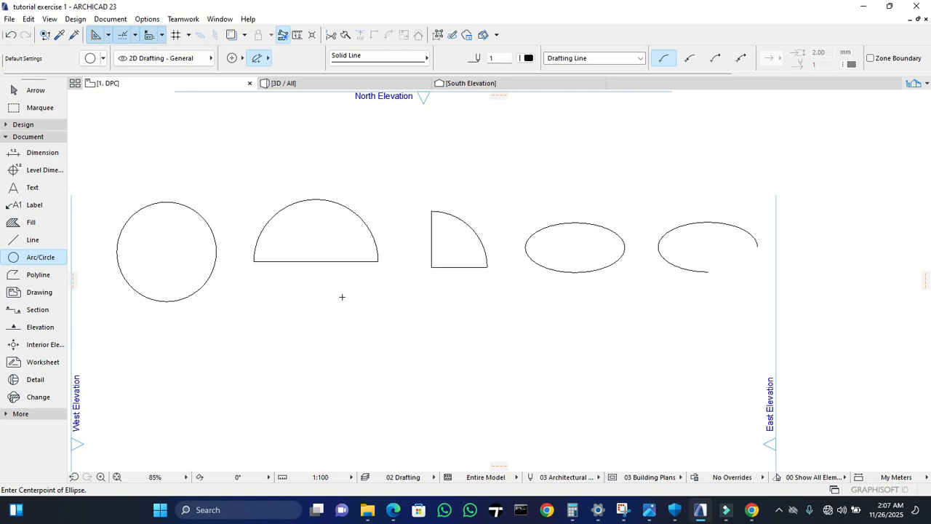
# - Close the elliptical arc with a 1200 mm vertical line from its lower endpoint to the centerpoint and a horizontal line to its east endpoint
pyautogui.click(44, 242)
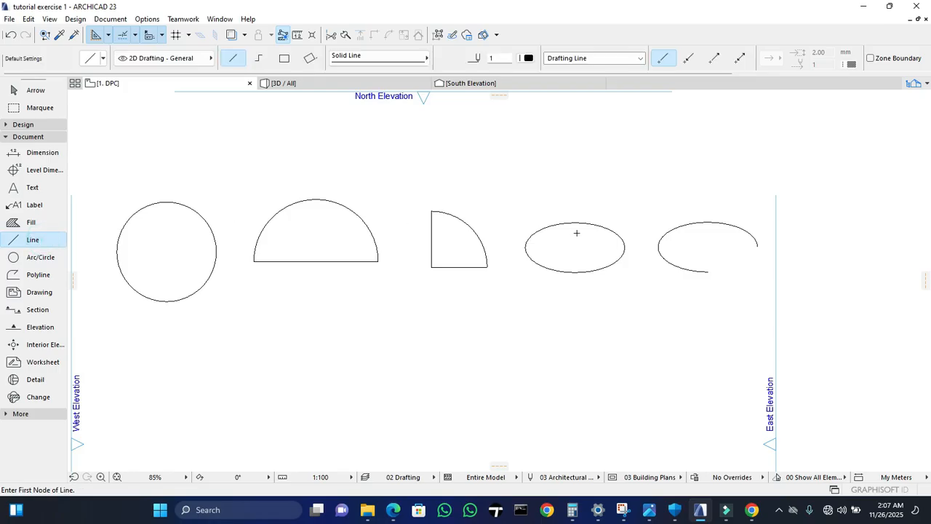
pyautogui.click(708, 271)
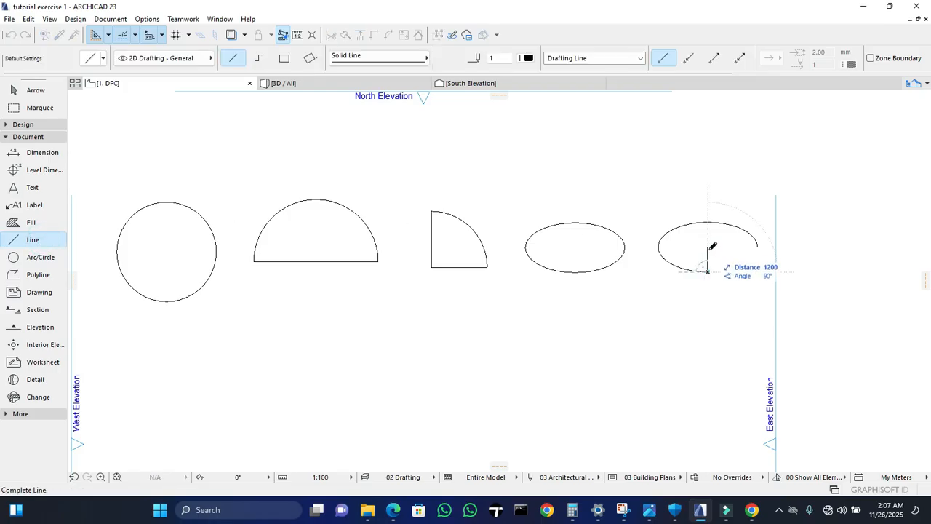
pyautogui.click(709, 248)
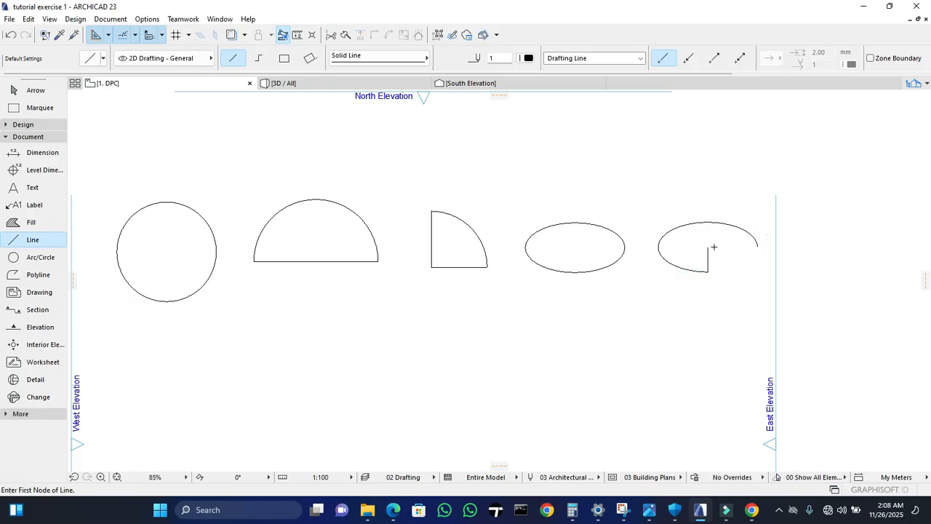
pyautogui.click(708, 248)
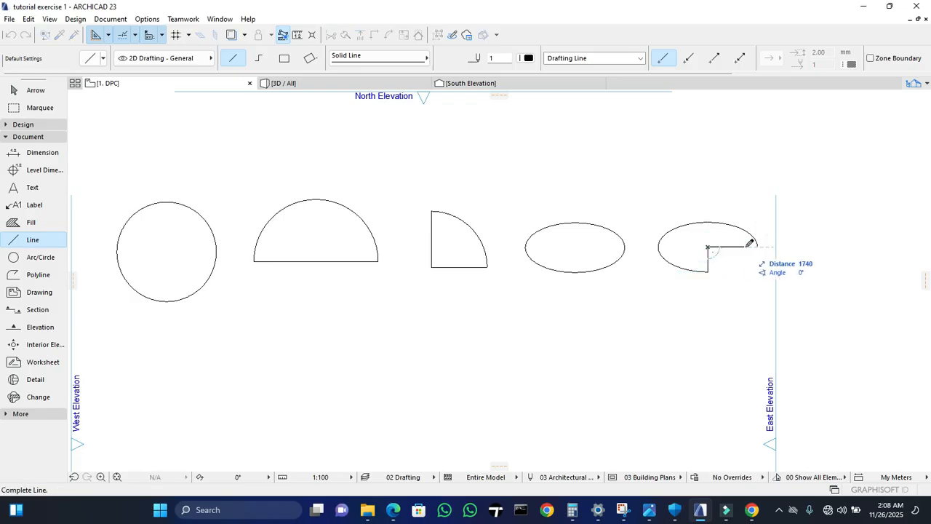
pyautogui.click(757, 244)
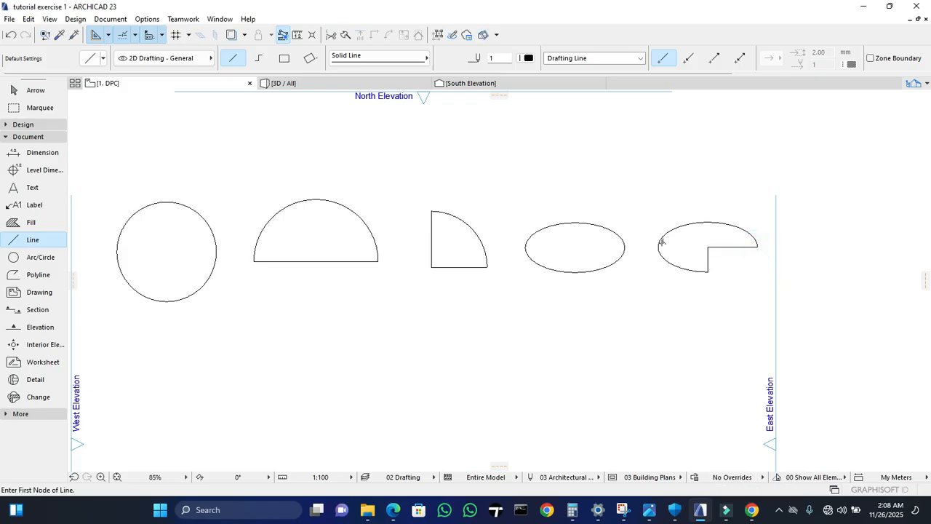
pyautogui.scroll(-2, 662, 242)
pyautogui.press('Escape')
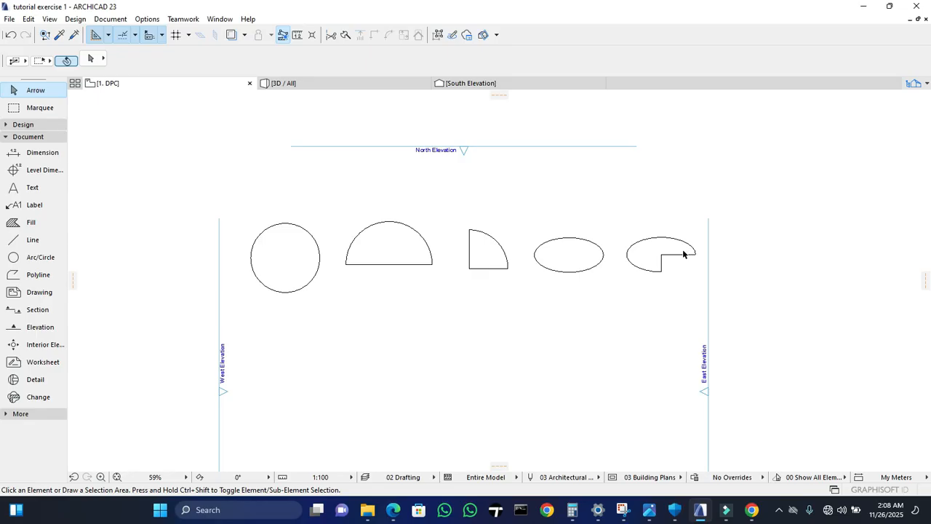
# - Draw a 2400 mm horizontal line below the full circle and undo it
pyautogui.click(33, 242)
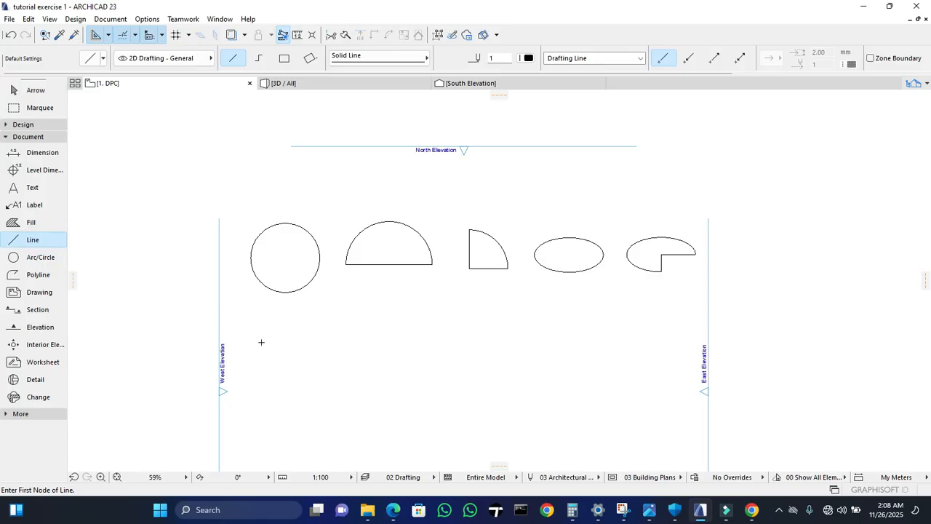
pyautogui.click(255, 354)
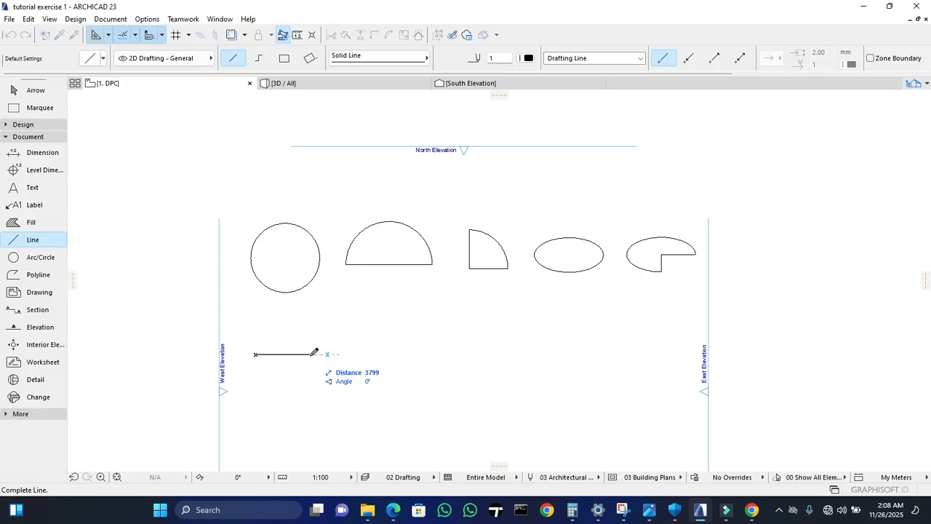
pyautogui.write('2400')
pyautogui.press('Return')
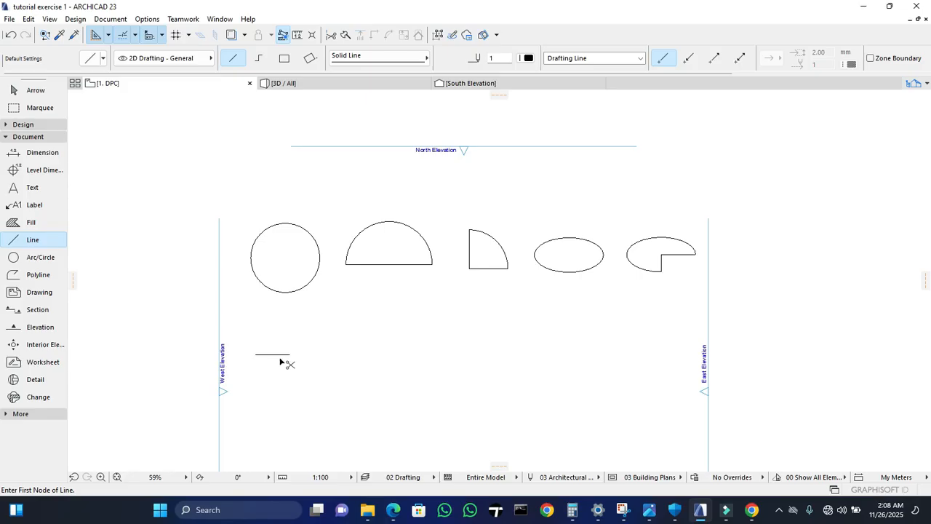
pyautogui.hotkey('ctrl', 'z')
# - Draw a 4800 mm horizontal line below the full circle
pyautogui.click(255, 353)
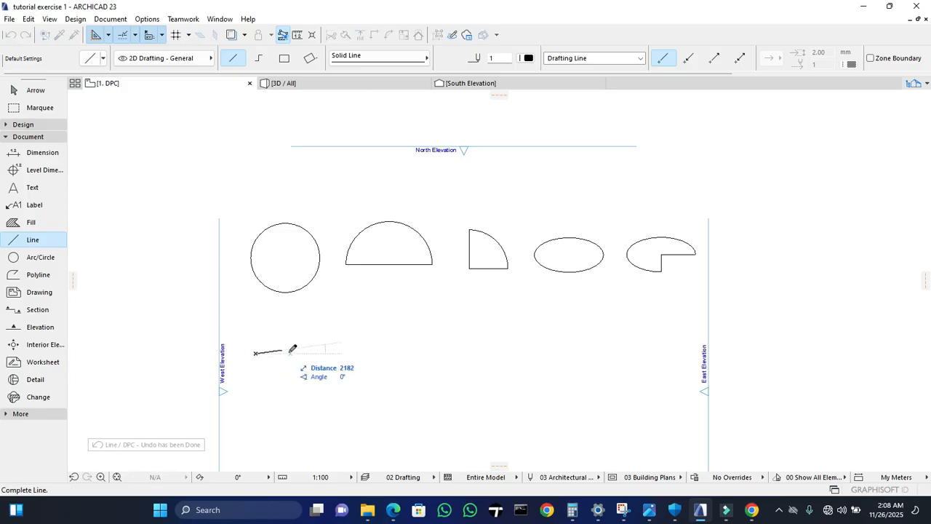
pyautogui.write('4800')
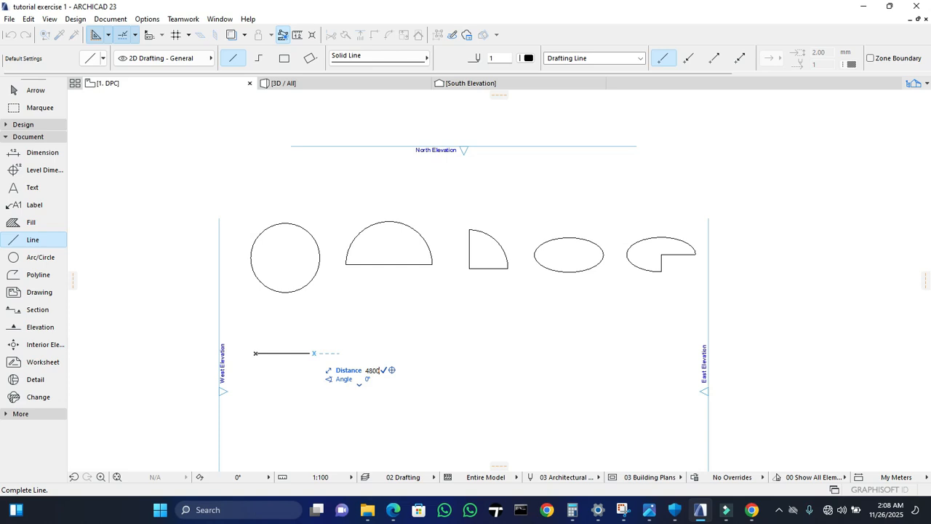
pyautogui.press('Return')
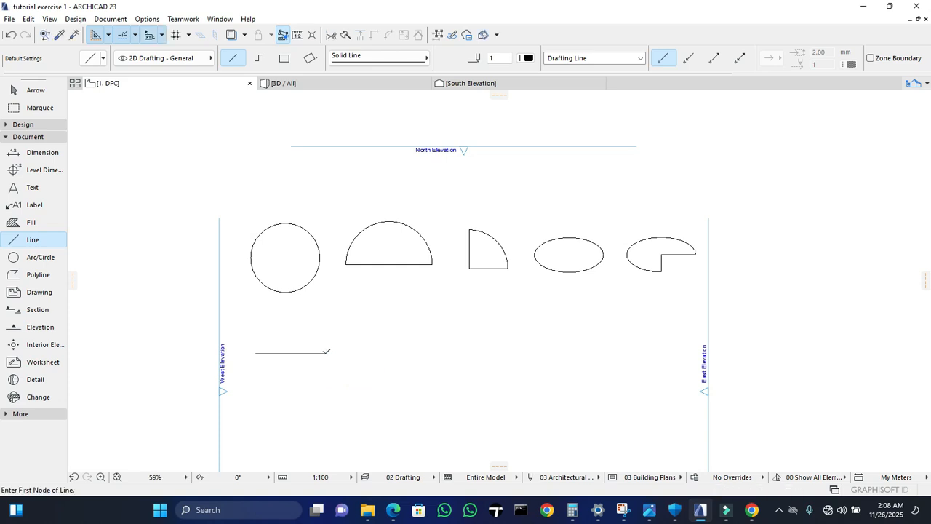
pyautogui.press('Escape')
# - Insert a new node in the 4800 mm line, about 2629 mm away at 135°, bending it into a two-segment peak, and deselect it
pyautogui.click(315, 354)
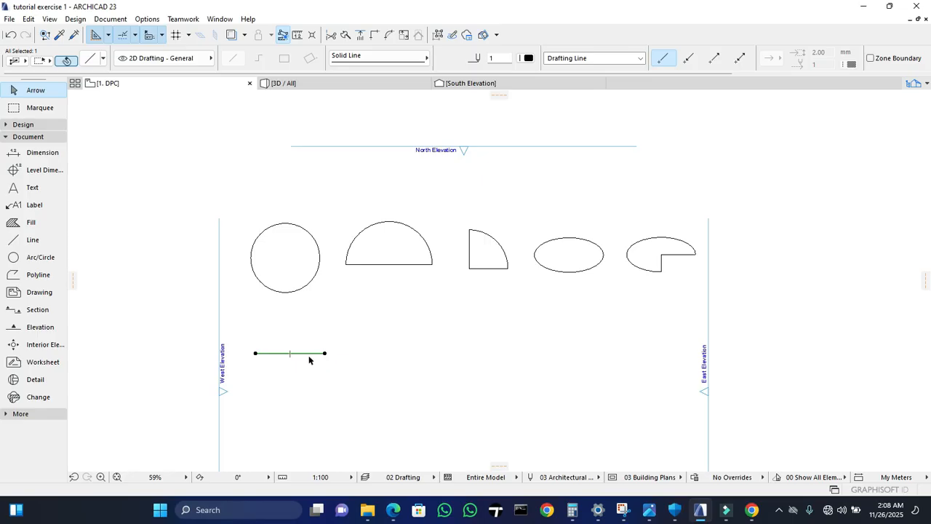
pyautogui.click(314, 354)
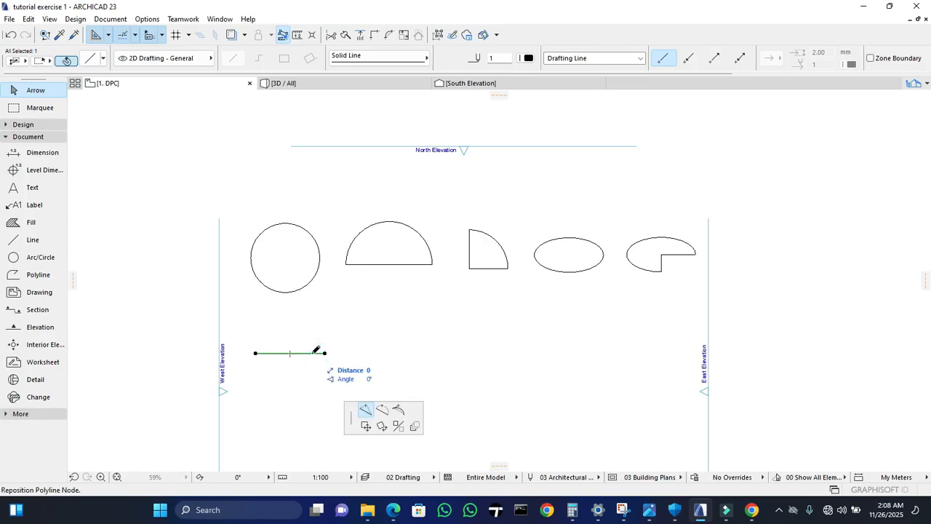
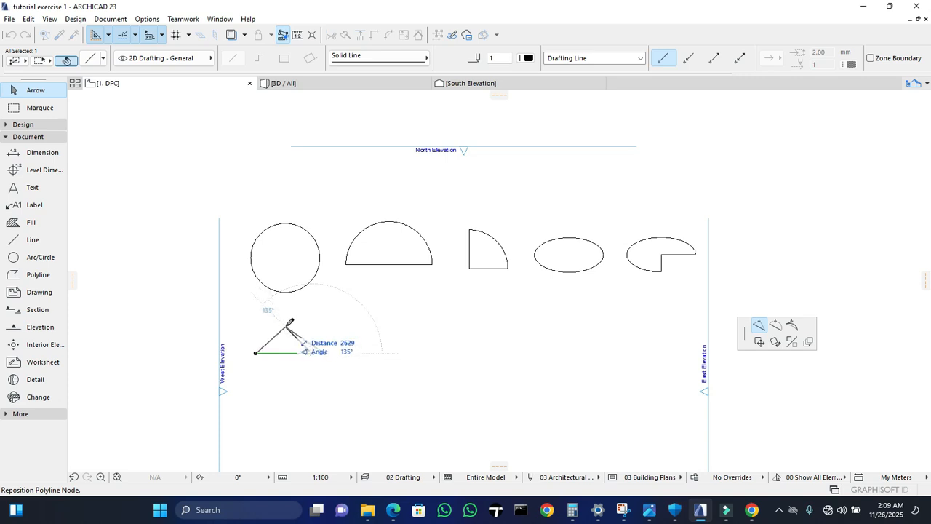
pyautogui.click(285, 326)
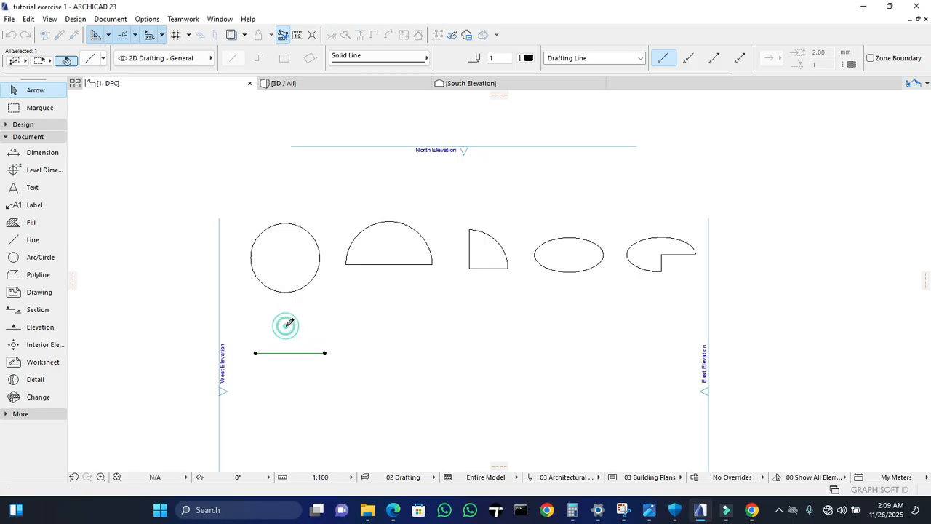
pyautogui.click(300, 413)
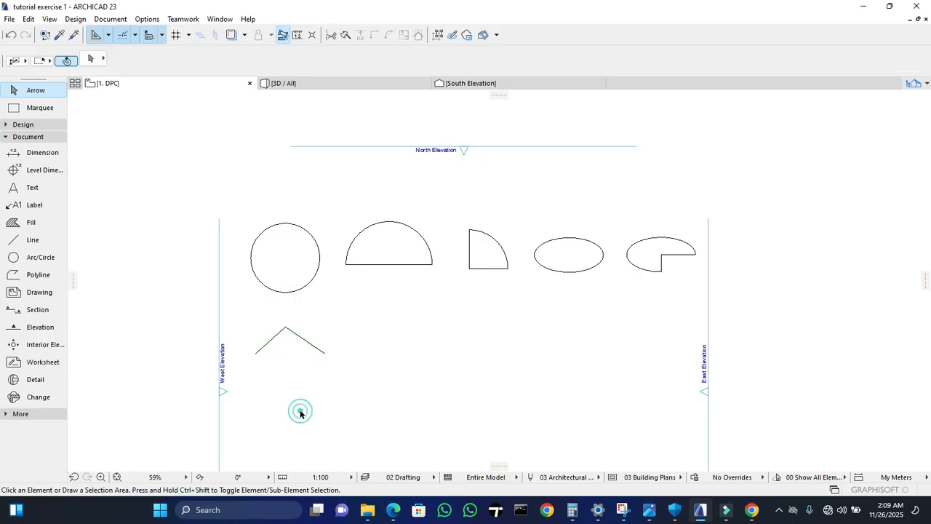
# - Undo the node insertion that bent the 4800 mm line into a two-segment peak
pyautogui.click(310, 344)
pyautogui.click(285, 354)
pyautogui.click(277, 341)
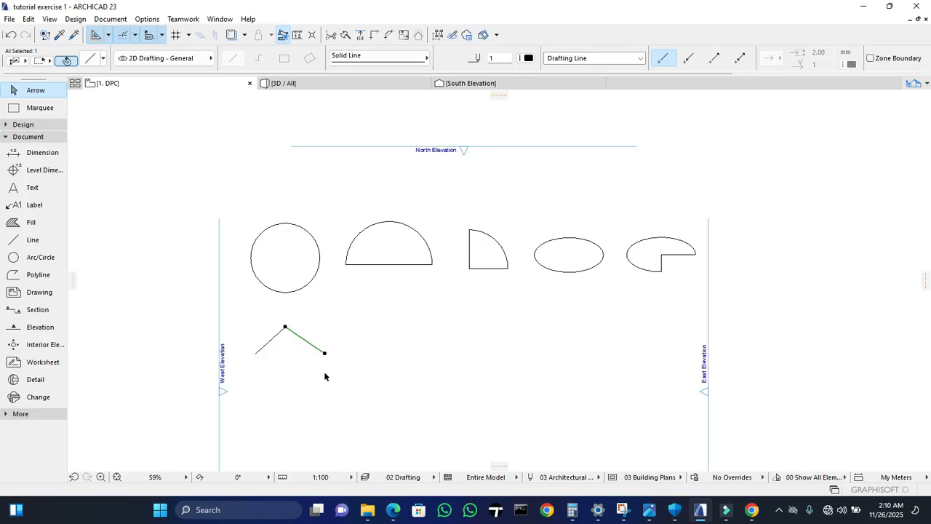
pyautogui.hotkey('ctrl', 'z')
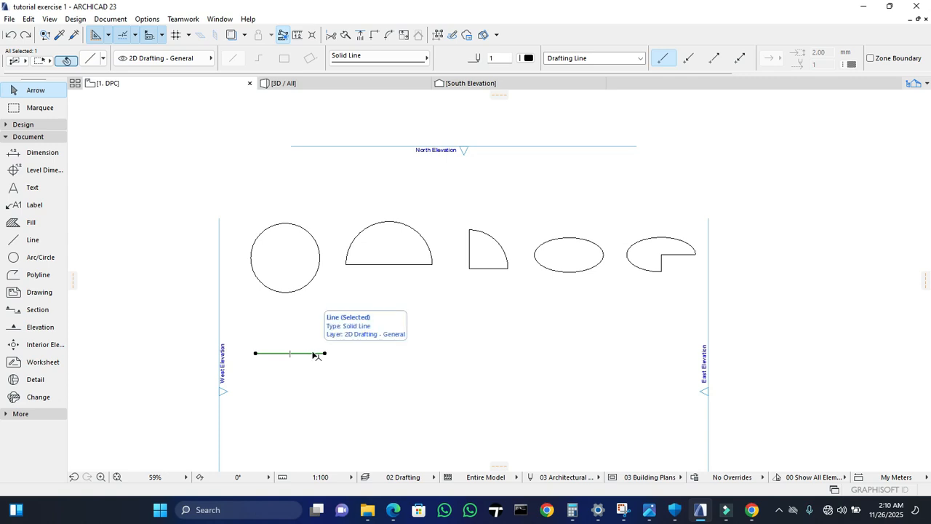
# - Curve the 4800 mm line upward into an arc with a 2400 mm radius and deselect it
pyautogui.click(308, 353)
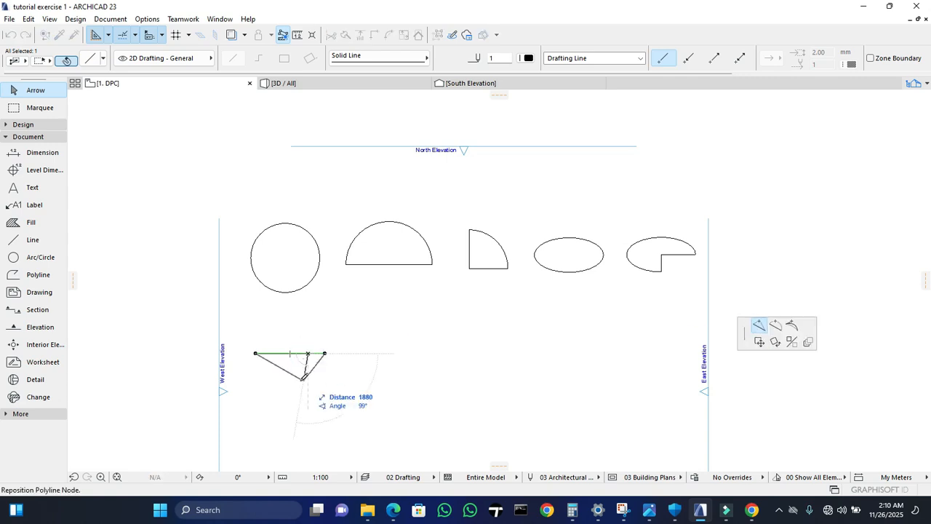
pyautogui.click(775, 327)
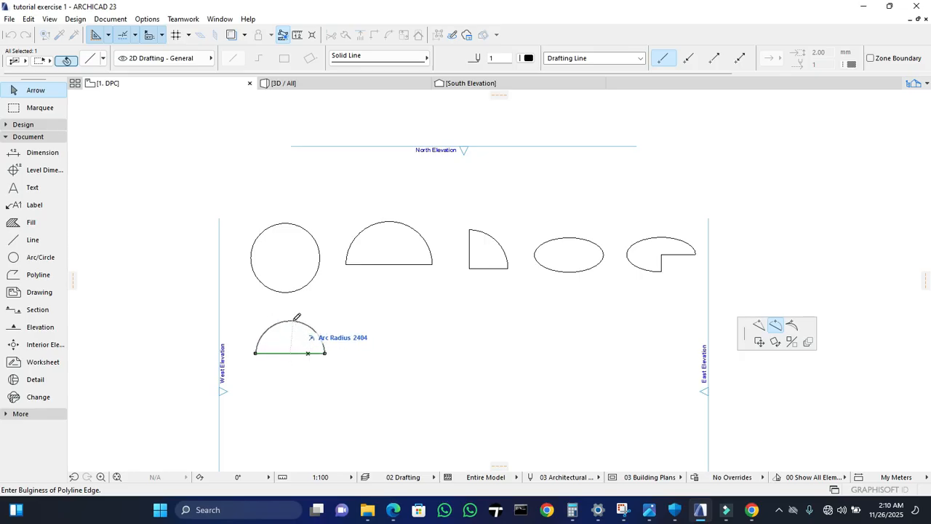
pyautogui.write('2400')
pyautogui.press('Return')
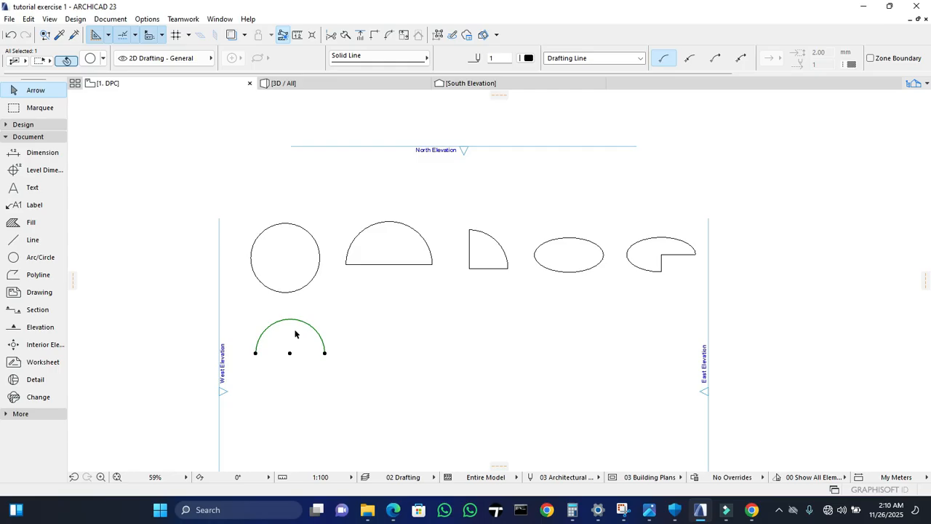
pyautogui.click(347, 347)
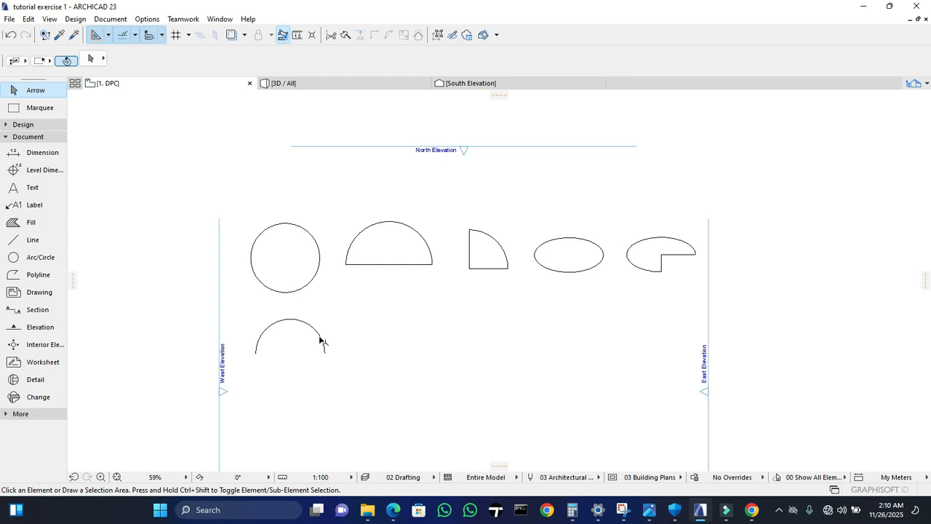
# - Stretch the new arc's east endpoint around to its west endpoint to make a full circle, and deselect it
pyautogui.click(320, 339)
pyautogui.click(323, 353)
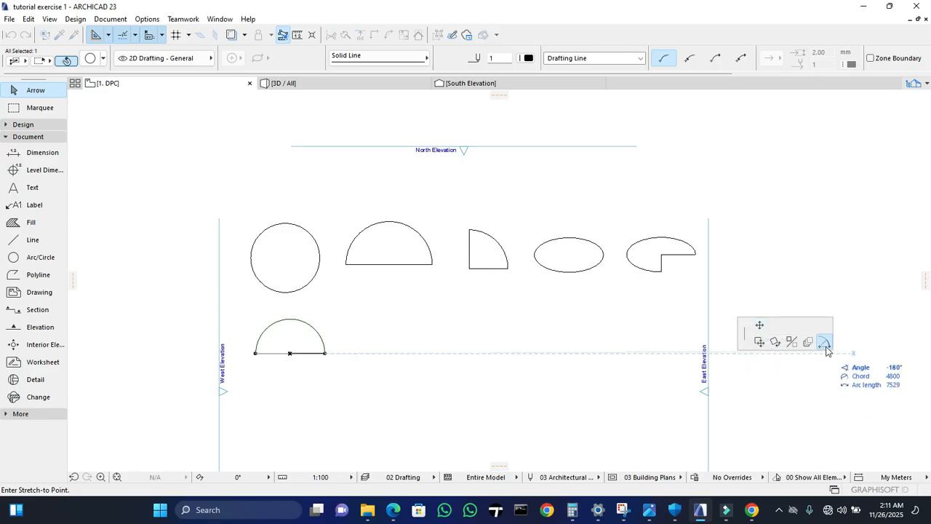
pyautogui.click(259, 352)
pyautogui.click(410, 361)
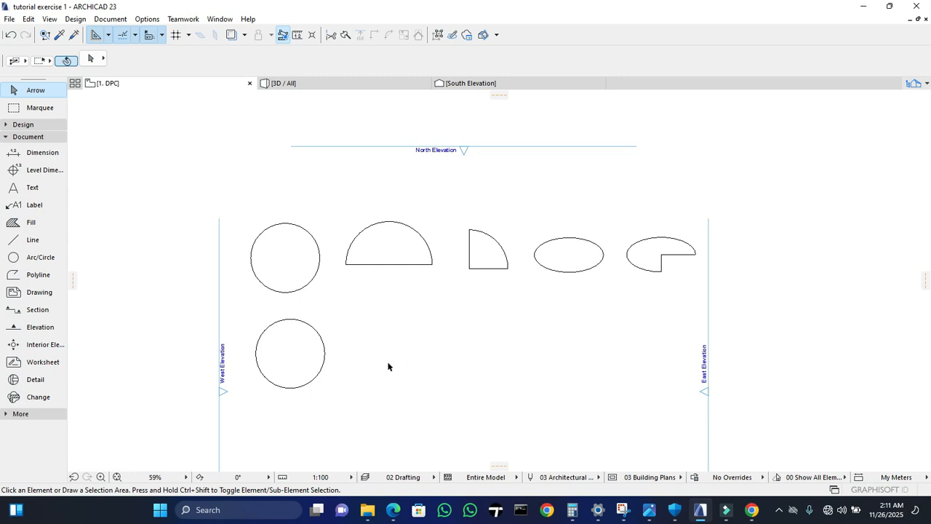
# - Draw a full circle of 2400 mm radius by centerpoint east of the lower circle and undo it
pyautogui.click(45, 257)
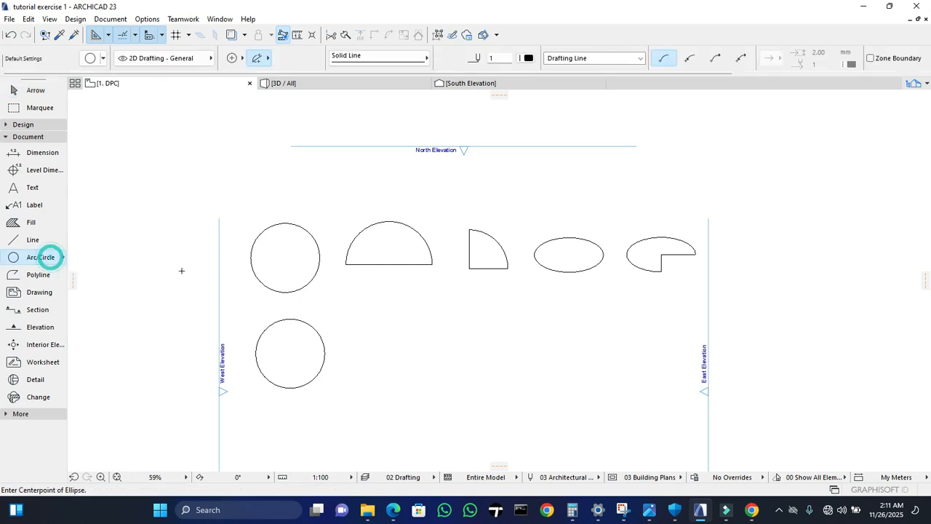
pyautogui.click(387, 350)
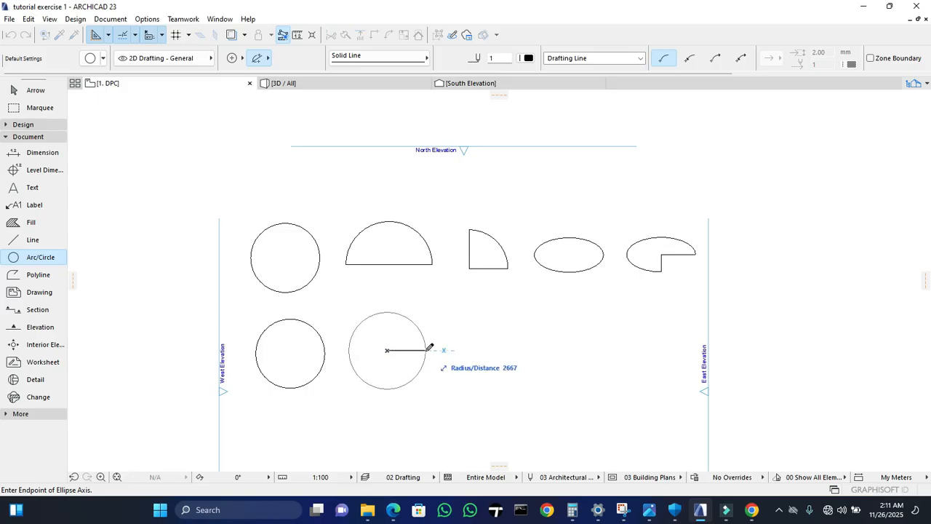
pyautogui.write('24')
pyautogui.press('Return')
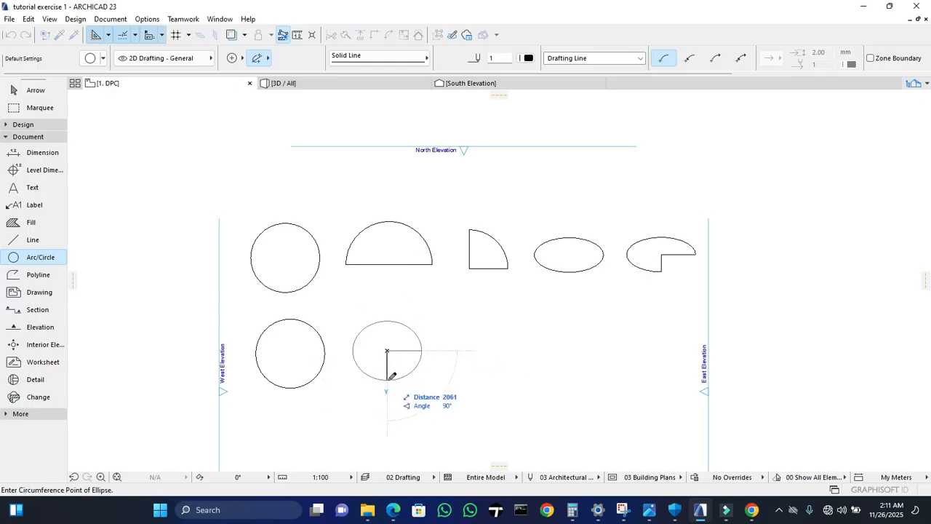
pyautogui.click(232, 58)
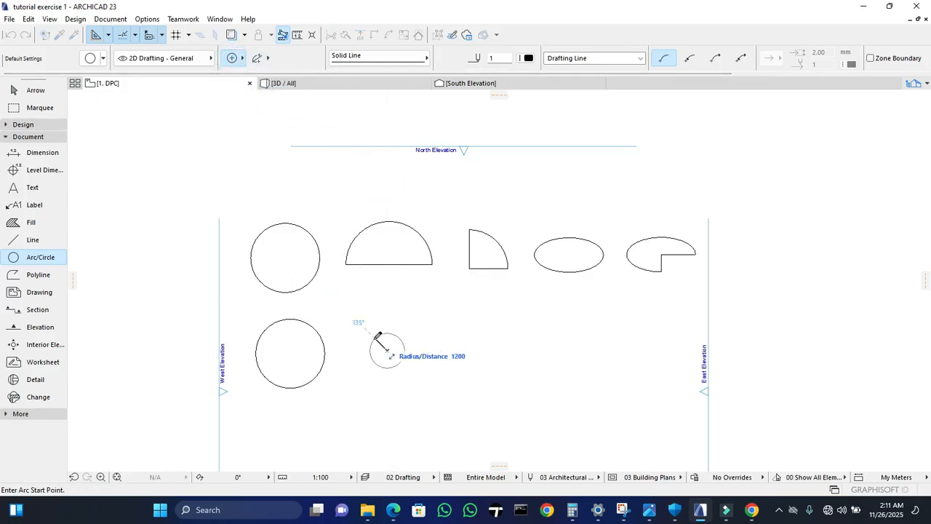
pyautogui.write('2400')
pyautogui.press('Return')
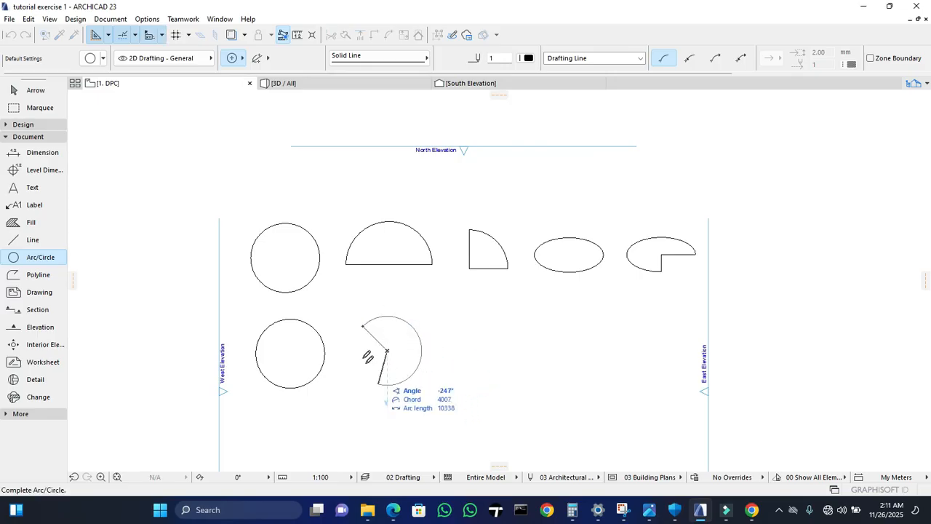
pyautogui.click(364, 327)
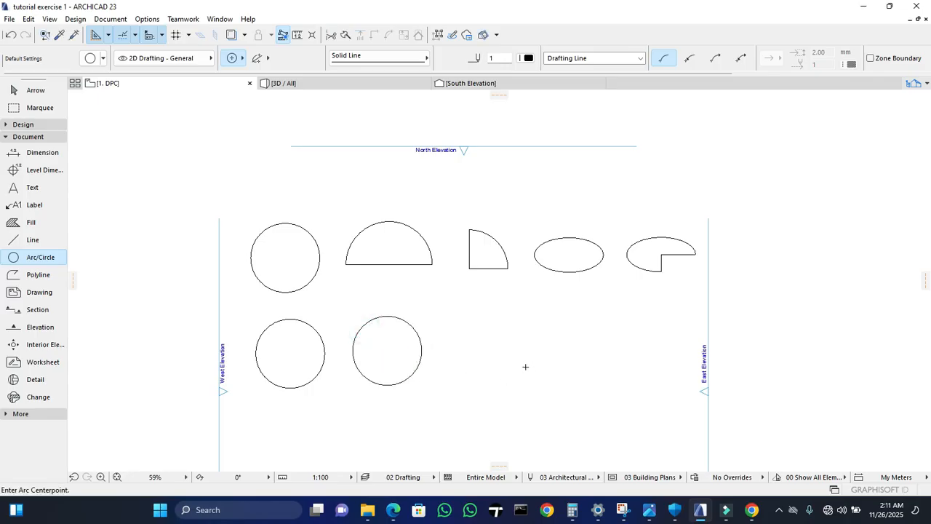
pyautogui.hotkey('ctrl', 'z')
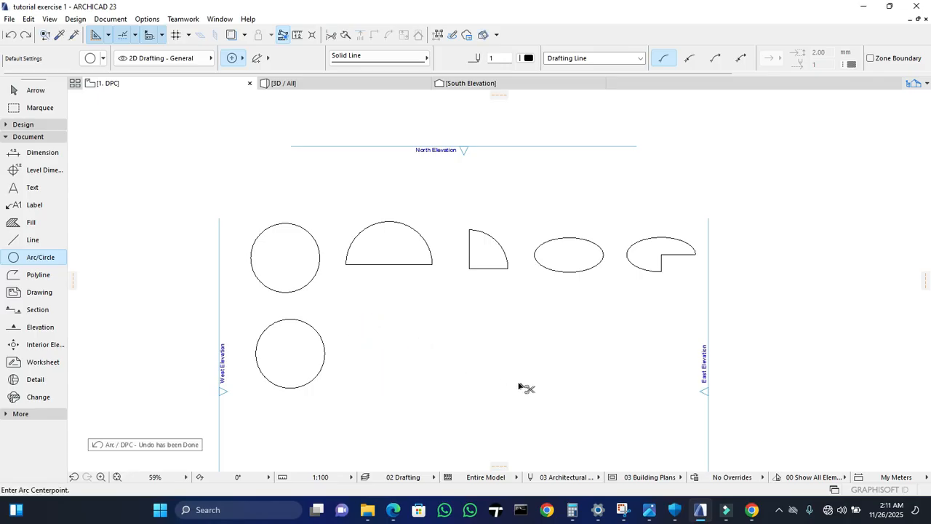
# - Draw a 4800 mm horizontal line east of the lower circle and undo it
pyautogui.click(23, 239)
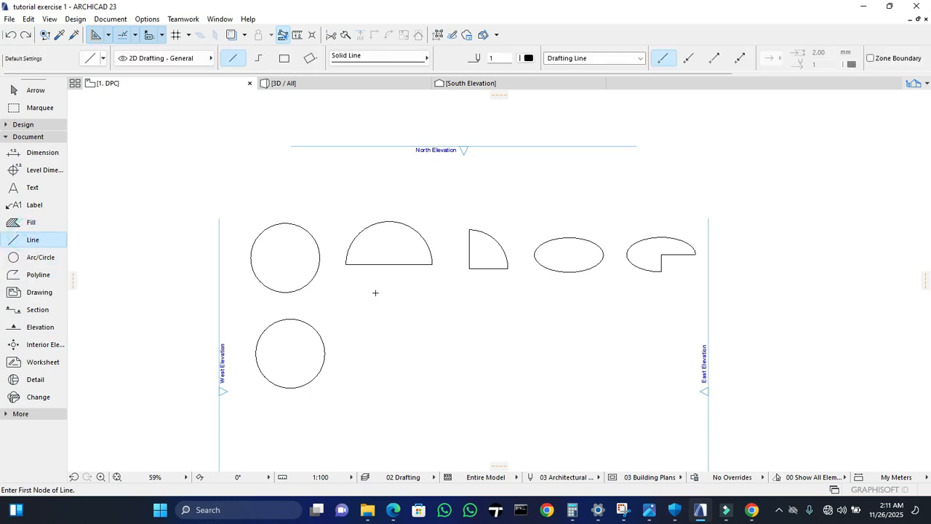
pyautogui.click(349, 353)
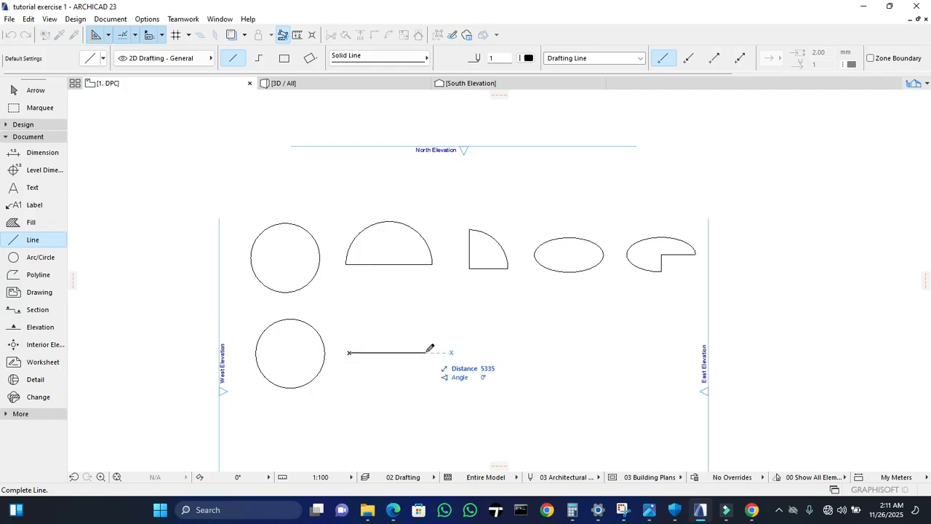
pyautogui.write('4800')
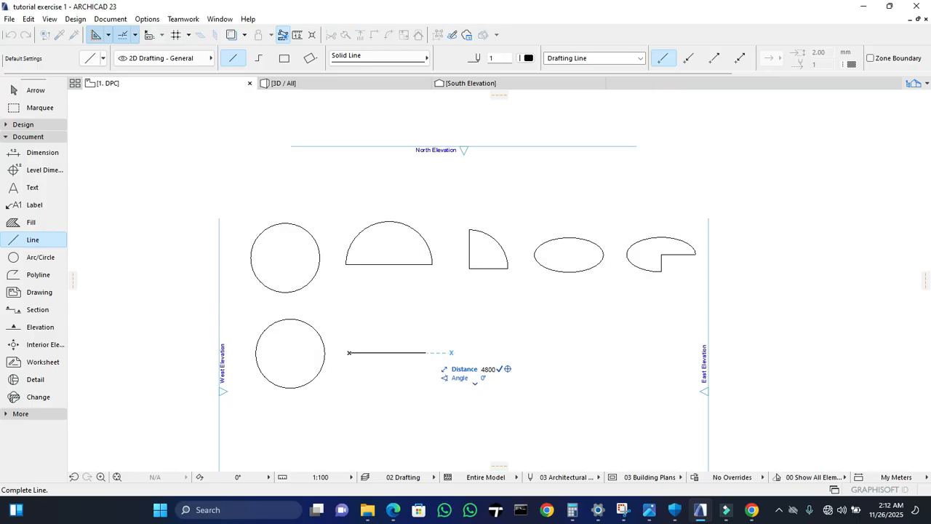
pyautogui.press('Return')
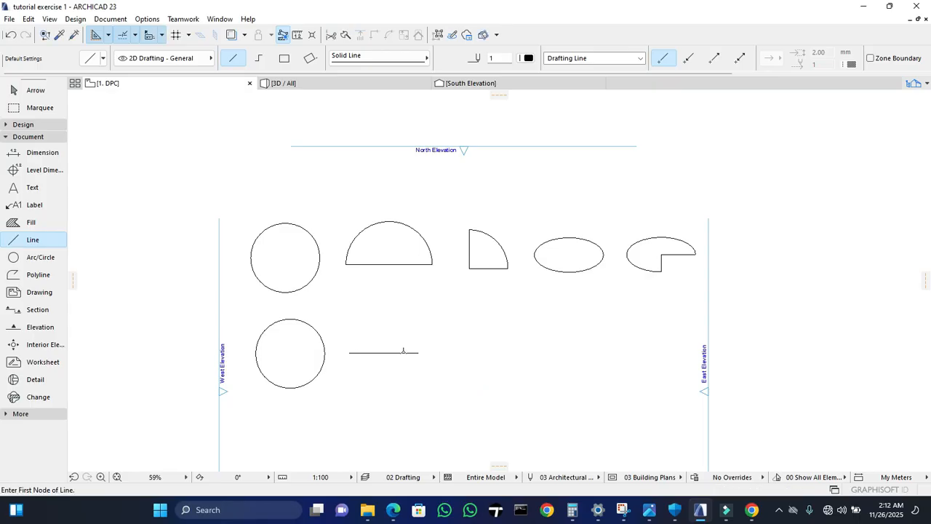
pyautogui.press('Escape')
pyautogui.click(409, 353)
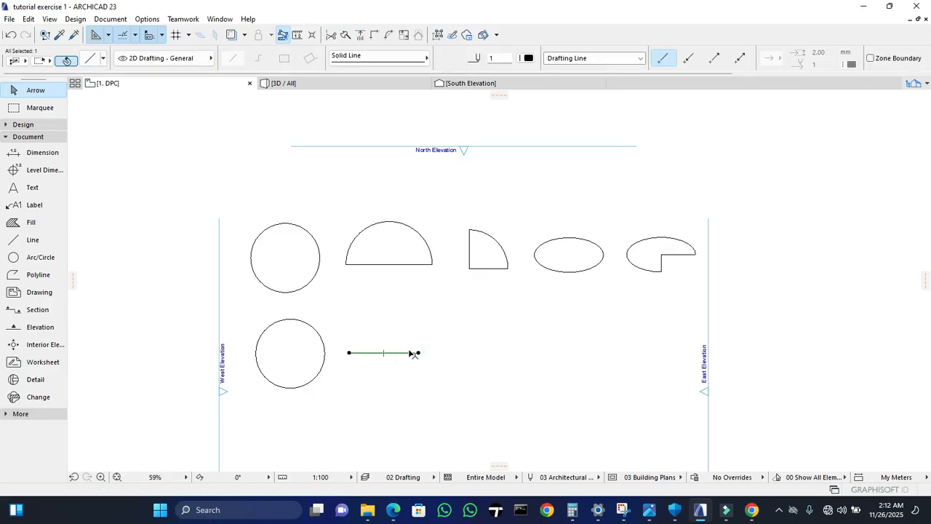
pyautogui.hotkey('ctrl', 'z')
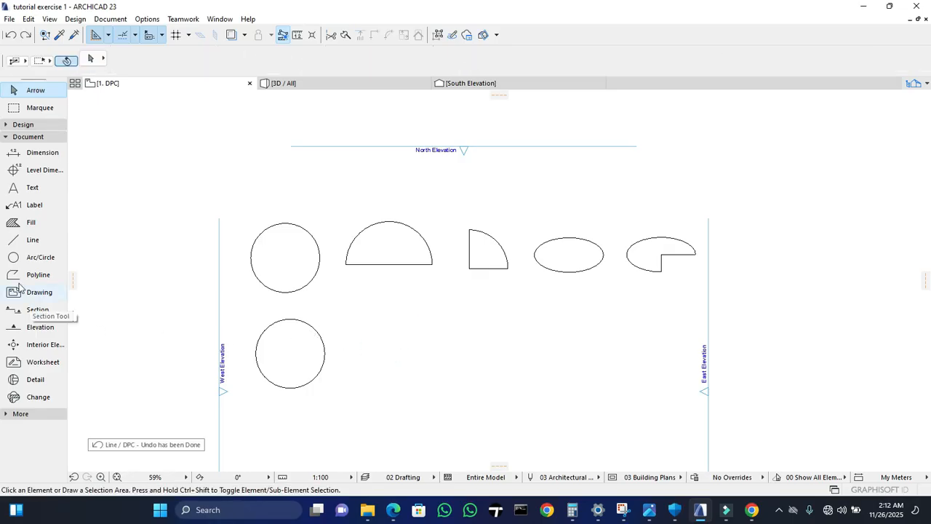
# - Draw a horizontal line east of the lower circle, about as long as the base of the semicircle above it
pyautogui.click(27, 240)
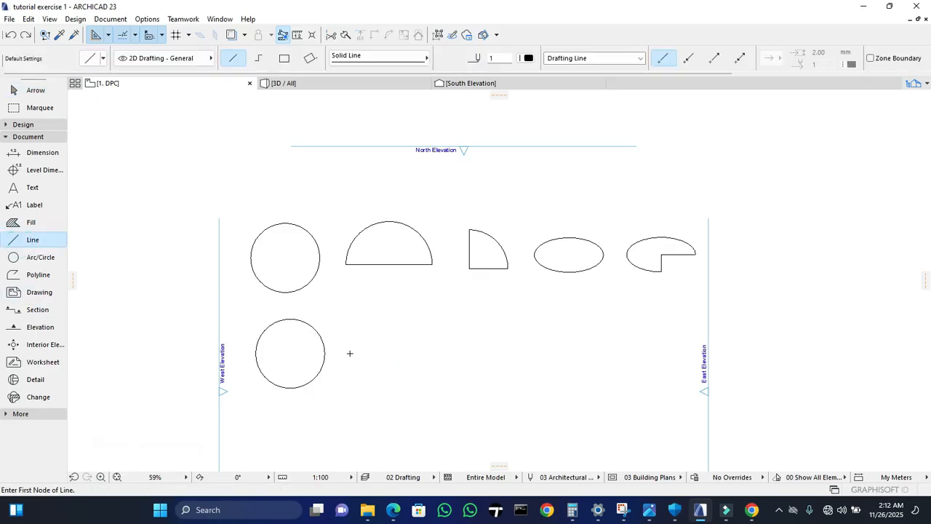
pyautogui.click(349, 354)
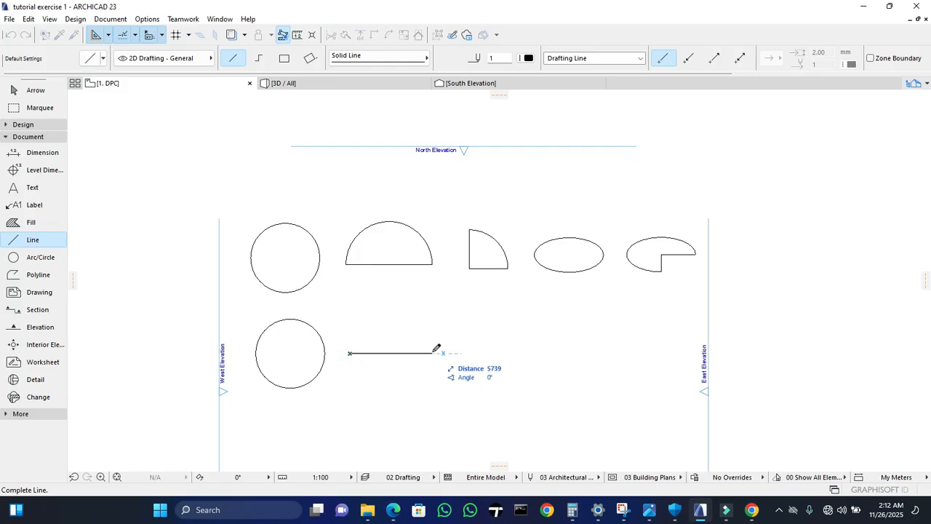
pyautogui.click(435, 354)
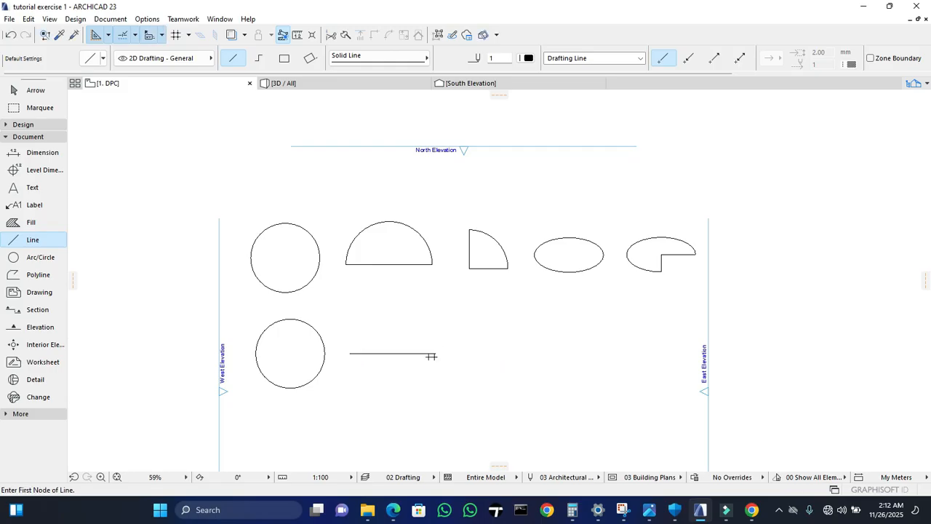
pyautogui.press('Escape')
# - Curve the new horizontal line upward into an arc with a radius of about 3030 mm
pyautogui.click(418, 354)
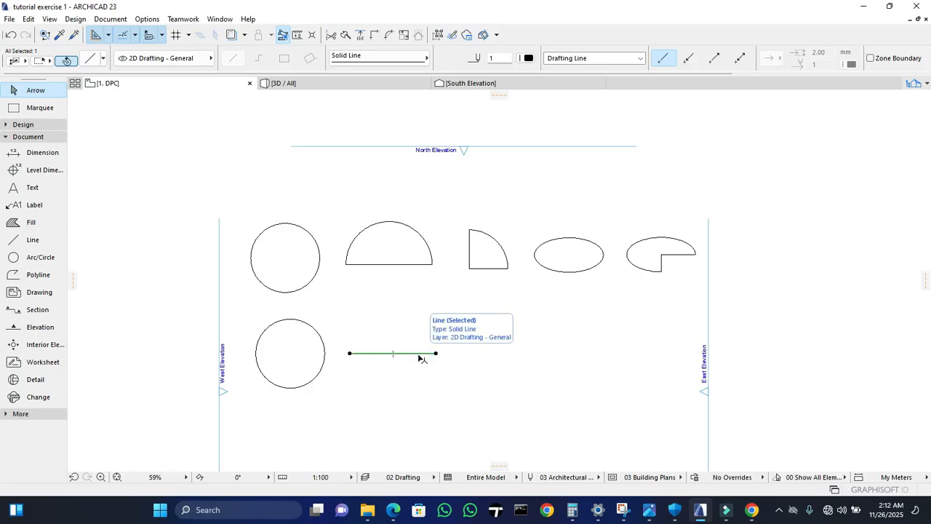
pyautogui.click(419, 355)
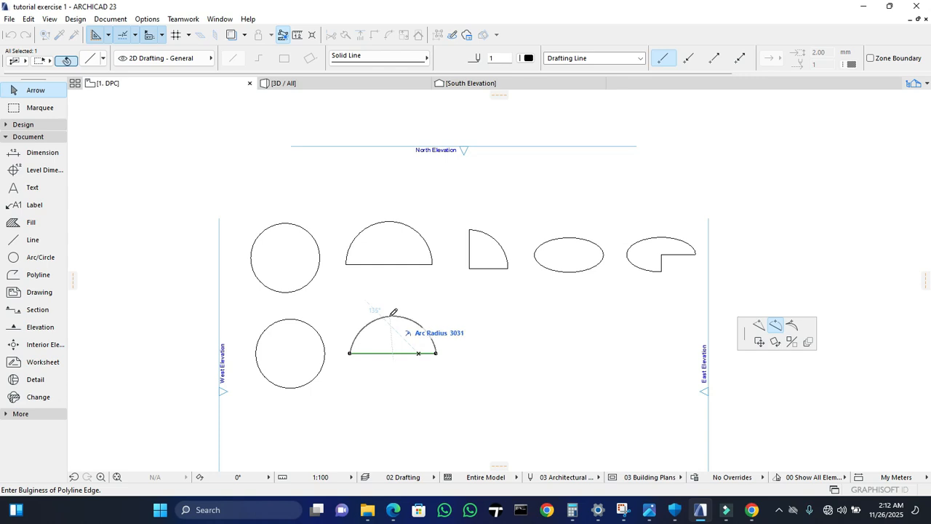
pyautogui.write('1500')
pyautogui.press('Return')
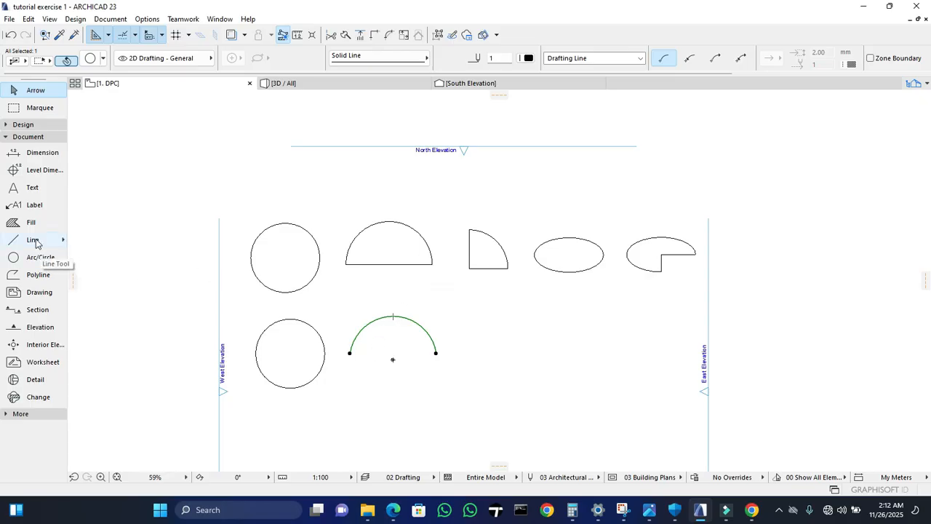
# - Close the new arc with a horizontal line from its west endpoint to its east endpoint
pyautogui.click(350, 353)
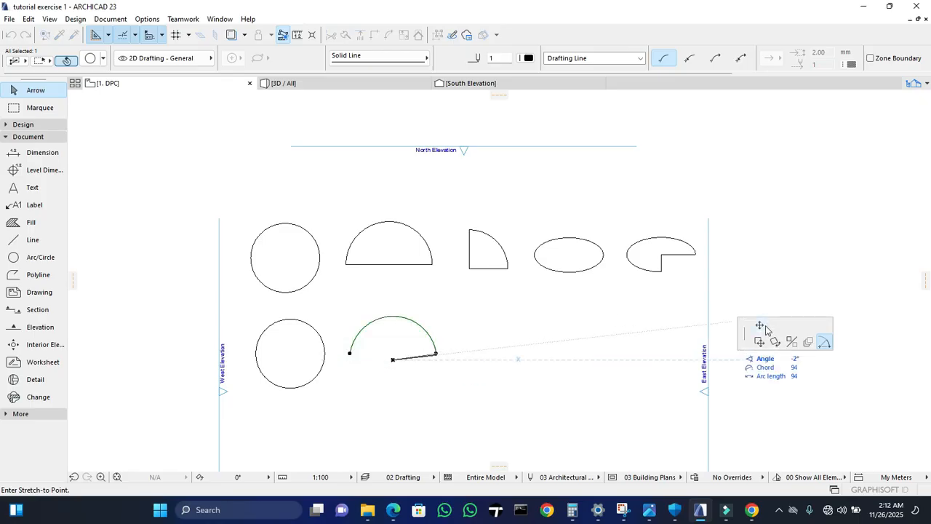
pyautogui.click(22, 240)
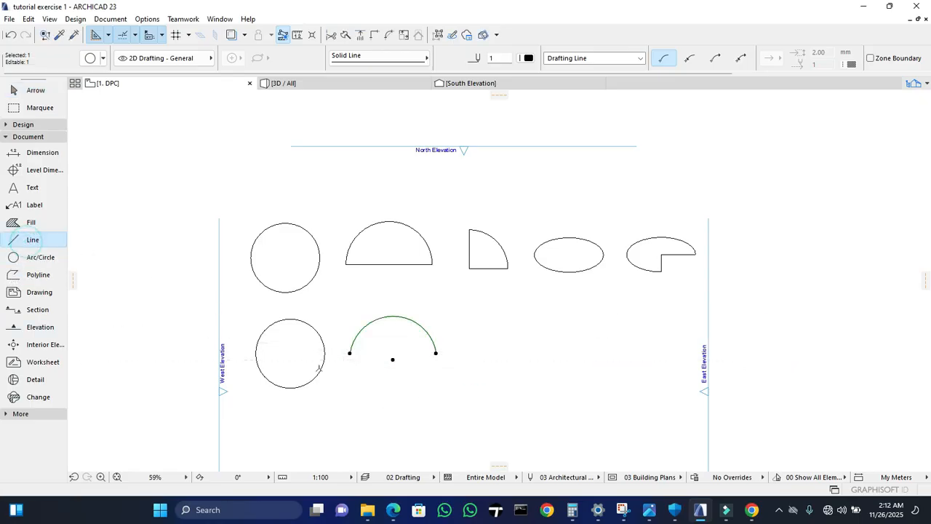
pyautogui.click(350, 353)
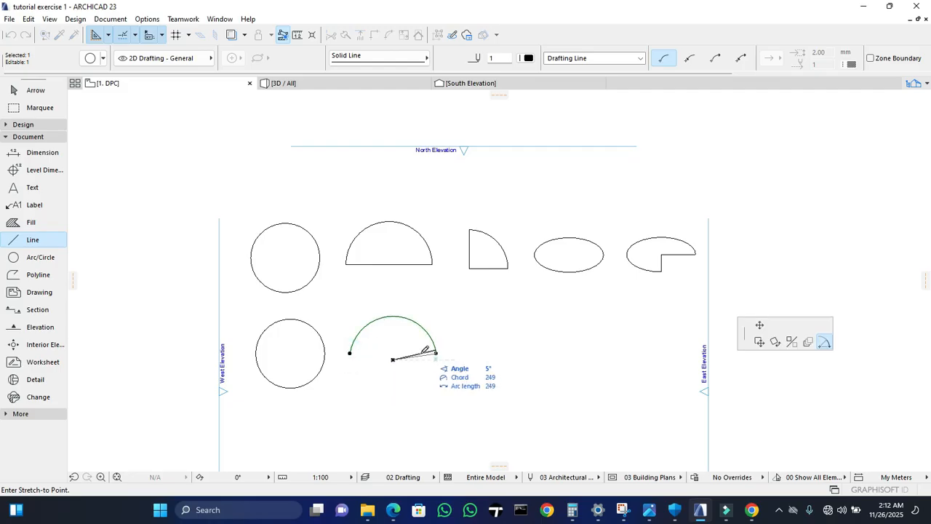
pyautogui.press('Escape')
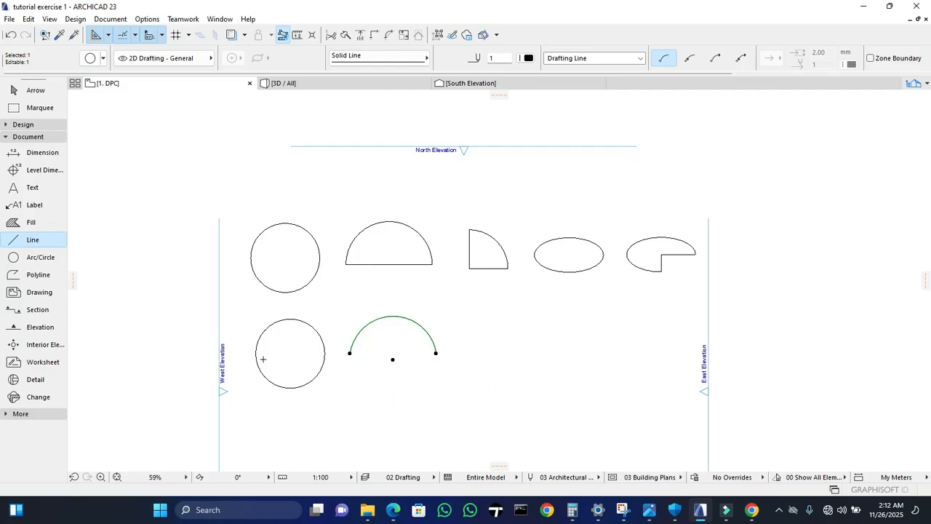
pyautogui.press('Escape')
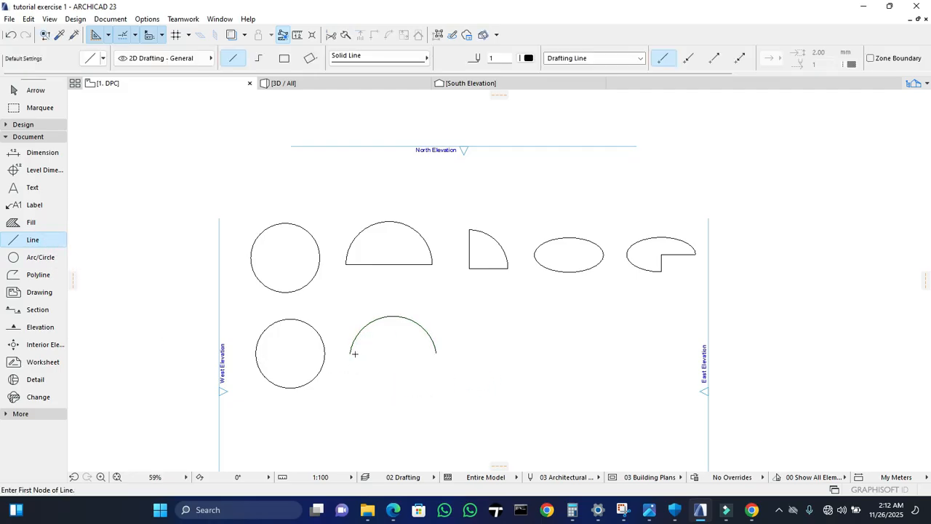
pyautogui.click(350, 353)
pyautogui.click(437, 353)
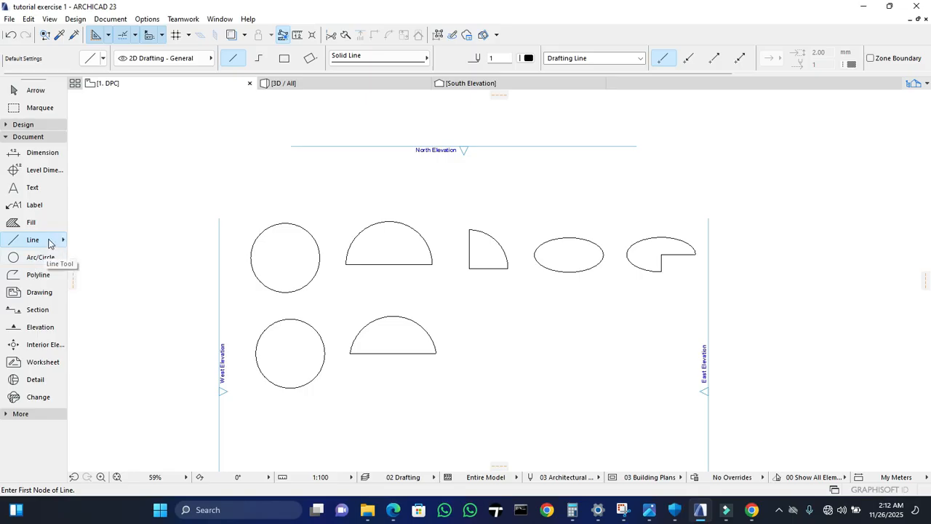
# - Draw a 1200 mm vertical line east of the lower semicircle and undo it
pyautogui.click(470, 327)
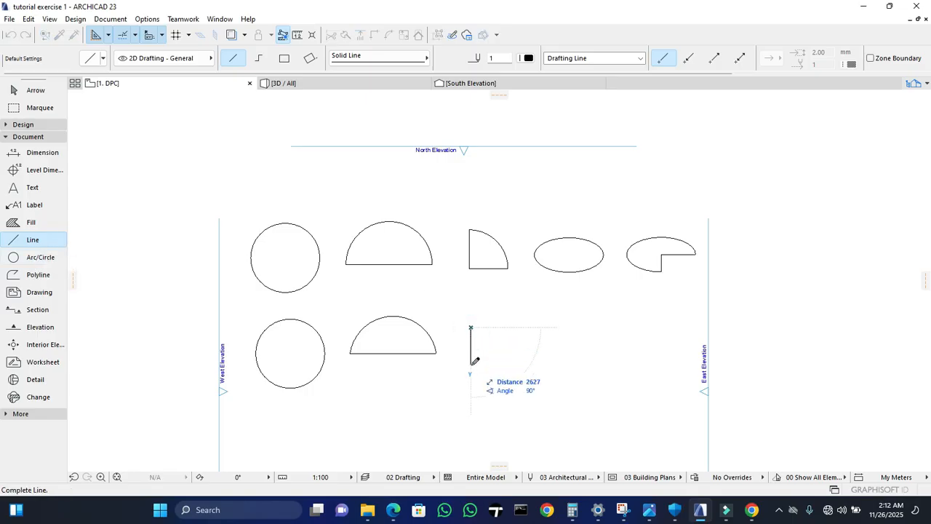
pyautogui.write('1')
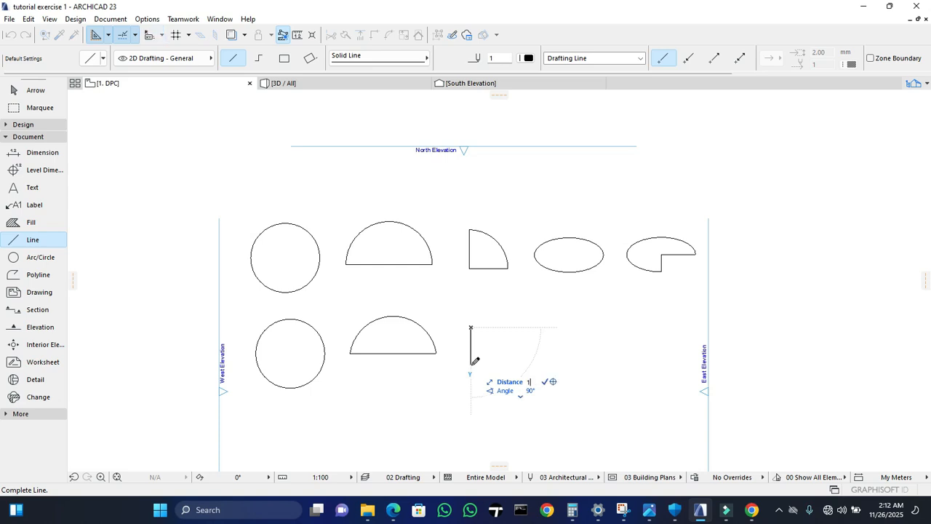
pyautogui.write('200')
pyautogui.press('Return')
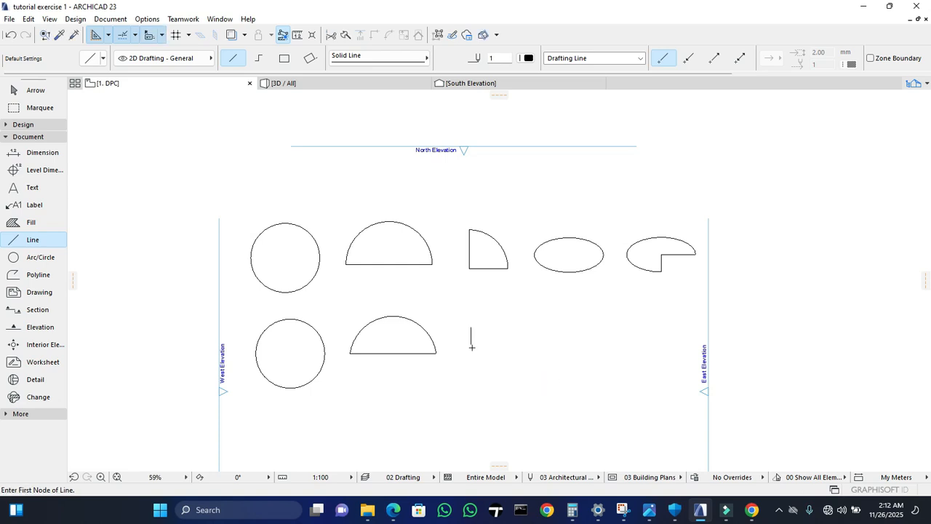
pyautogui.hotkey('ctrl', 'z')
pyautogui.click(469, 335)
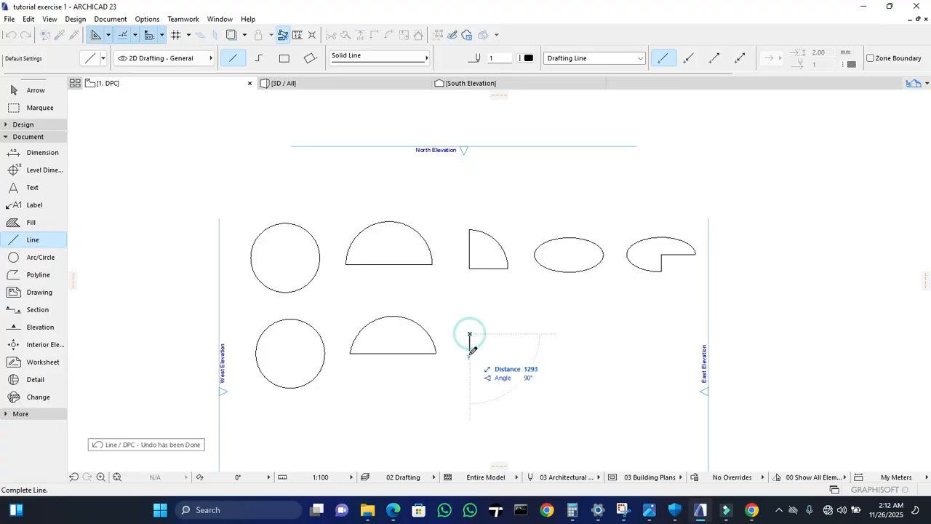
pyautogui.press('Escape')
pyautogui.click(469, 268)
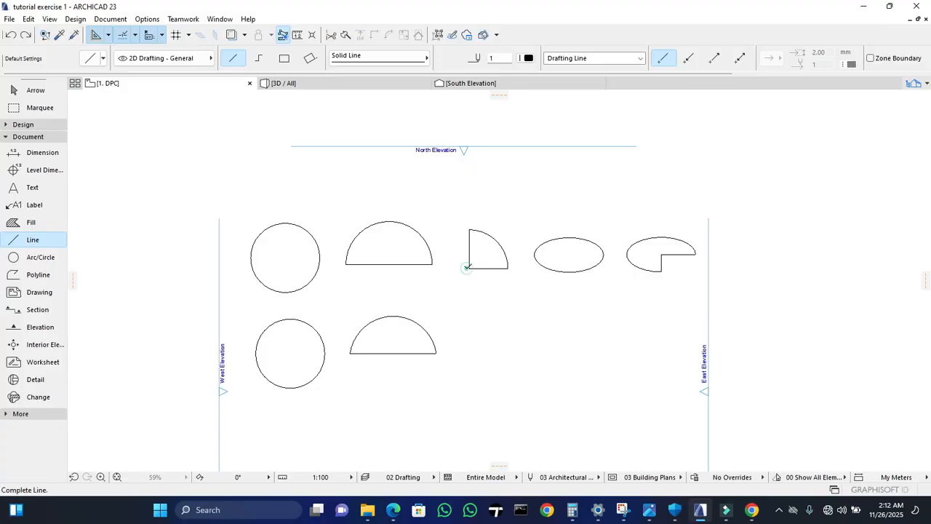
pyautogui.press('Escape')
# - Draw a 2700 mm vertical line below the upper quarter circle and a 2700 mm horizontal line running east from its south end
pyautogui.click(467, 328)
pyautogui.write('2700')
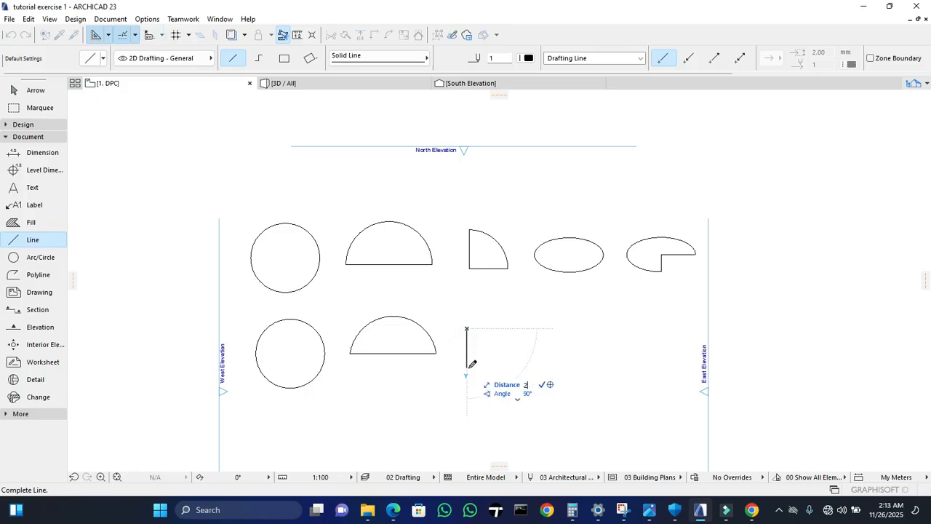
pyautogui.press('Return')
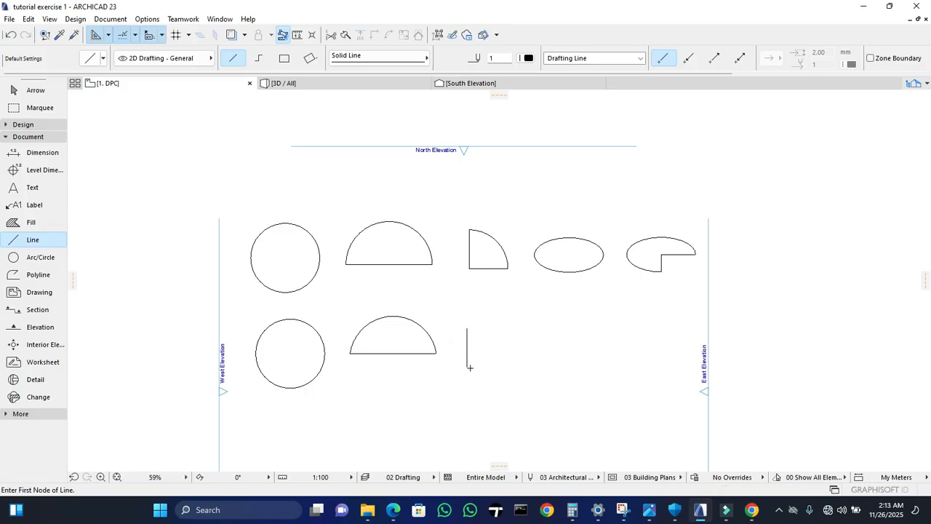
pyautogui.click(467, 366)
pyautogui.write('2')
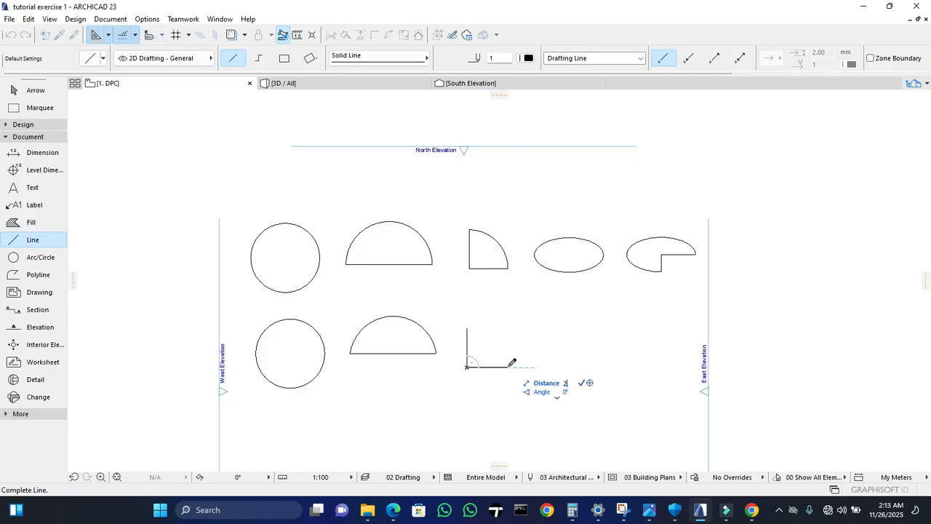
pyautogui.write('700')
pyautogui.press('Return')
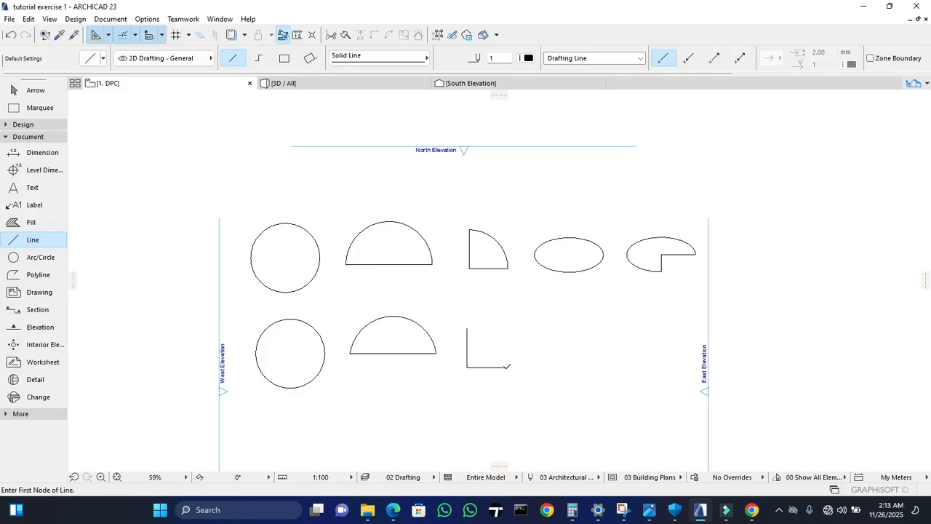
# - Close the corner into a triangle with a diagonal line from the horizontal line's east end to the vertical line's north end
pyautogui.click(507, 366)
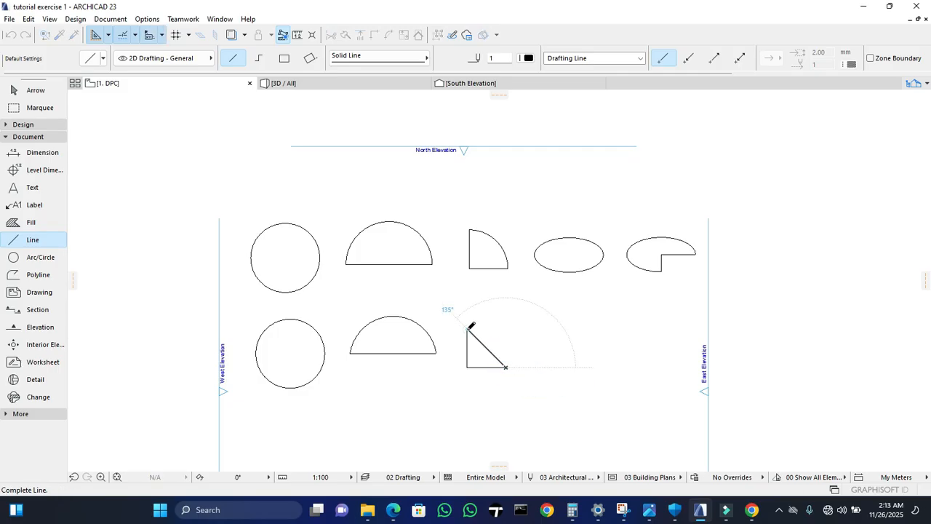
pyautogui.click(469, 328)
pyautogui.press('Escape')
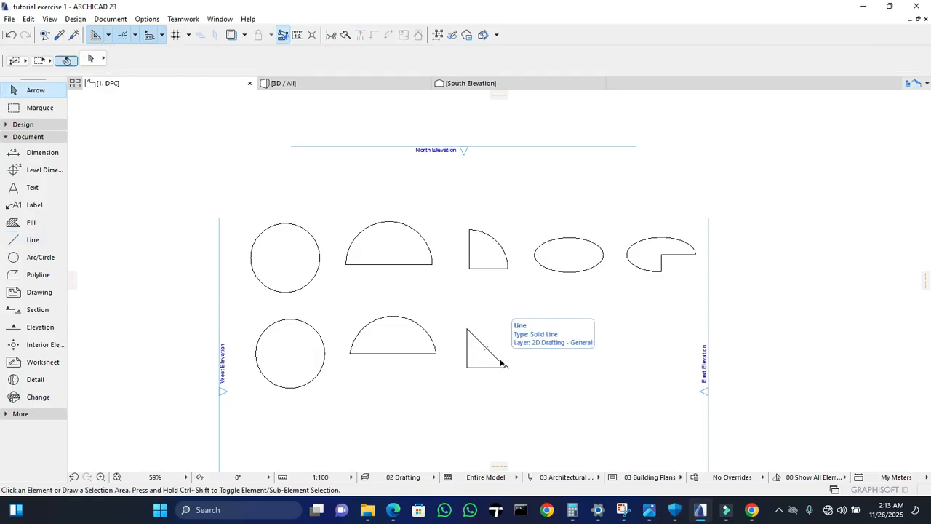
# - Curve the triangle's diagonal edge outward into an arc with a radius of 2700 mm
pyautogui.click(500, 361)
pyautogui.click(501, 360)
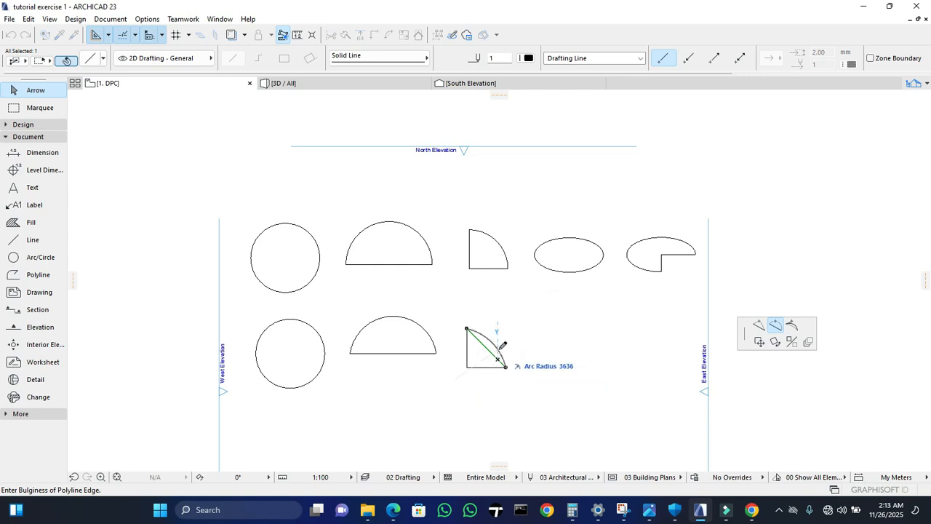
pyautogui.write('270')
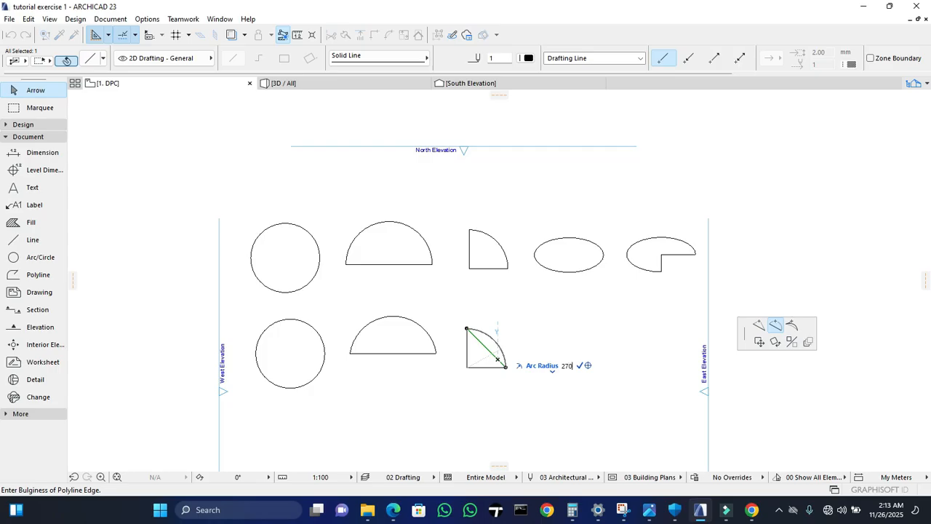
pyautogui.write('0')
pyautogui.press('Return')
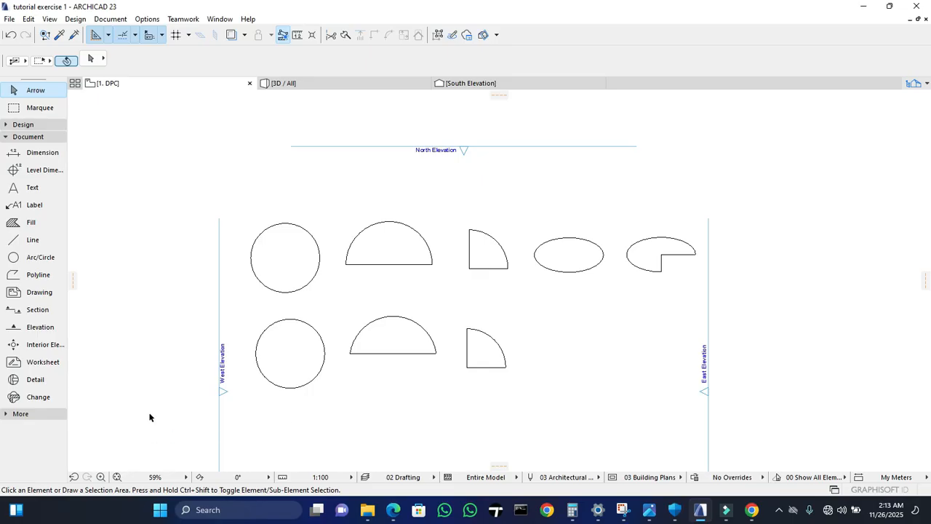
# - Draw a short horizontal line east of the lower quarter circle and undo it
pyautogui.click(35, 241)
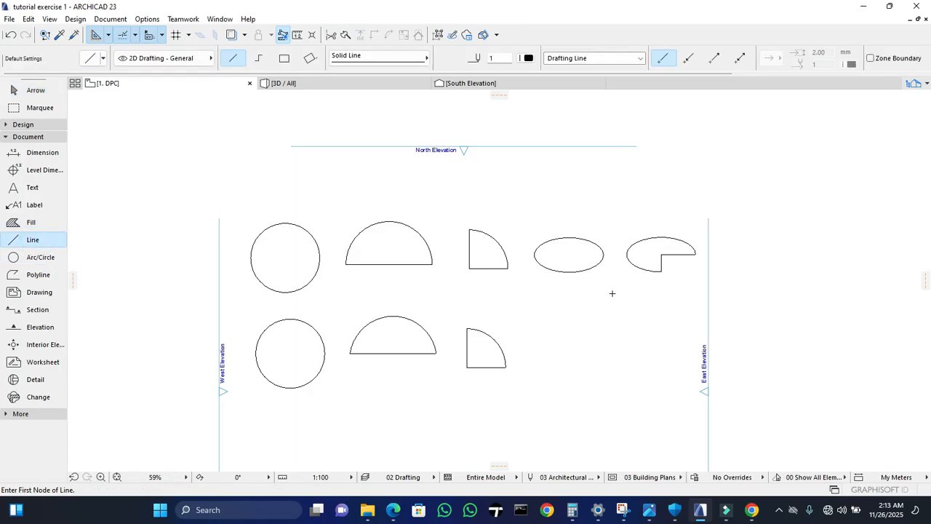
pyautogui.click(540, 345)
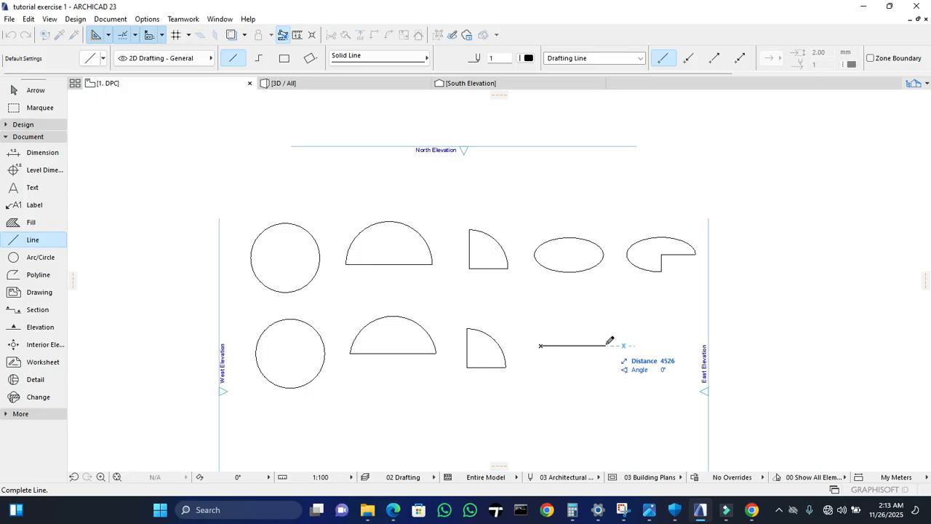
pyautogui.write('4')
pyautogui.press('Return')
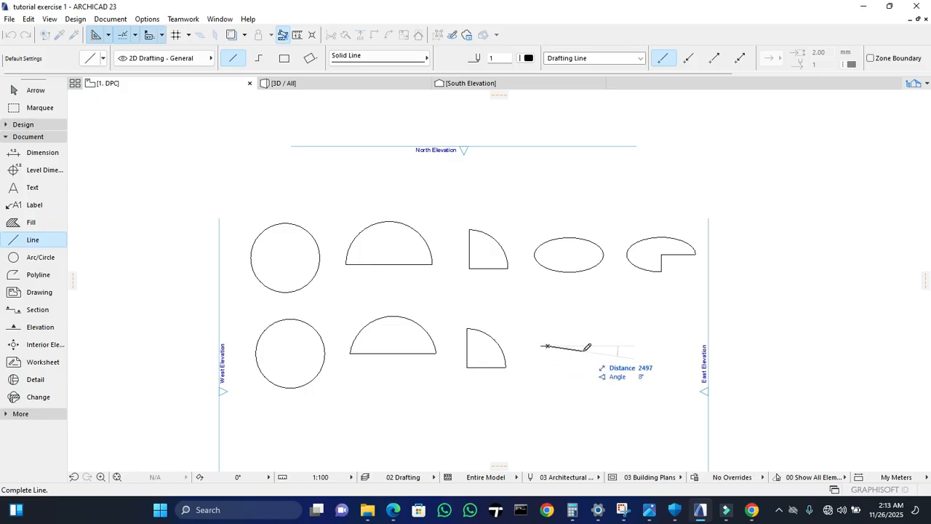
pyautogui.press('Escape')
pyautogui.hotkey('ctrl', 'z')
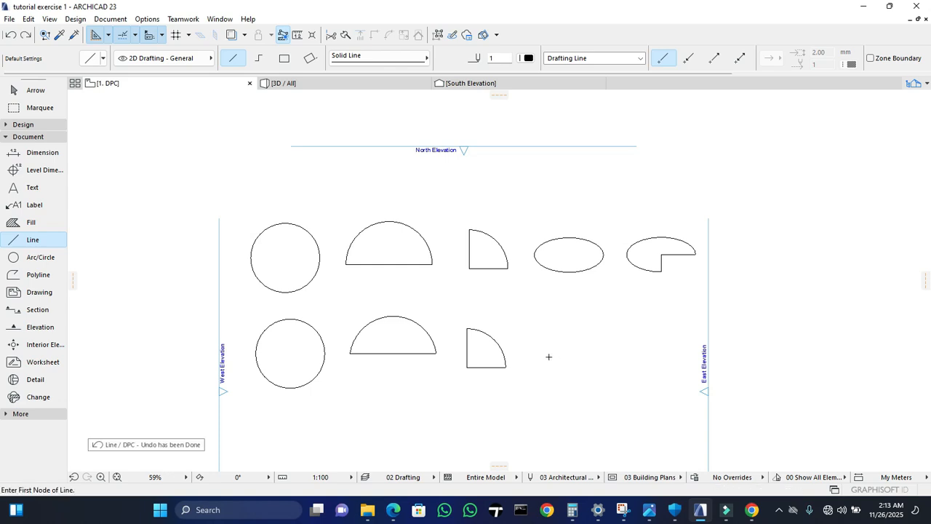
# - Draw a 4800 mm horizontal line below the upper ellipse, east of the lower quarter circle
pyautogui.click(535, 349)
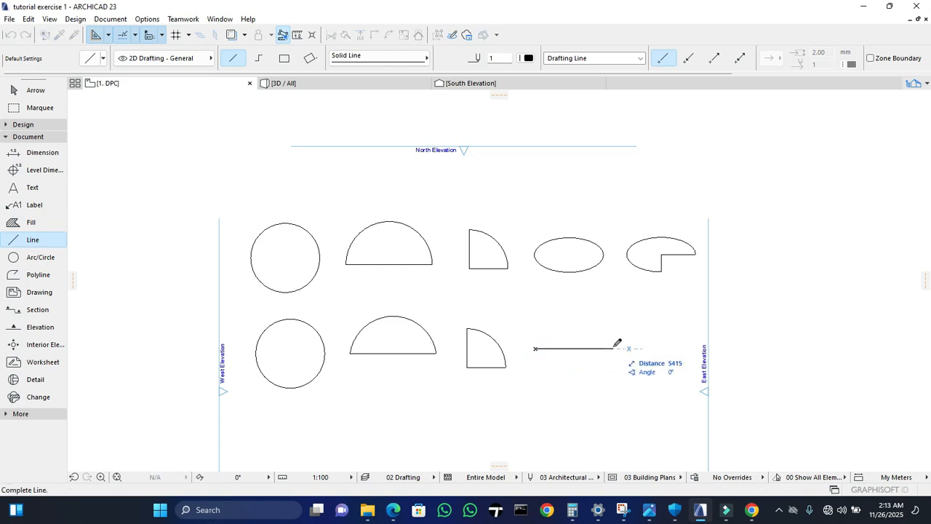
pyautogui.write('4800')
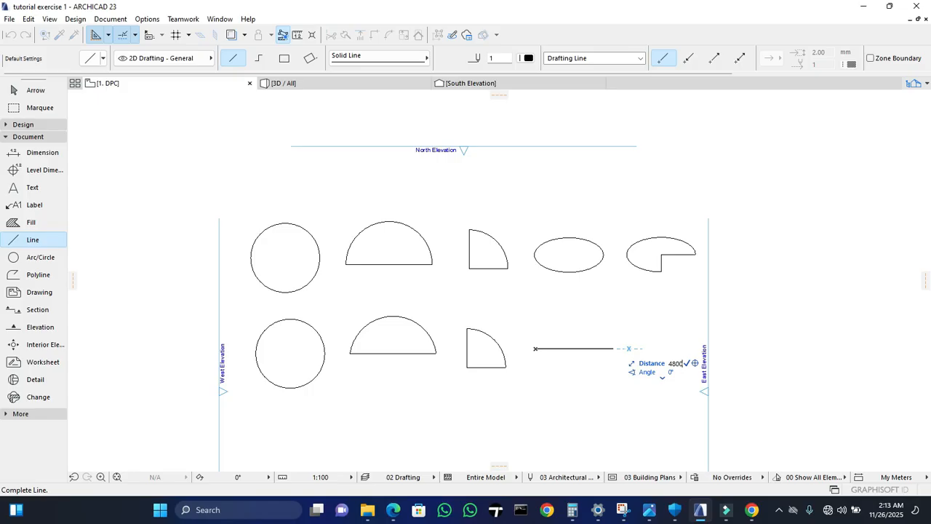
pyautogui.press('Return')
pyautogui.press('Escape')
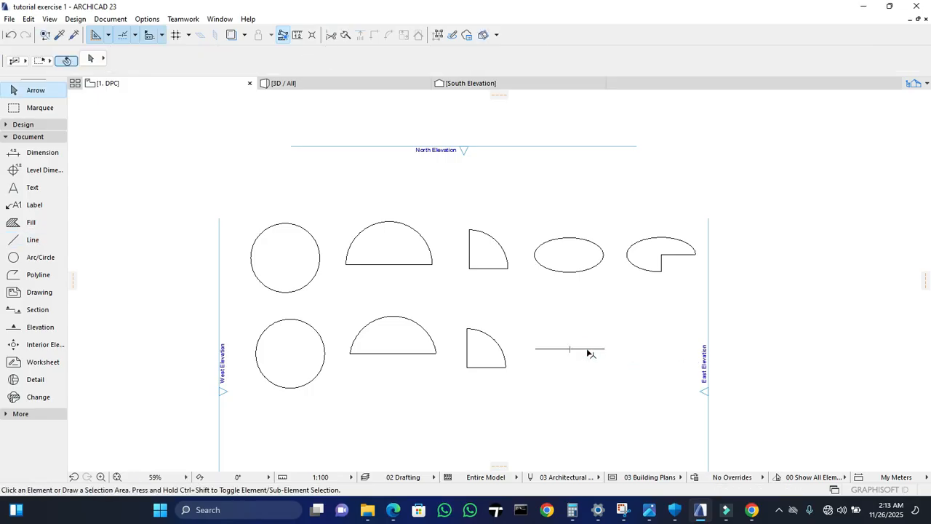
# - Curve the 4800 mm horizontal line upward into a shallow arc, keeping its endpoints in place
pyautogui.click(588, 350)
pyautogui.click(591, 349)
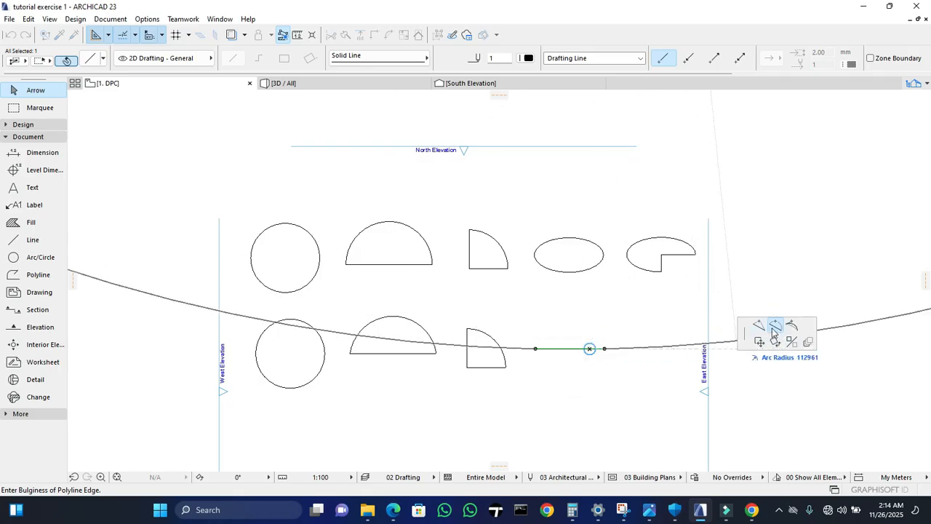
pyautogui.click(581, 335)
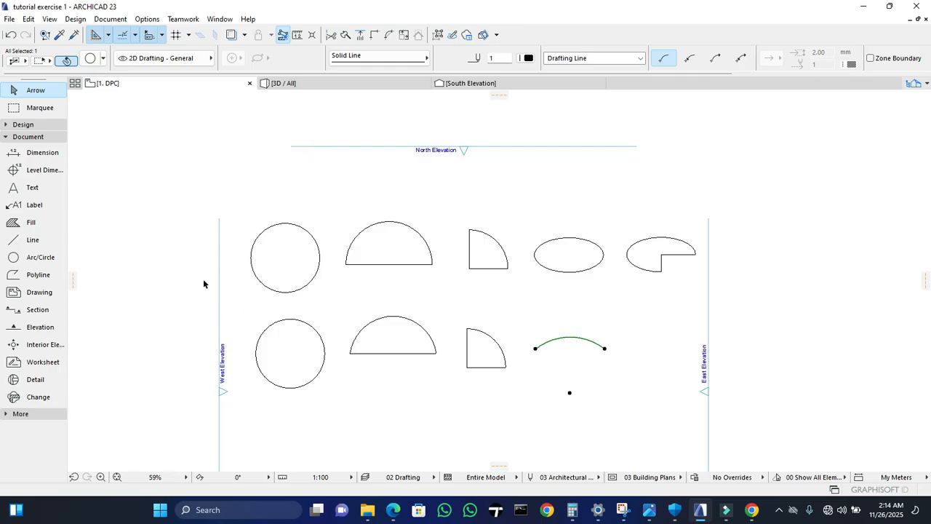
# - Draw a 2000 mm vertical line downward from the west endpoint of the shallow arc
pyautogui.click(33, 239)
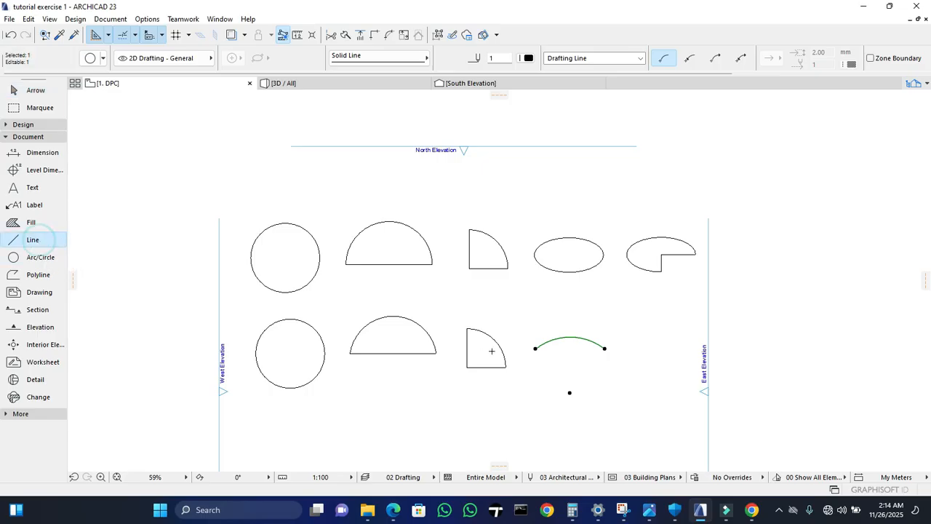
pyautogui.click(535, 349)
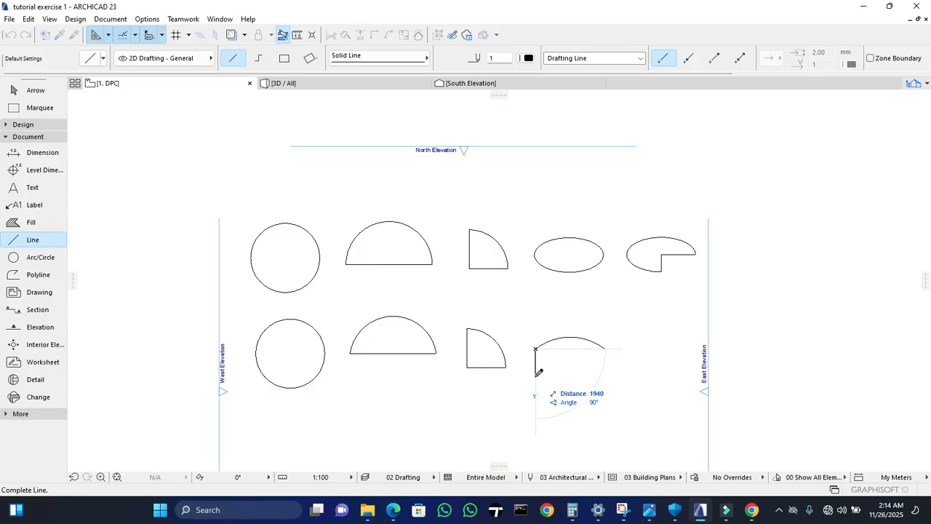
pyautogui.write('2000')
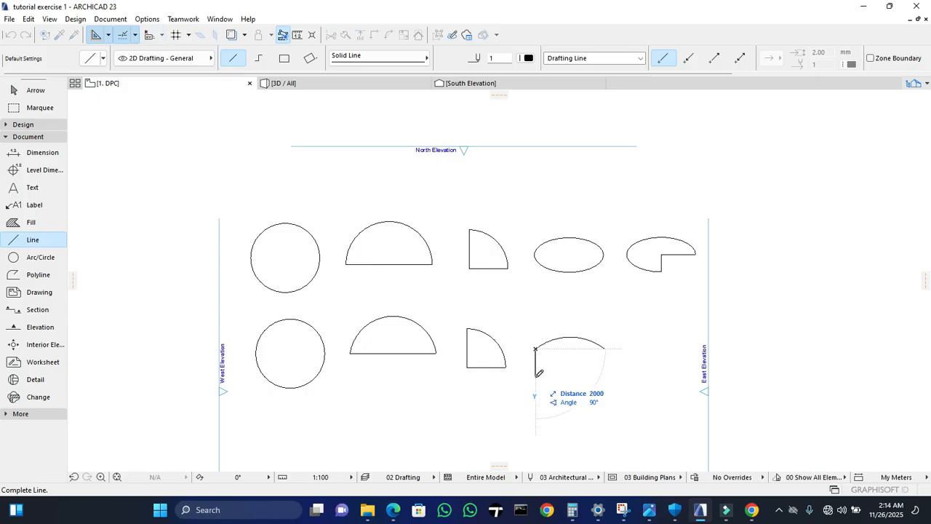
# - Complete the 2000-long vertical line below the open arc's left end and bend it outward into an arc of radius 1200
pyautogui.press('Return')
pyautogui.hotkey('shift', 'F1')
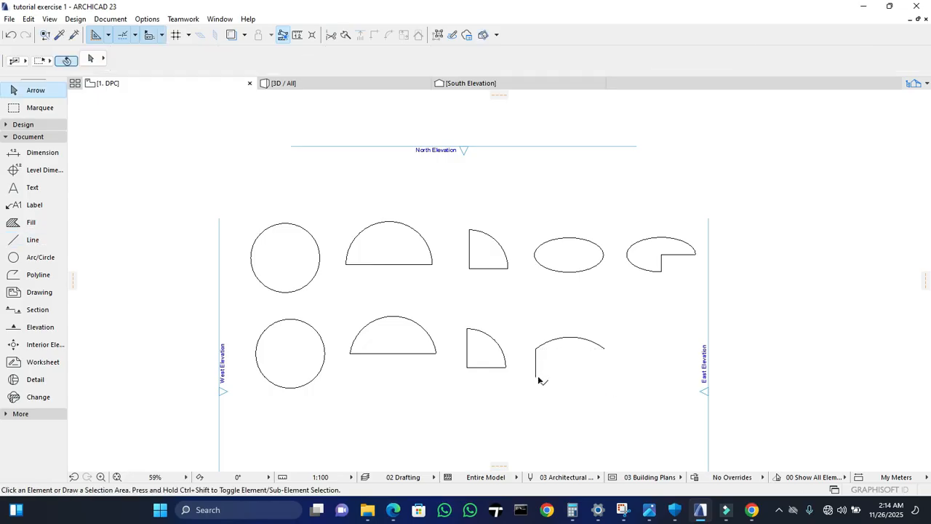
pyautogui.click(535, 372)
pyautogui.click(535, 370)
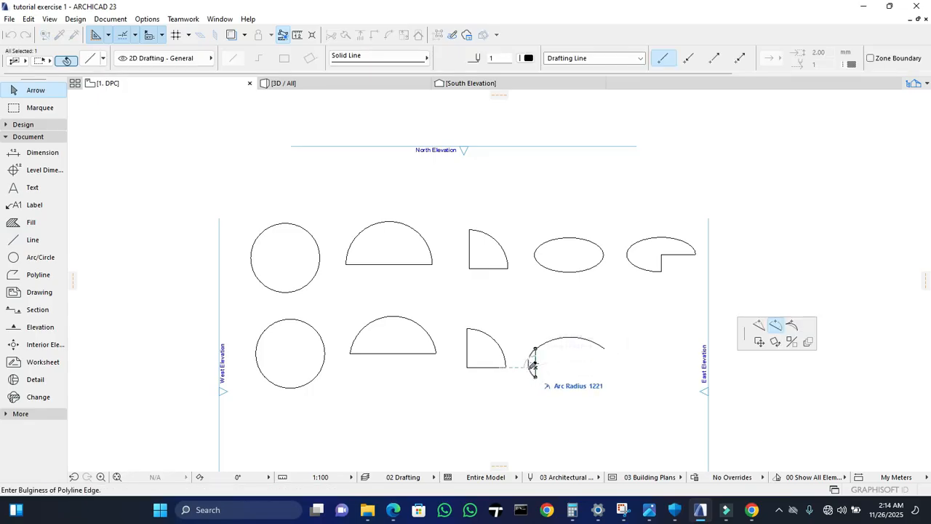
pyautogui.scroll(3, 533, 366)
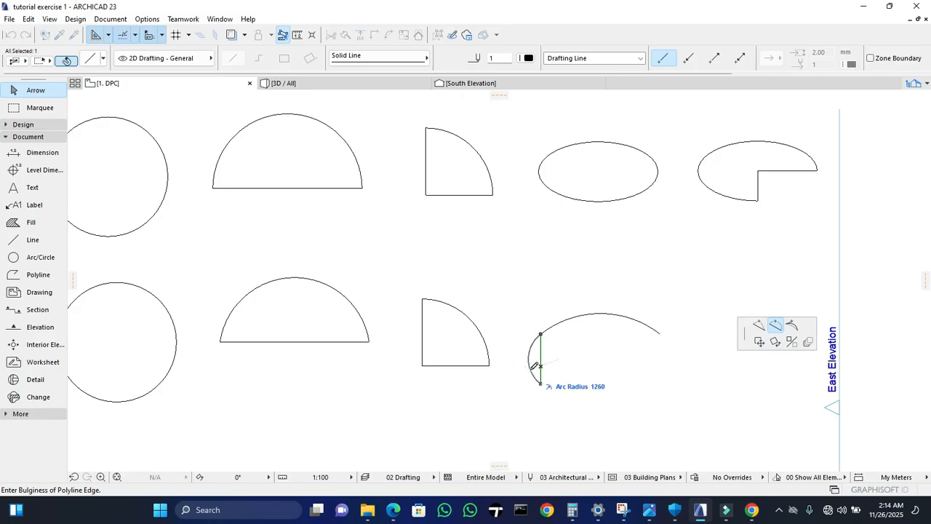
pyautogui.write('1200')
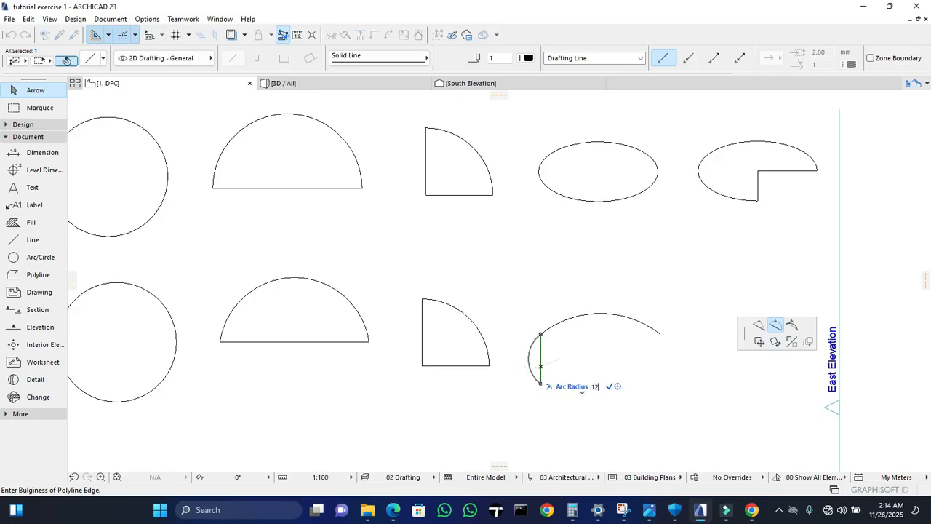
pyautogui.press('Return')
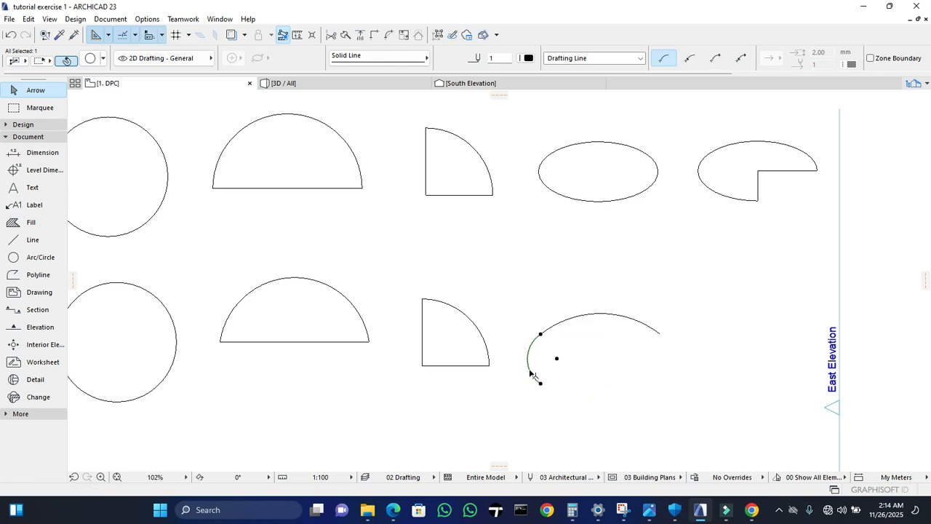
pyautogui.press('Escape')
pyautogui.moveTo(613, 289); pyautogui.dragTo(590, 296, button='middle')
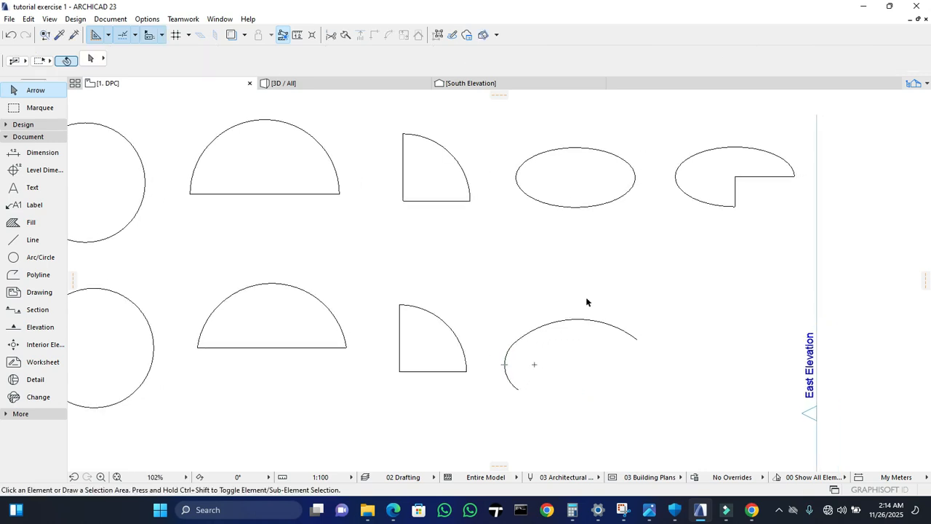
# - Mirror a copy of the wide upper arc about a horizontal axis through the midpoint of the small left arc
pyautogui.click(515, 391)
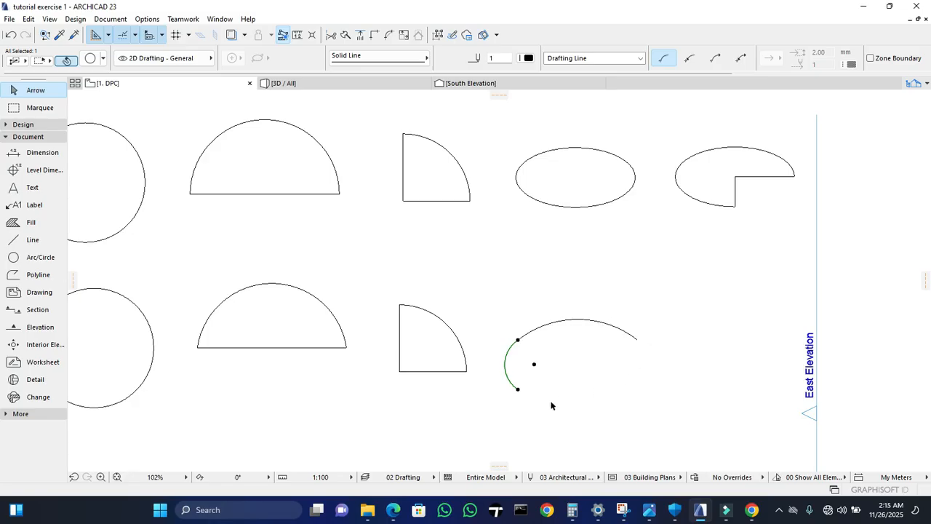
pyautogui.click(556, 331)
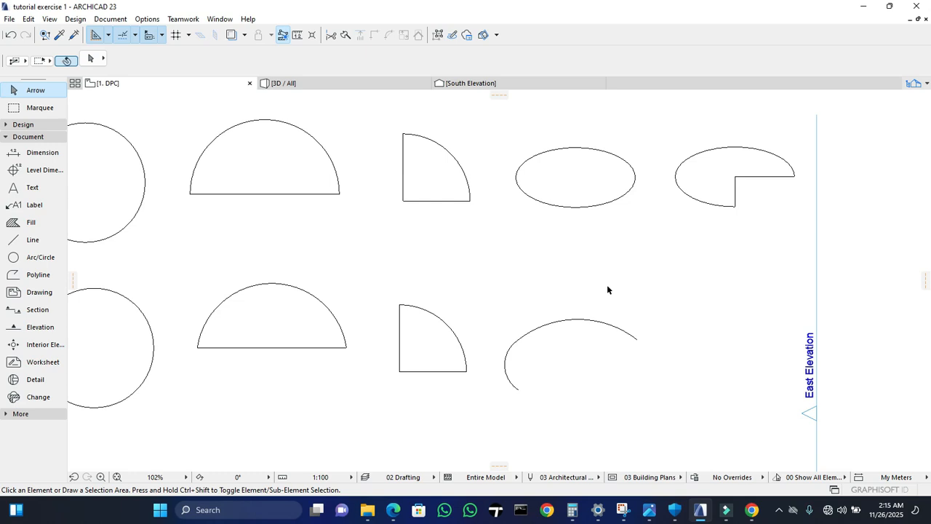
pyautogui.click(583, 326)
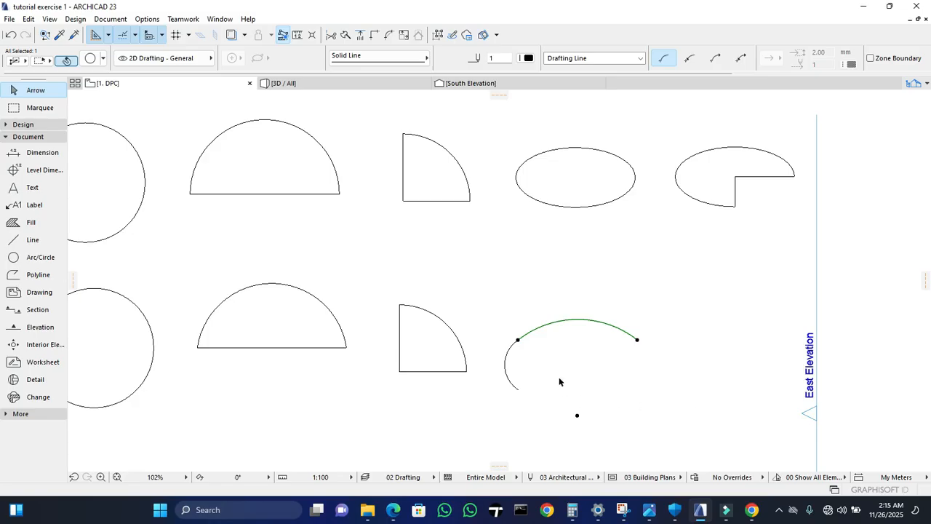
pyautogui.rightClick(603, 327)
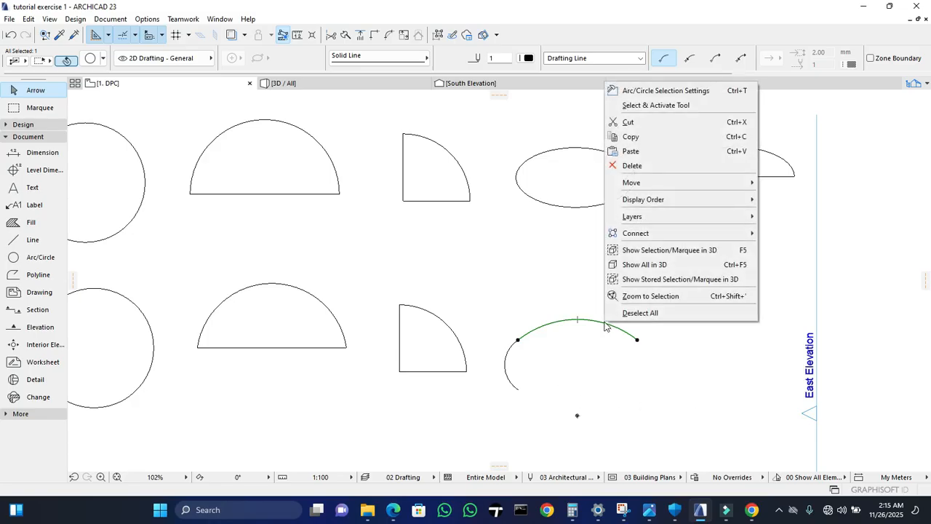
pyautogui.moveTo(700, 185)
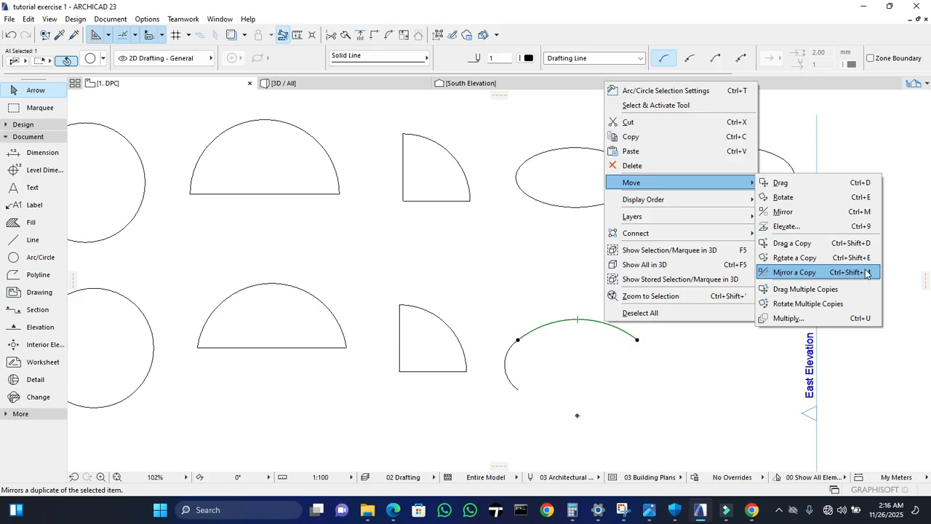
pyautogui.click(787, 275)
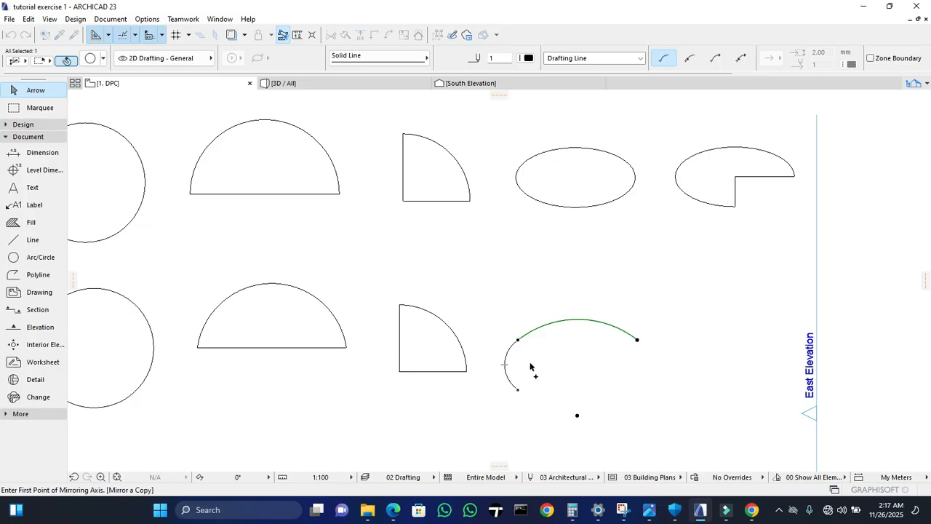
pyautogui.click(504, 366)
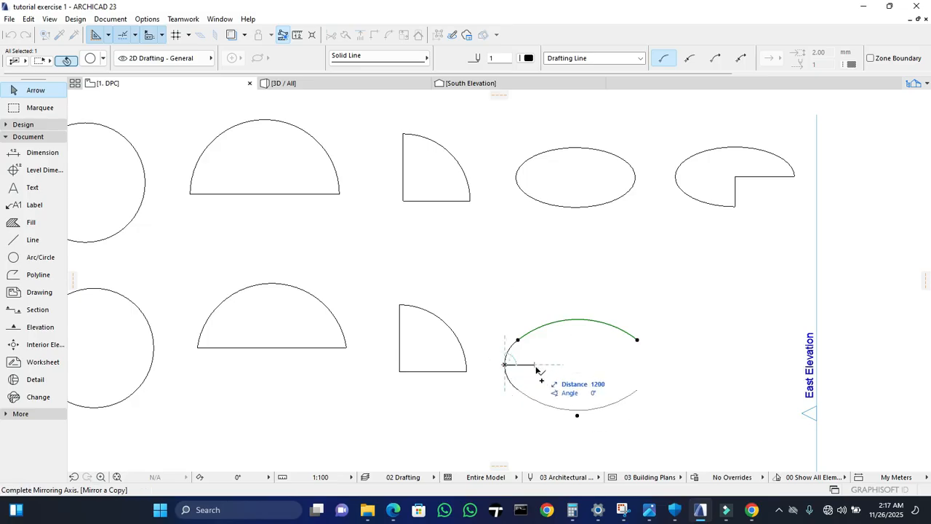
pyautogui.click(694, 366)
pyautogui.click(676, 355)
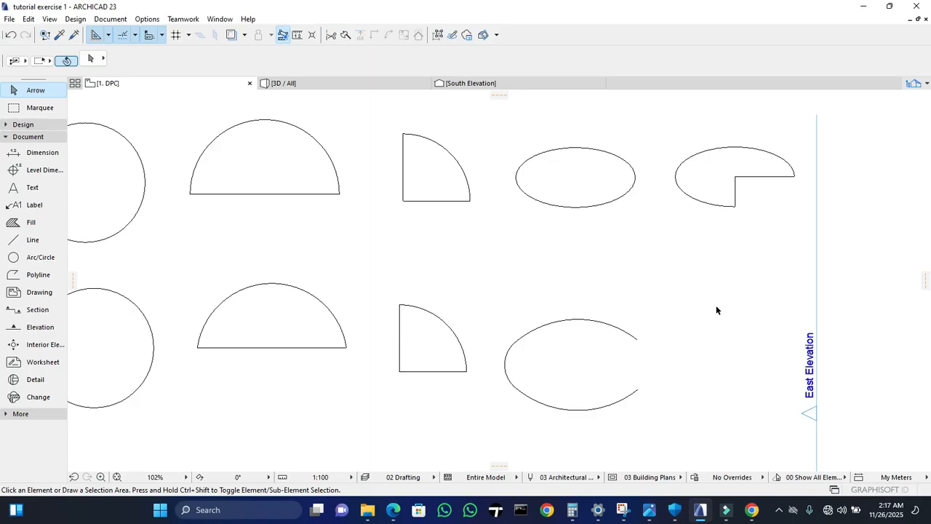
# - Mirror a copy of the small left arc about the vertical axis through the midpoints of the upper and lower arcs
pyautogui.click(506, 360)
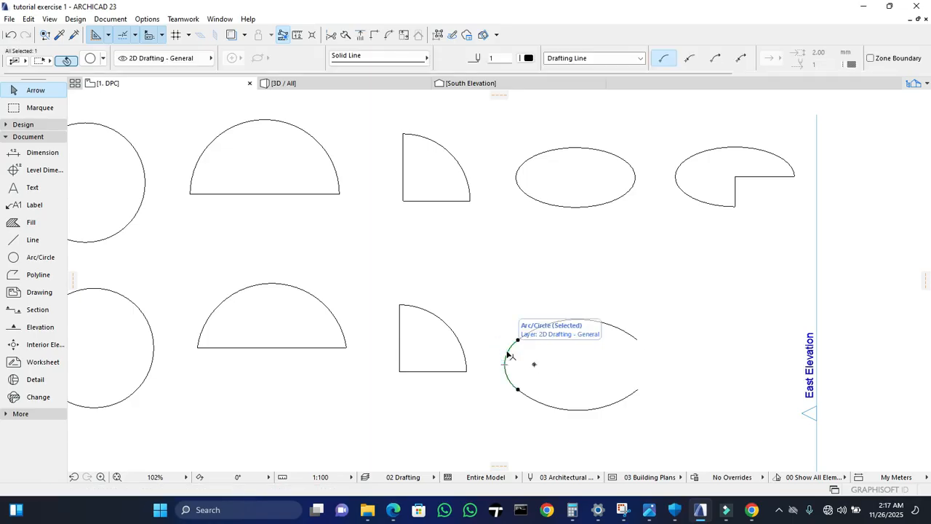
pyautogui.rightClick(564, 353)
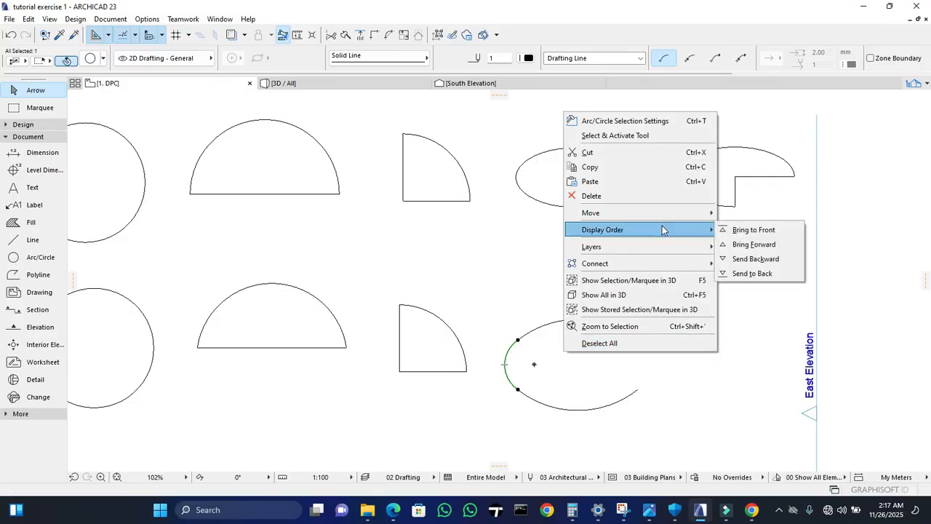
pyautogui.moveTo(669, 213)
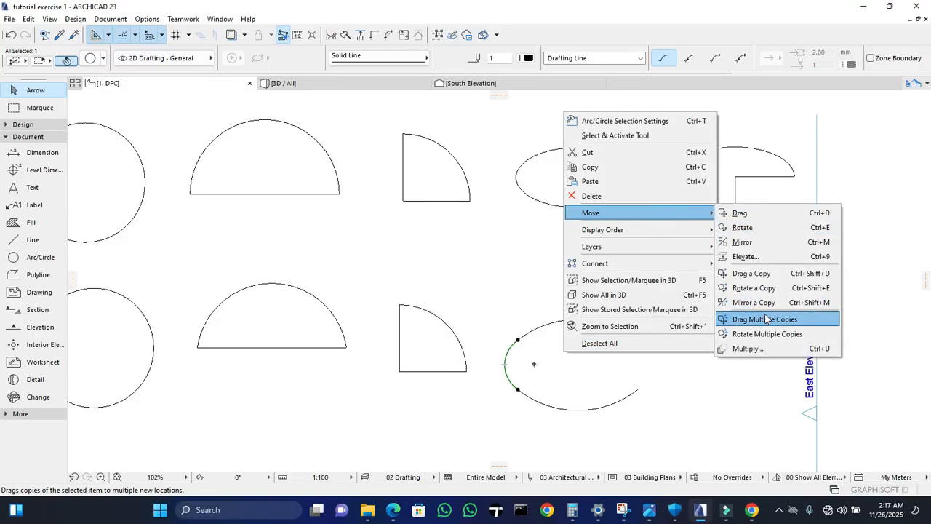
pyautogui.click(773, 302)
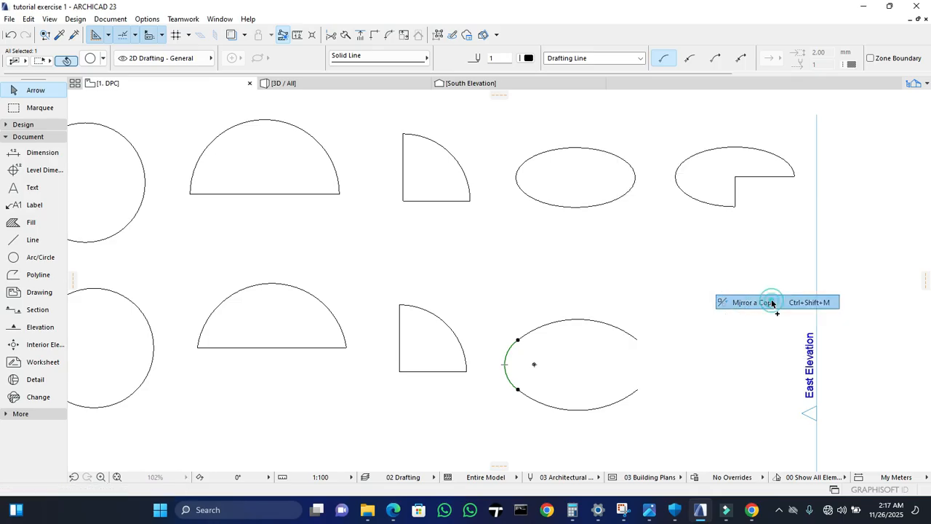
pyautogui.click(577, 320)
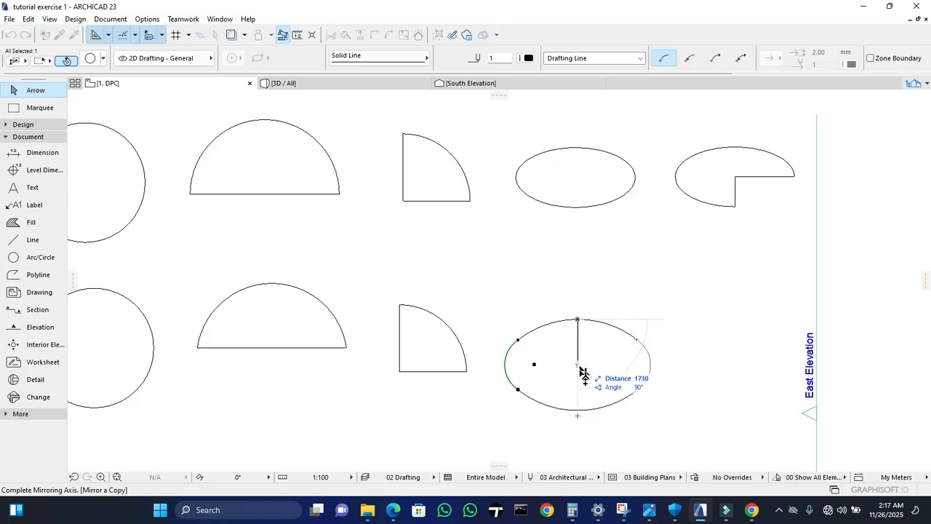
pyautogui.click(578, 410)
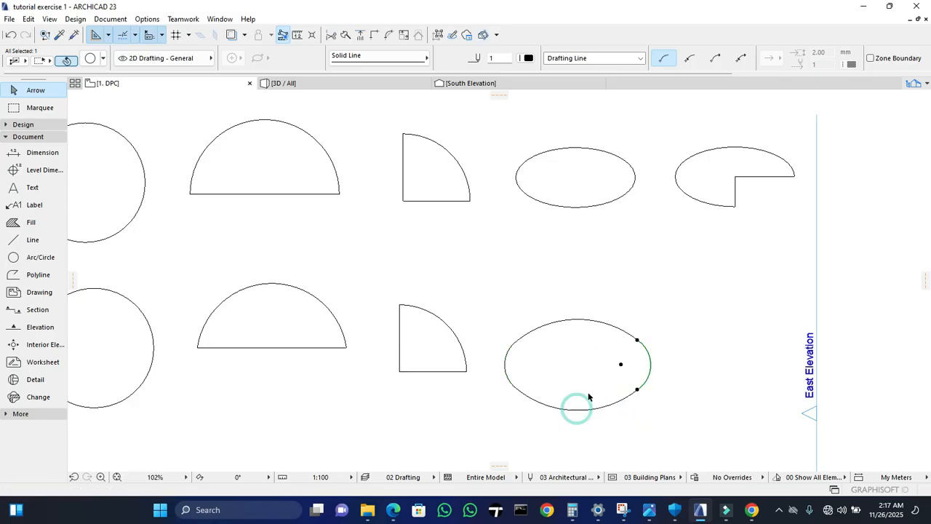
pyautogui.click(665, 297)
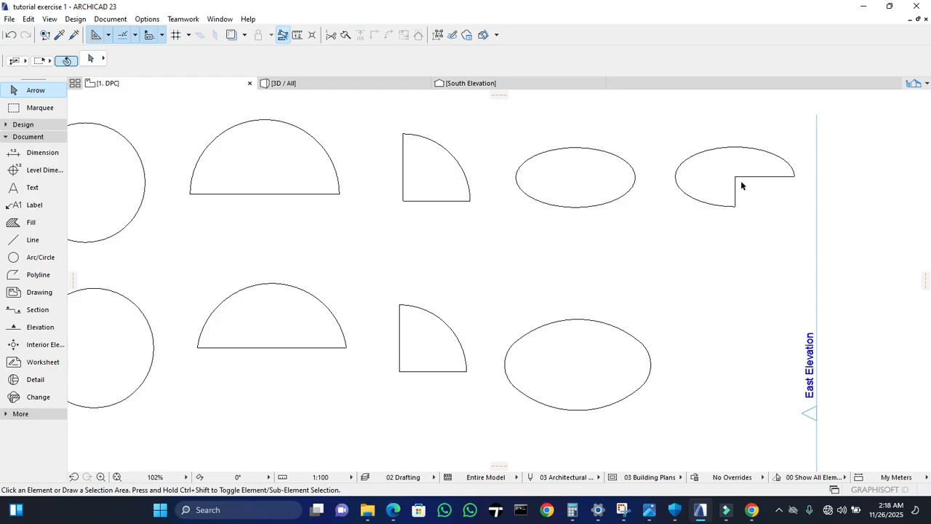
pyautogui.moveTo(590, 247); pyautogui.dragTo(542, 234, button='middle')
pyautogui.moveTo(643, 264); pyautogui.dragTo(436, 395)
pyautogui.rightClick(436, 395)
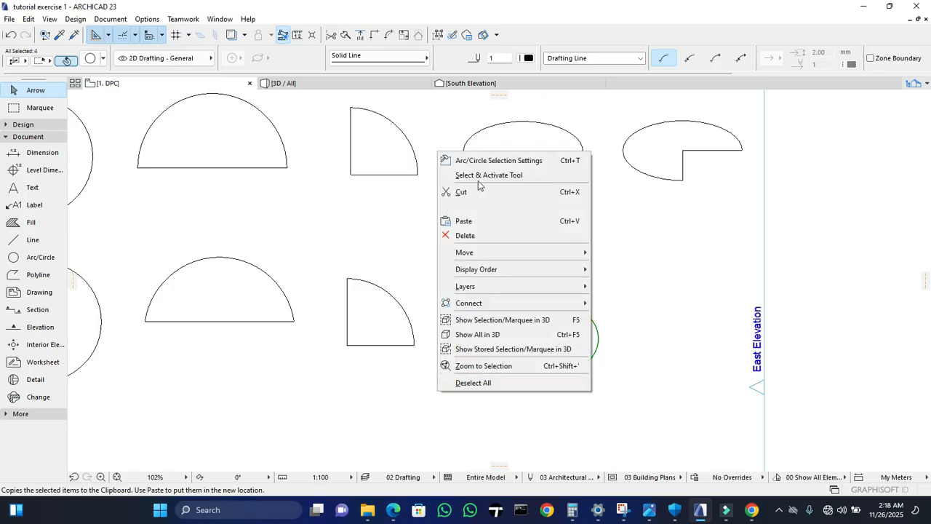
pyautogui.moveTo(517, 245)
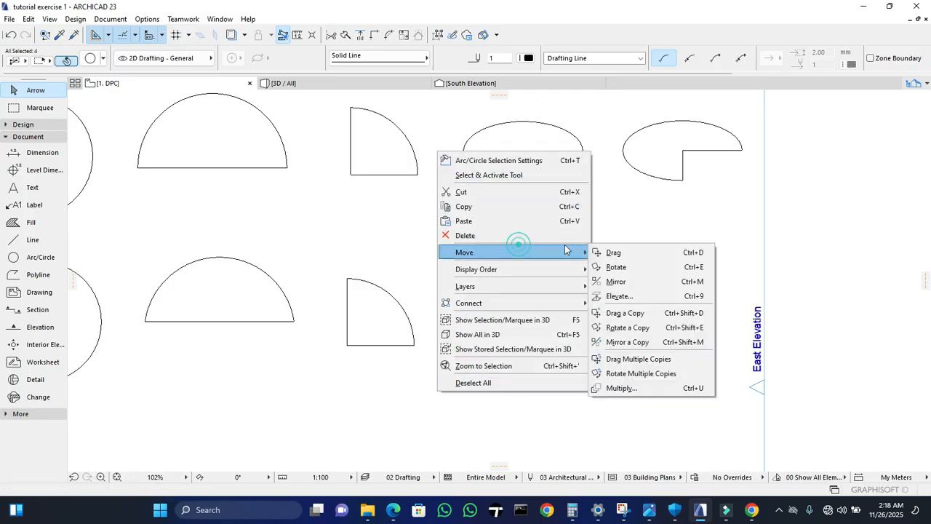
pyautogui.click(625, 314)
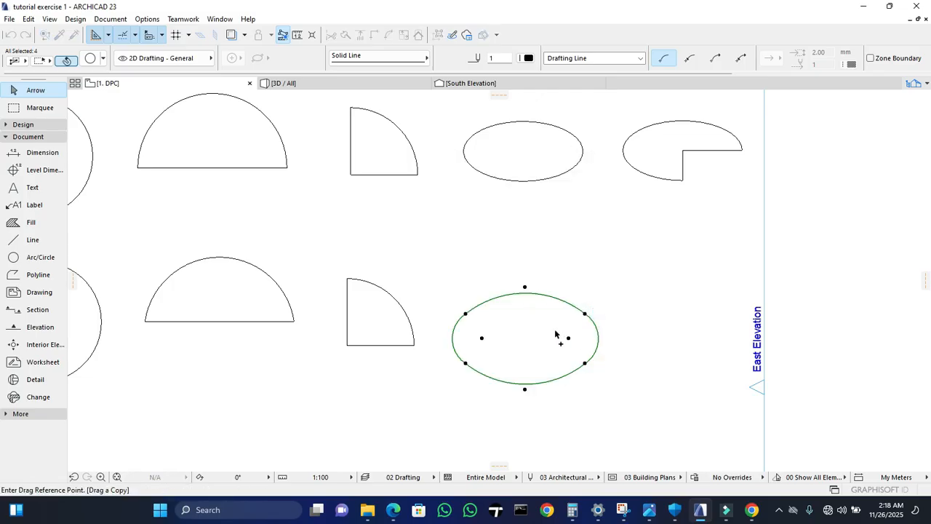
pyautogui.press('Escape')
# - Drag a copy of the complete four-arc oval horizontally to the free space right of the original
pyautogui.moveTo(612, 280); pyautogui.dragTo(439, 388)
pyautogui.rightClick(518, 333)
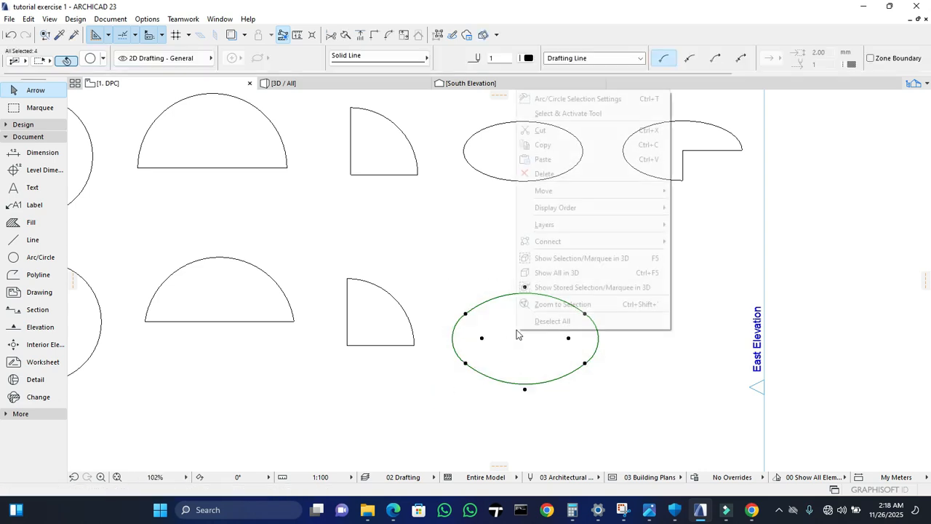
pyautogui.moveTo(603, 190)
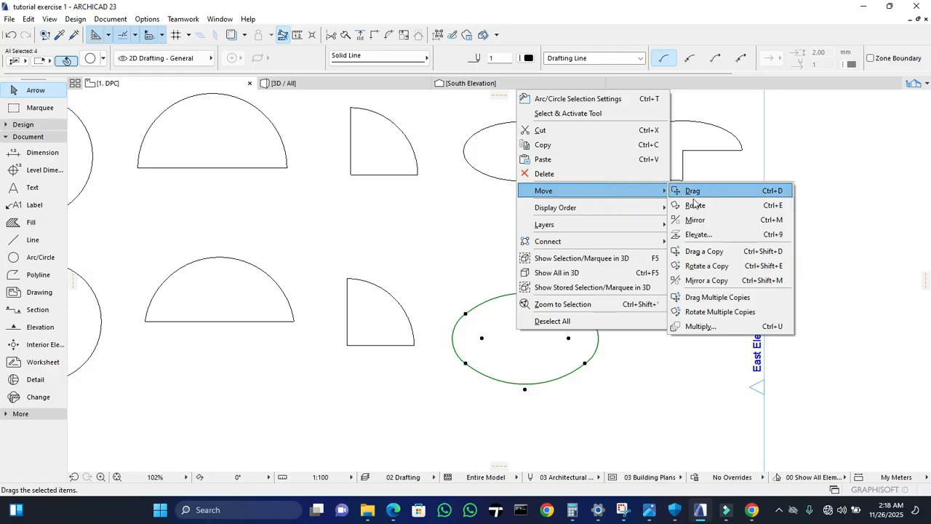
pyautogui.click(696, 253)
pyautogui.click(527, 336)
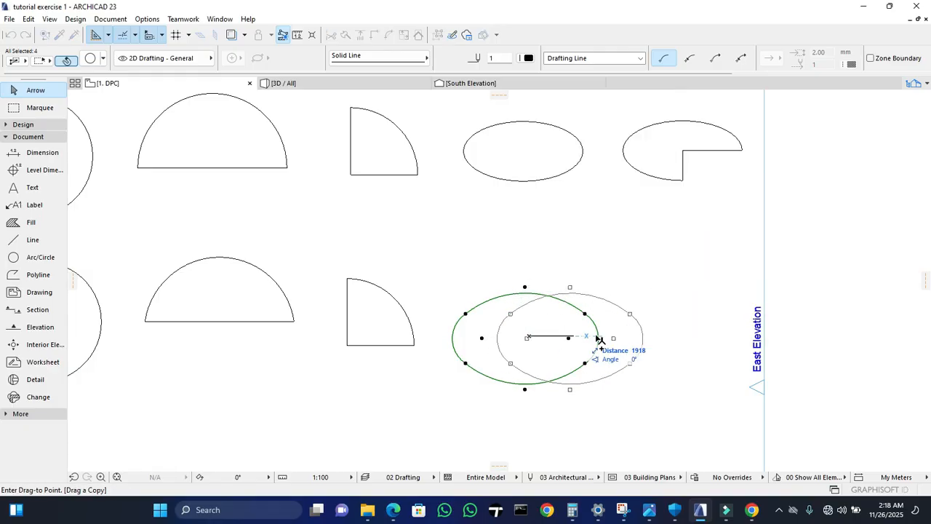
pyautogui.click(686, 339)
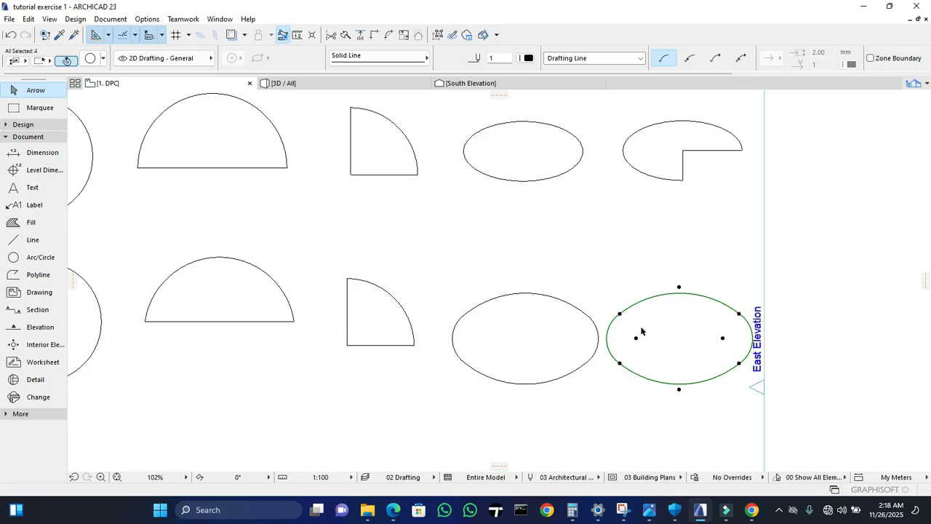
# - Draw a vertical line through the copied oval from the midpoint of its bottom arc to the midpoint of its top arc
pyautogui.click(34, 242)
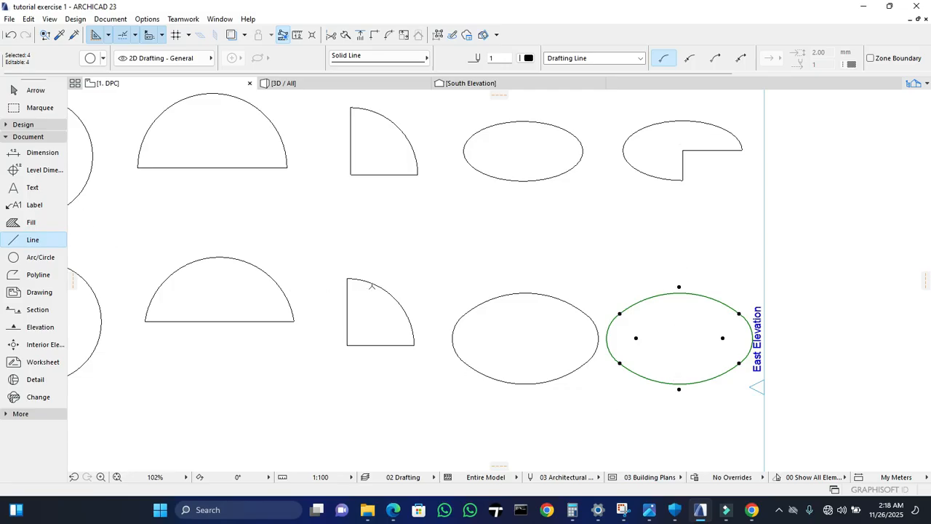
pyautogui.press('Escape')
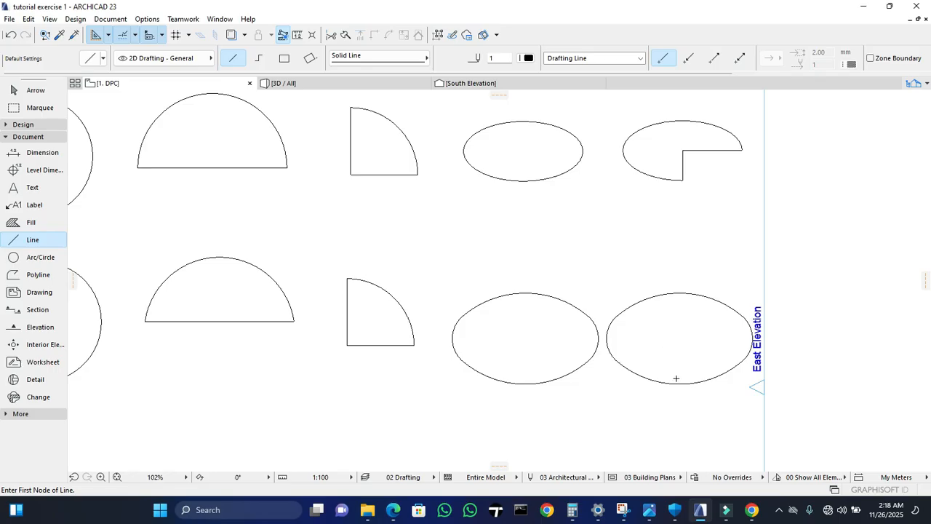
pyautogui.click(679, 381)
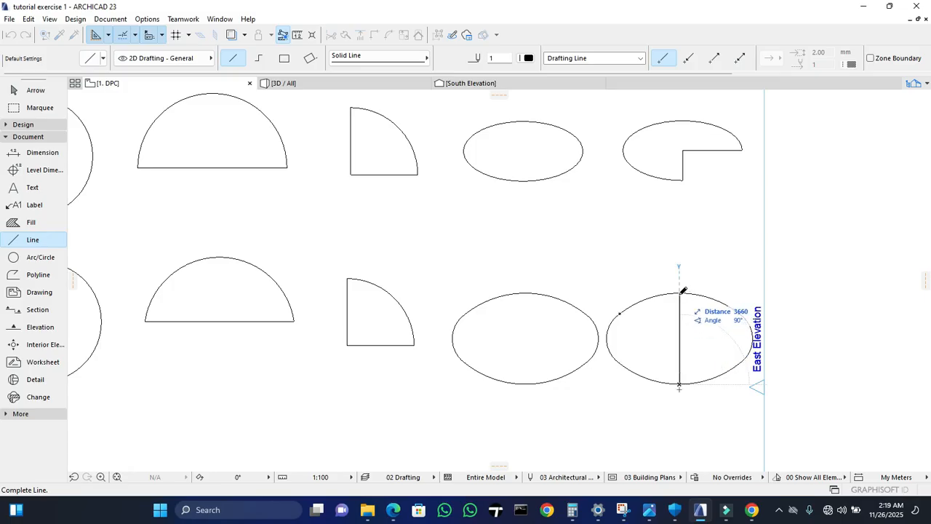
pyautogui.moveTo(682, 290); pyautogui.dragTo(613, 292, button='middle')
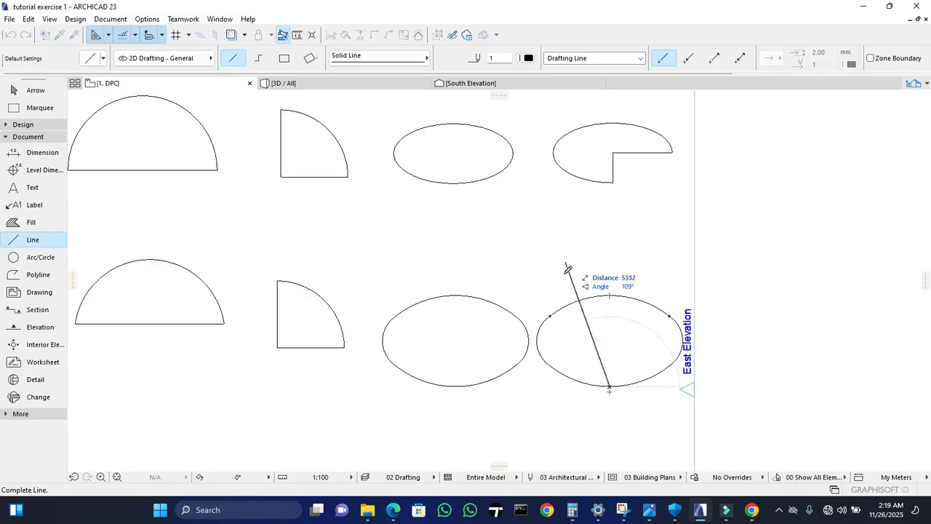
pyautogui.click(613, 292)
pyautogui.moveTo(624, 330); pyautogui.dragTo(611, 323, button='middle')
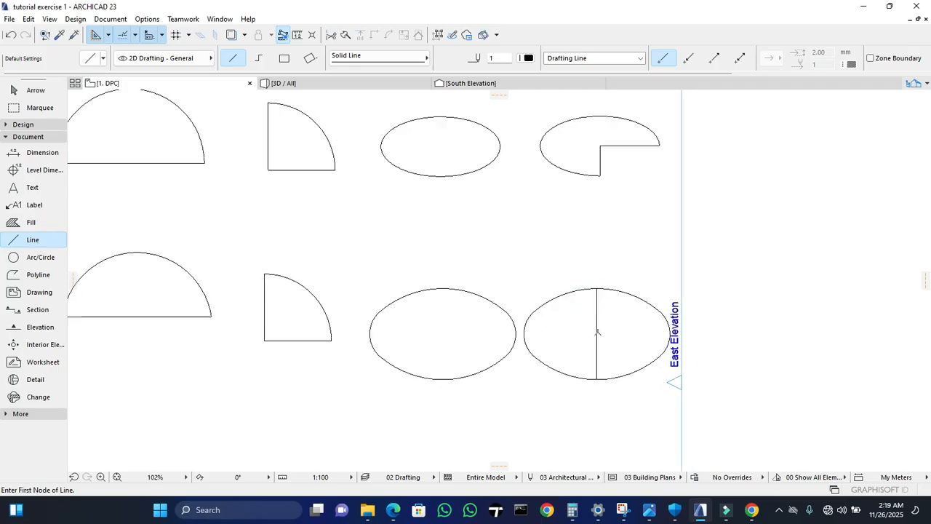
# - Draw a horizontal line from the middle of the vertical line to the right edge of the copied oval
pyautogui.click(597, 333)
pyautogui.click(669, 333)
pyautogui.press('Escape')
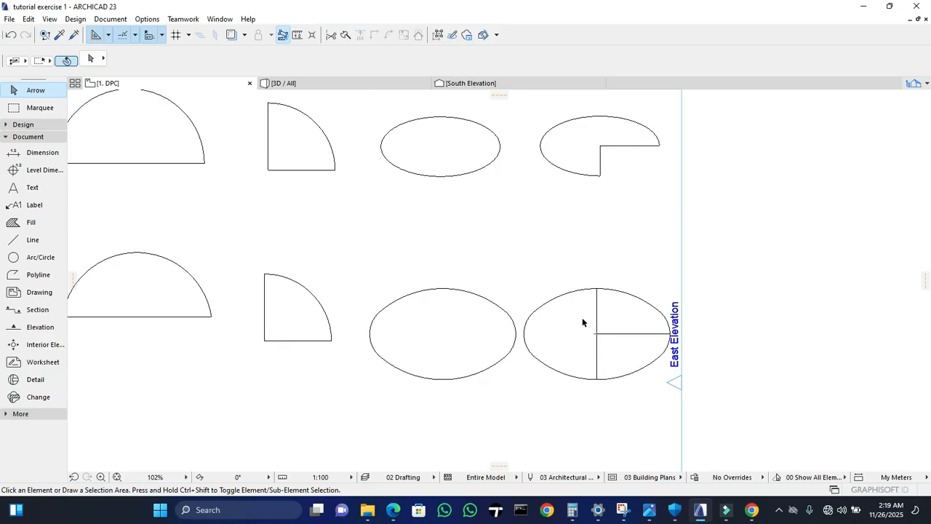
# - Trim the copied oval's vertical line at the horizontal line, leaving only its lower half
pyautogui.moveTo(608, 325); pyautogui.dragTo(580, 342)
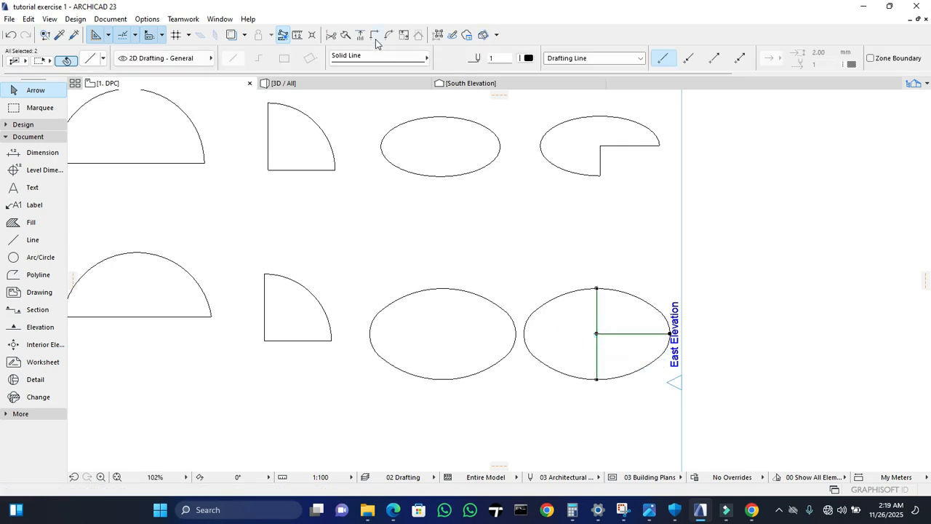
pyautogui.click(375, 38)
pyautogui.click(597, 289)
pyautogui.click(596, 378)
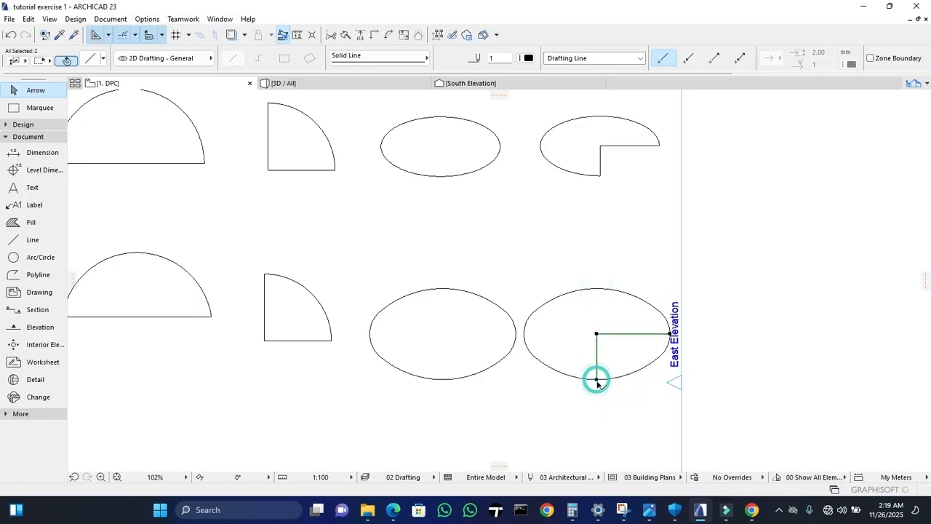
pyautogui.click(630, 391)
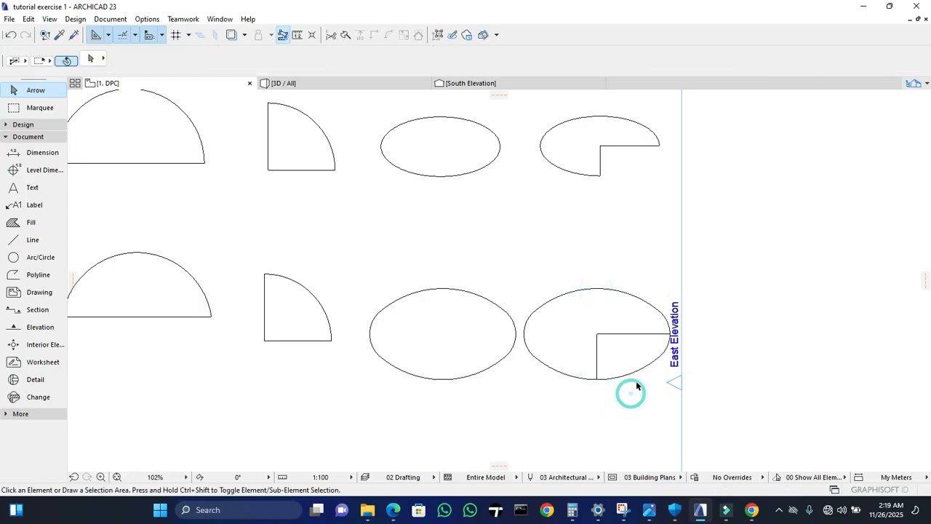
# - Shorten the copied oval's small right arc from its lower end up to the right end of the horizontal line
pyautogui.click(665, 314)
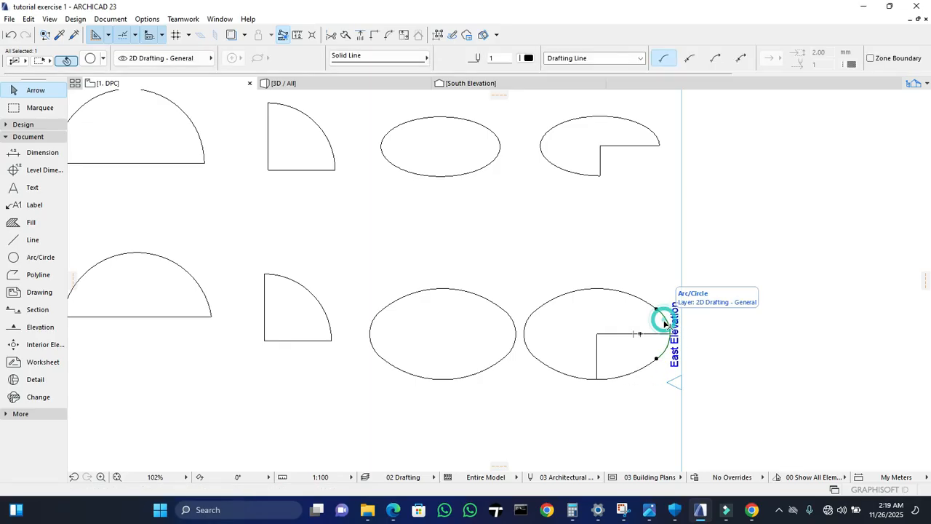
pyautogui.click(656, 360)
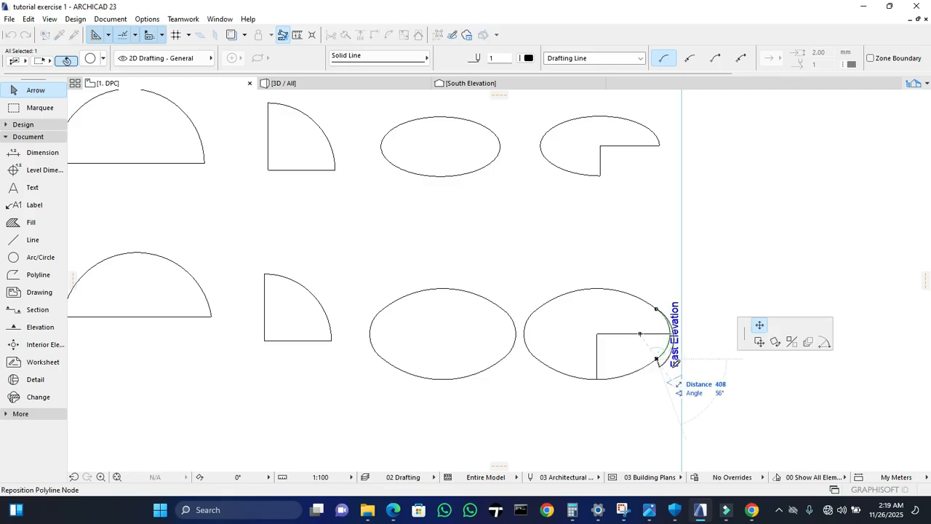
pyautogui.click(824, 341)
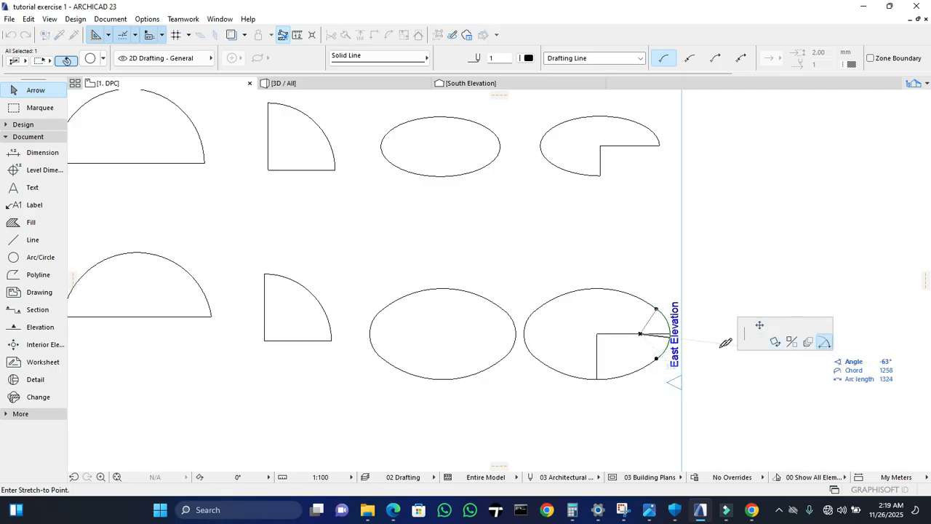
pyautogui.click(670, 334)
# - Shorten the copied oval's bottom arc from its right end back to the lower end of the vertical line
pyautogui.click(632, 370)
pyautogui.click(637, 370)
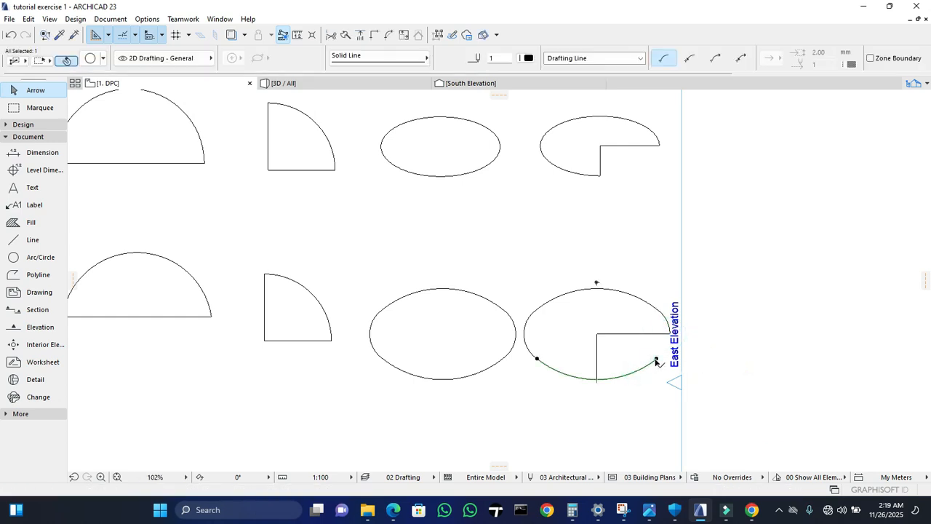
pyautogui.click(656, 360)
pyautogui.click(597, 379)
pyautogui.click(600, 393)
pyautogui.scroll(-3, 600, 393)
pyautogui.scroll(-3, 550, 322)
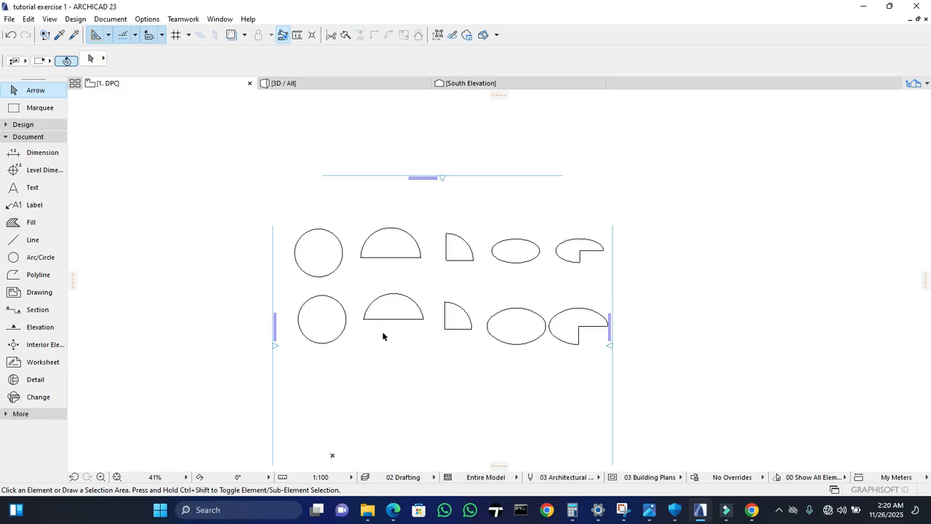
# - Inspect the lower semicircle's arc and base line by selecting each one individually
pyautogui.click(46, 274)
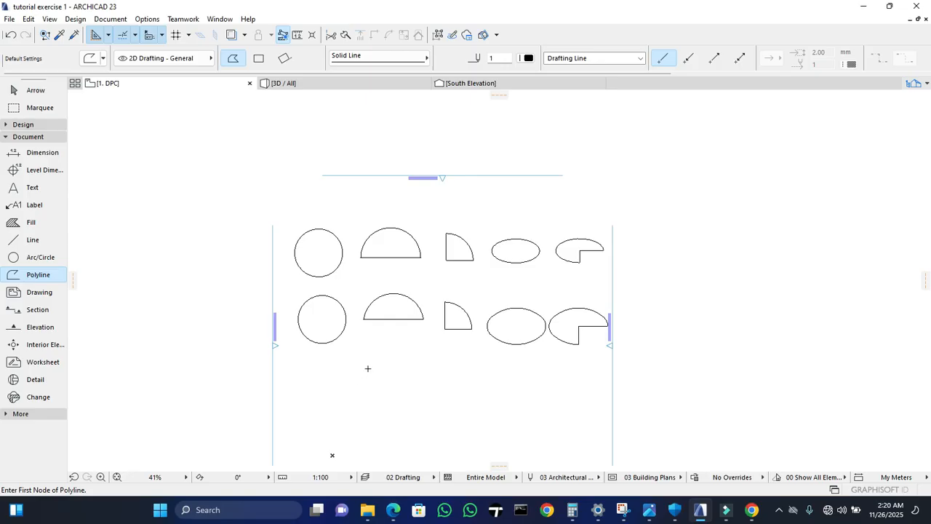
pyautogui.press('Escape')
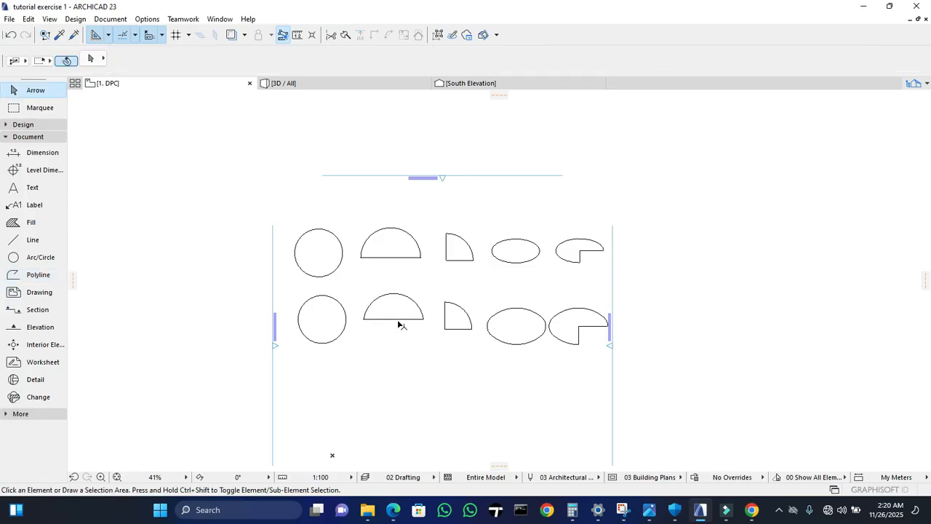
pyautogui.moveTo(407, 283); pyautogui.dragTo(378, 324)
pyautogui.press('Escape')
pyautogui.click(411, 302)
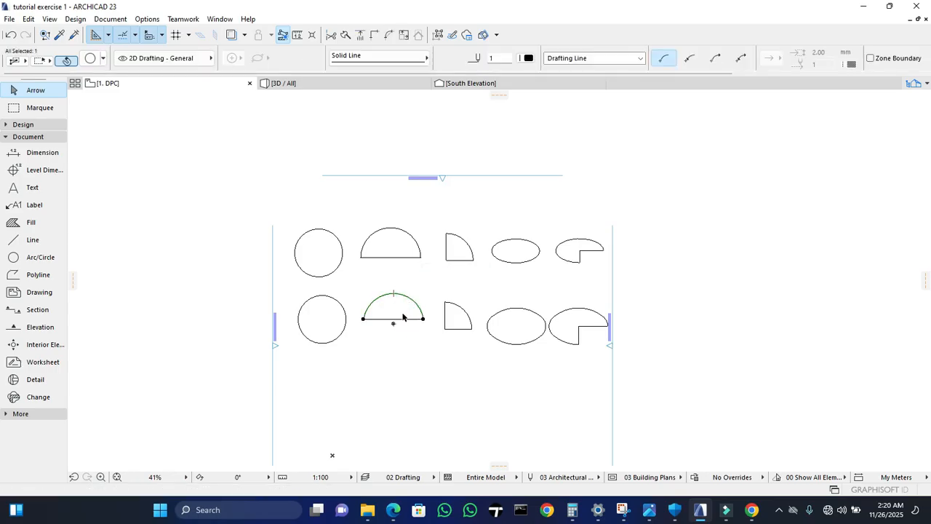
pyautogui.click(412, 319)
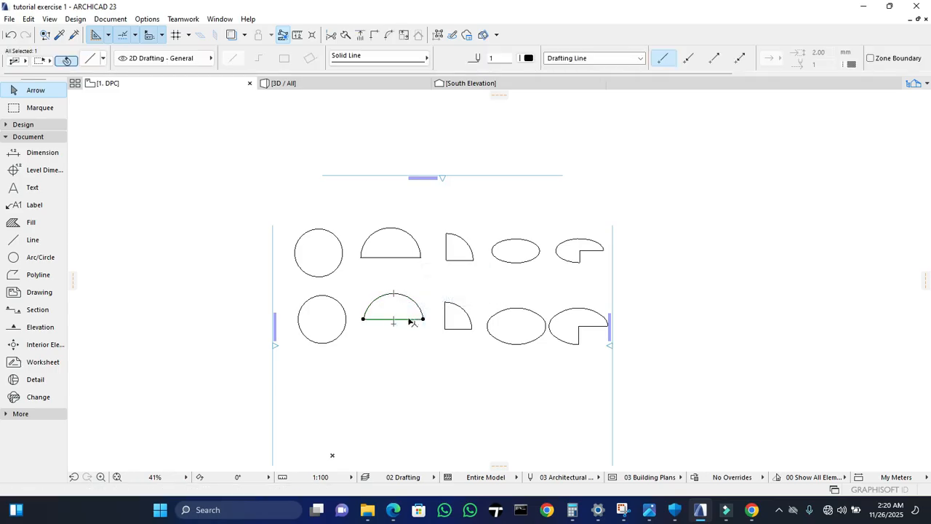
pyautogui.click(35, 275)
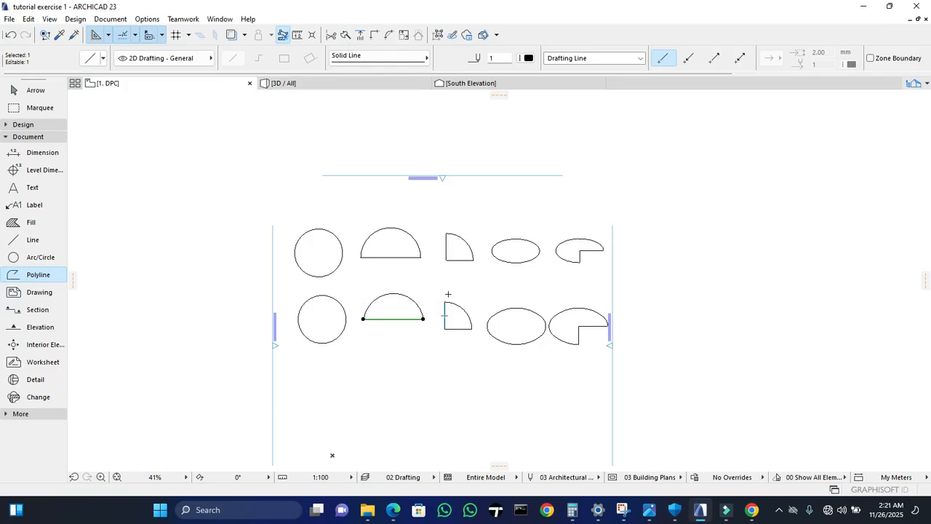
pyautogui.click(337, 367)
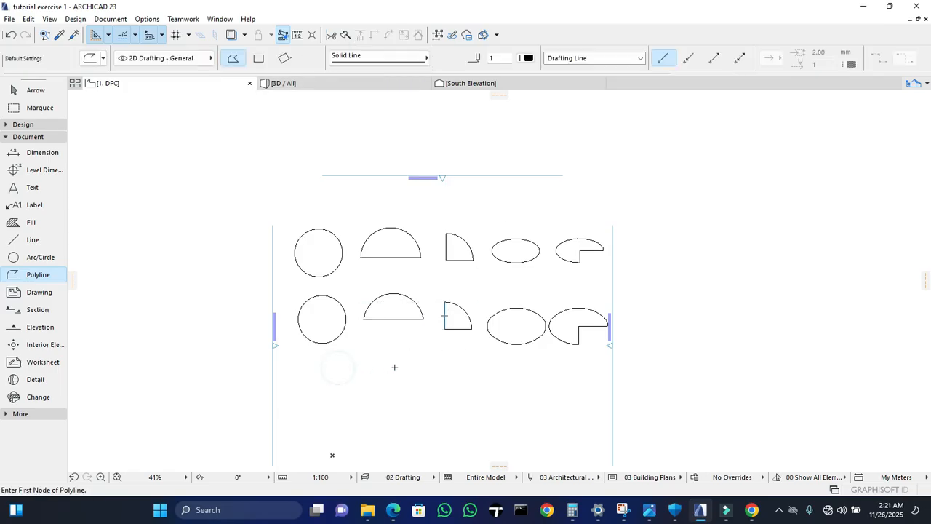
pyautogui.click(323, 362)
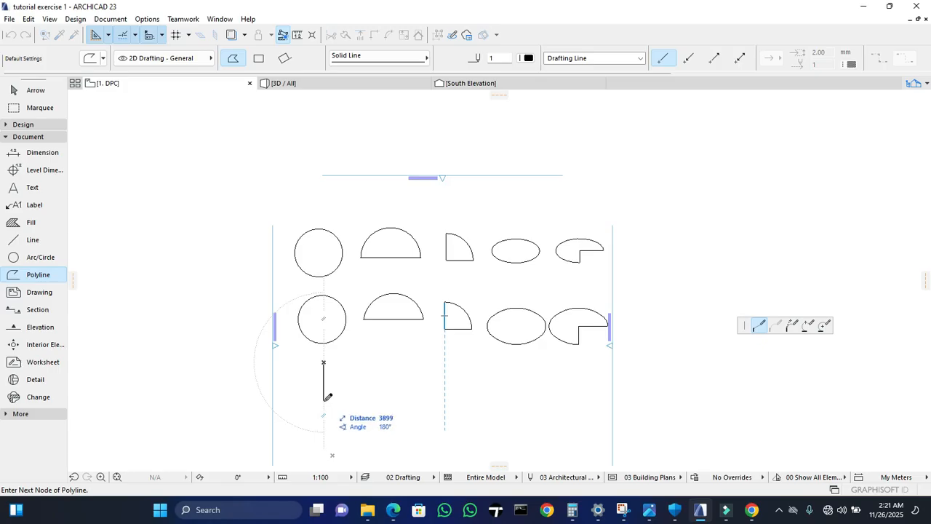
pyautogui.write('36')
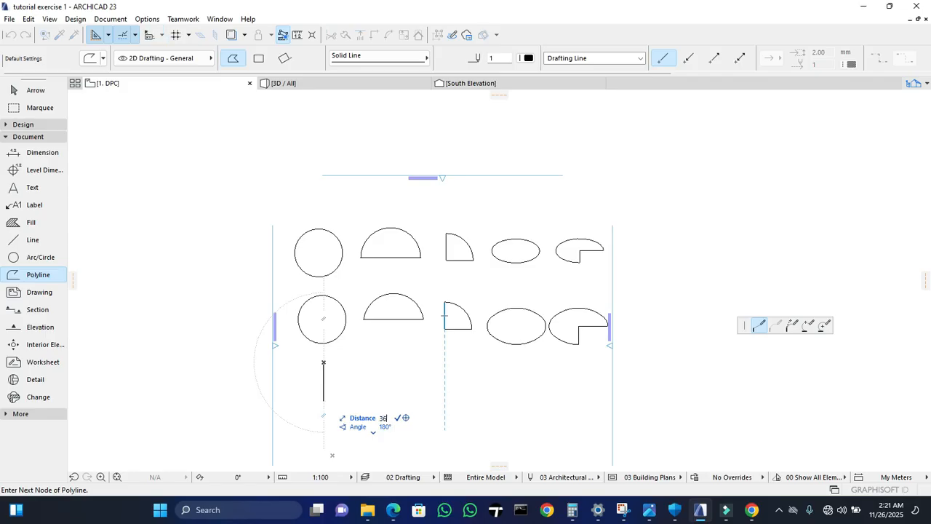
pyautogui.write('00')
pyautogui.press('Return')
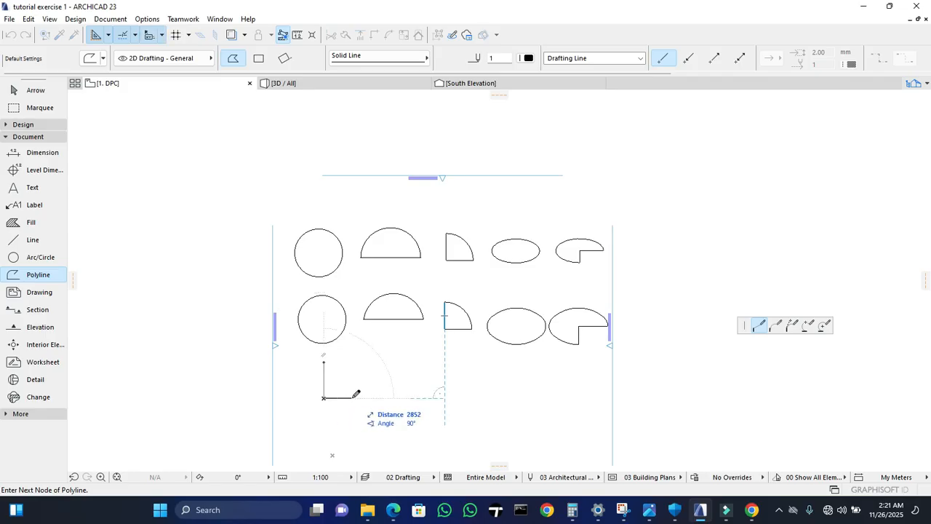
pyautogui.write('3600')
pyautogui.press('Return')
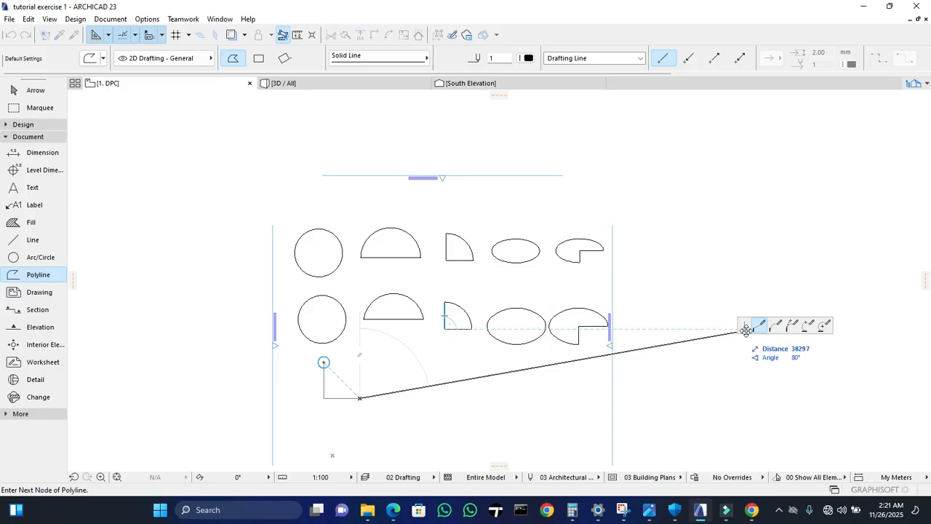
pyautogui.click(775, 325)
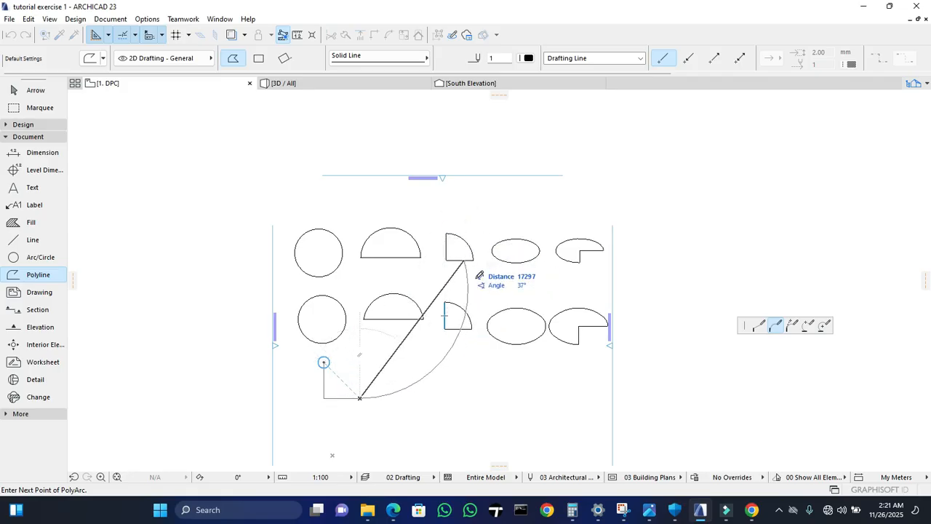
pyautogui.click(794, 331)
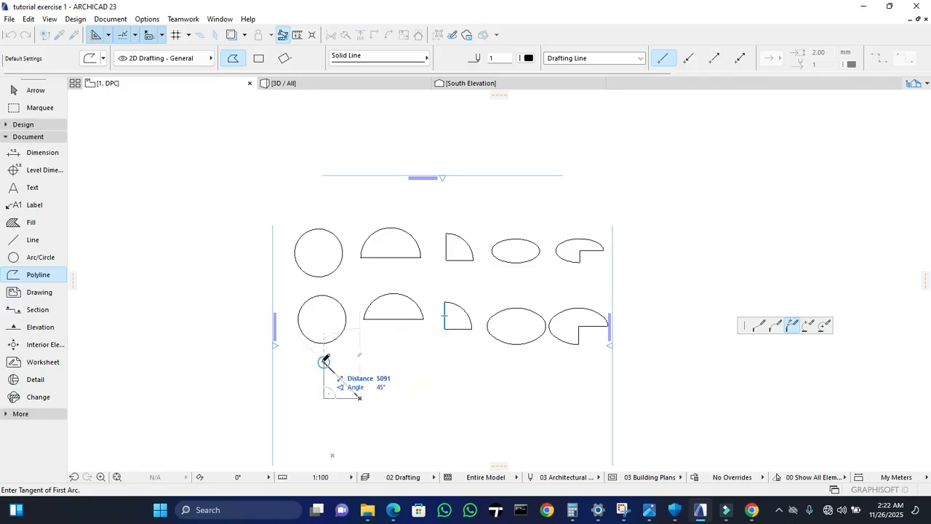
pyautogui.click(324, 362)
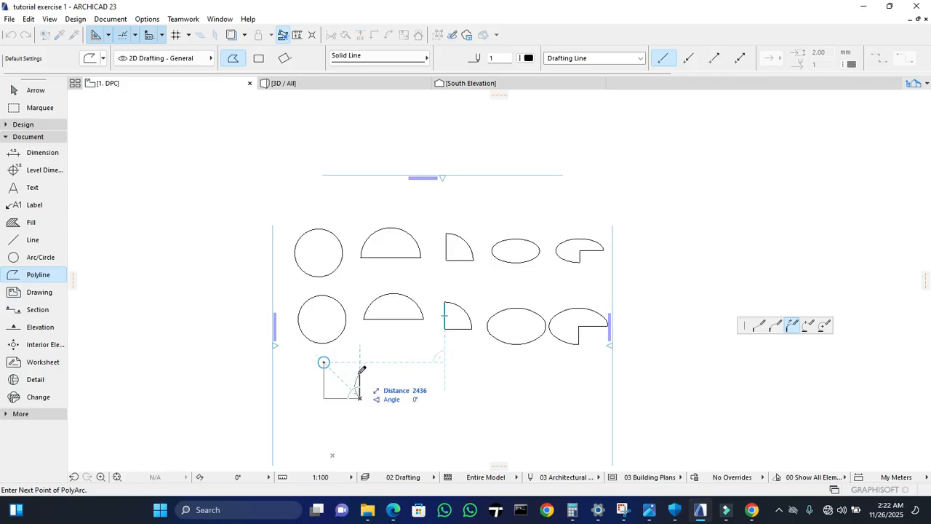
pyautogui.click(324, 359)
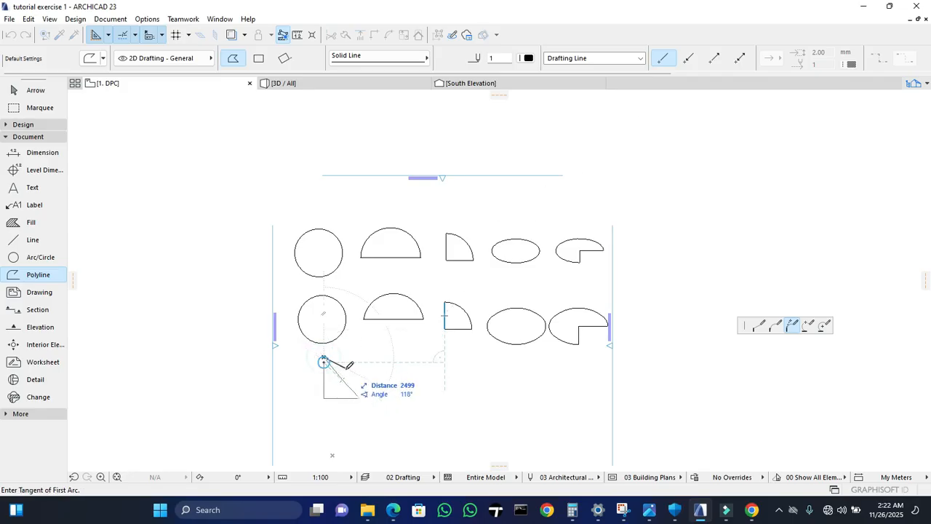
pyautogui.press('Escape')
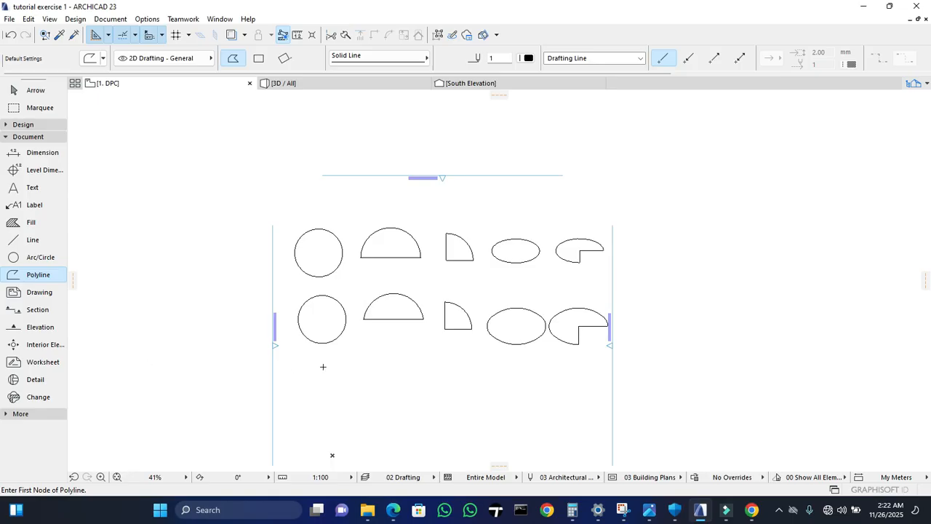
# - Start a polyline below the lower quarter circle with a 3600 segment downward and a 3600 segment to the right
pyautogui.click(447, 361)
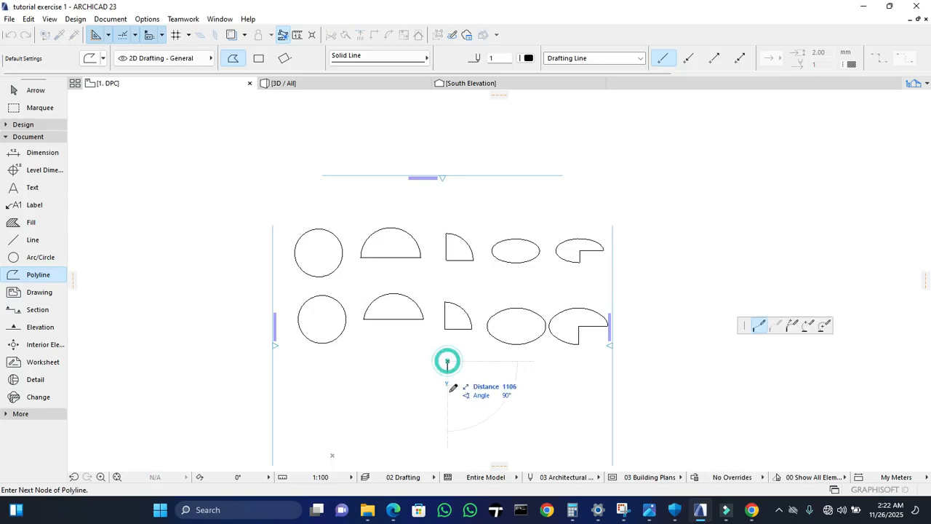
pyautogui.write('3')
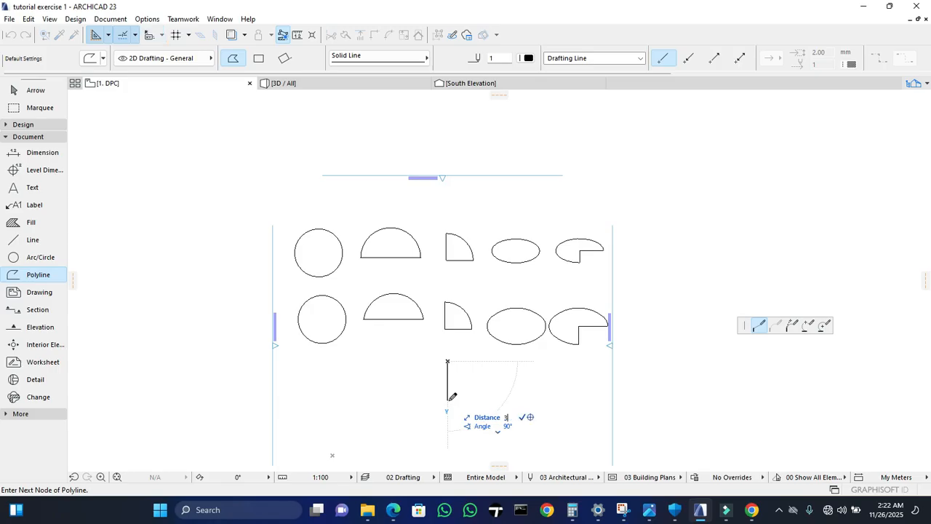
pyautogui.write('600')
pyautogui.press('Return')
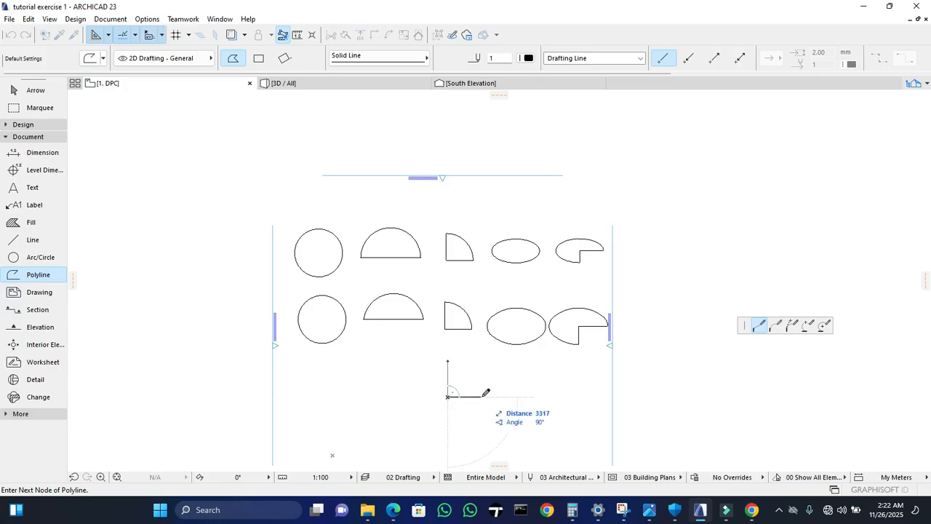
pyautogui.write('3')
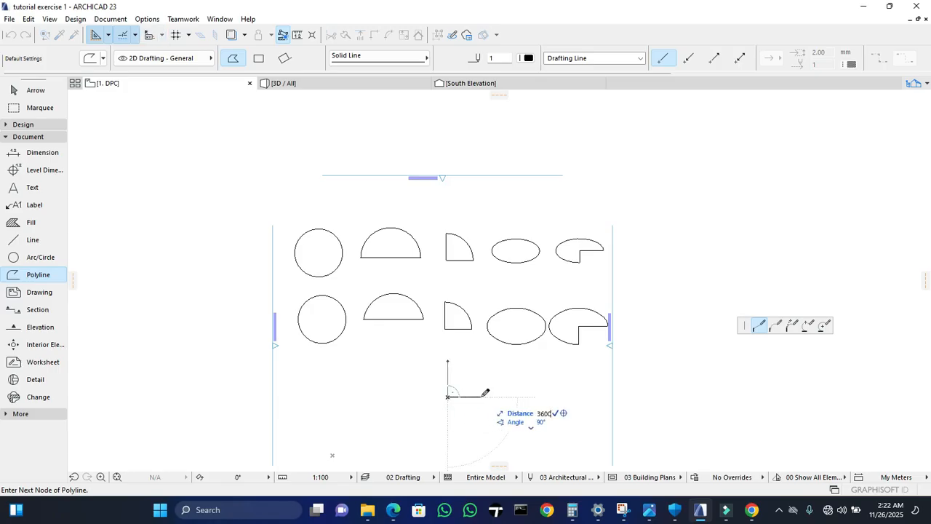
pyautogui.write('600')
pyautogui.press('Return')
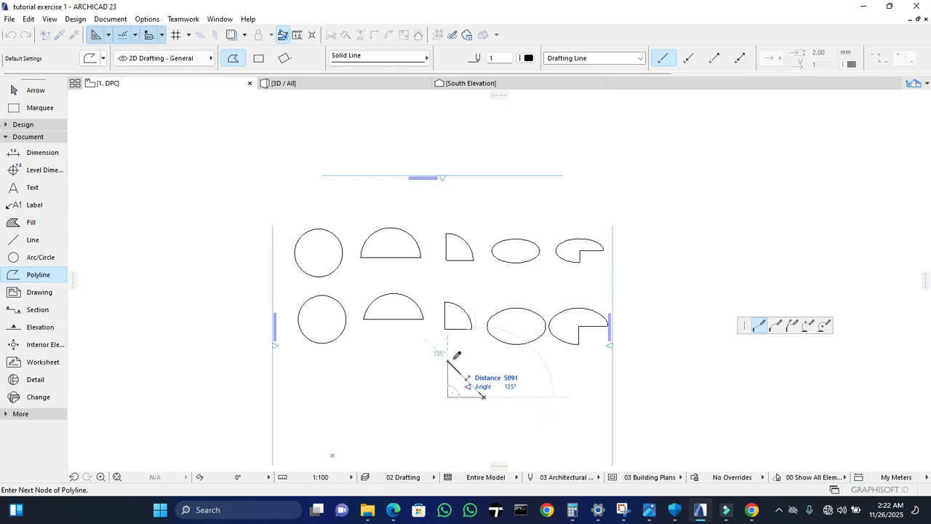
# - Close the polyline with a three-point arc through its start point, placing the third point at distance 3600 and ending the arc at the start
pyautogui.click(823, 326)
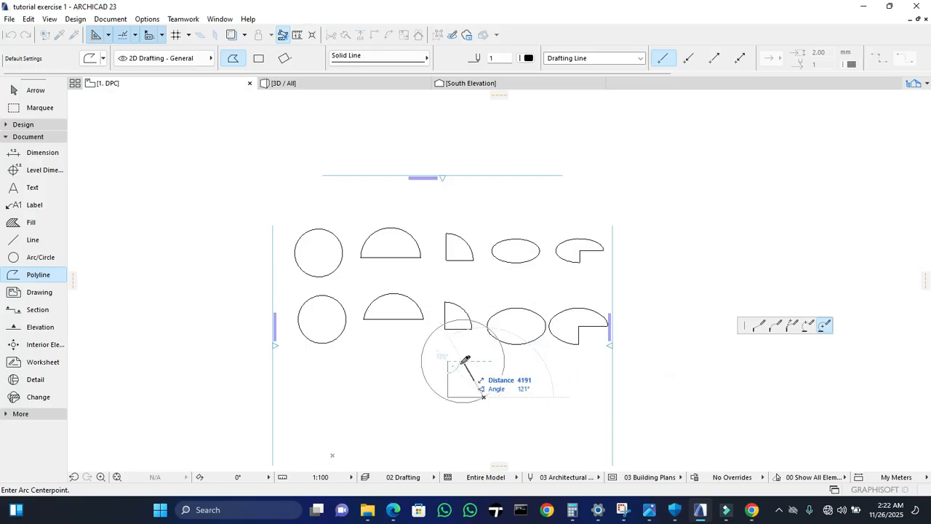
pyautogui.click(807, 325)
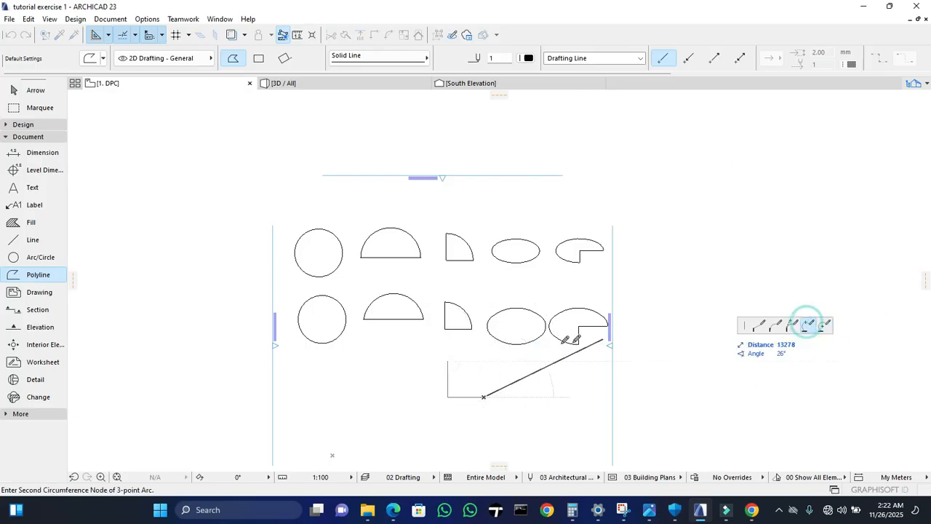
pyautogui.click(449, 361)
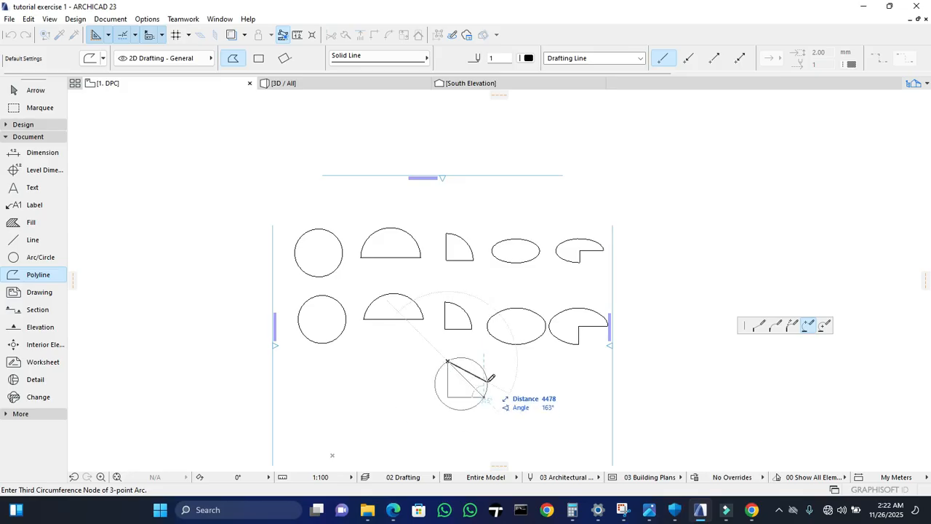
pyautogui.write('3600')
pyautogui.press('Return')
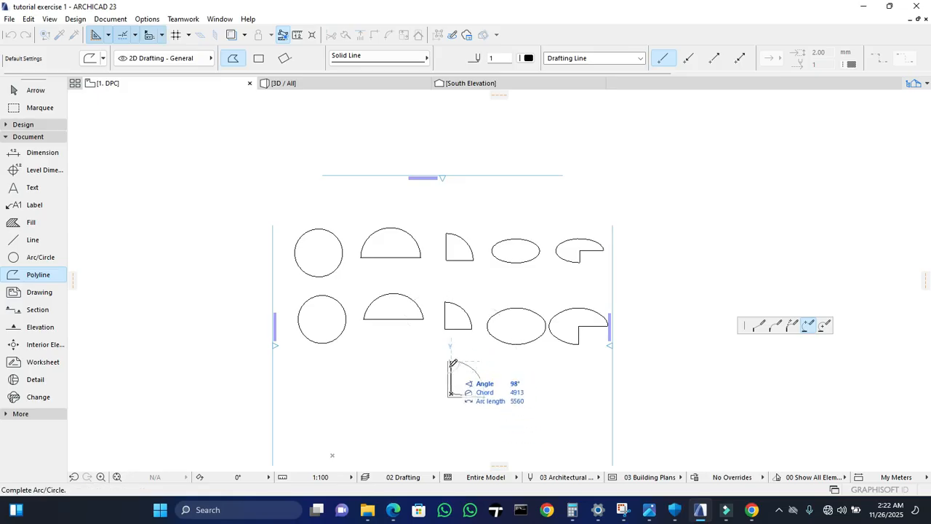
pyautogui.scroll(4, 451, 358)
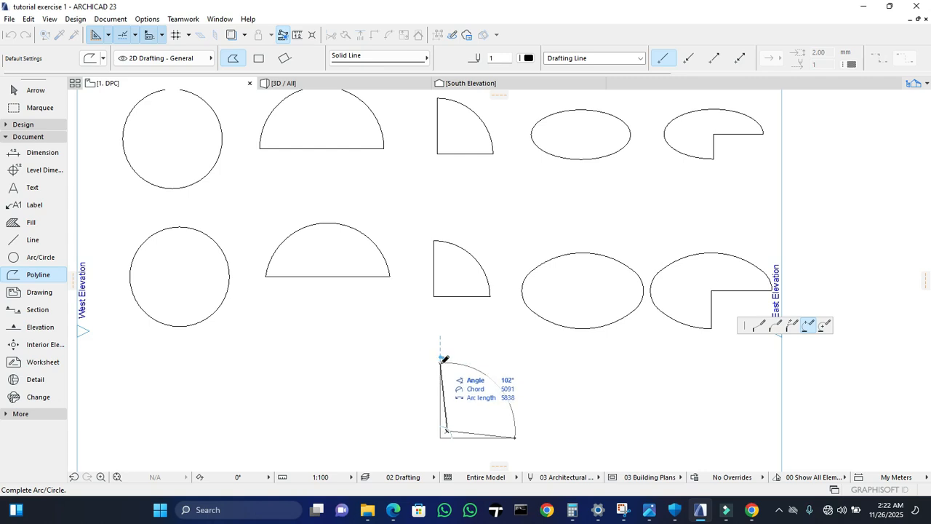
pyautogui.click(444, 358)
pyautogui.scroll(-1, 484, 316)
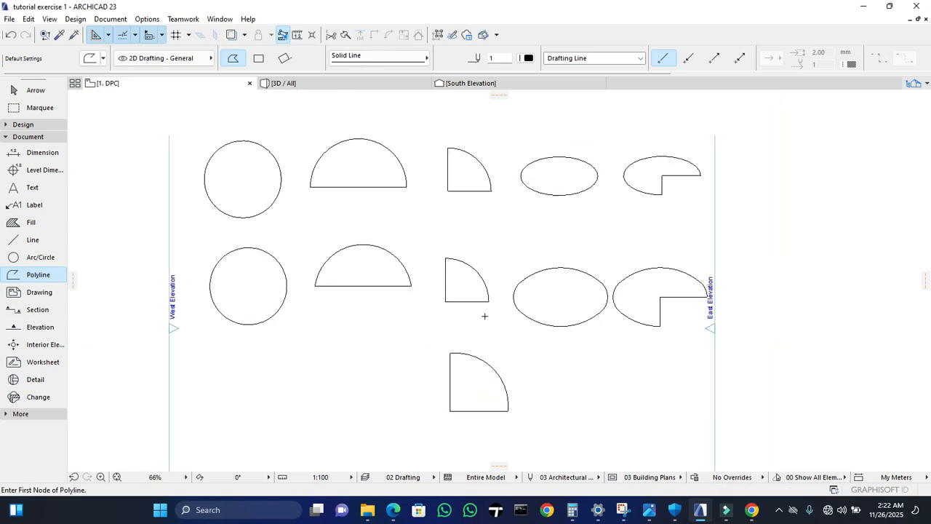
pyautogui.scroll(-1, 484, 316)
pyautogui.press('Escape')
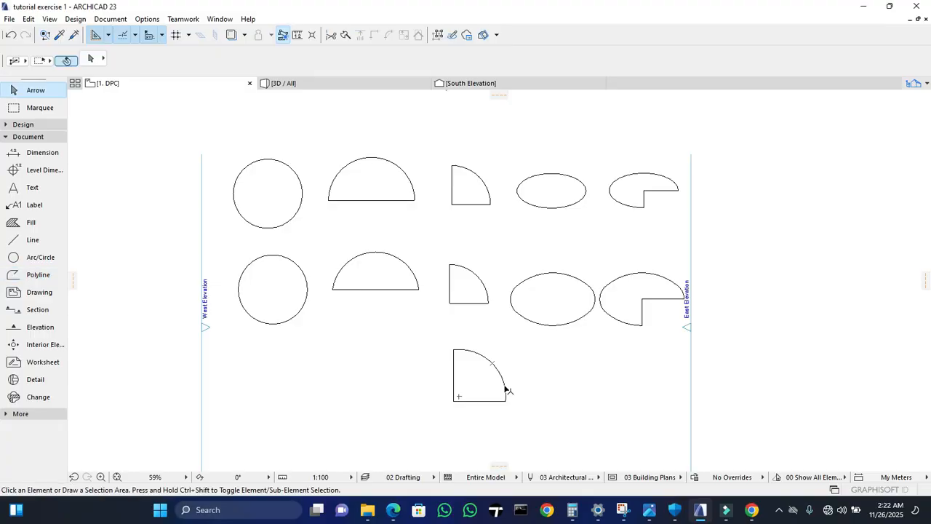
# - Inspect the new polyline quarter circle by selecting it from its base line and checking its outline
pyautogui.click(479, 397)
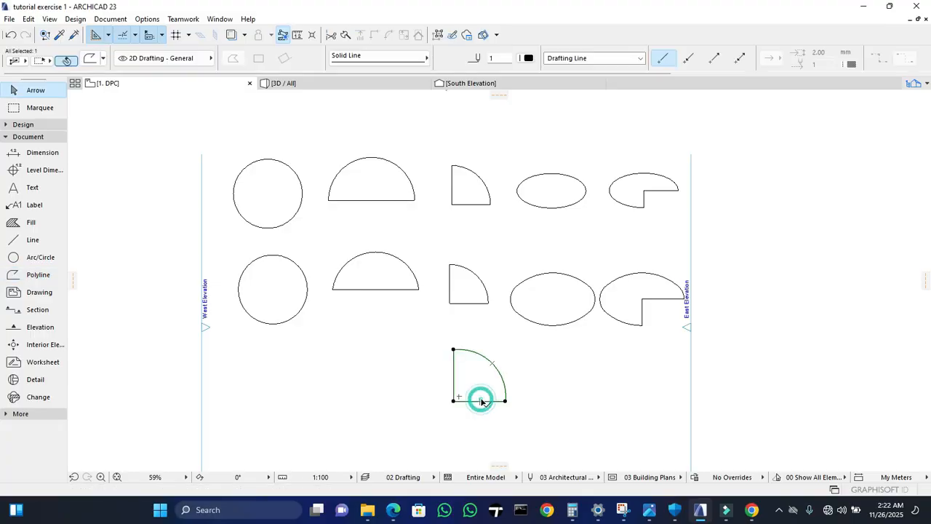
pyautogui.click(530, 393)
pyautogui.click(508, 399)
pyautogui.scroll(4, 489, 391)
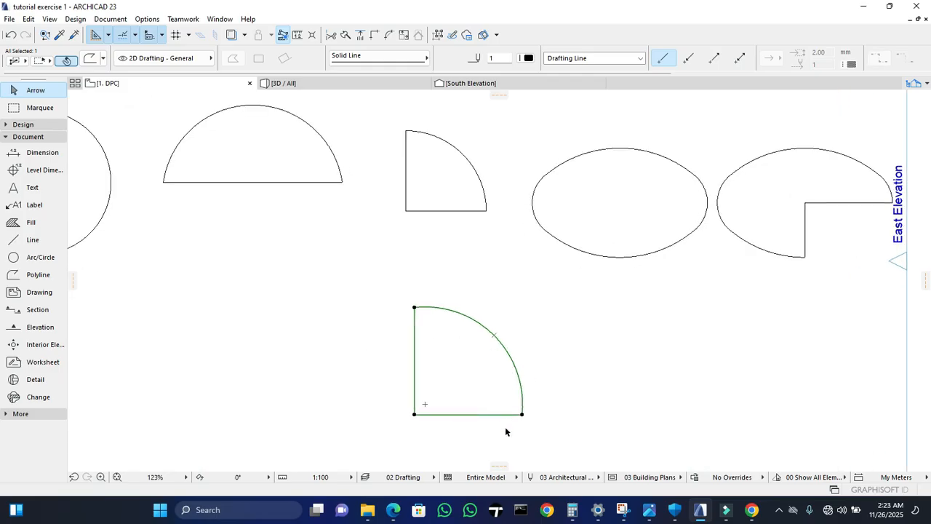
pyautogui.scroll(-3, 478, 346)
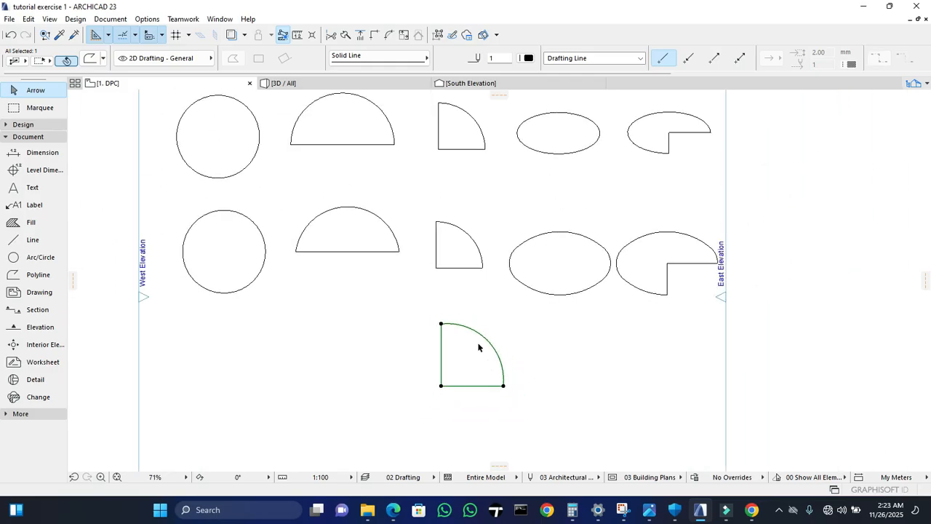
pyautogui.click(518, 345)
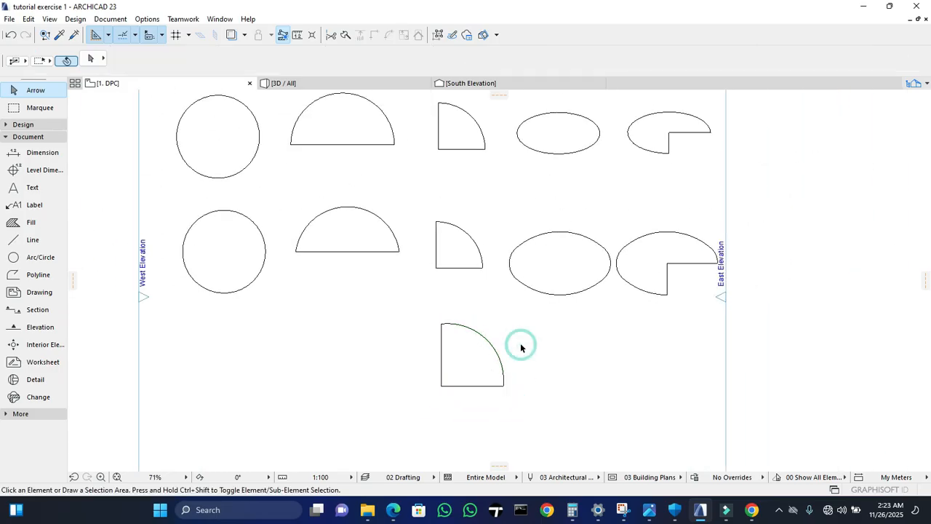
# - Compare the middle-row quarter circle's base, side and arc with the polyline quarter circle by selecting each in turn
pyautogui.click(477, 270)
pyautogui.click(439, 250)
pyautogui.click(465, 240)
pyautogui.click(512, 353)
pyautogui.click(500, 363)
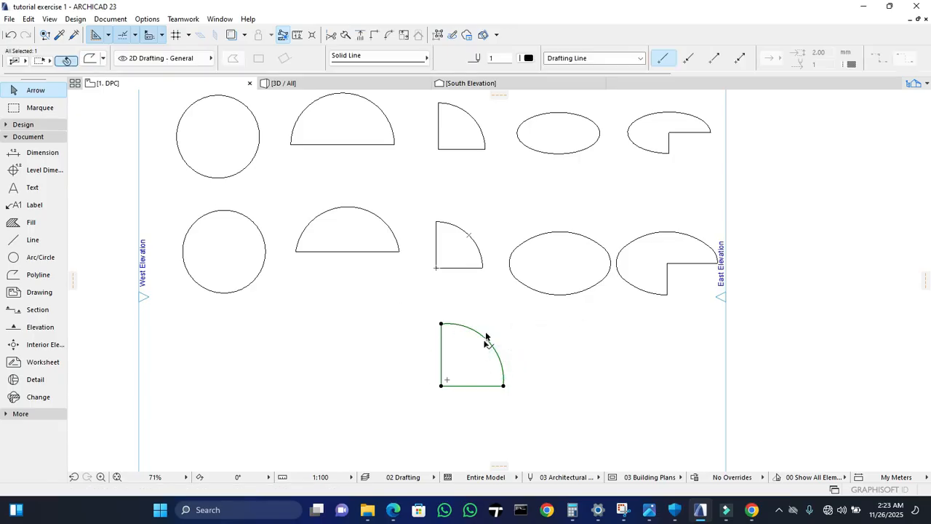
pyautogui.click(448, 267)
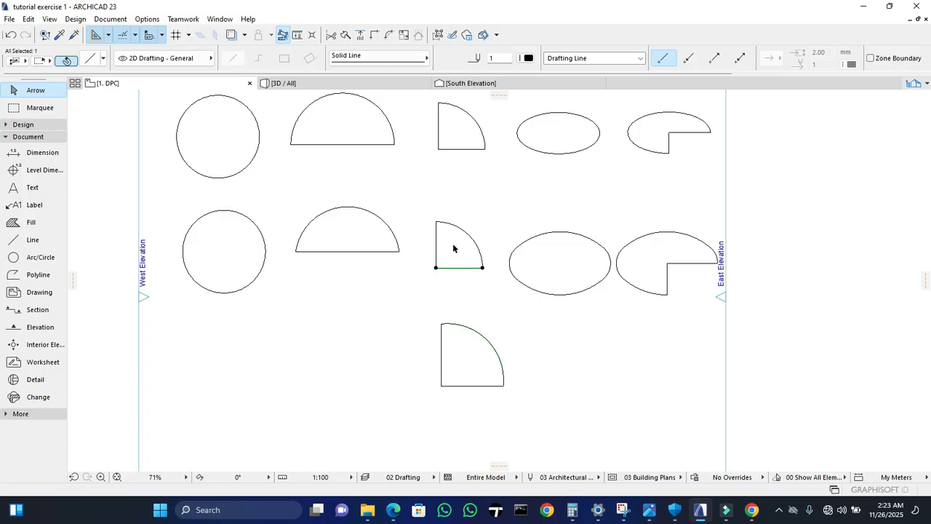
pyautogui.rightClick(453, 248)
pyautogui.moveTo(499, 347)
pyautogui.click(630, 360)
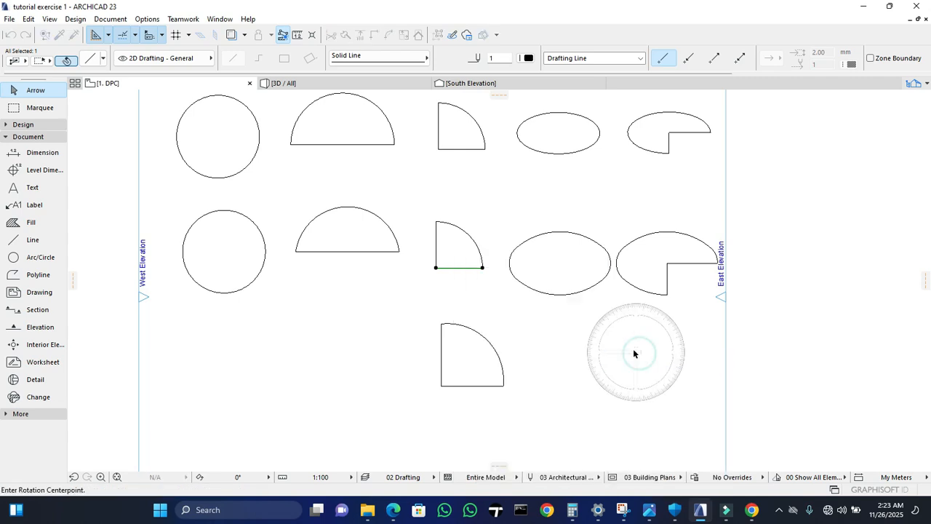
pyautogui.press('Escape')
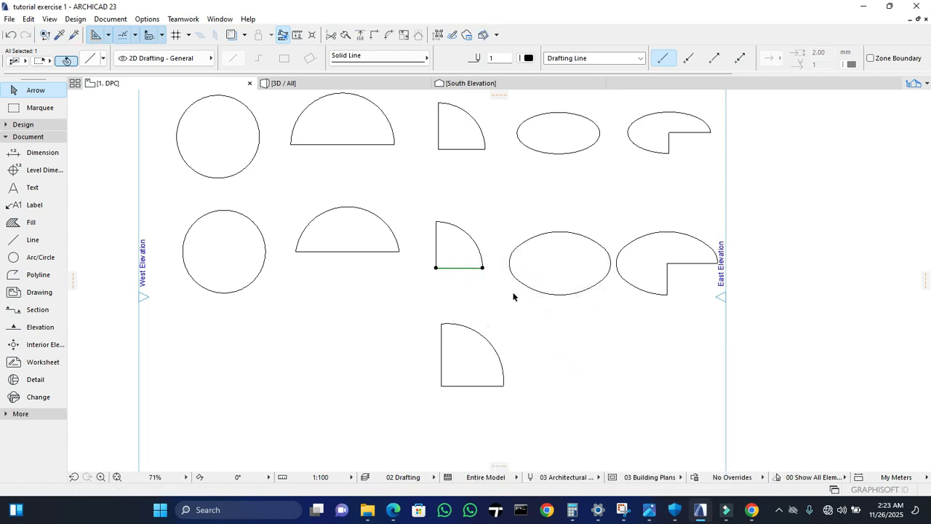
# - Move the middle-row quarter circle's base line down and to the left, away from its arc
pyautogui.rightClick(474, 273)
pyautogui.moveTo(598, 129)
pyautogui.click(630, 129)
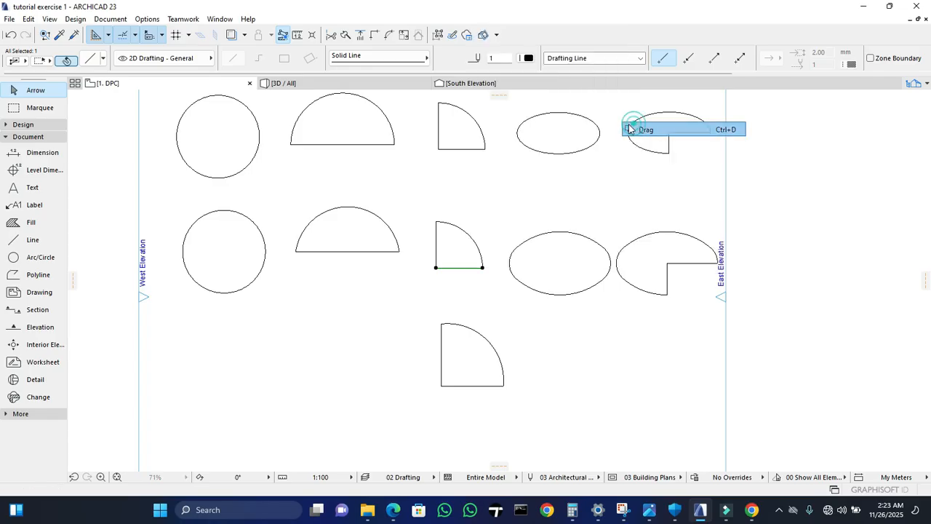
pyautogui.click(466, 268)
pyautogui.click(430, 291)
# - Try moving the polyline quarter circle to the right as one piece, and undo both this move and the base line's move
pyautogui.click(465, 385)
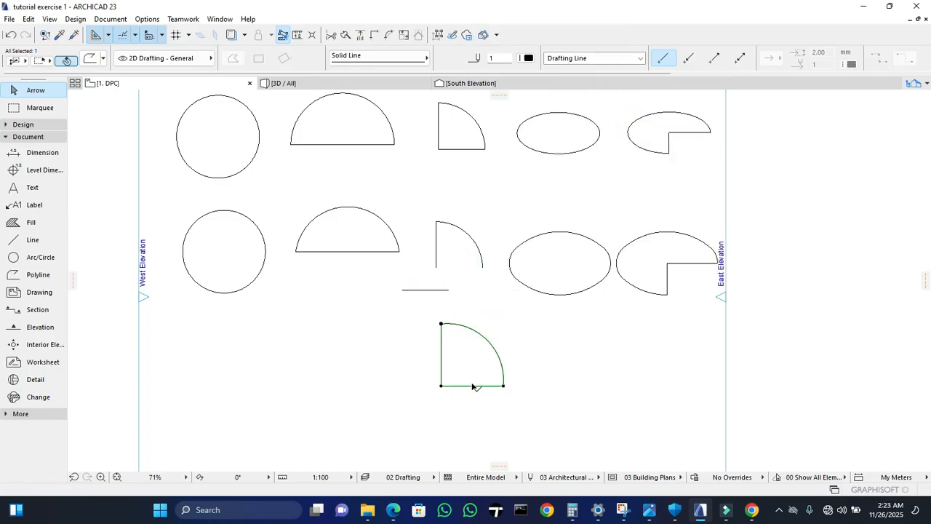
pyautogui.rightClick(472, 377)
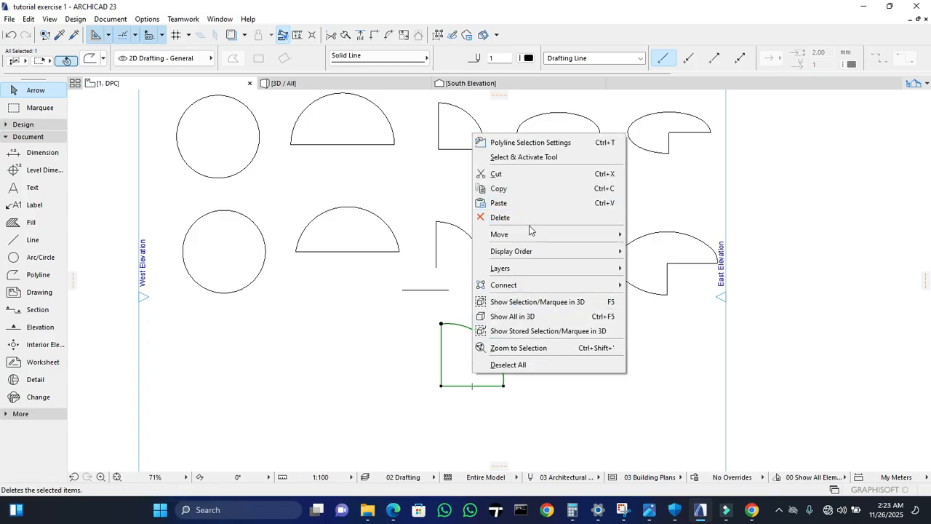
pyautogui.moveTo(535, 232)
pyautogui.click(647, 235)
pyautogui.click(469, 386)
pyautogui.click(520, 381)
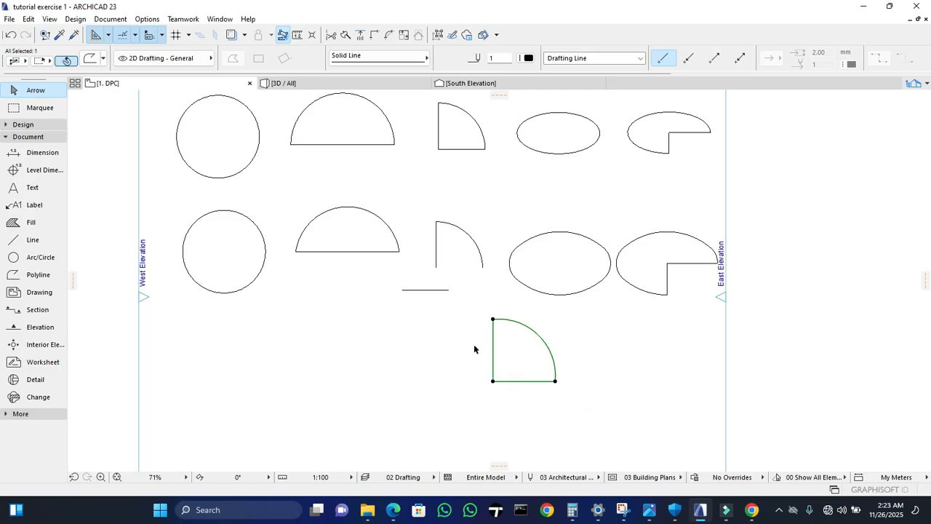
pyautogui.hotkey('ctrl', 'z')
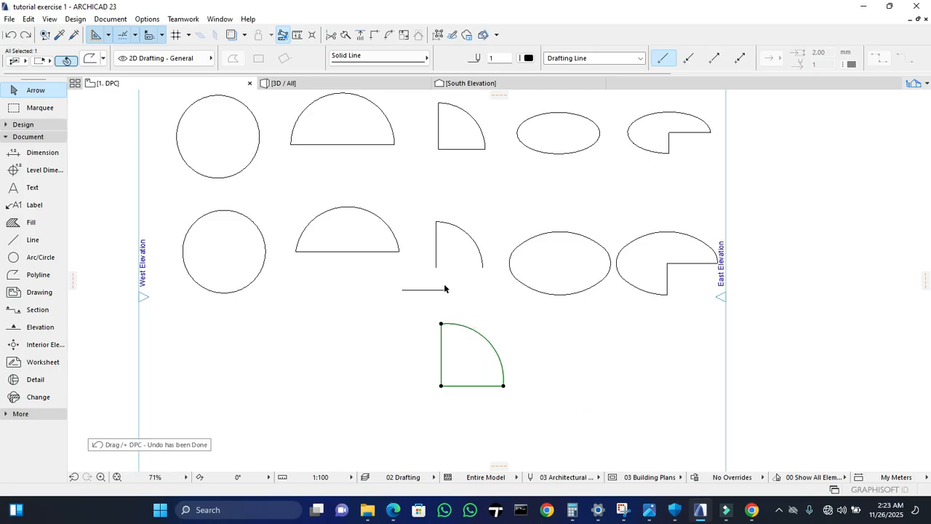
pyautogui.hotkey('ctrl', 'z')
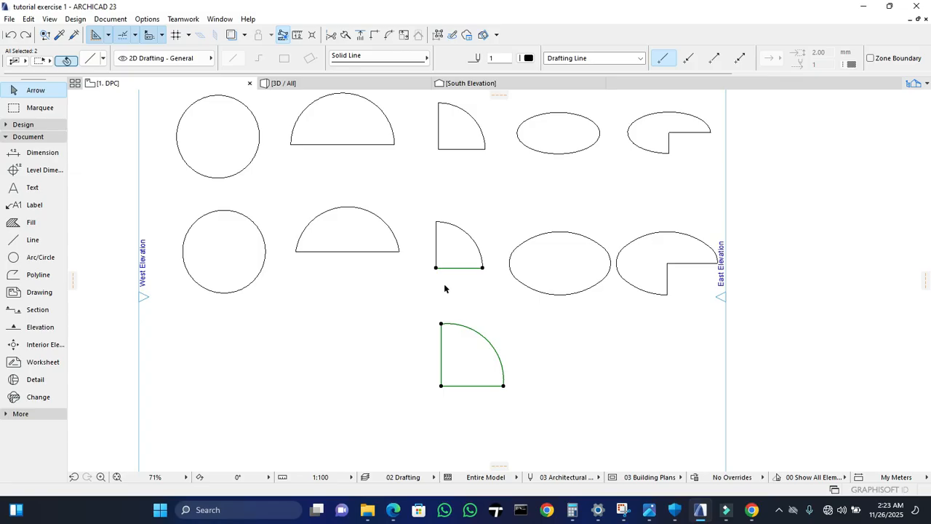
# - Start a fill polygon left of the polyline quarter circle with a 2400 segment downward and a 2400 segment to the left
pyautogui.click(31, 222)
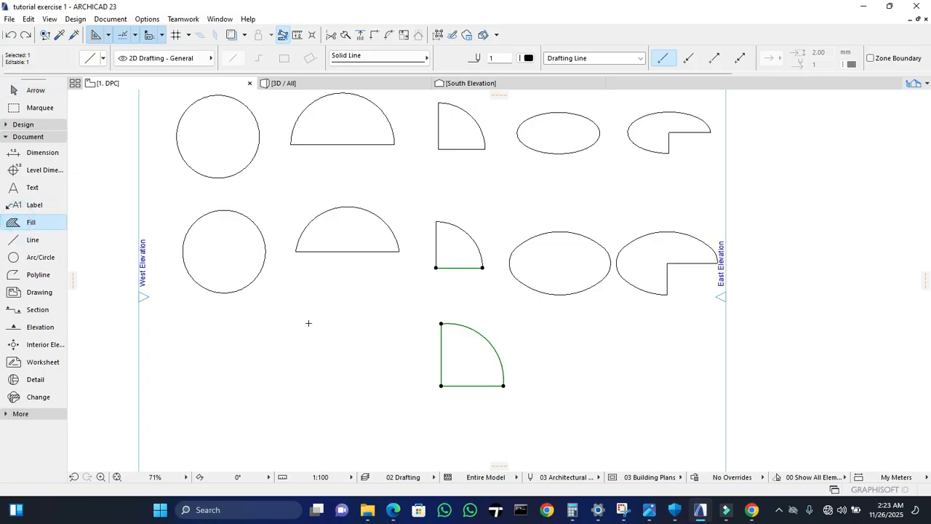
pyautogui.press('Escape')
pyautogui.click(340, 326)
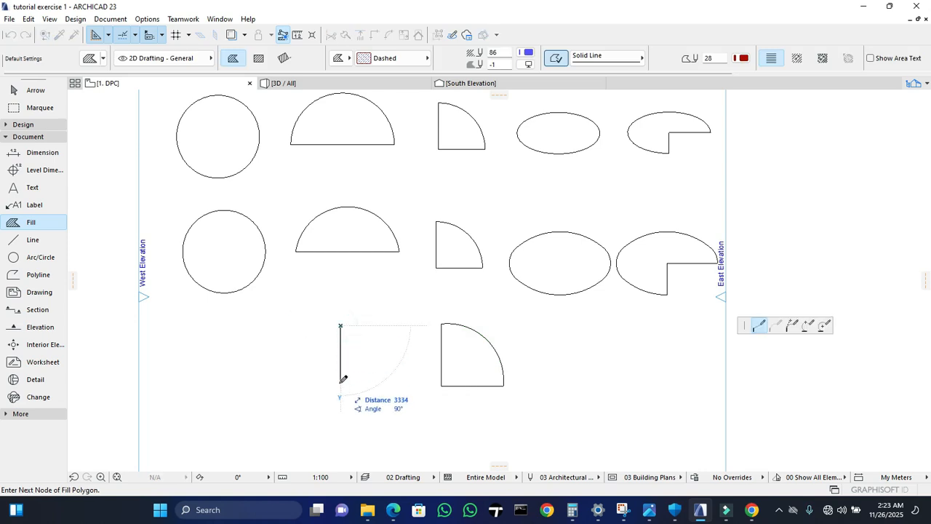
pyautogui.write('2400')
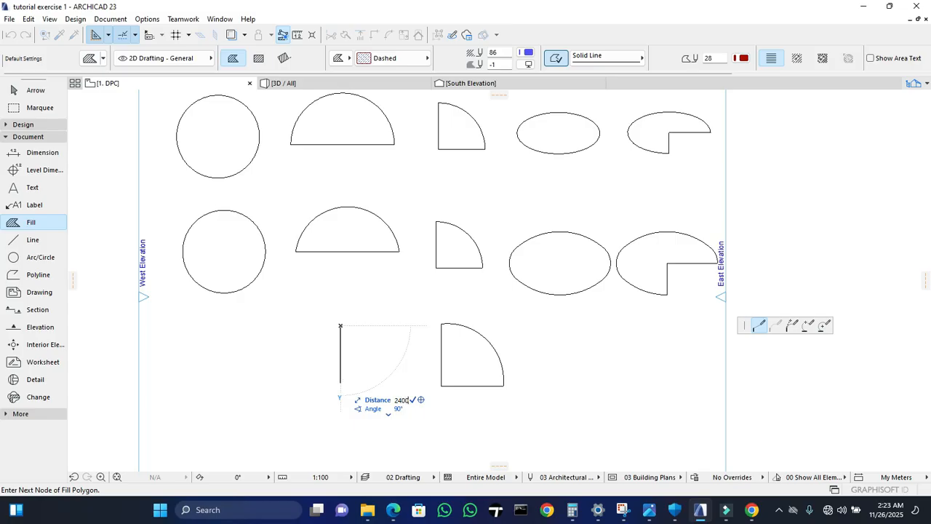
pyautogui.press('Return')
pyautogui.write('2')
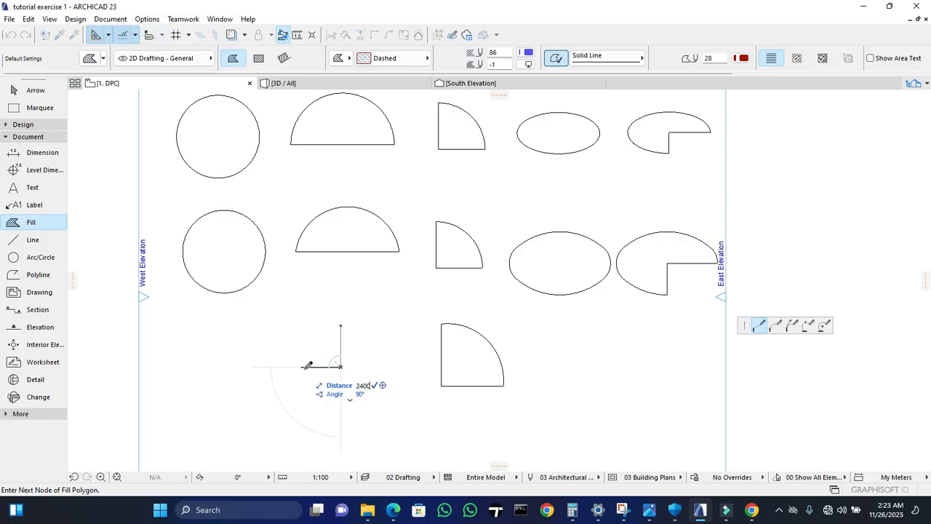
pyautogui.write('400')
pyautogui.press('Return')
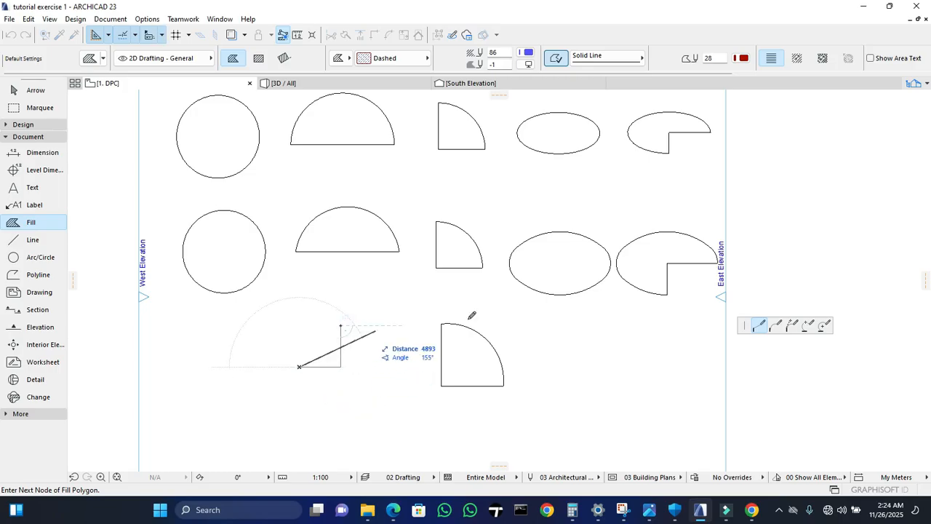
# - Close the fill with a three-point arc through its start point, placing the third point at distance 2400 and ending at the start
pyautogui.click(807, 325)
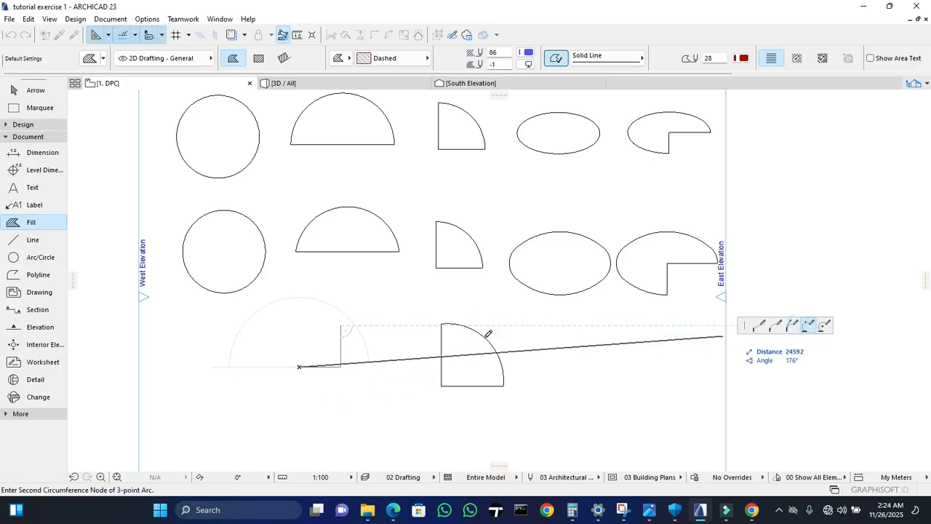
pyautogui.click(341, 324)
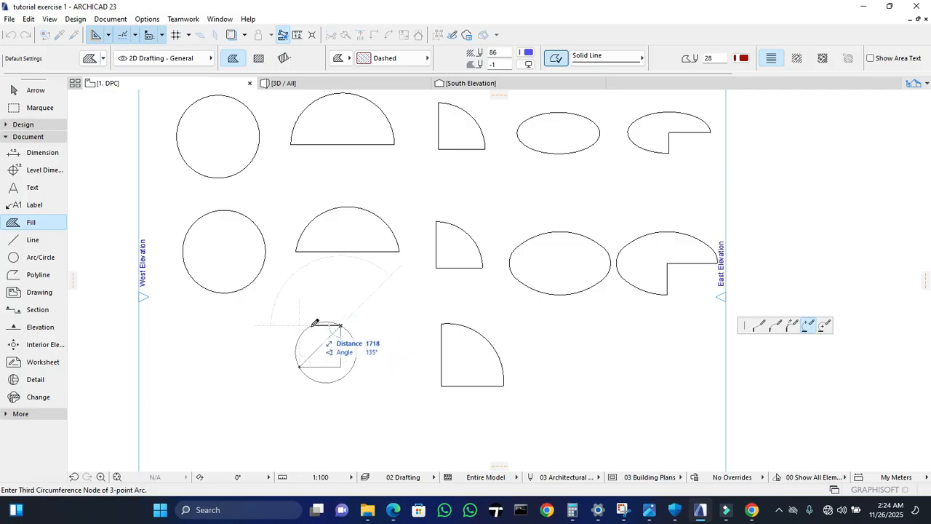
pyautogui.write('240')
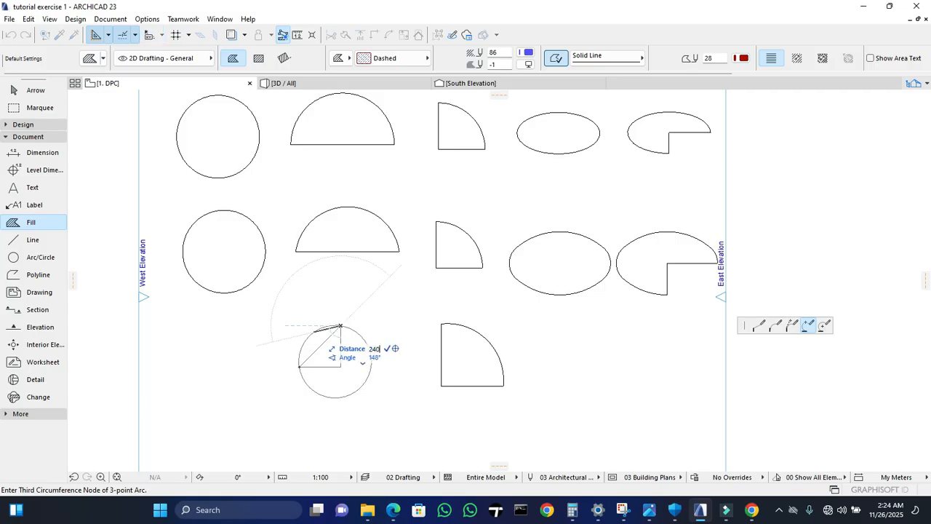
pyautogui.press('Return')
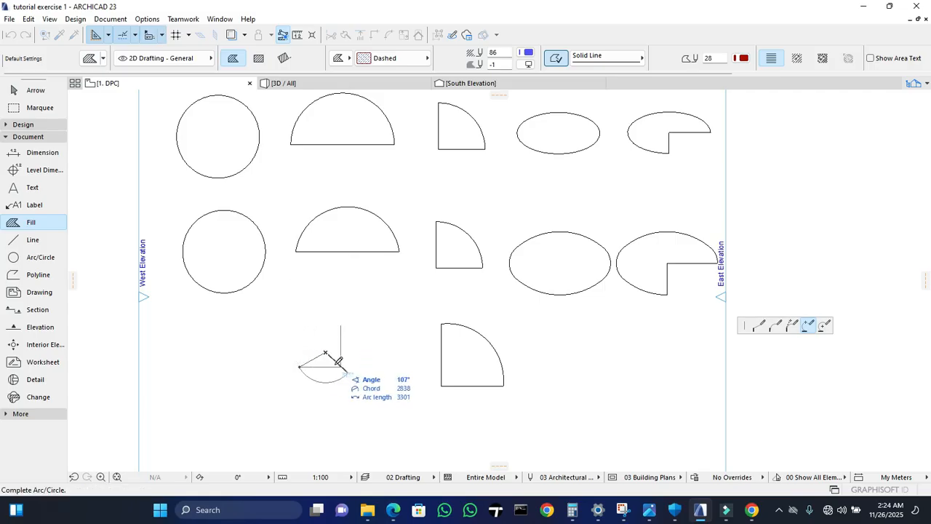
pyautogui.click(343, 324)
pyautogui.scroll(3, 329, 346)
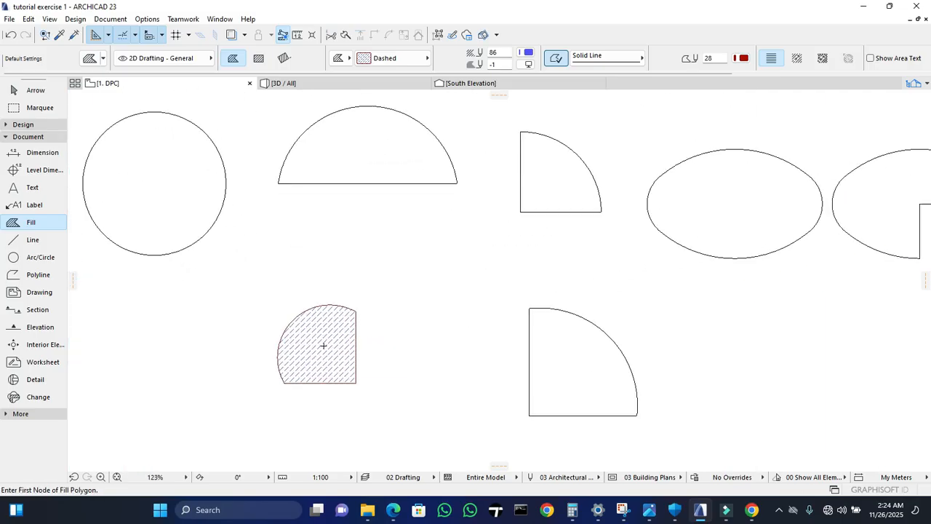
pyautogui.press('Escape')
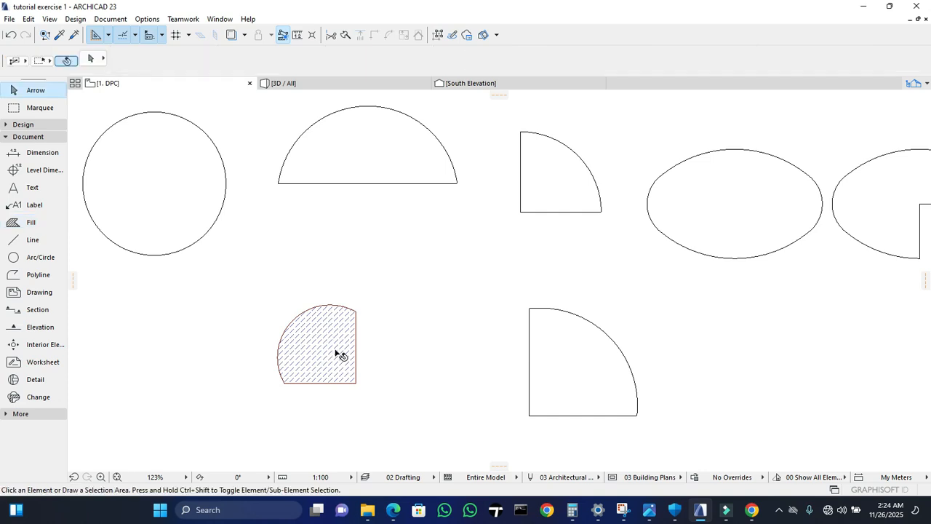
# - Reshape the fill's curved edge to an arc radius of 2400 so it forms a quarter circle
pyautogui.click(337, 354)
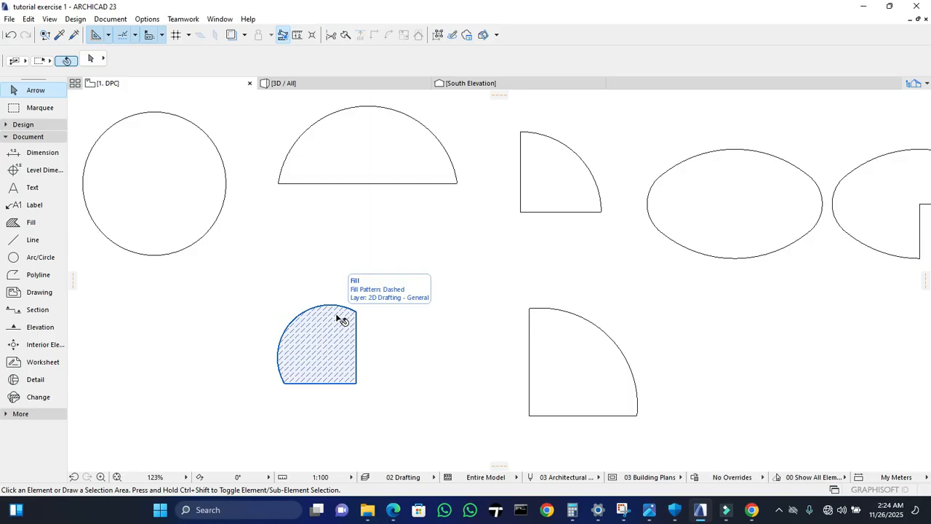
pyautogui.scroll(-2, 331, 329)
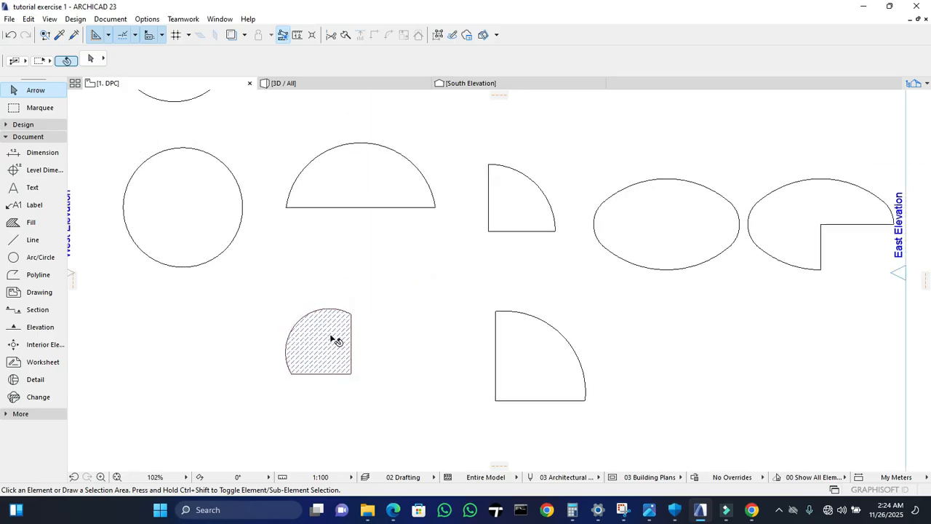
pyautogui.scroll(3, 331, 335)
pyautogui.click(295, 304)
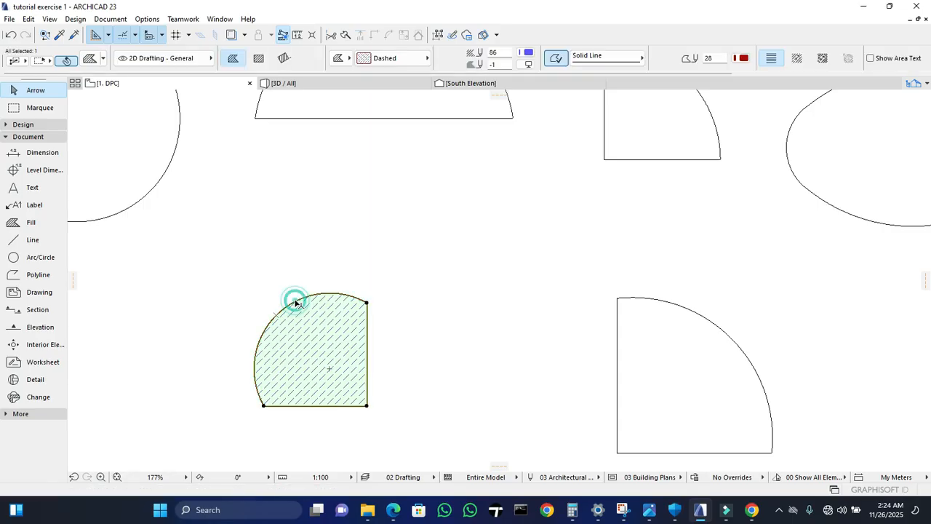
pyautogui.click(295, 302)
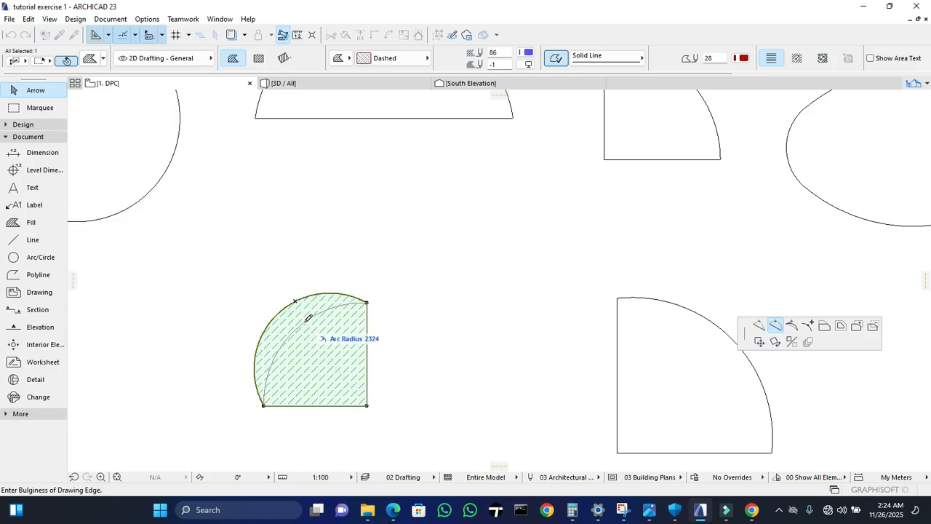
pyautogui.write('2')
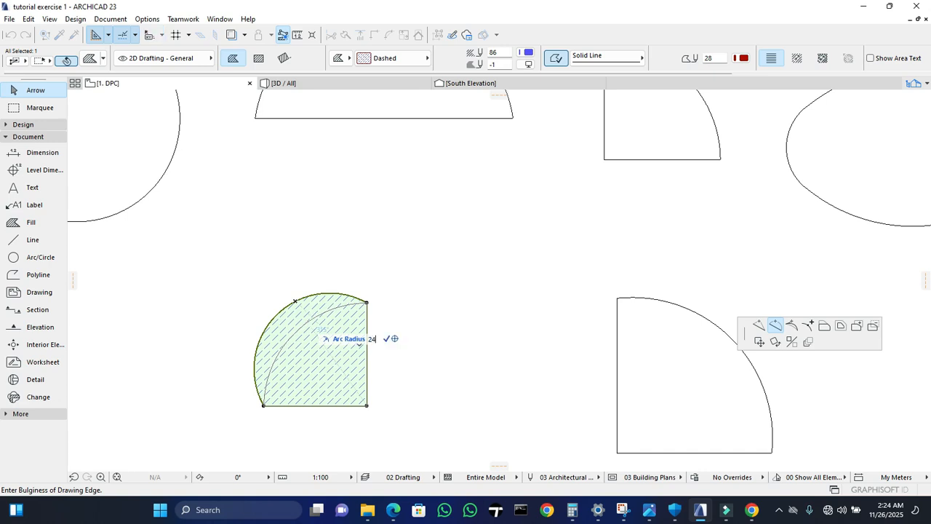
pyautogui.press('Return')
pyautogui.press('Escape')
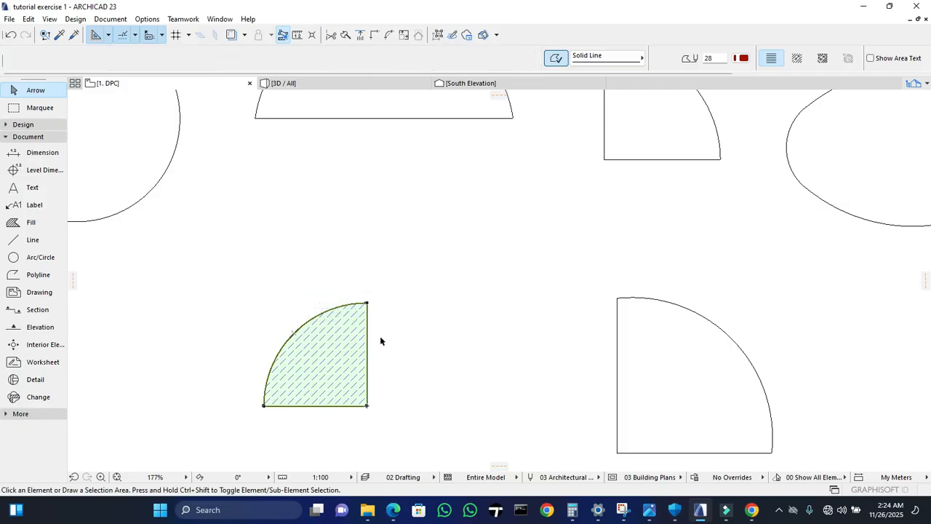
# - Move the polyline quarter circle left so it partly overlaps the hatched fill quarter circle
pyautogui.scroll(-1, 385, 320)
pyautogui.scroll(-3, 384, 320)
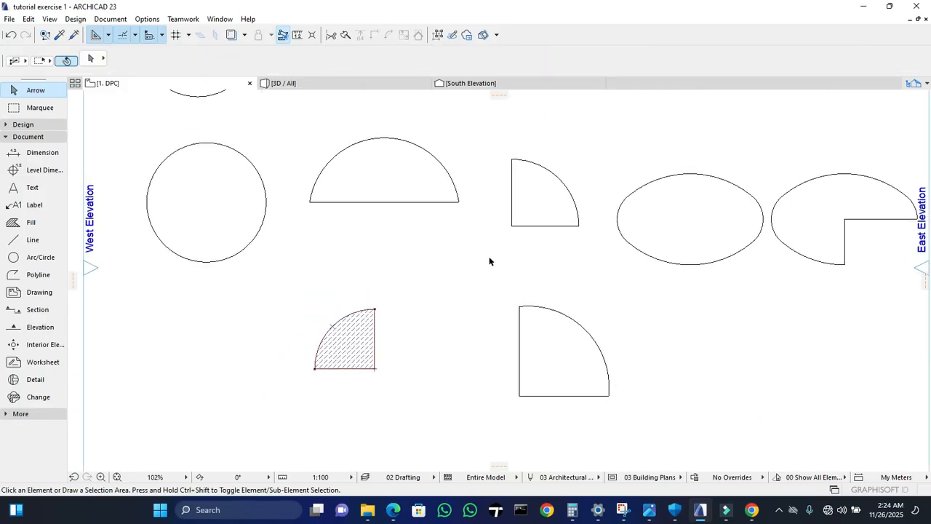
pyautogui.scroll(-1, 357, 328)
pyautogui.scroll(-2, 375, 304)
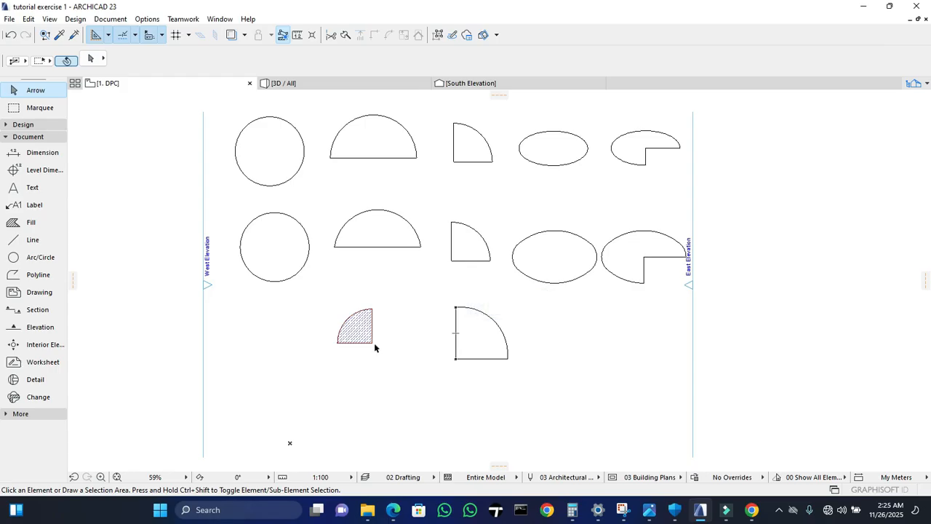
pyautogui.click(456, 352)
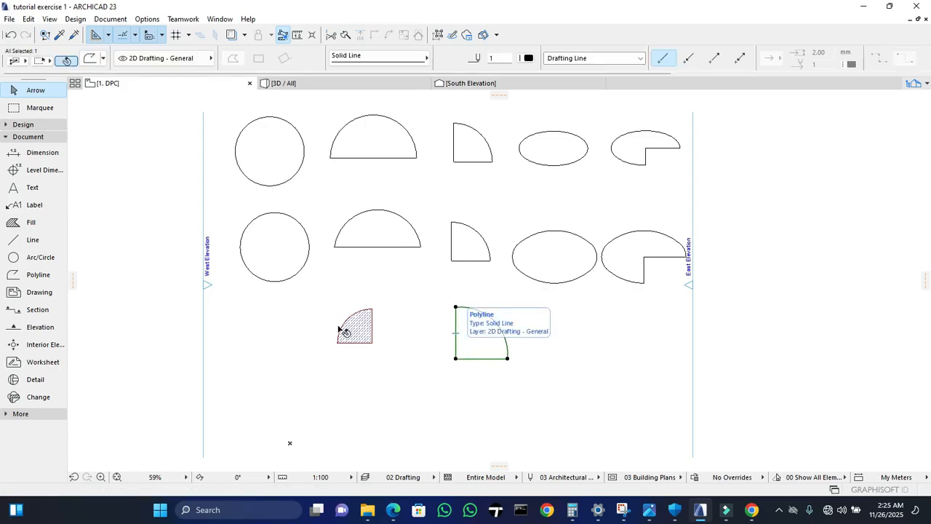
pyautogui.rightClick(449, 361)
pyautogui.moveTo(509, 218)
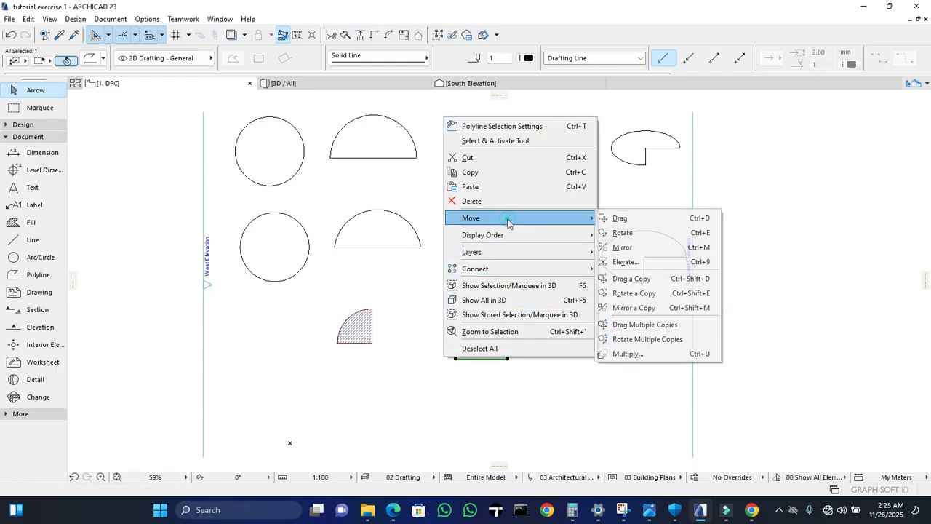
pyautogui.click(611, 219)
pyautogui.click(474, 362)
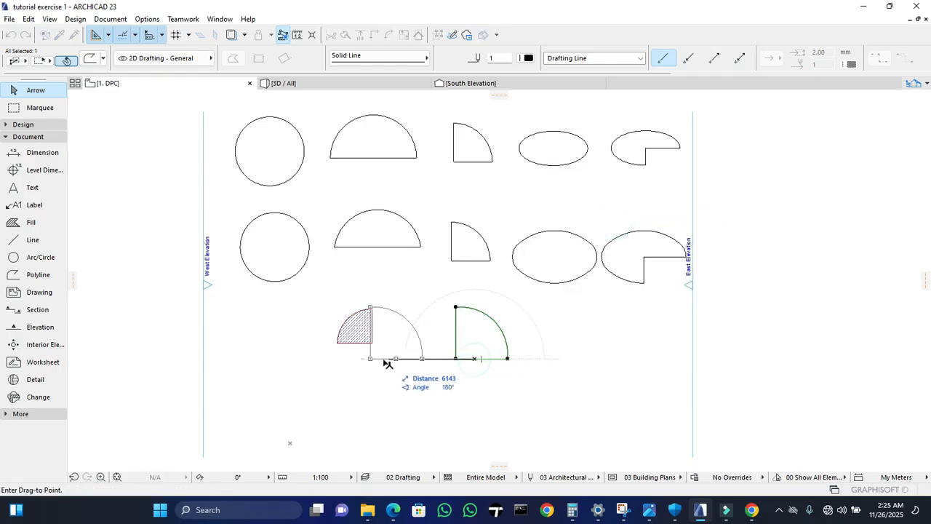
pyautogui.click(377, 357)
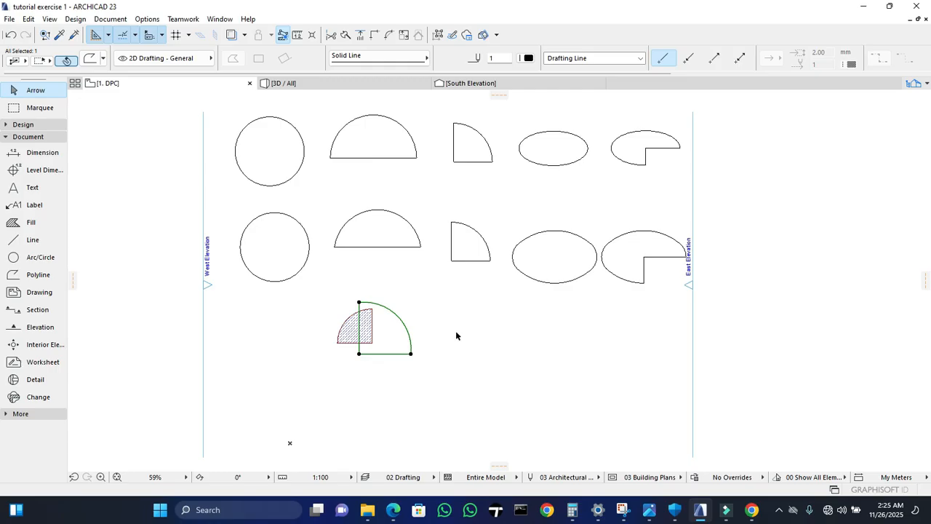
# - Bring the hatched fill to the front of the overlapping polyline in the display order
pyautogui.scroll(3, 391, 323)
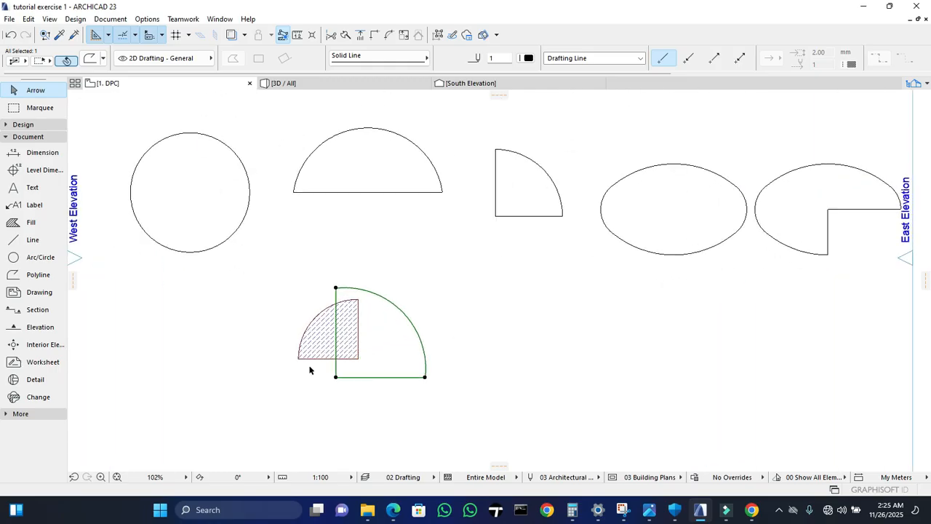
pyautogui.click(311, 368)
pyautogui.click(351, 362)
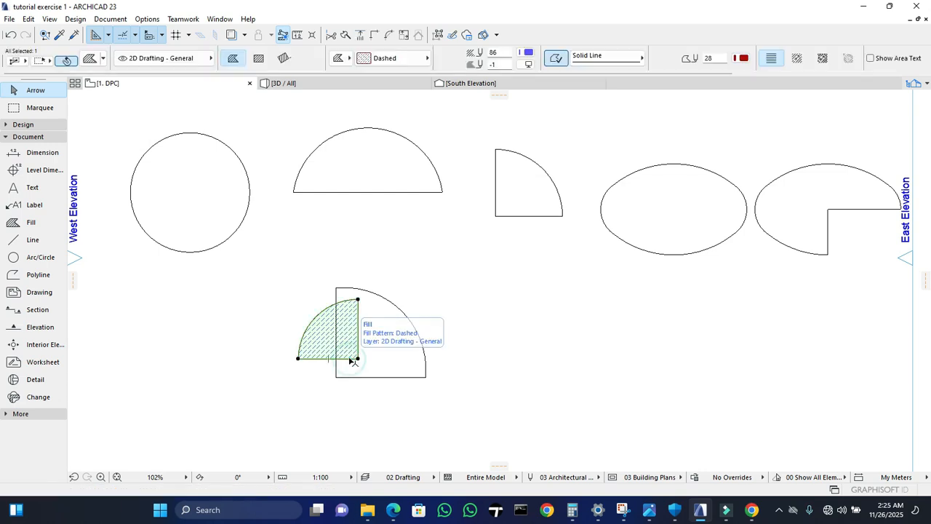
pyautogui.rightClick(350, 360)
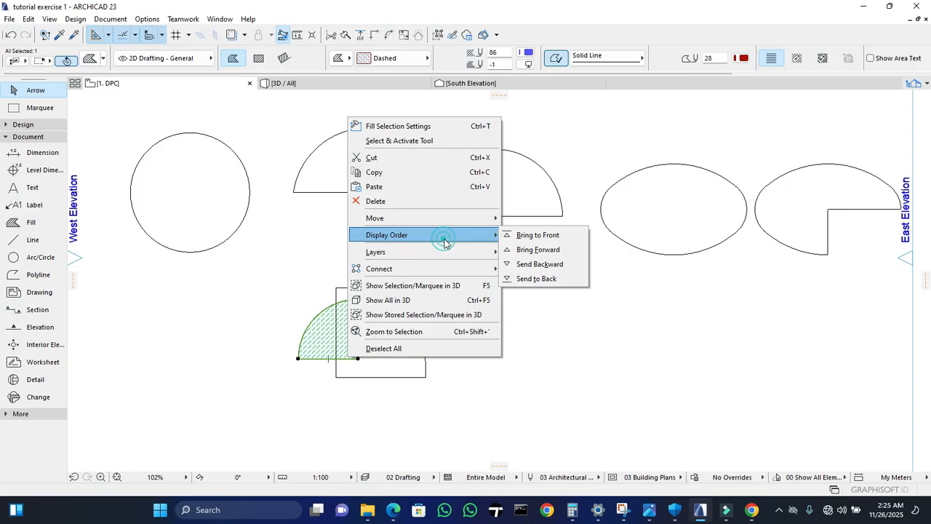
pyautogui.click(518, 235)
pyautogui.click(500, 293)
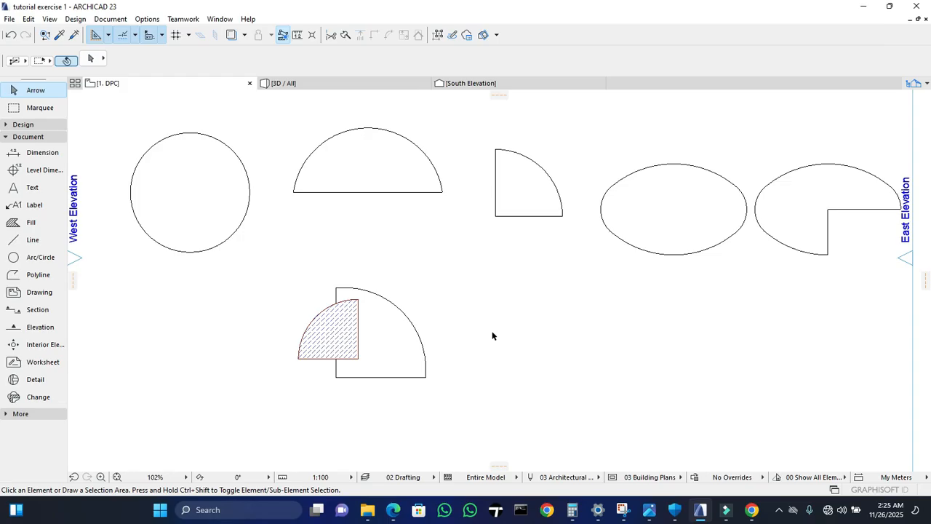
# - Bring the hatched fill one level forward in the display order
pyautogui.rightClick(315, 356)
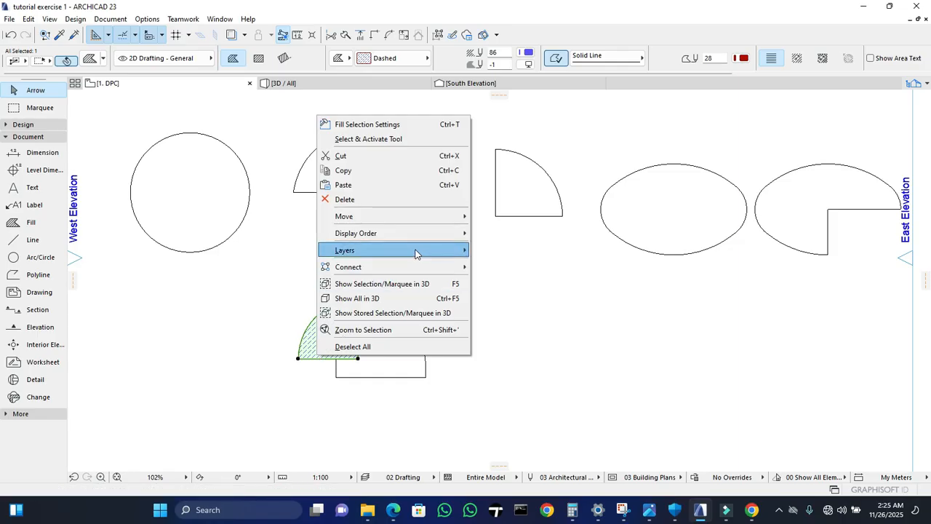
pyautogui.moveTo(428, 240)
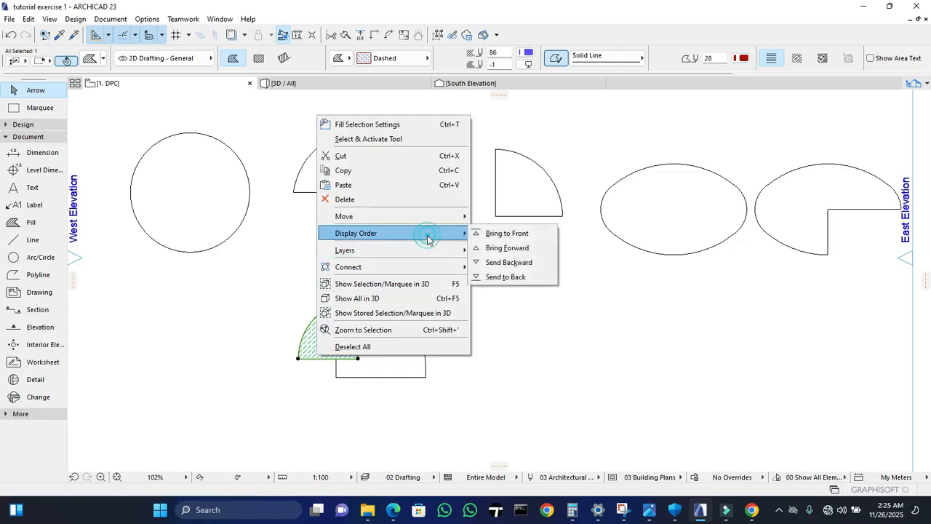
pyautogui.click(523, 249)
pyautogui.click(395, 322)
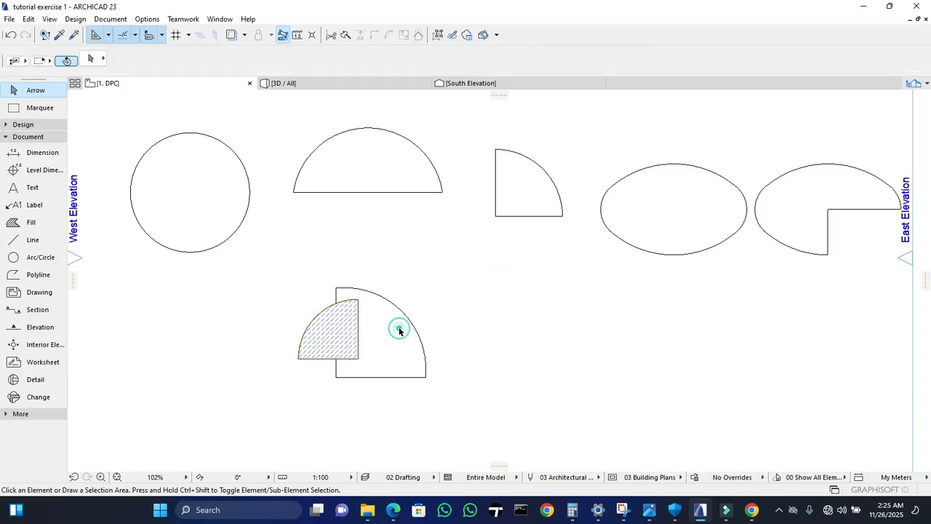
# - Send the hatched fill one level backward in the display order
pyautogui.click(327, 352)
pyautogui.rightClick(327, 352)
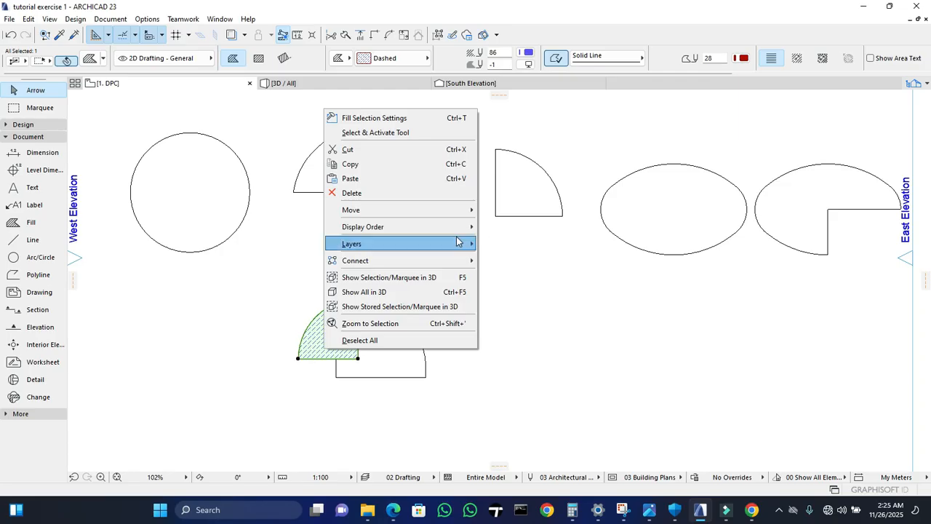
pyautogui.moveTo(465, 227)
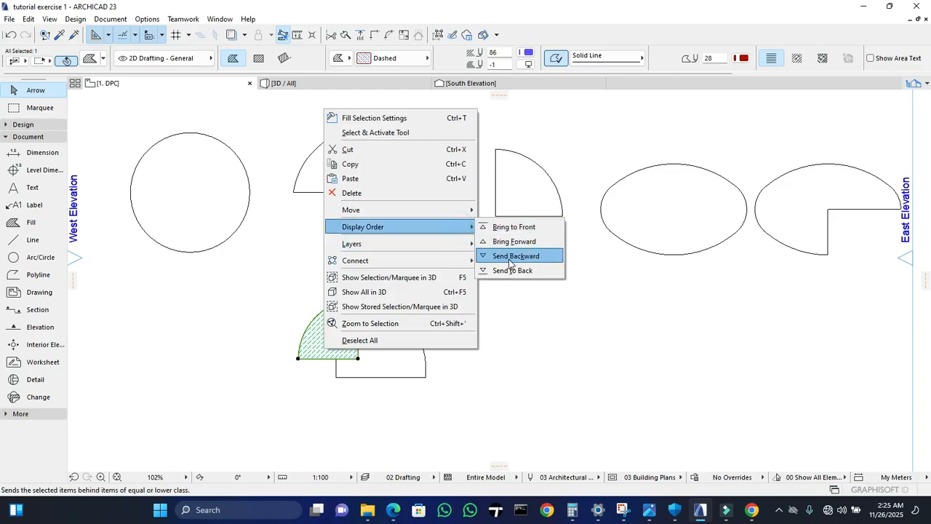
pyautogui.click(509, 259)
pyautogui.click(376, 329)
# - Send the hatched fill to the back, behind the polyline quarter circle
pyautogui.click(355, 338)
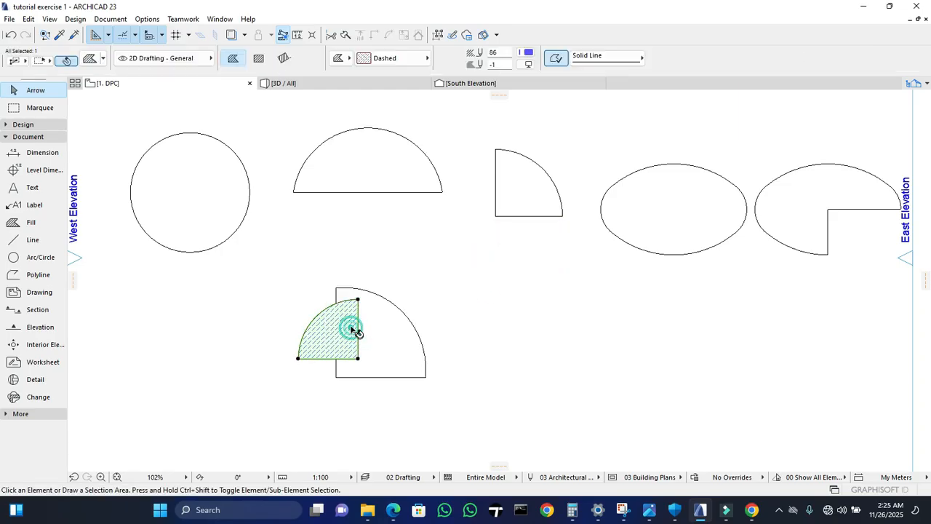
pyautogui.rightClick(352, 340)
pyautogui.moveTo(465, 217)
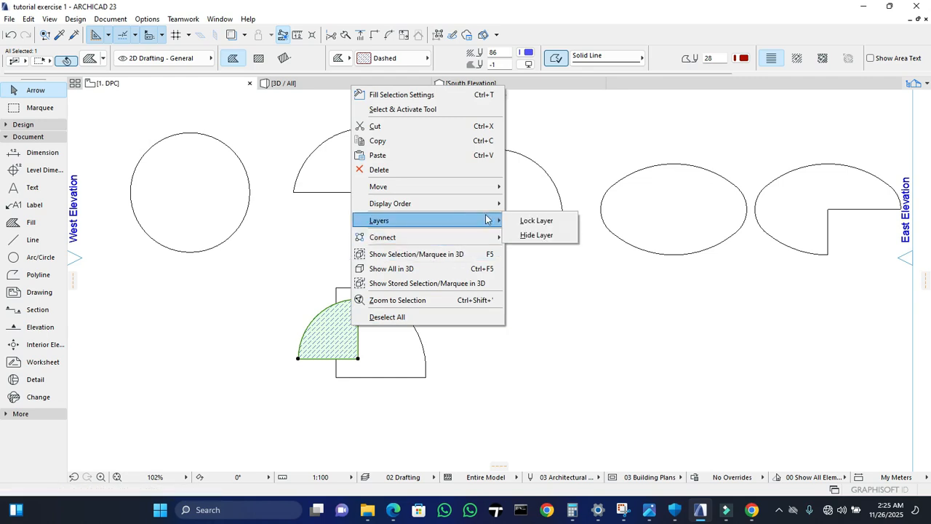
pyautogui.moveTo(483, 203)
pyautogui.click(541, 248)
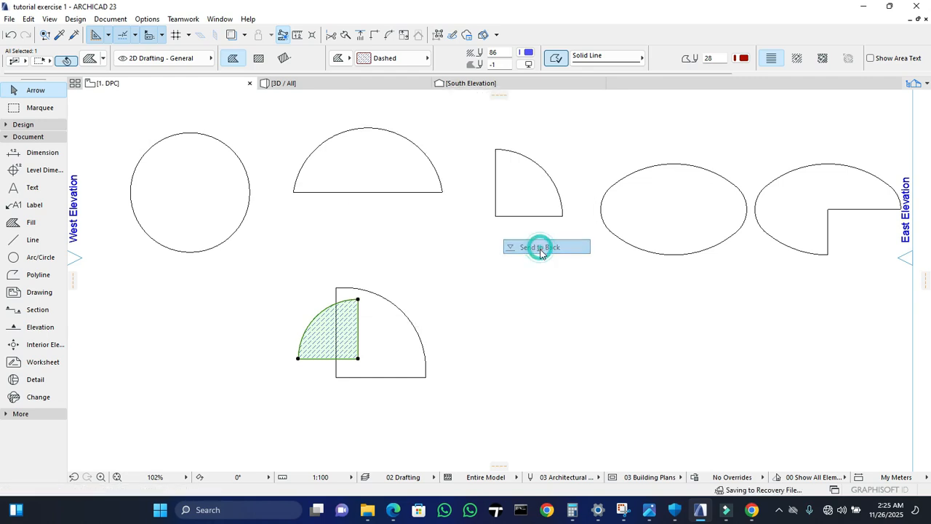
pyautogui.click(504, 333)
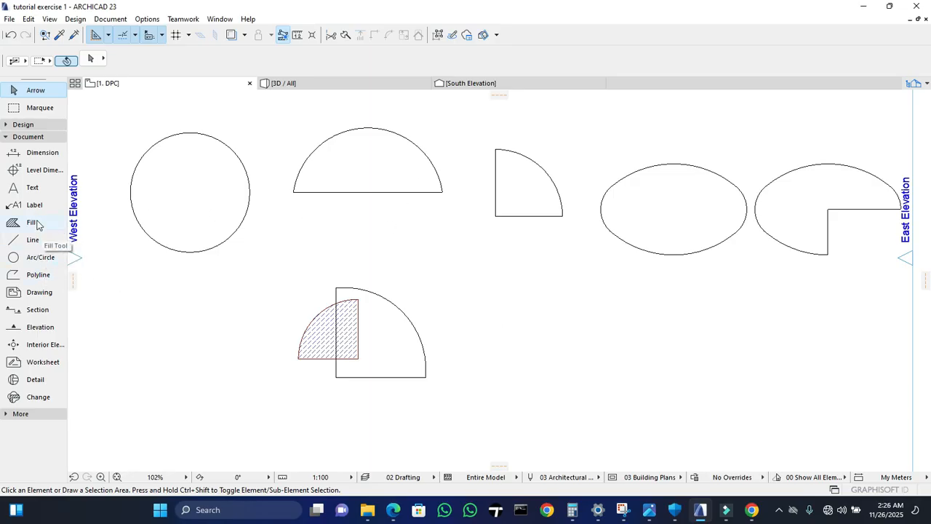
pyautogui.scroll(-5, 218, 254)
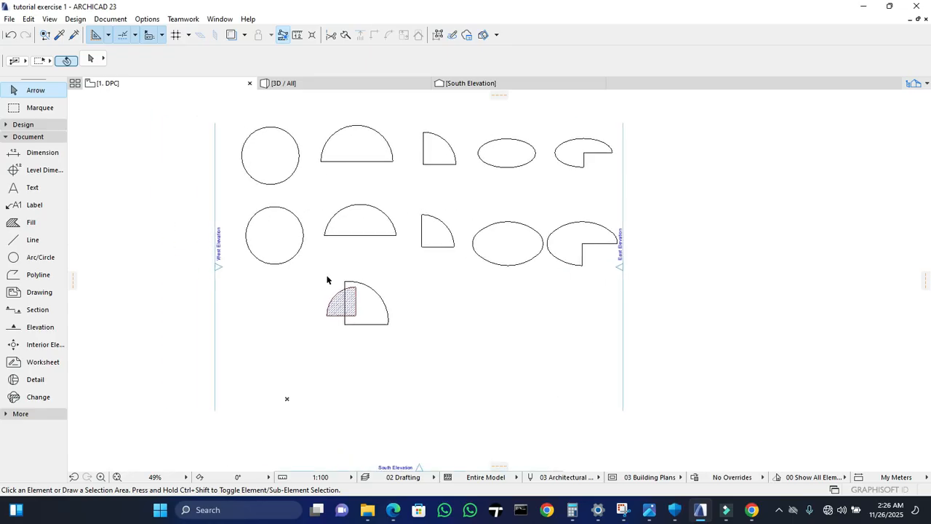
pyautogui.moveTo(536, 283); pyautogui.dragTo(539, 302, button='middle')
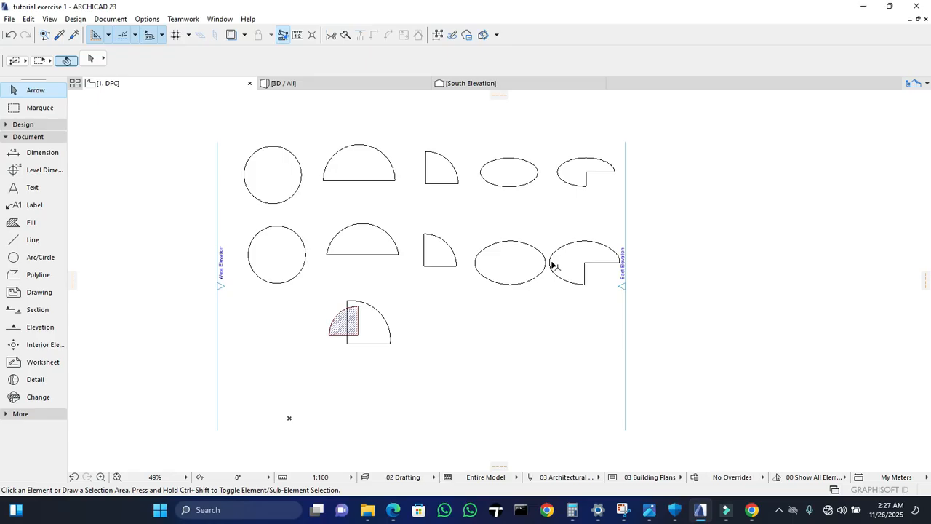
pyautogui.moveTo(388, 280); pyautogui.dragTo(392, 273, button='middle')
pyautogui.moveTo(432, 256); pyautogui.dragTo(281, 354)
pyautogui.click(443, 295)
pyautogui.moveTo(438, 286); pyautogui.dragTo(320, 360)
pyautogui.click(441, 311)
# - Move the polyline quarter circle horizontally to the right by about 4800, clear of the hatched fill
pyautogui.click(386, 328)
pyautogui.rightClick(415, 328)
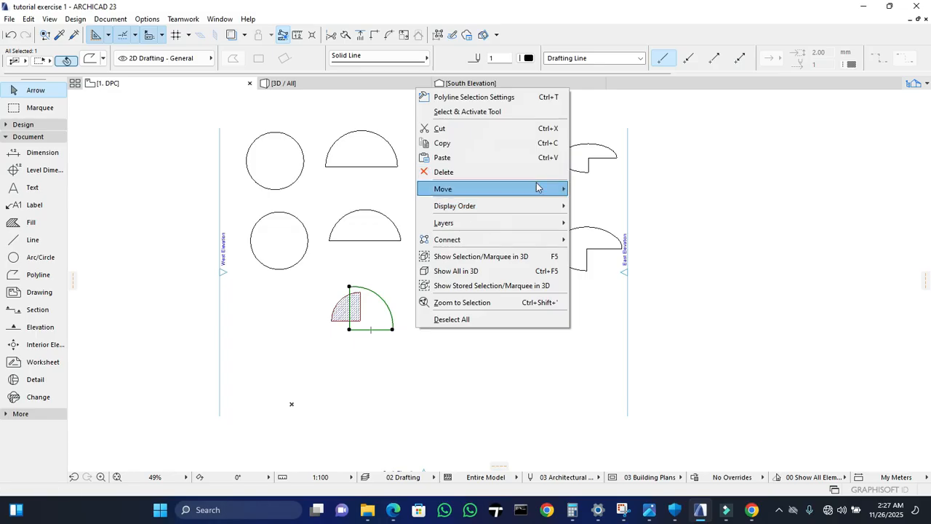
pyautogui.moveTo(536, 187)
pyautogui.click(590, 189)
pyautogui.click(373, 313)
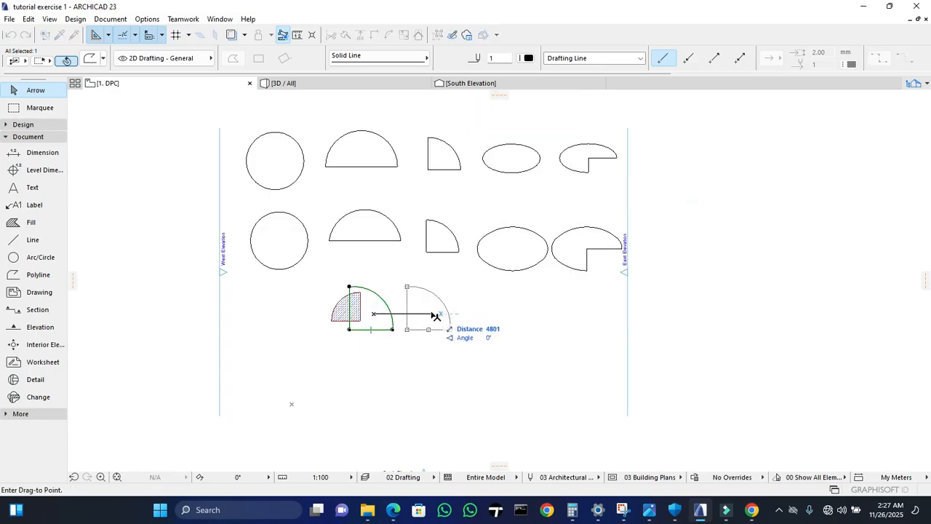
pyautogui.click(431, 313)
pyautogui.moveTo(434, 287); pyautogui.dragTo(444, 254, button='middle')
pyautogui.click(398, 341)
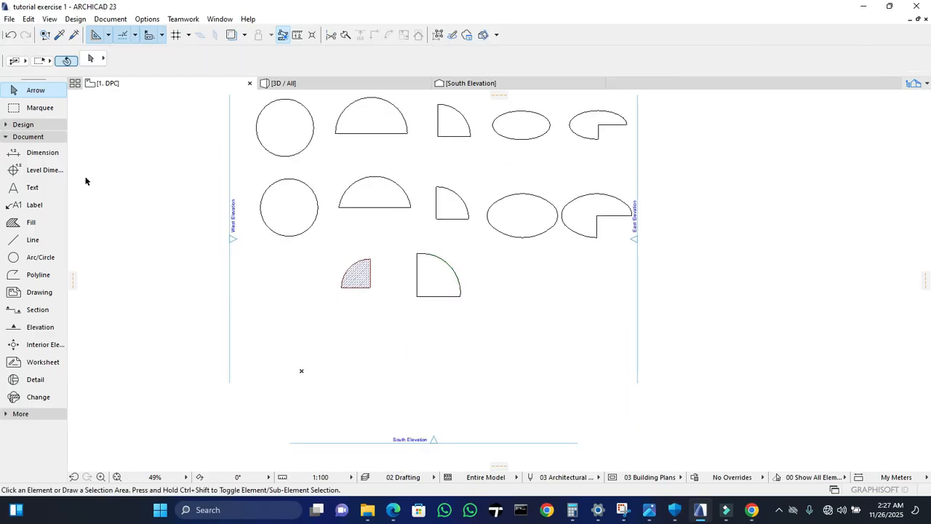
# - Draw a closed rectangular polyline about 5200 wide below the lower circle
pyautogui.click(39, 276)
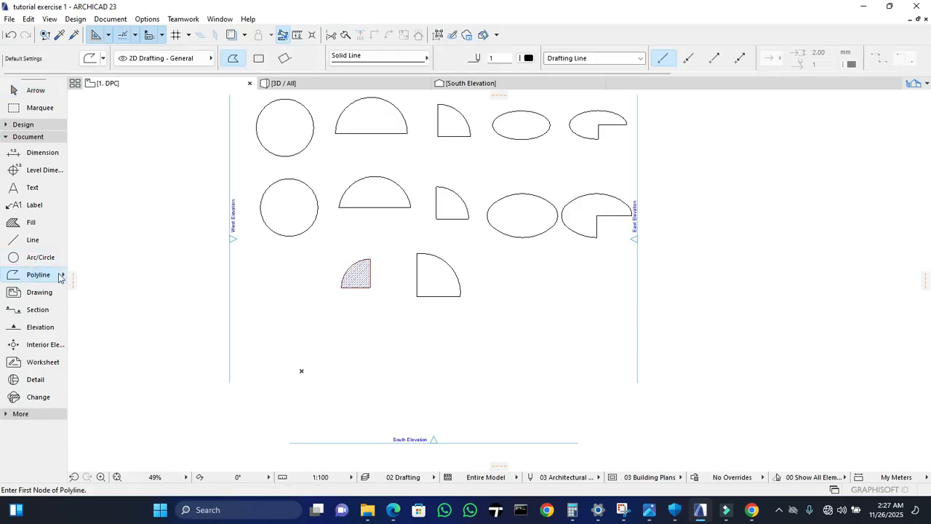
pyautogui.click(264, 316)
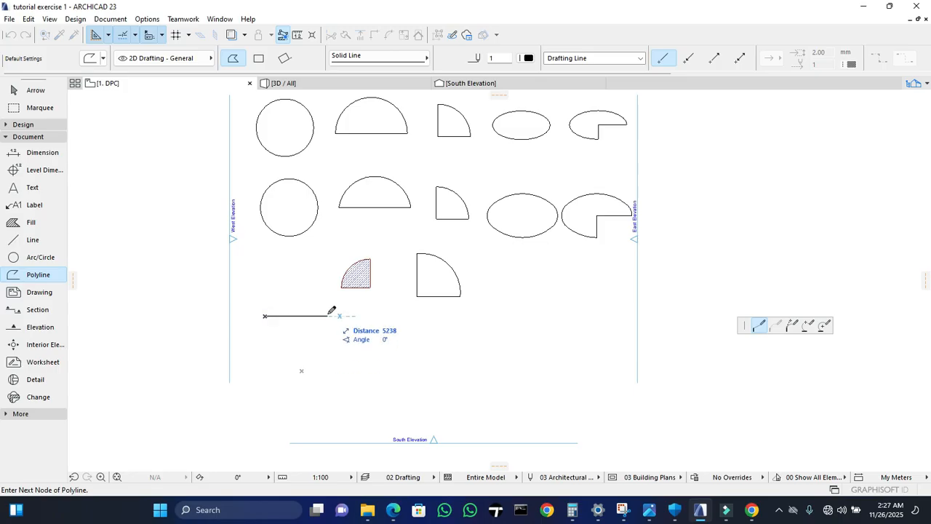
pyautogui.click(327, 315)
pyautogui.click(326, 351)
pyautogui.click(265, 351)
pyautogui.click(264, 317)
pyautogui.click(388, 320)
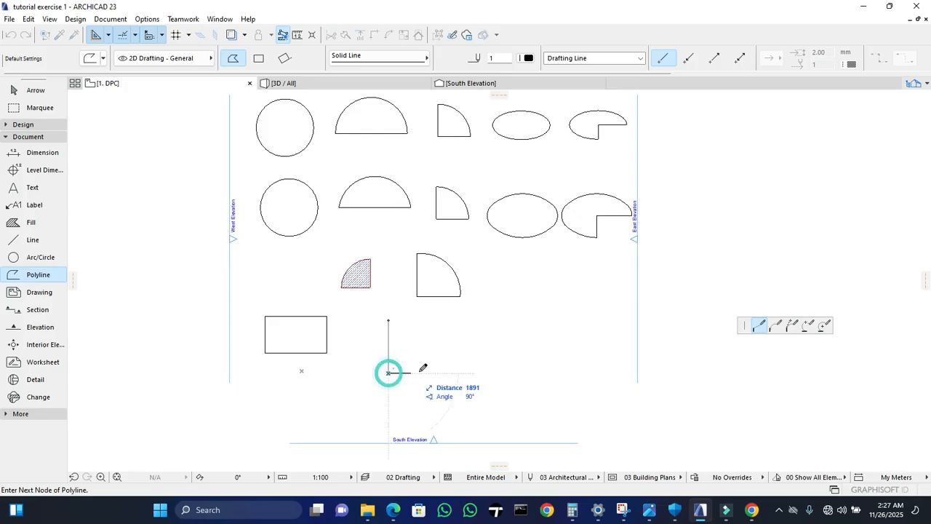
pyautogui.click(441, 372)
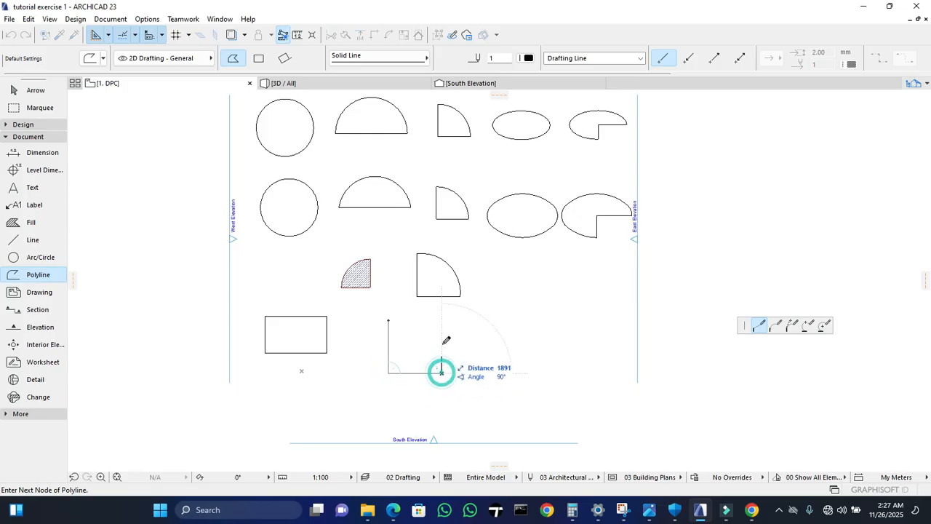
pyautogui.click(441, 318)
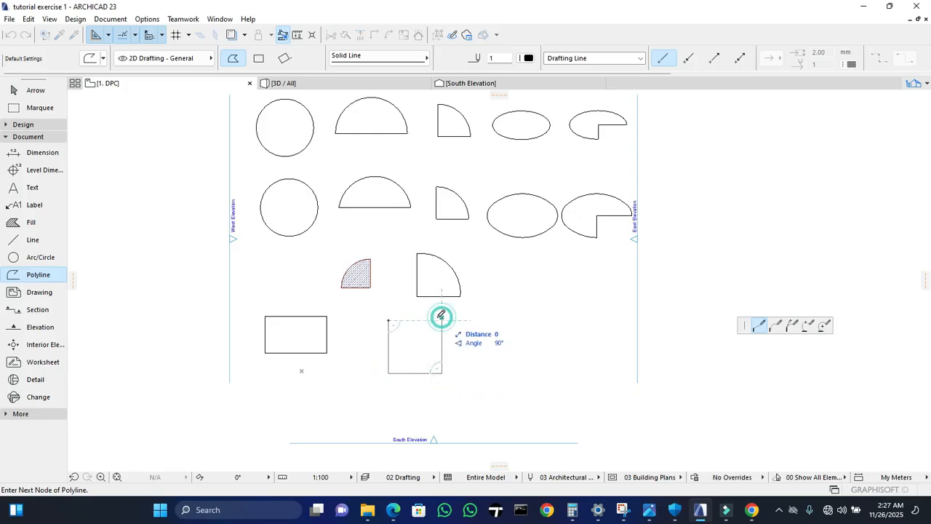
pyautogui.press('Escape')
# - Draw a closed, nearly square polyline to the right of the rectangle, below the polyline quarter circle
pyautogui.click(390, 319)
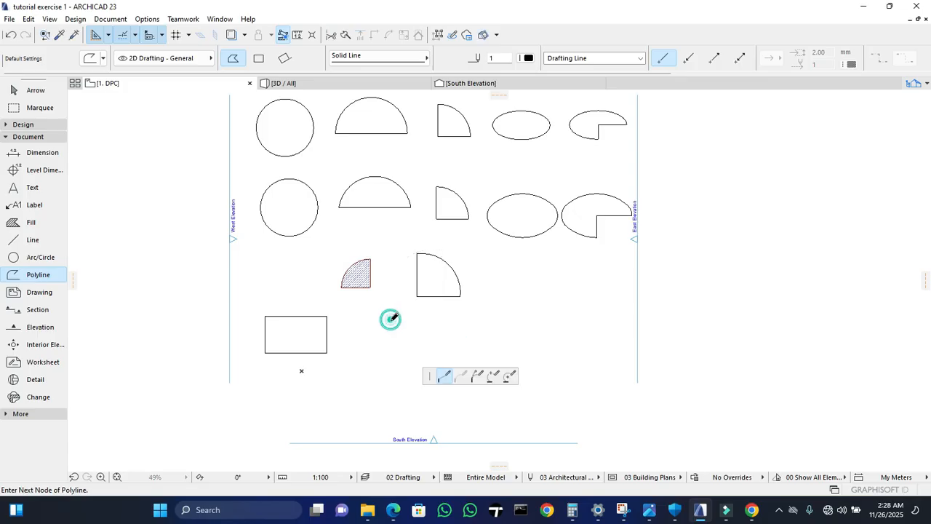
pyautogui.click(391, 371)
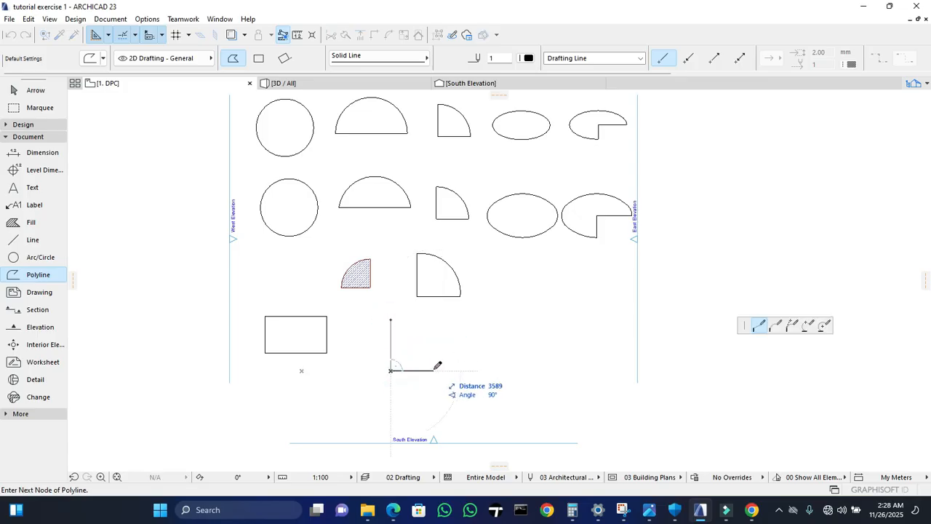
pyautogui.click(438, 370)
pyautogui.click(439, 320)
pyautogui.click(391, 320)
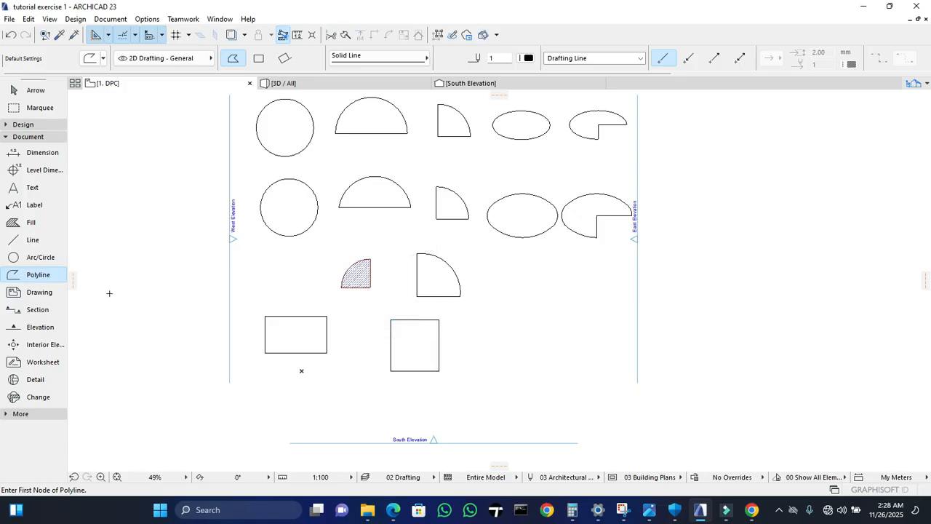
# - Draw a single horizontal line about 5700 long below the rectangular polyline
pyautogui.click(42, 242)
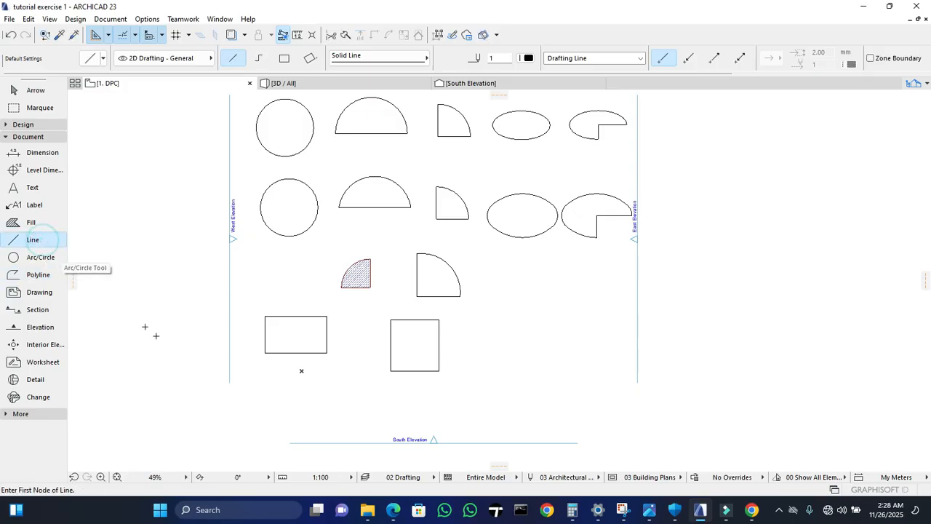
pyautogui.click(268, 381)
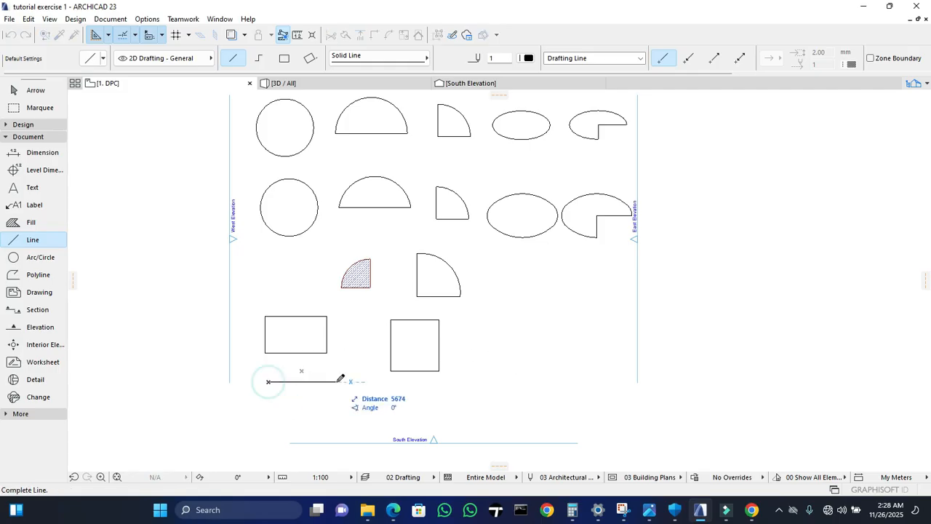
pyautogui.click(335, 381)
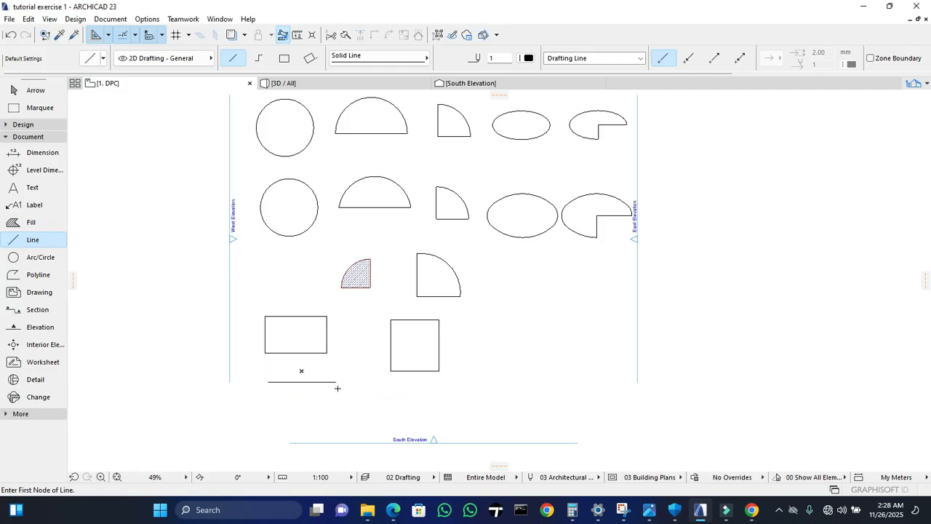
# - Draw a vertical line down from the right end of the lowest horizontal line and a bottom line back toward its left end
pyautogui.click(335, 382)
pyautogui.click(336, 413)
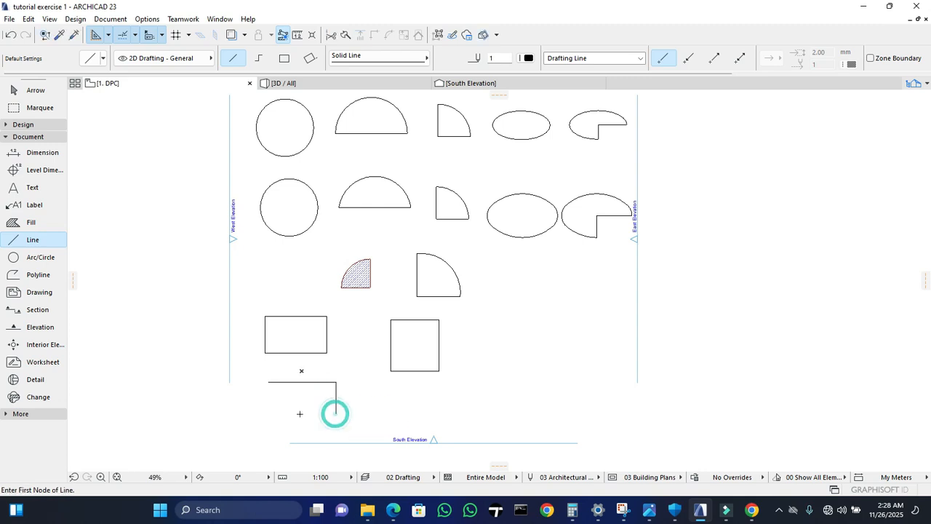
pyautogui.click(336, 413)
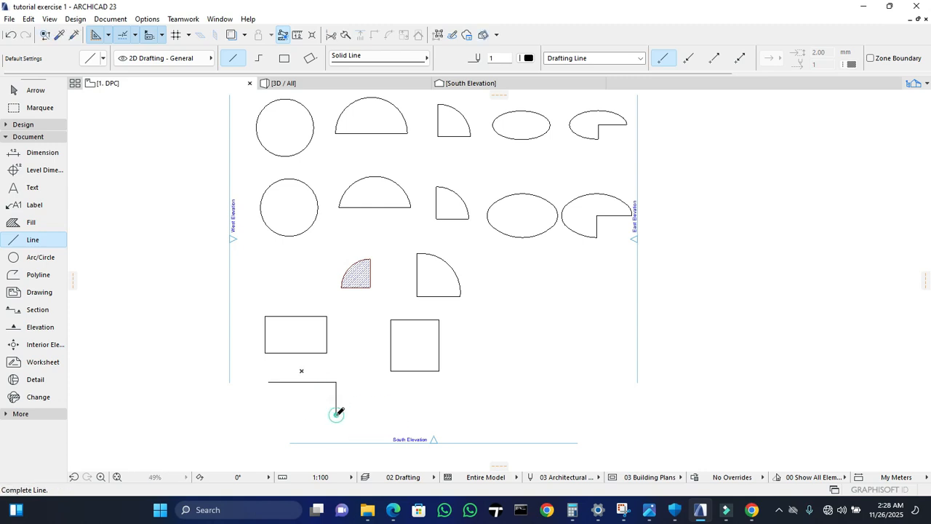
pyautogui.click(270, 413)
pyautogui.click(269, 413)
pyautogui.click(270, 383)
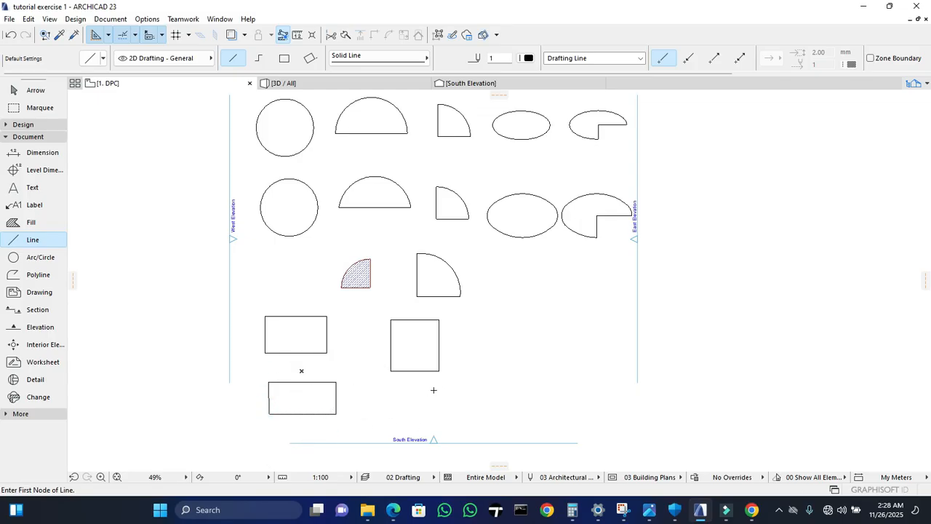
pyautogui.hotkey('ctrl', 'z')
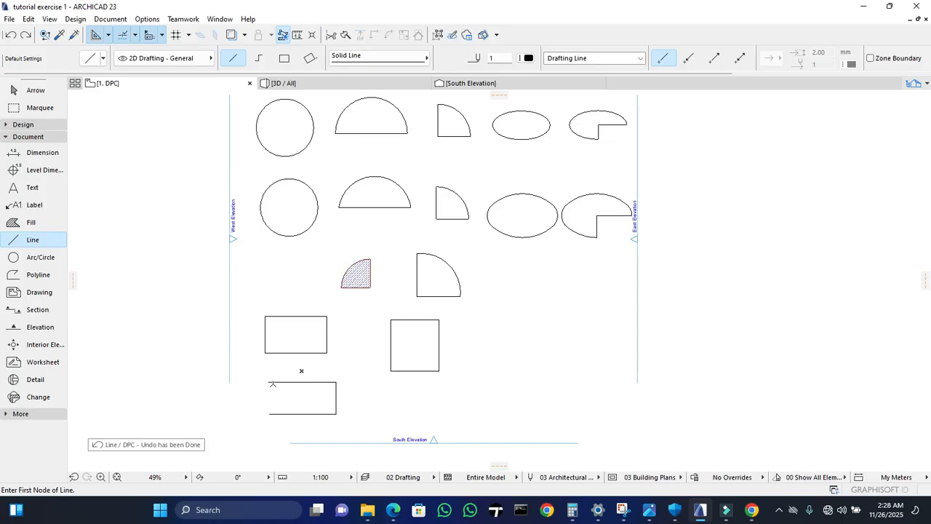
# - Draw a vertical line between the top and bottom lines, slightly inside their left ends, to close the rectangle of separate lines
pyautogui.click(271, 381)
pyautogui.click(270, 413)
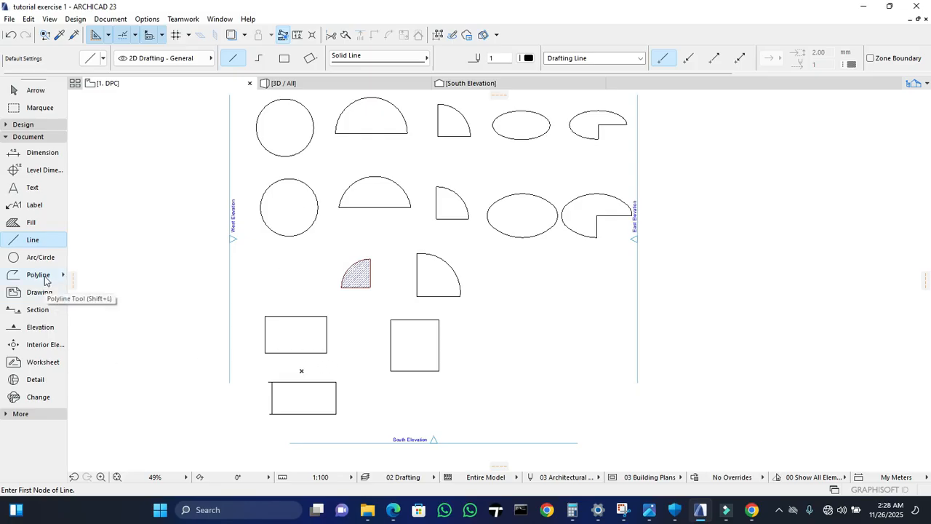
# - Draw a 3000 by 3000 dashed rectangular fill to the right of the rectangle made of separate lines
pyautogui.click(31, 223)
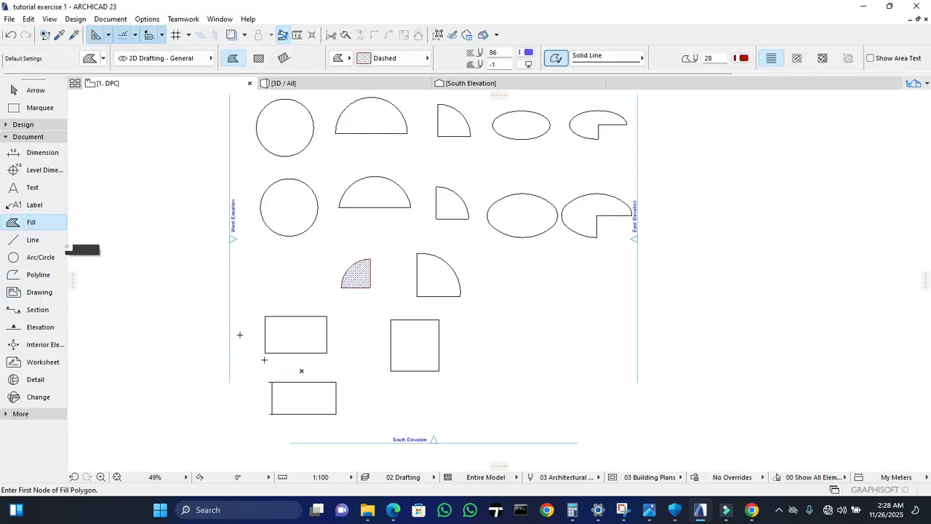
pyautogui.click(379, 388)
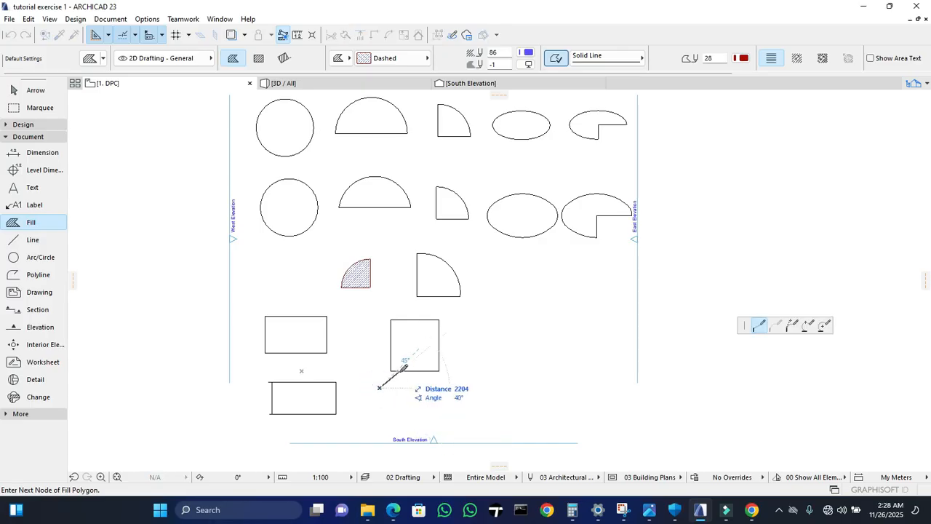
pyautogui.click(258, 58)
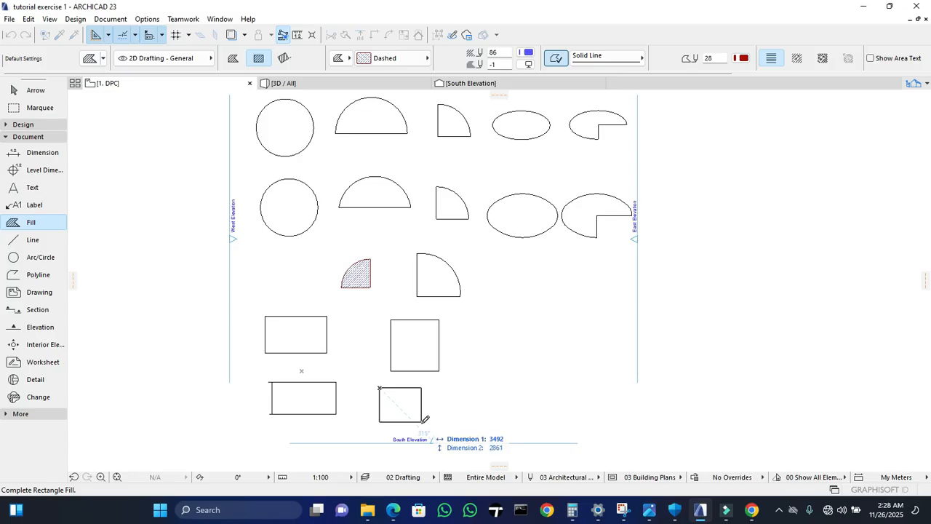
pyautogui.write('3000')
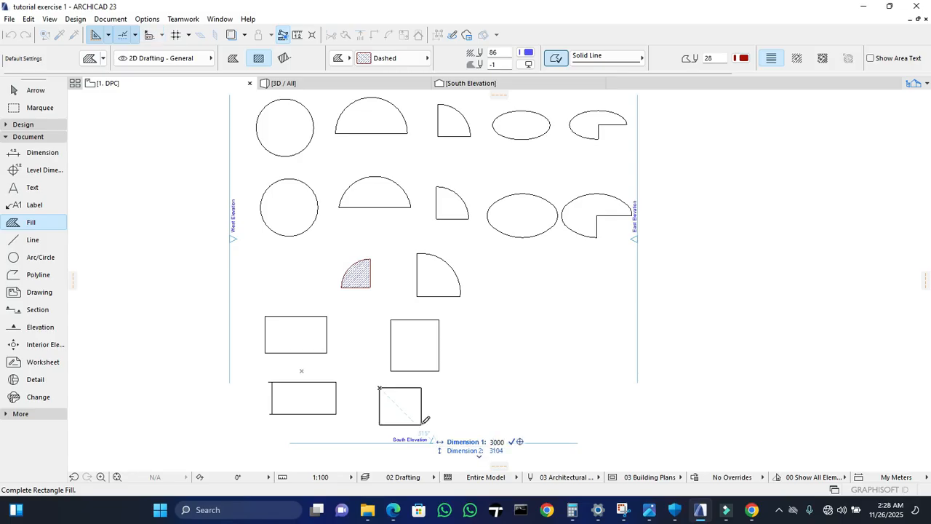
pyautogui.press('Tab')
pyautogui.write('3000')
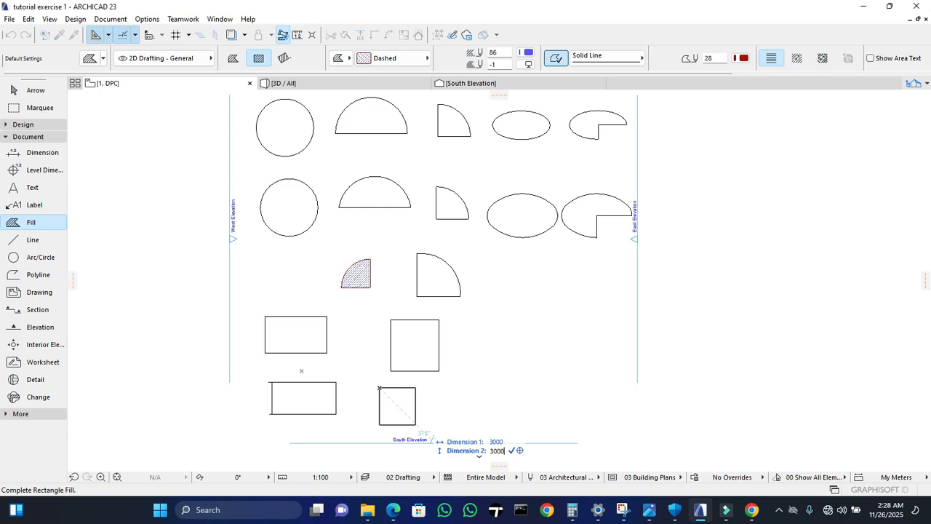
pyautogui.press('Return')
pyautogui.press('Escape')
# - Shorten the overhanging left end of the line rectangle's top line to meet the left vertical line
pyautogui.moveTo(401, 352); pyautogui.dragTo(386, 289, button='middle')
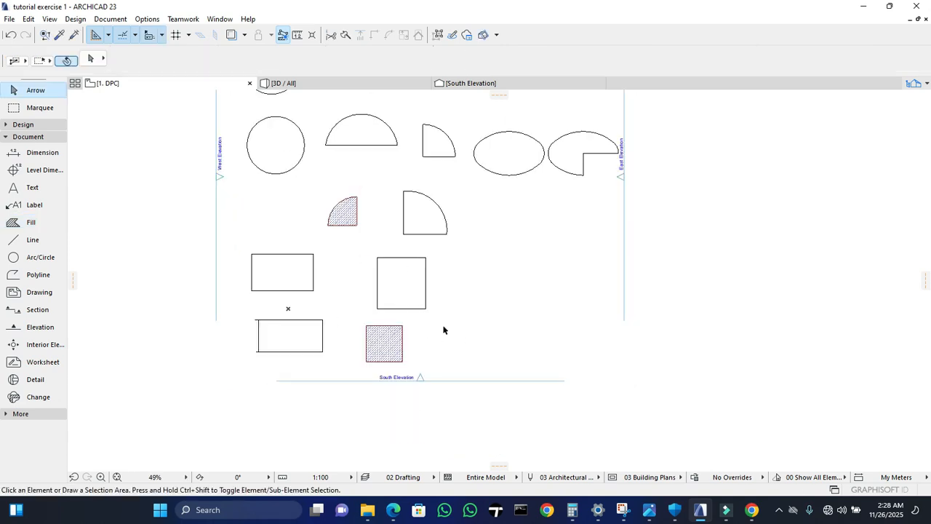
pyautogui.scroll(5, 260, 335)
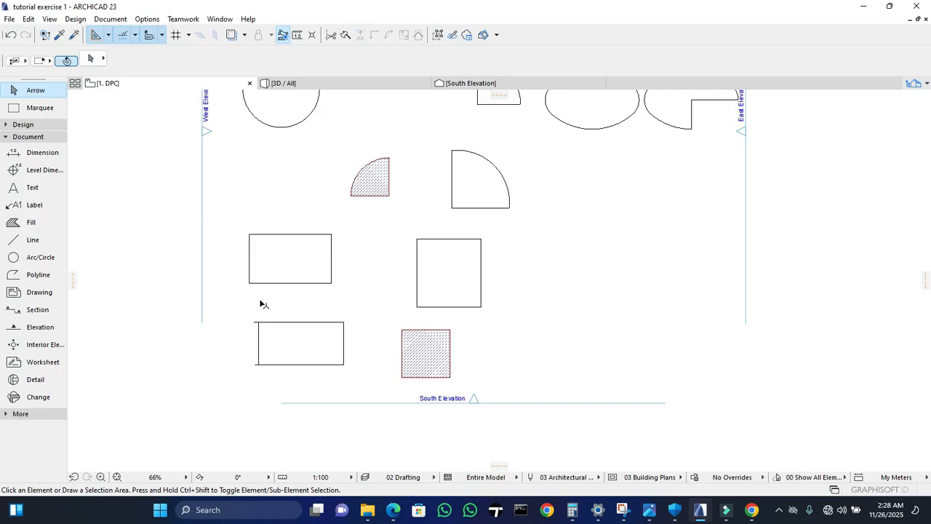
pyautogui.click(258, 339)
pyautogui.click(265, 339)
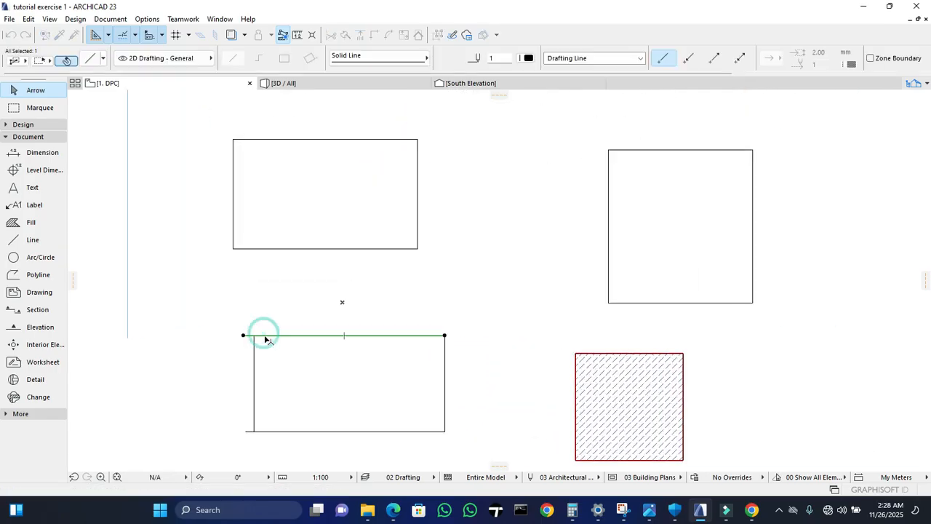
pyautogui.click(243, 335)
pyautogui.click(254, 335)
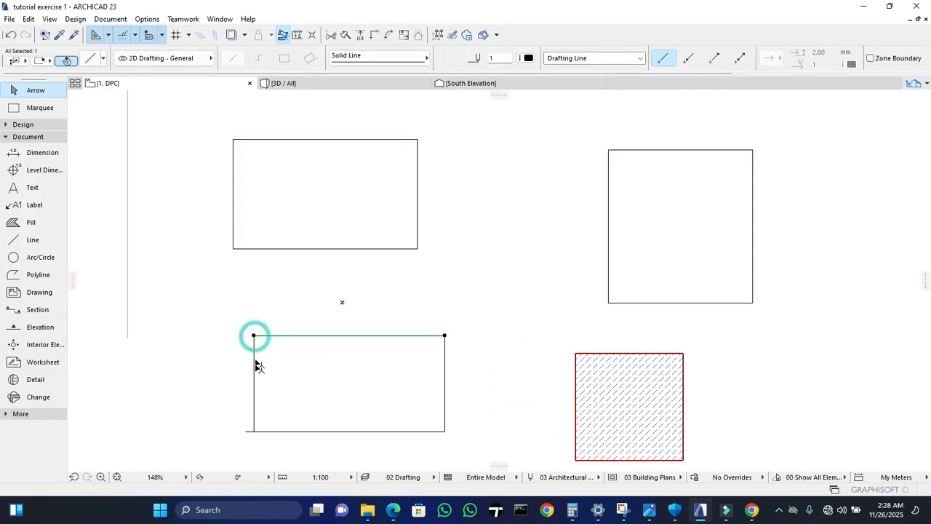
# - Shorten the overhanging left end of the line rectangle's bottom line to meet the left vertical line, and clear the selection
pyautogui.click(251, 432)
pyautogui.click(246, 431)
pyautogui.click(254, 432)
pyautogui.click(338, 370)
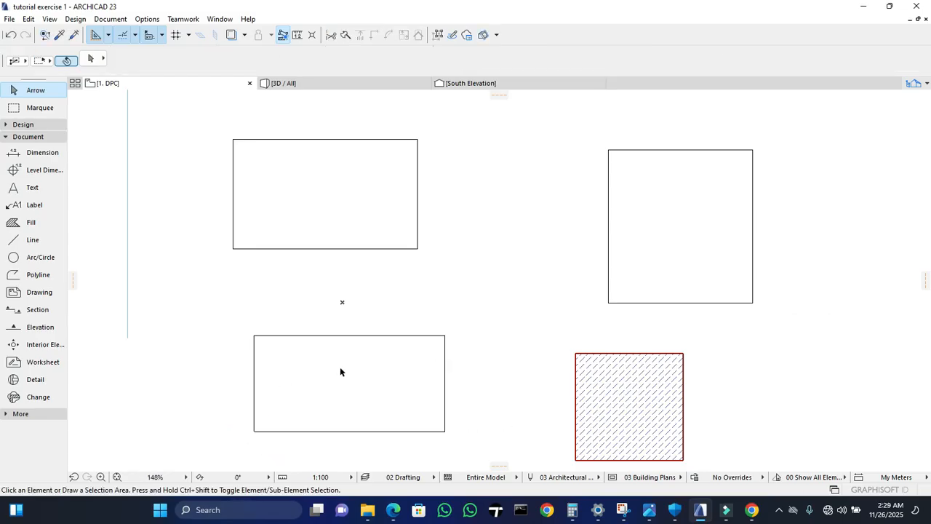
# - Delete the rectangular polyline above the rectangle made of separate lines
pyautogui.scroll(-2, 357, 281)
pyautogui.scroll(1, 358, 282)
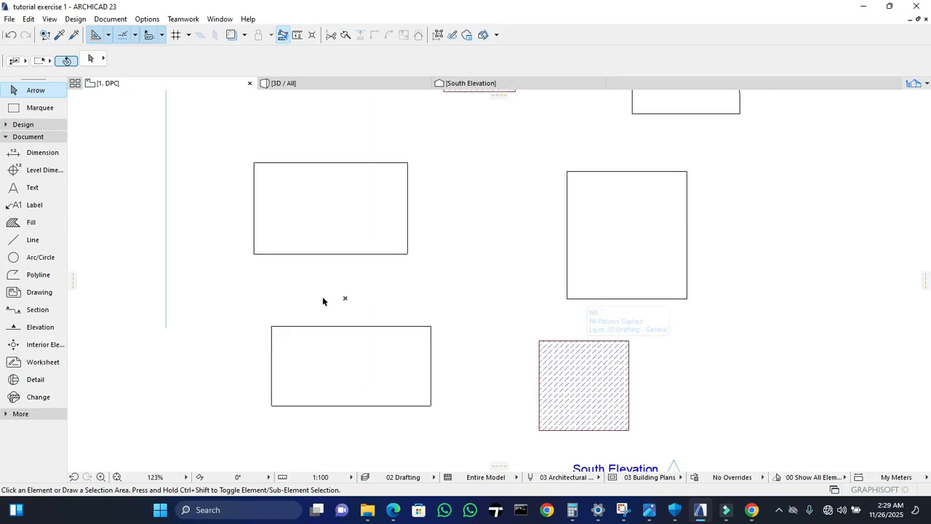
pyautogui.scroll(-2, 330, 270)
pyautogui.click(348, 259)
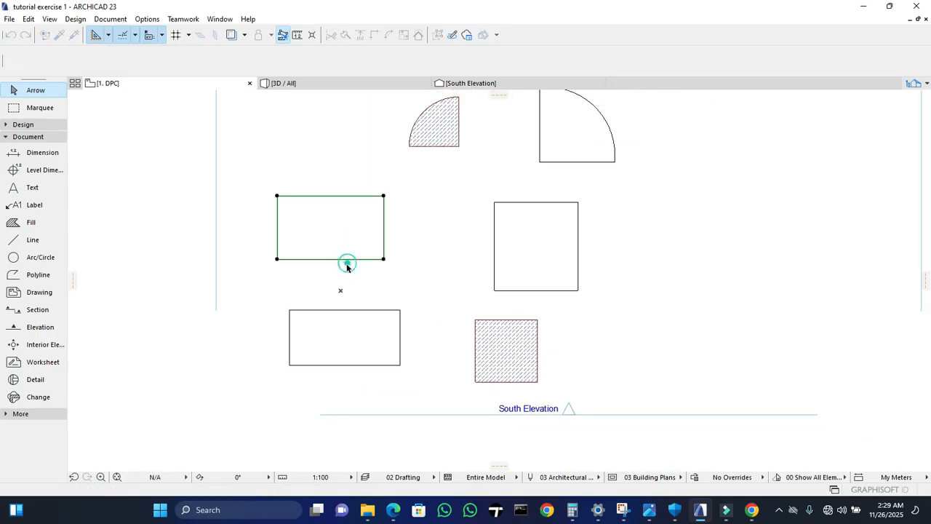
pyautogui.click(494, 285)
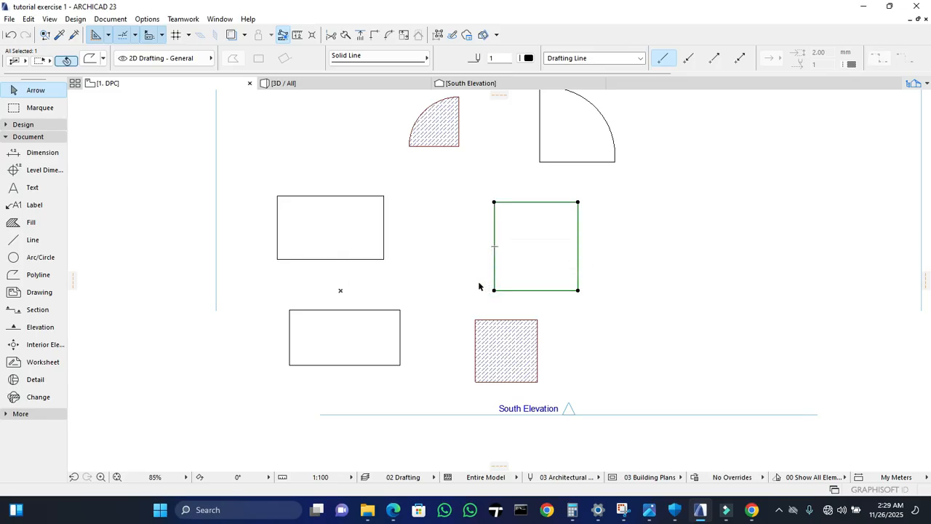
pyautogui.click(376, 260)
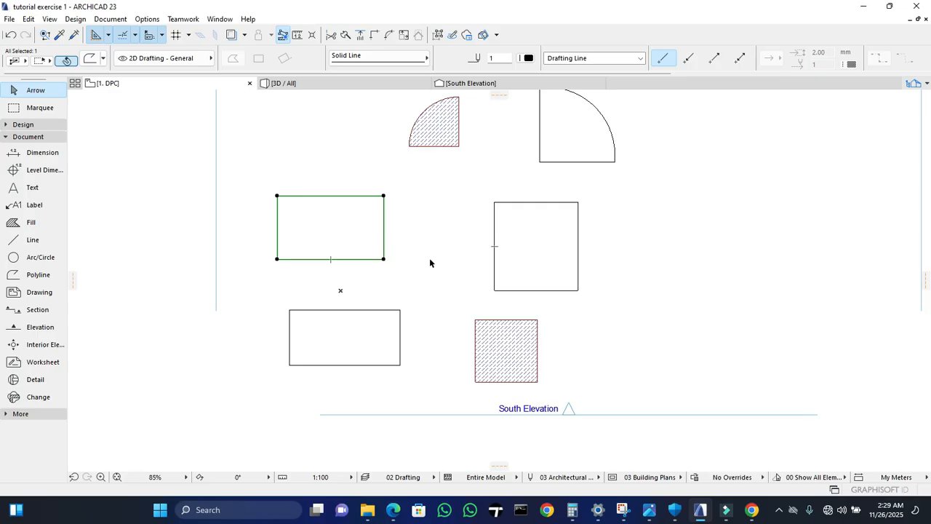
pyautogui.press('Delete')
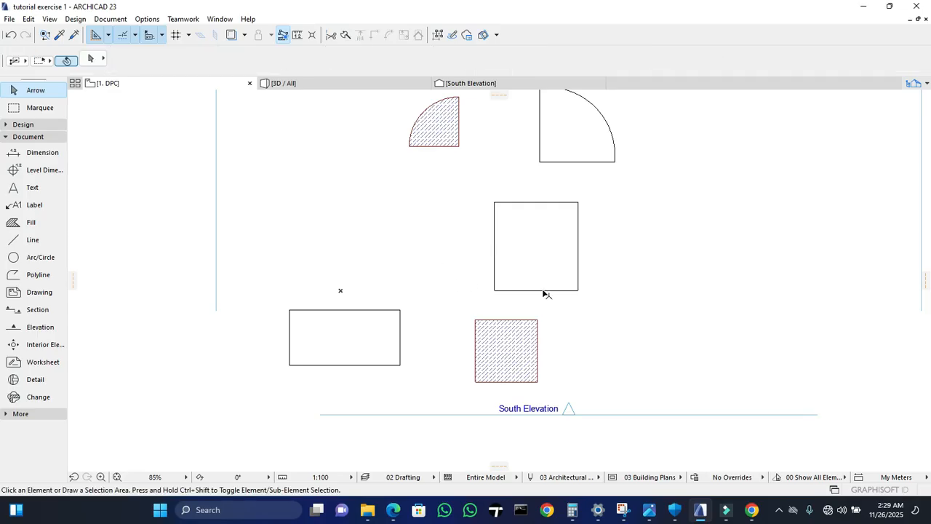
# - Move the square hatched fill up and to the right so it sits beside the nearly square polyline in the same row
pyautogui.click(538, 328)
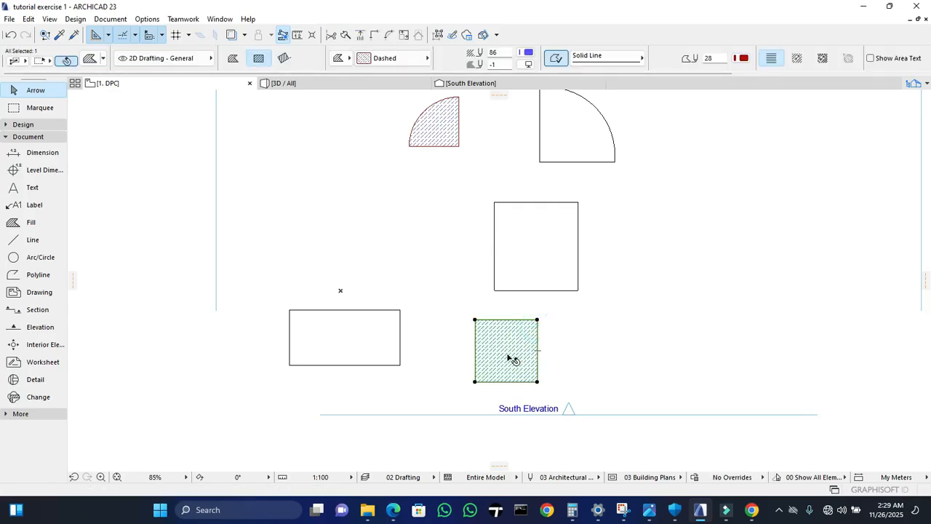
pyautogui.rightClick(512, 359)
pyautogui.moveTo(618, 214)
pyautogui.click(734, 214)
pyautogui.click(516, 339)
pyautogui.click(747, 243)
pyautogui.press('Escape')
# - Move the four separate lines of the rectangle together vertically upward into the row of the nearly square polyline
pyautogui.click(436, 291)
pyautogui.click(269, 376)
pyautogui.rightClick(270, 374)
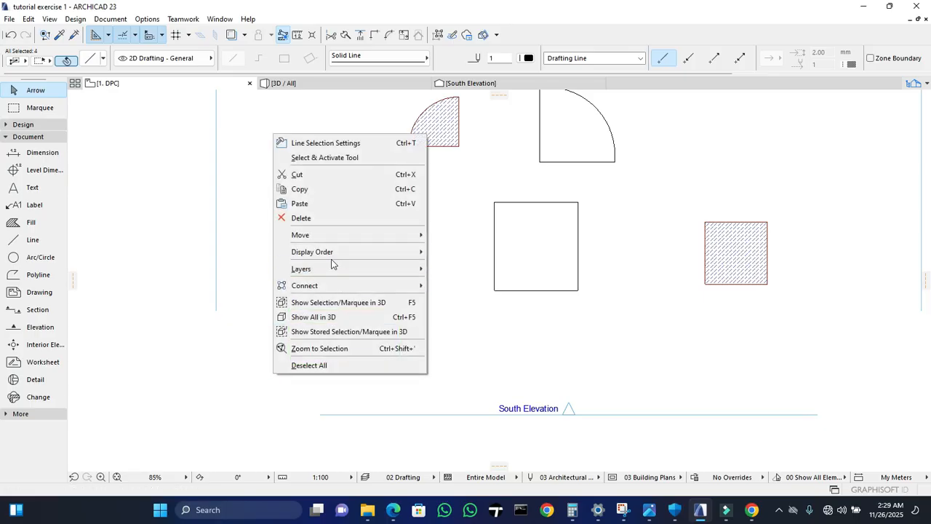
pyautogui.moveTo(348, 239)
pyautogui.click(441, 235)
pyautogui.click(359, 323)
pyautogui.click(359, 239)
pyautogui.click(453, 293)
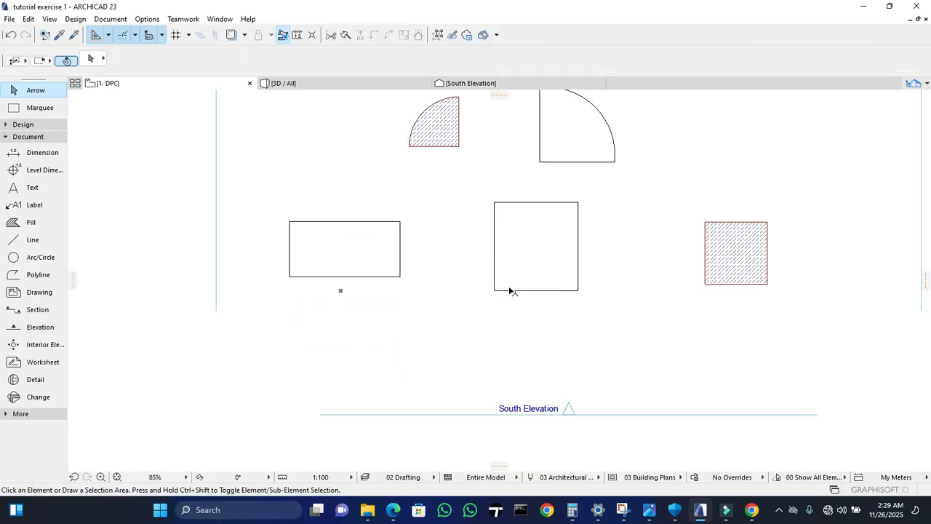
pyautogui.click(509, 290)
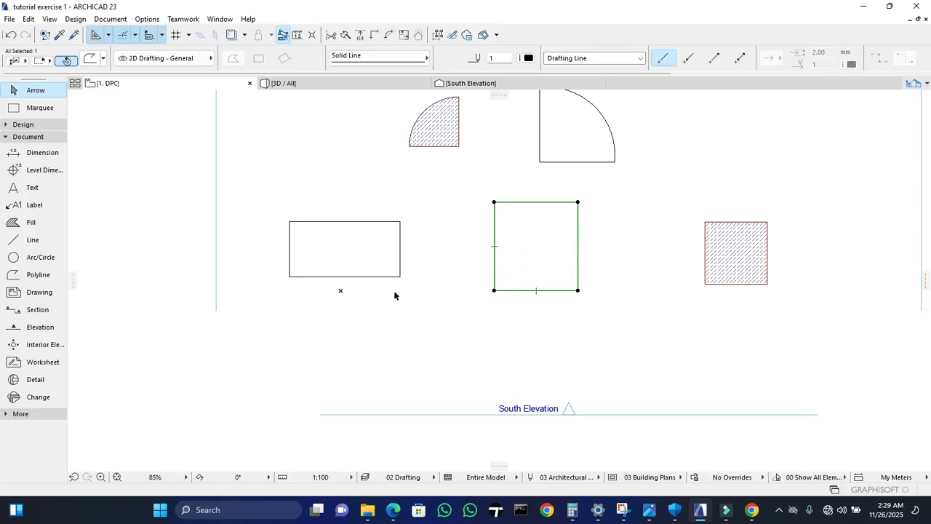
pyautogui.scroll(-5, 381, 267)
pyautogui.moveTo(455, 312); pyautogui.dragTo(400, 362, button='middle')
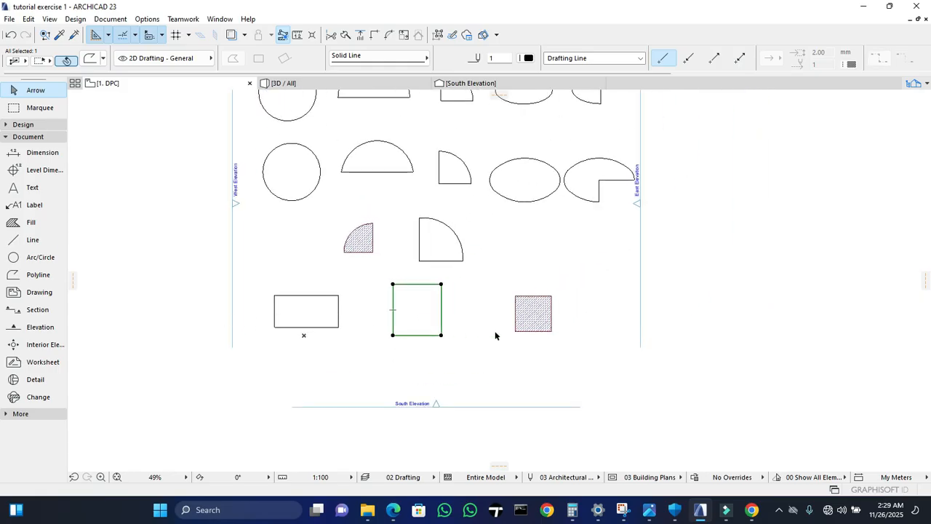
pyautogui.click(483, 348)
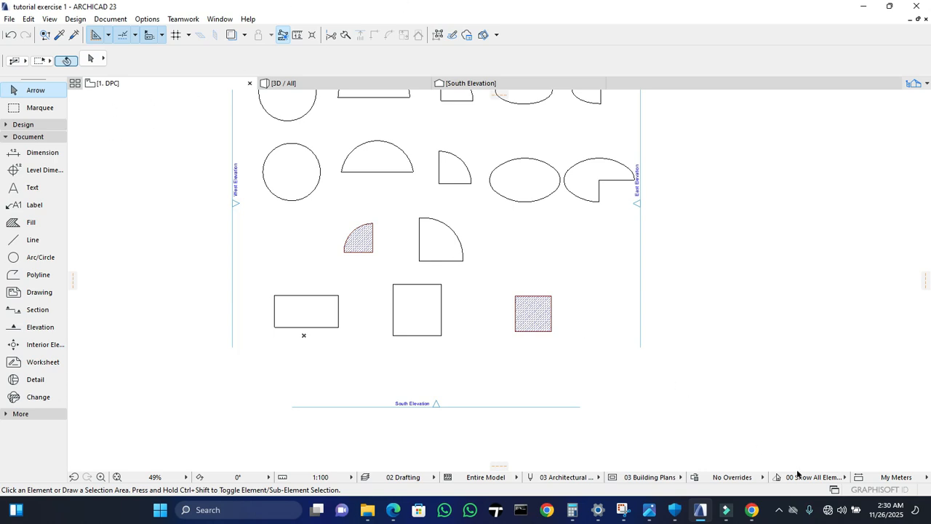
# - Switch the project's dimension standard to Plain Millimeter
pyautogui.click(898, 480)
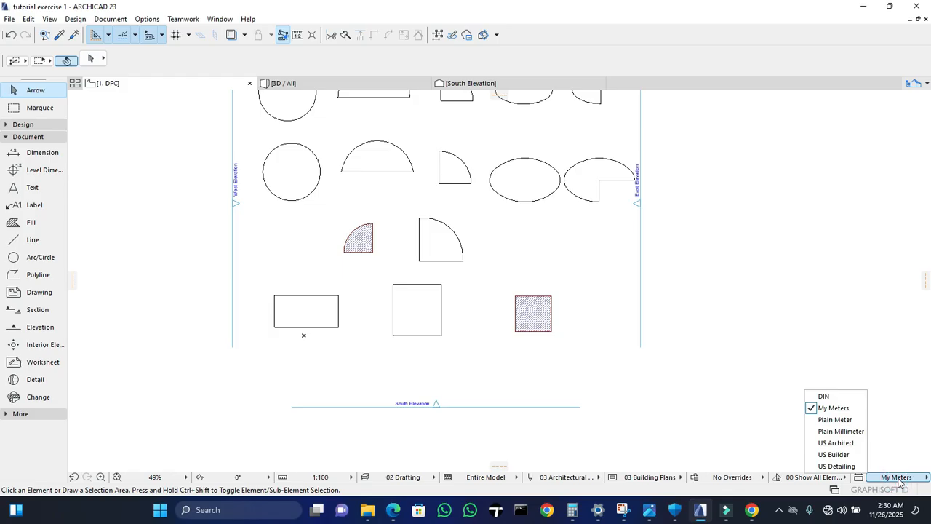
pyautogui.click(855, 430)
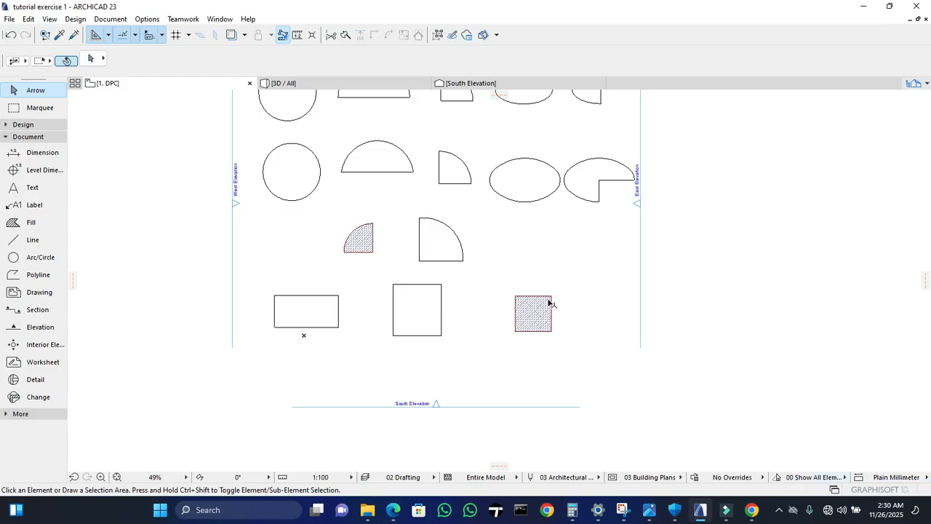
# - Dimension the left side of the line rectangle between its lower and upper corners, placing the dimension line outside to the left
pyautogui.click(41, 155)
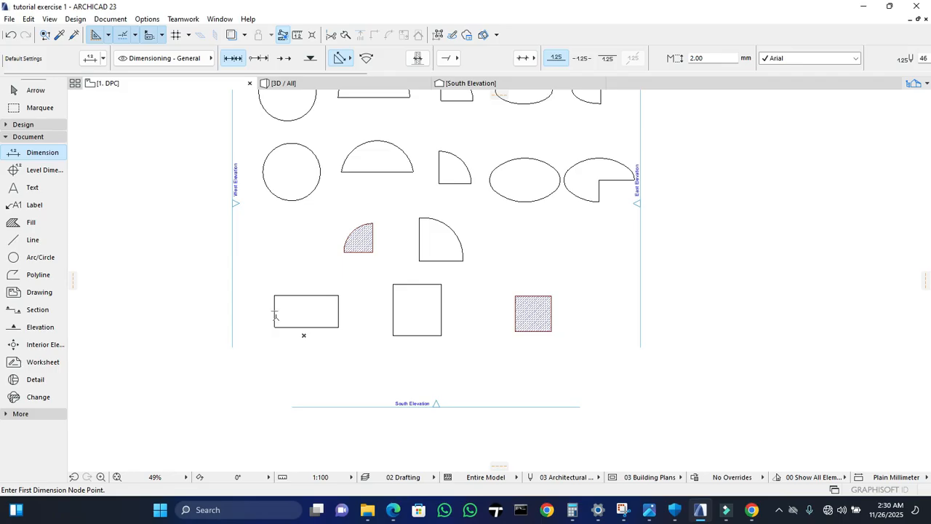
pyautogui.scroll(5, 282, 317)
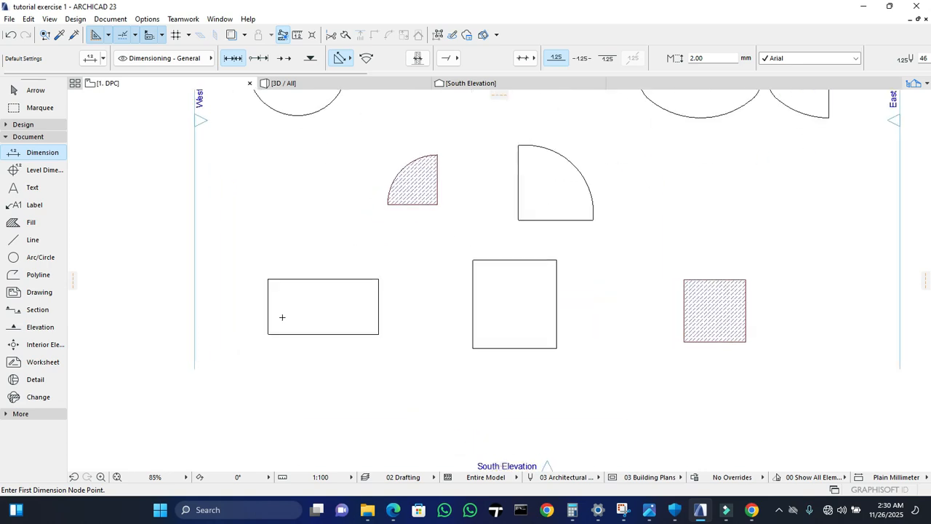
pyautogui.click(258, 347)
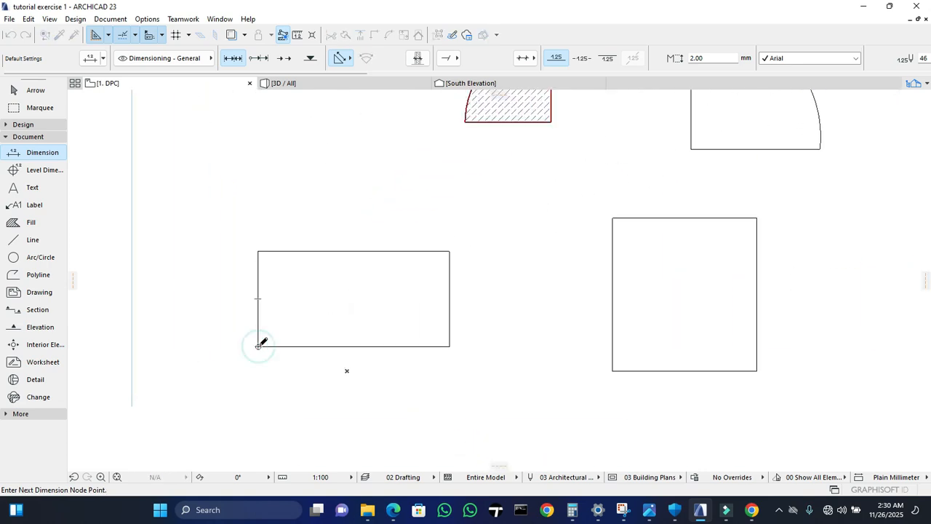
pyautogui.click(259, 252)
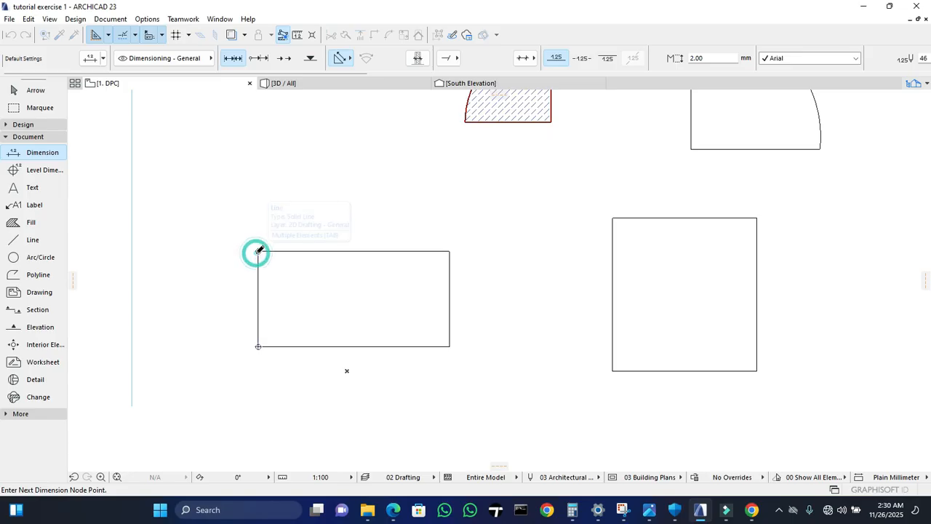
pyautogui.rightClick(286, 288)
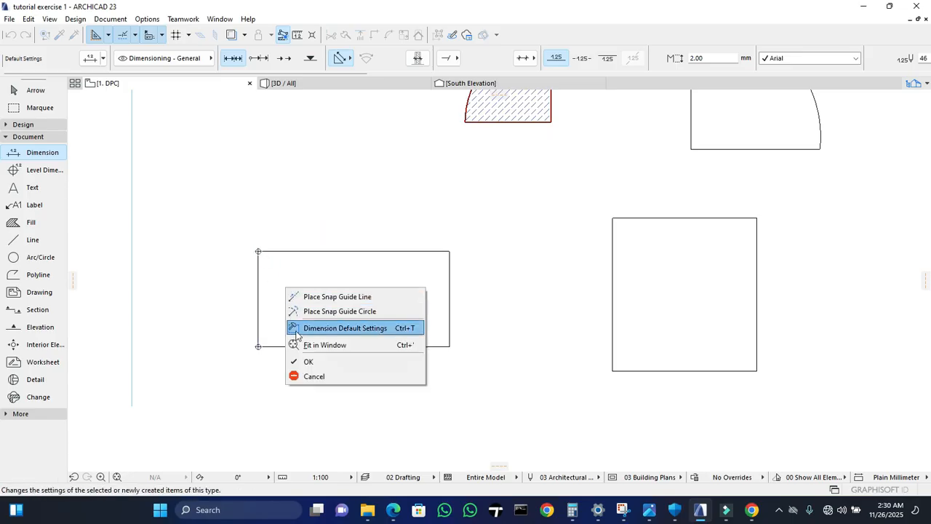
pyautogui.click(305, 362)
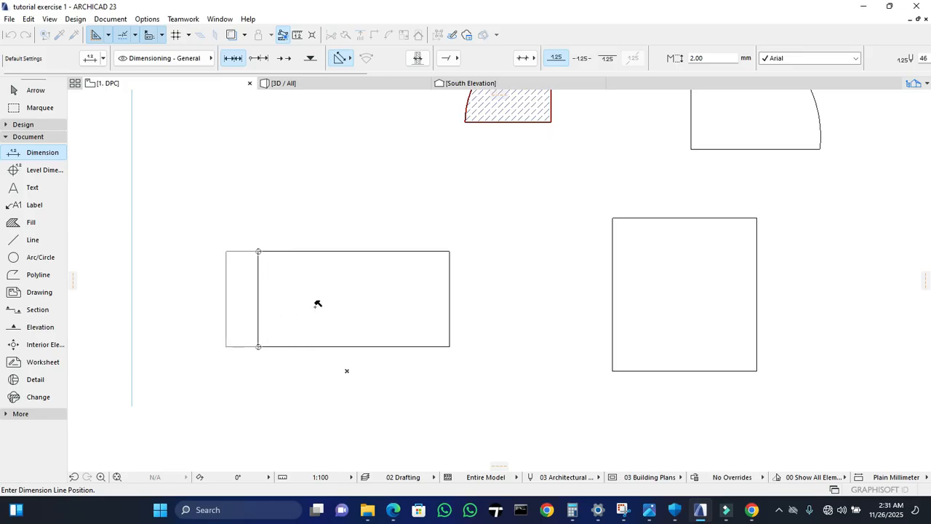
pyautogui.click(229, 294)
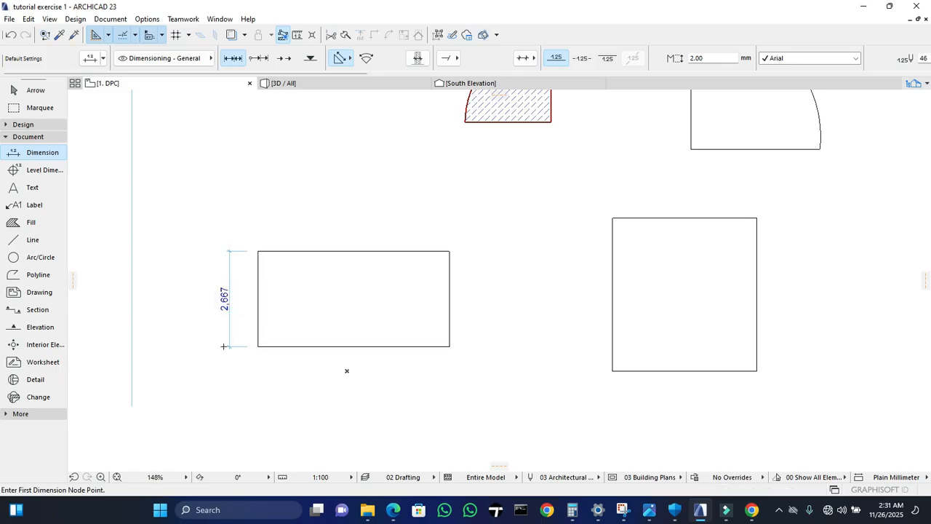
# - Dimension the top side of the line rectangle between its two upper corners, placing the dimension line above it
pyautogui.scroll(3, 234, 314)
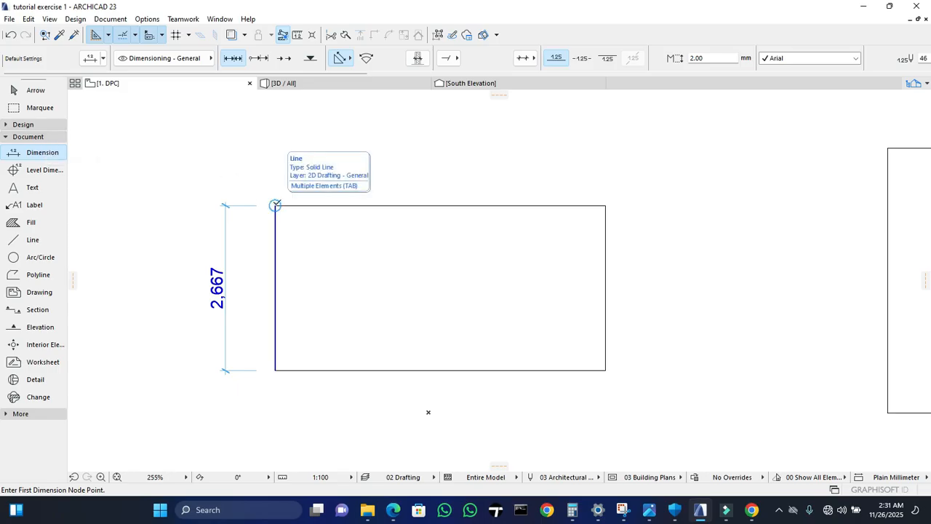
pyautogui.click(275, 206)
pyautogui.click(605, 205)
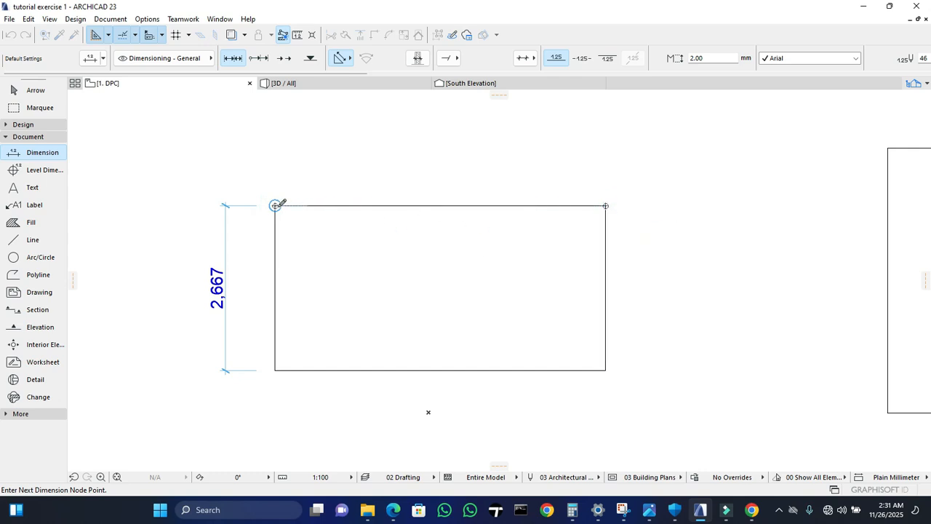
pyautogui.scroll(5, 604, 204)
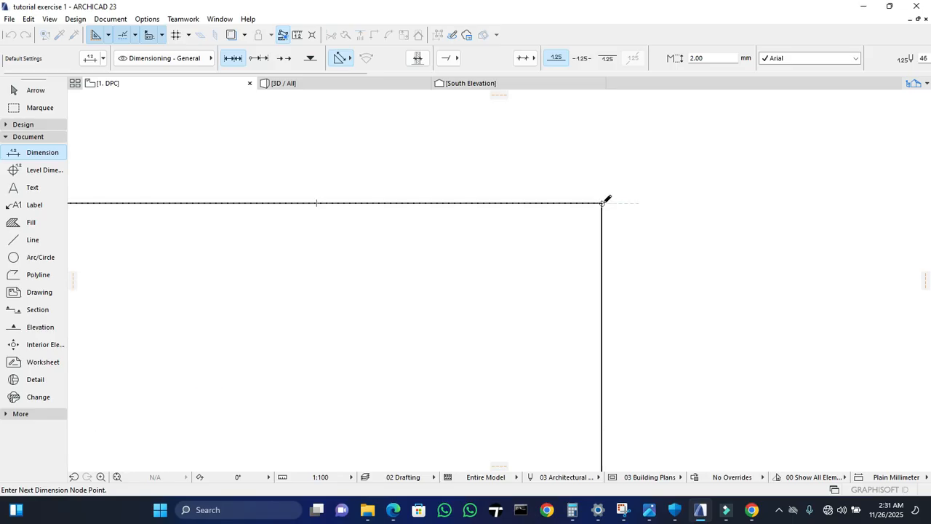
pyautogui.scroll(-5, 605, 204)
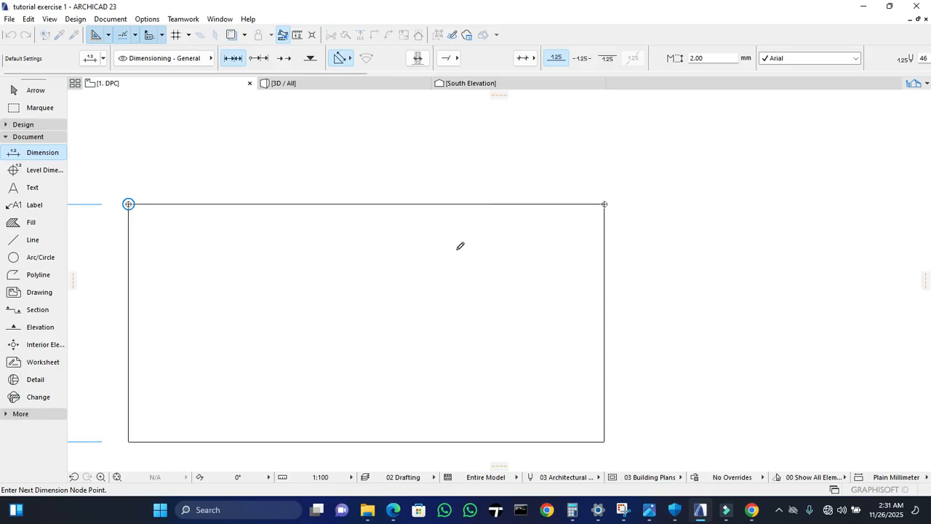
pyautogui.click(603, 260)
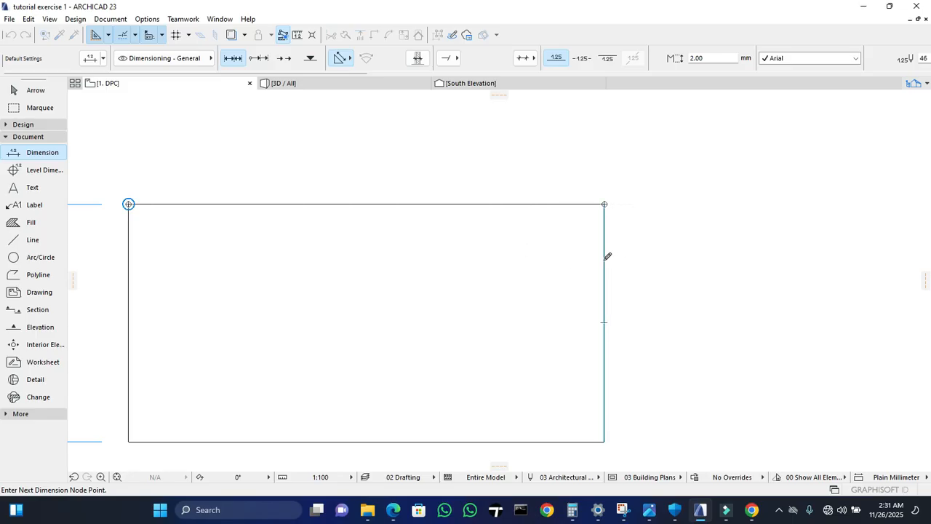
pyautogui.rightClick(499, 259)
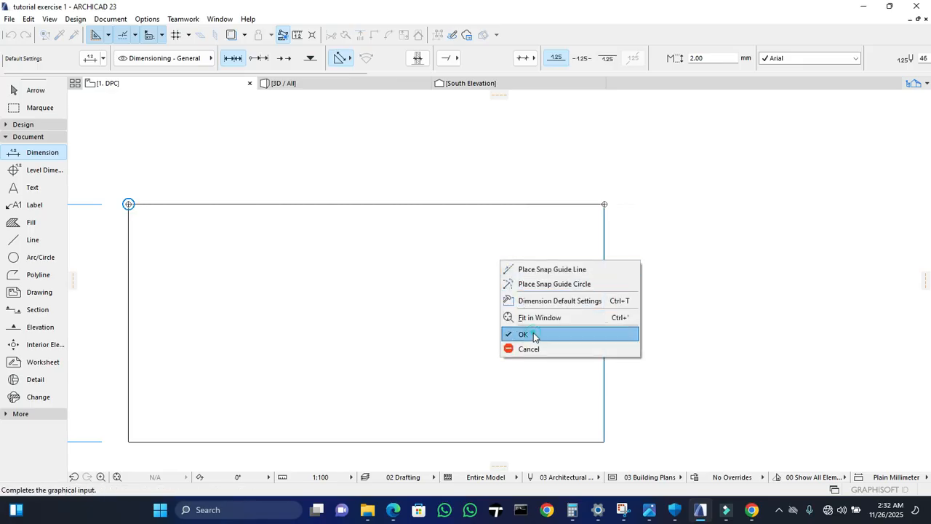
pyautogui.click(534, 335)
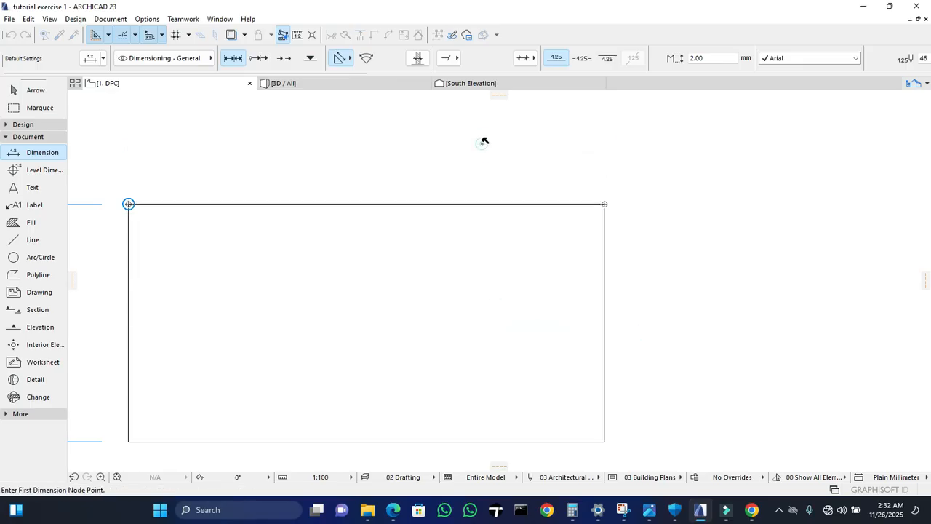
pyautogui.scroll(-2, 502, 191)
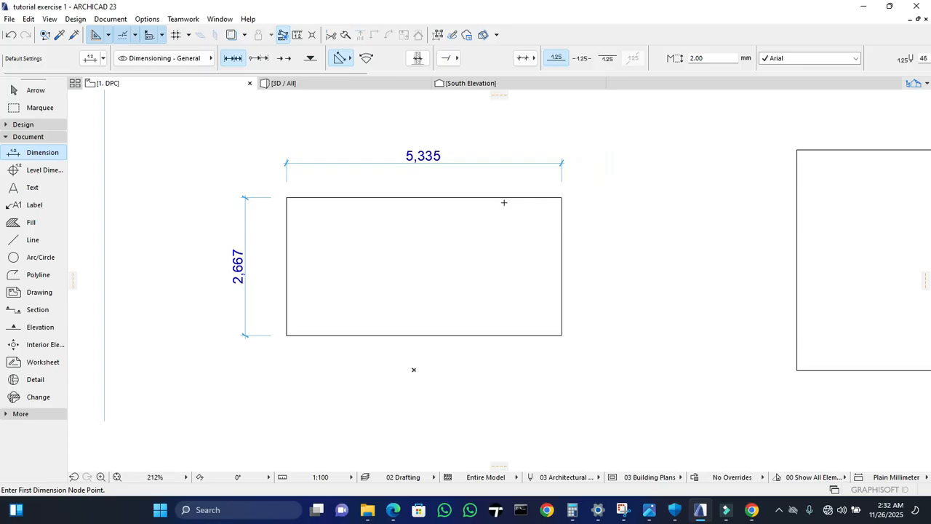
pyautogui.scroll(3, 503, 202)
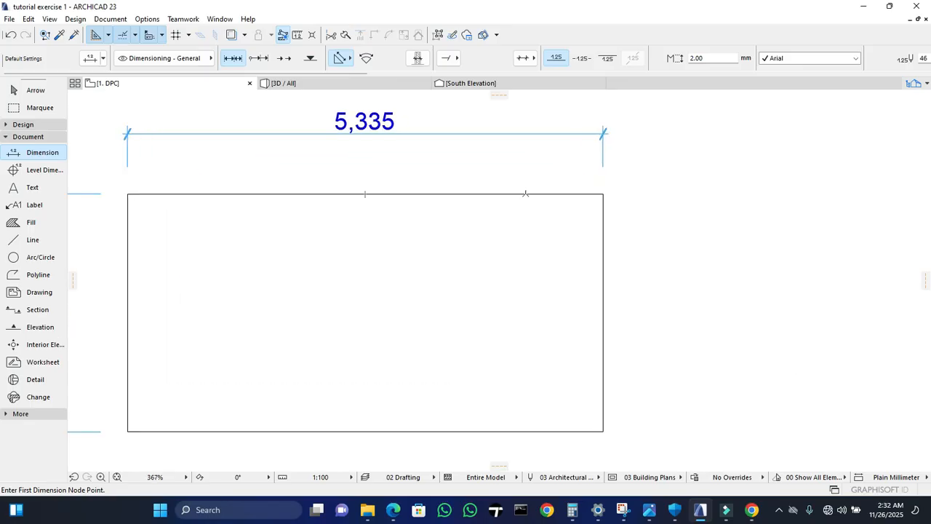
pyautogui.click(525, 194)
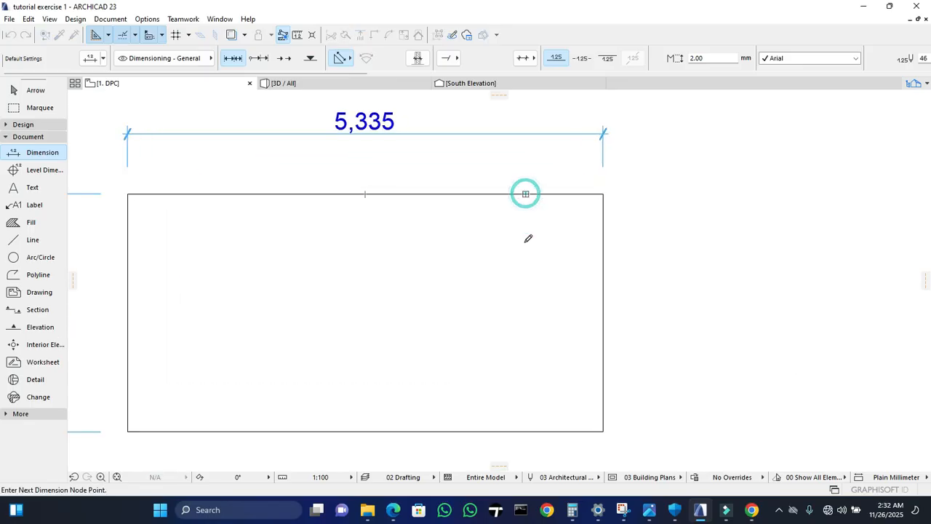
pyautogui.click(525, 431)
pyautogui.rightClick(531, 403)
pyautogui.click(554, 379)
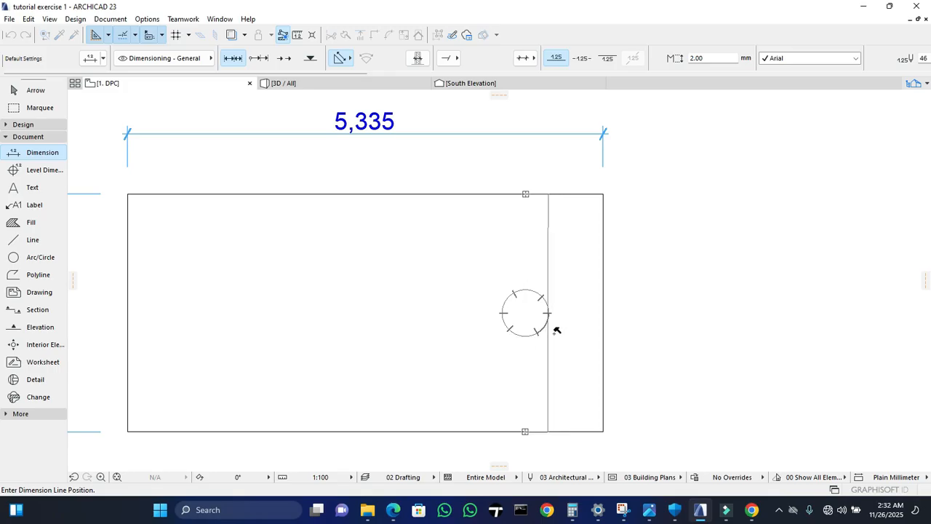
pyautogui.scroll(-4, 556, 320)
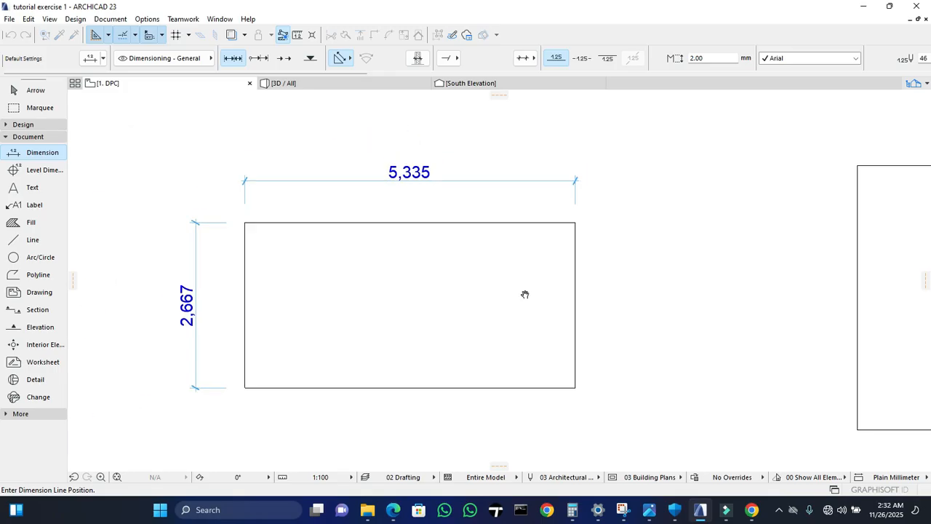
pyautogui.moveTo(525, 294); pyautogui.dragTo(490, 304, button='middle')
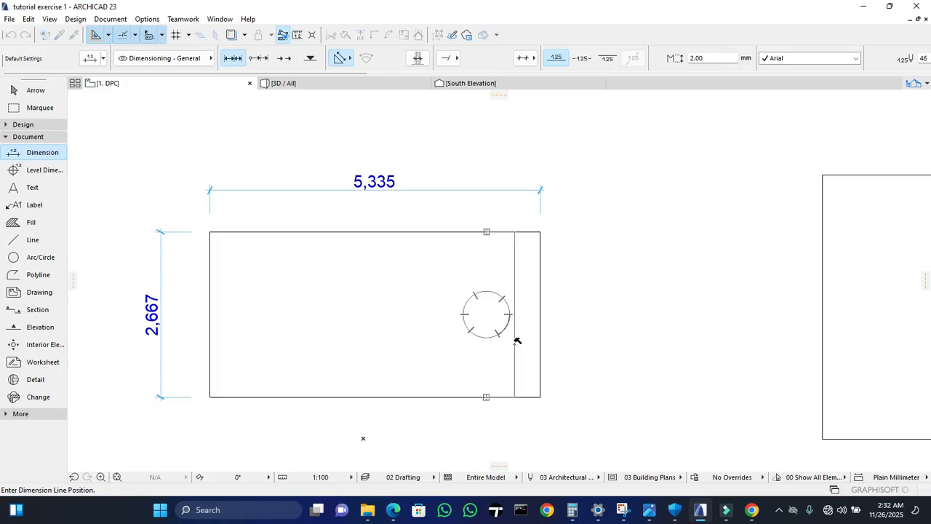
pyautogui.press('Escape')
# - Dimension the top edge of the nearly square polyline between its corners, placing the dimension line just inside the shape
pyautogui.scroll(-3, 461, 291)
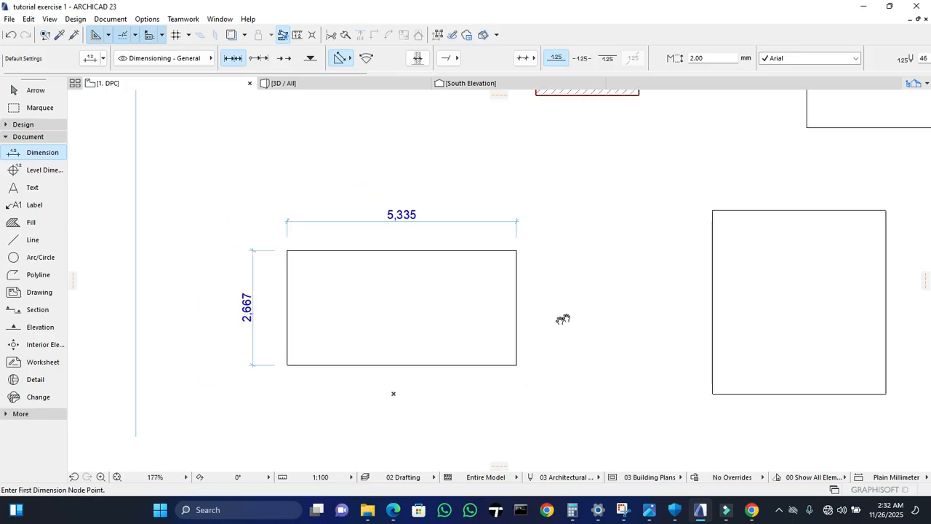
pyautogui.moveTo(563, 318); pyautogui.dragTo(460, 343, button='middle')
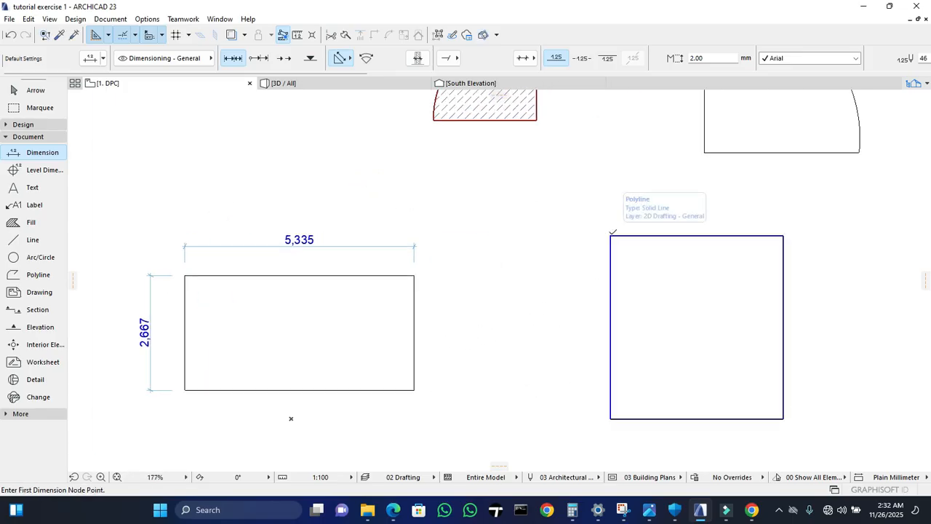
pyautogui.click(610, 235)
pyautogui.rightClick(783, 234)
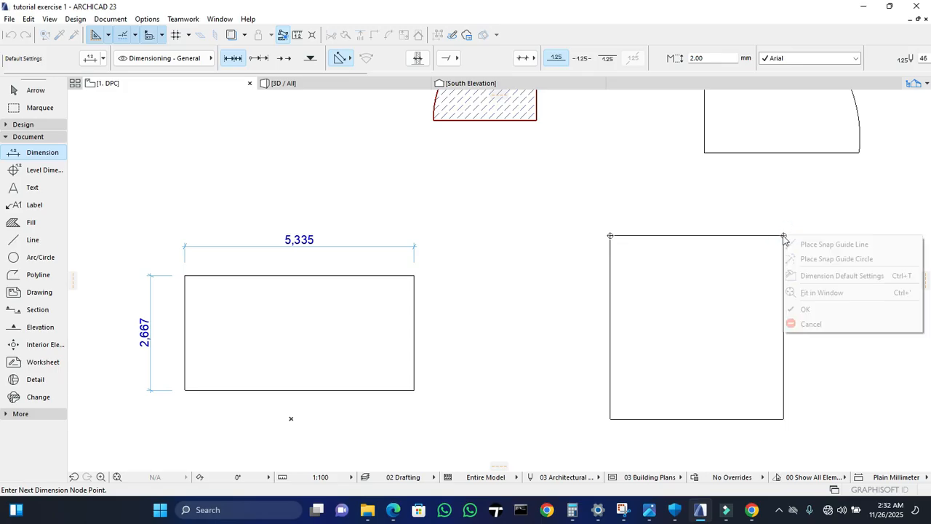
pyautogui.click(806, 311)
pyautogui.click(698, 265)
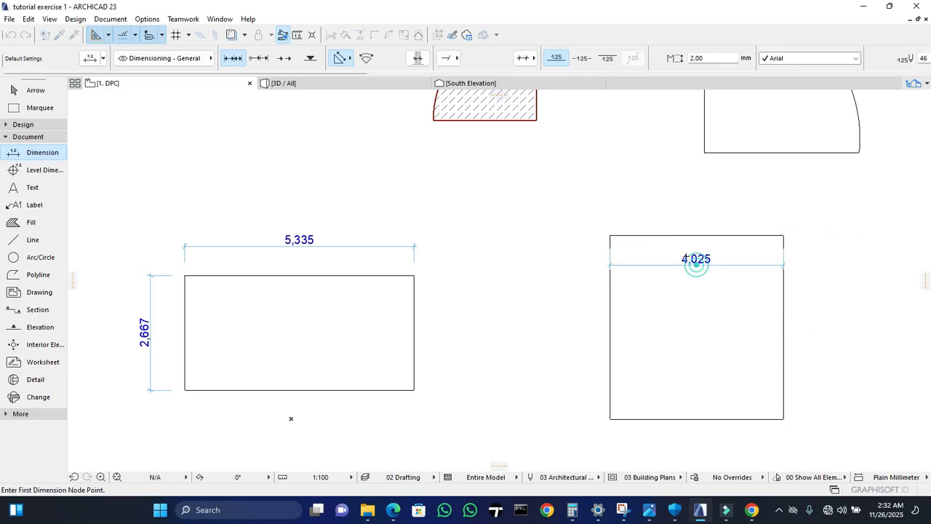
# - Dimension the left edge of the nearly square polyline from upper to lower corner, placing the dimension line inside the shape
pyautogui.click(610, 236)
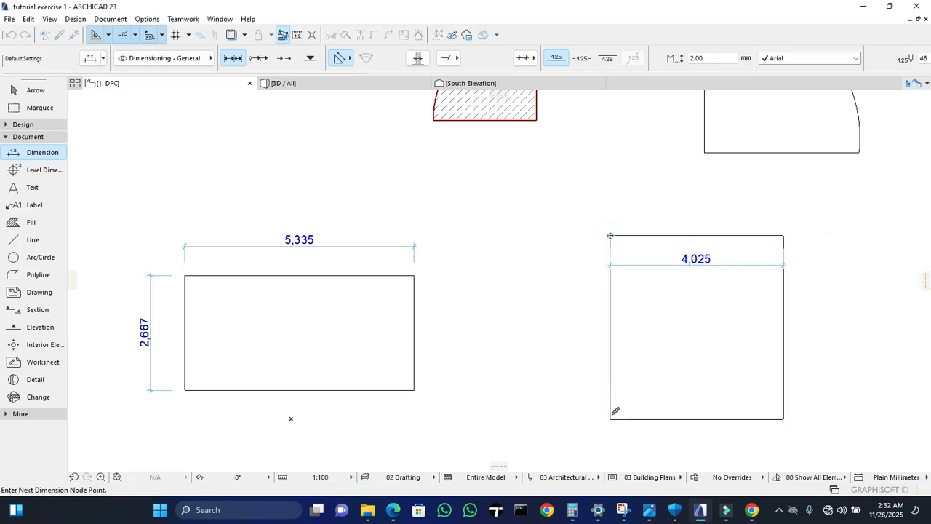
pyautogui.rightClick(610, 419)
pyautogui.click(643, 381)
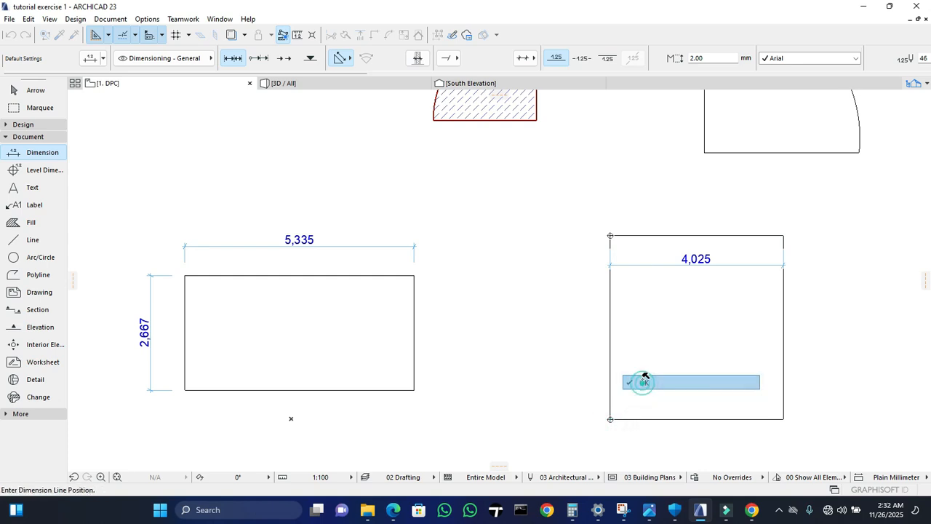
pyautogui.click(637, 364)
# - Dimension the top edge of the square hatched fill between its upper corners, placing the dimension line above it
pyautogui.scroll(-1, 712, 368)
pyautogui.moveTo(743, 379); pyautogui.dragTo(617, 374, button='middle')
pyautogui.scroll(-1, 613, 368)
pyautogui.moveTo(782, 355); pyautogui.dragTo(648, 351, button='middle')
pyautogui.scroll(3, 703, 345)
pyautogui.moveTo(729, 356); pyautogui.dragTo(701, 355, button='middle')
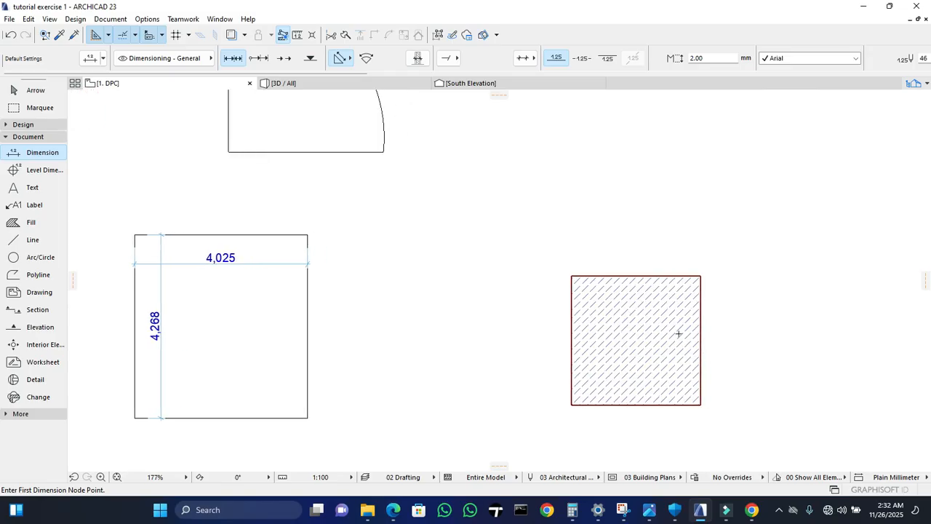
pyautogui.click(572, 277)
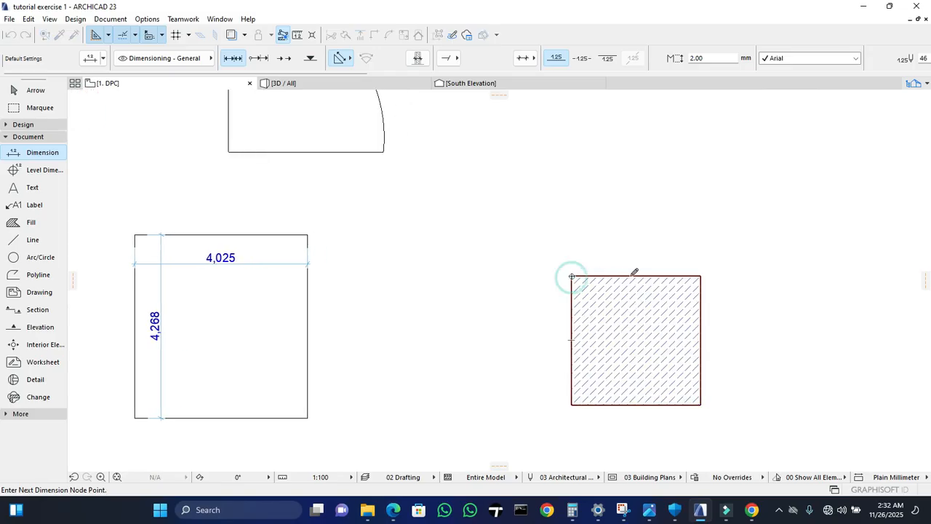
pyautogui.click(700, 276)
pyautogui.rightClick(700, 276)
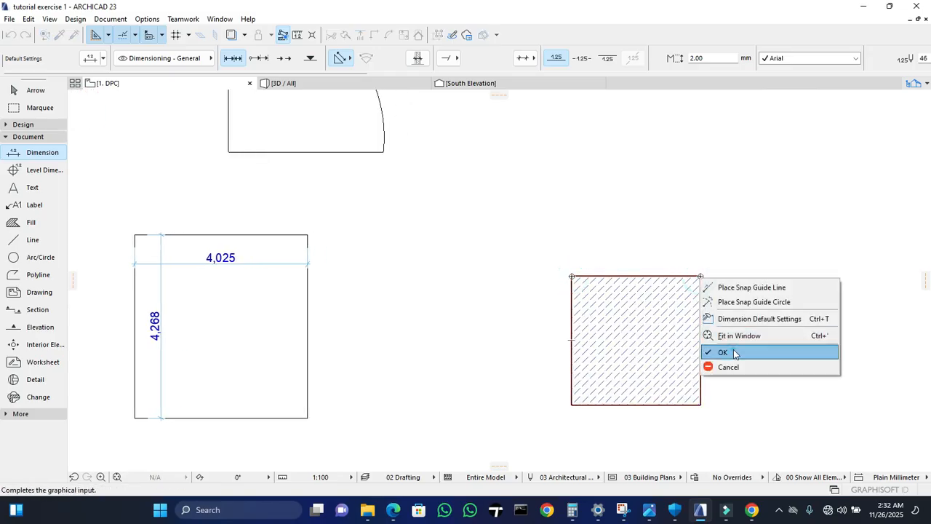
pyautogui.click(730, 352)
pyautogui.click(663, 256)
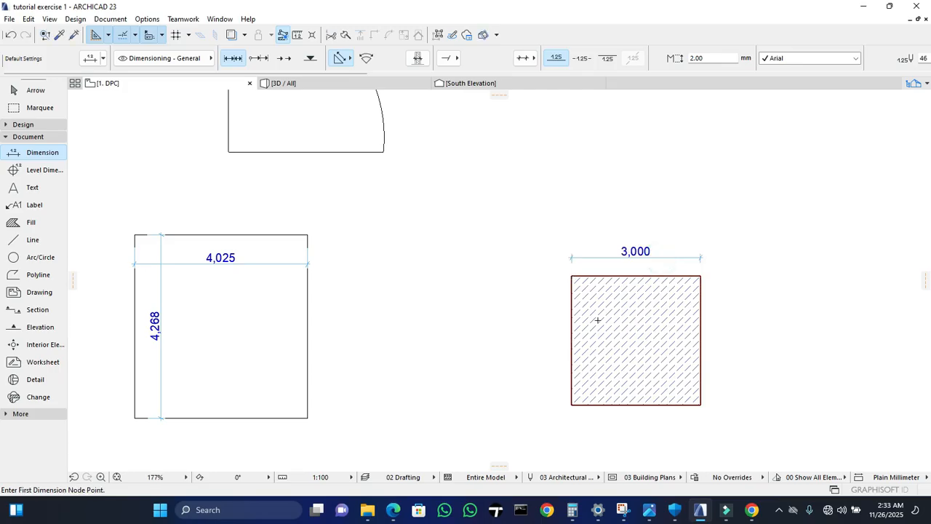
# - Dimension the left edge of the square hatched fill from upper to lower corner, placing the dimension line outside to the left
pyautogui.click(572, 277)
pyautogui.click(572, 405)
pyautogui.rightClick(572, 405)
pyautogui.click(596, 381)
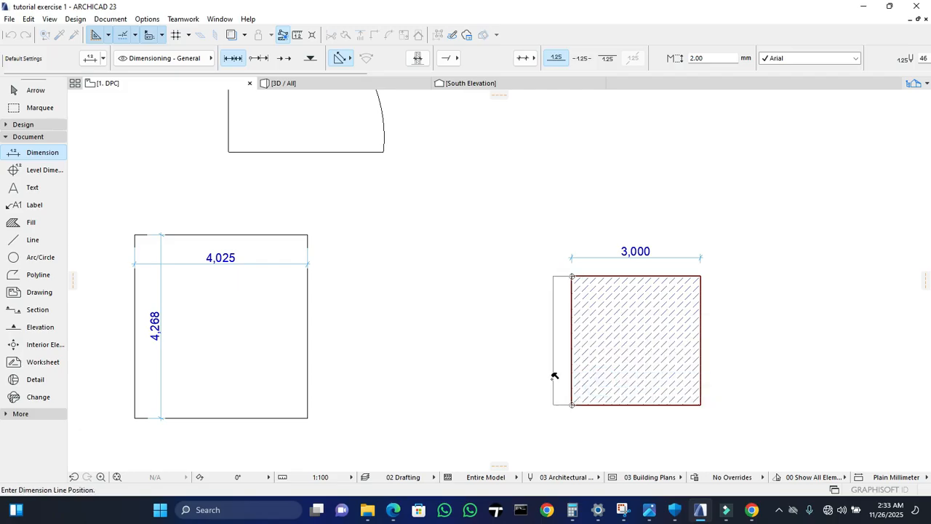
pyautogui.click(553, 376)
pyautogui.scroll(-4, 709, 270)
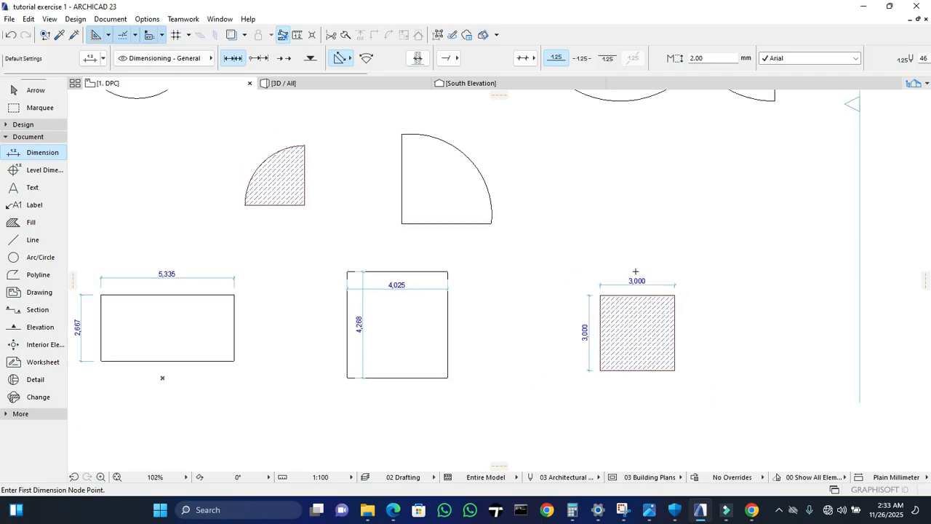
pyautogui.scroll(-2, 709, 269)
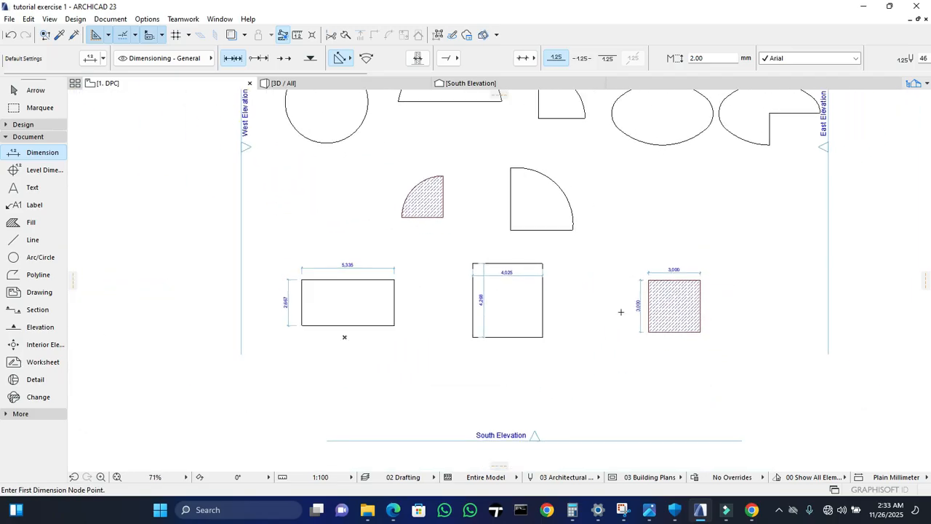
pyautogui.press('Escape')
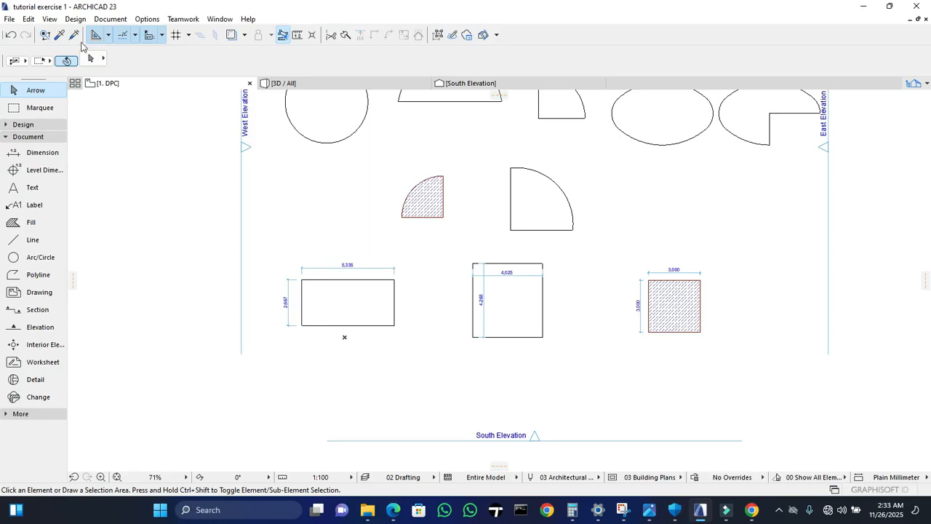
# - Add an arc length dimension to the curved edge of the lower near-semicircle, placing the dimension arc outside the curve
pyautogui.click(40, 153)
pyautogui.moveTo(434, 216); pyautogui.dragTo(398, 293, button='middle')
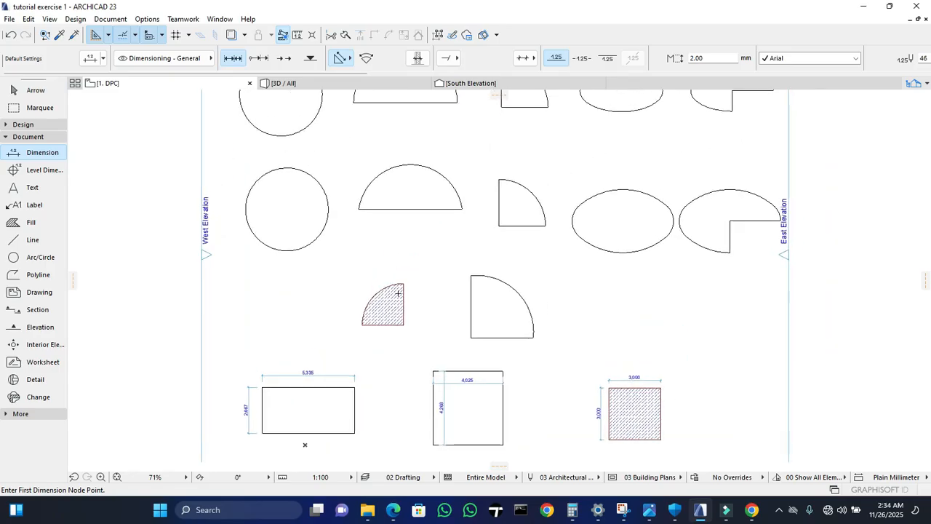
pyautogui.click(367, 61)
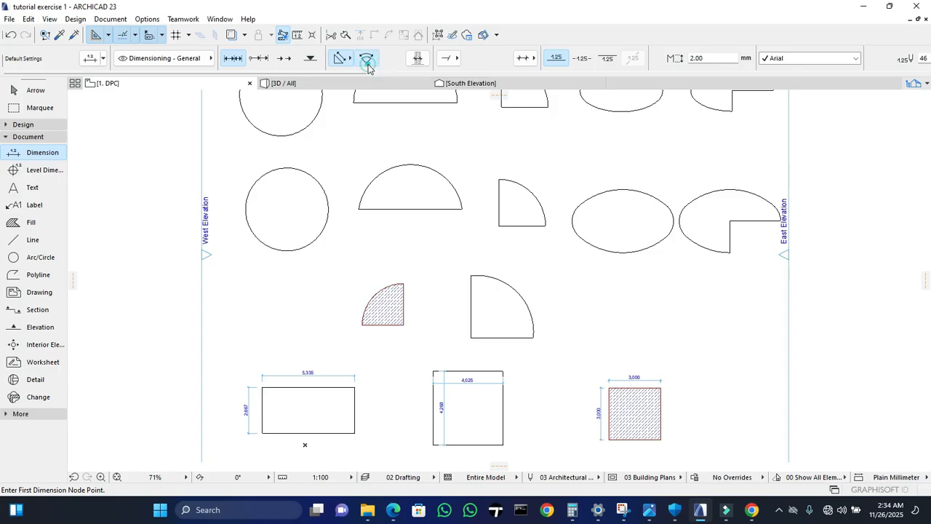
pyautogui.click(386, 165)
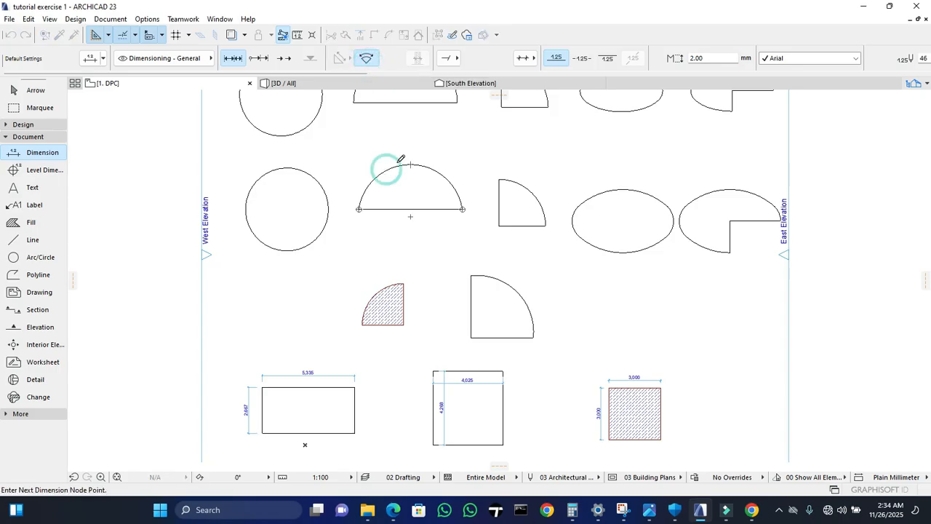
pyautogui.rightClick(446, 153)
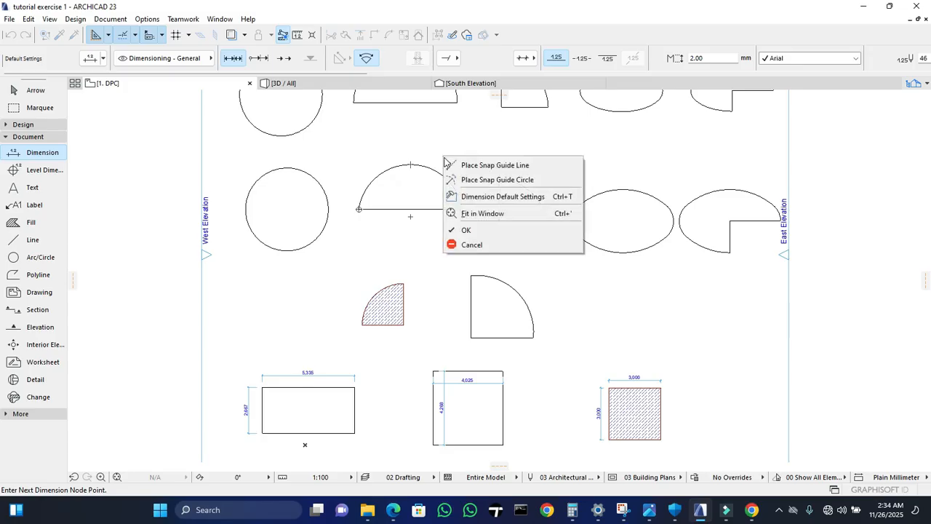
pyautogui.click(476, 229)
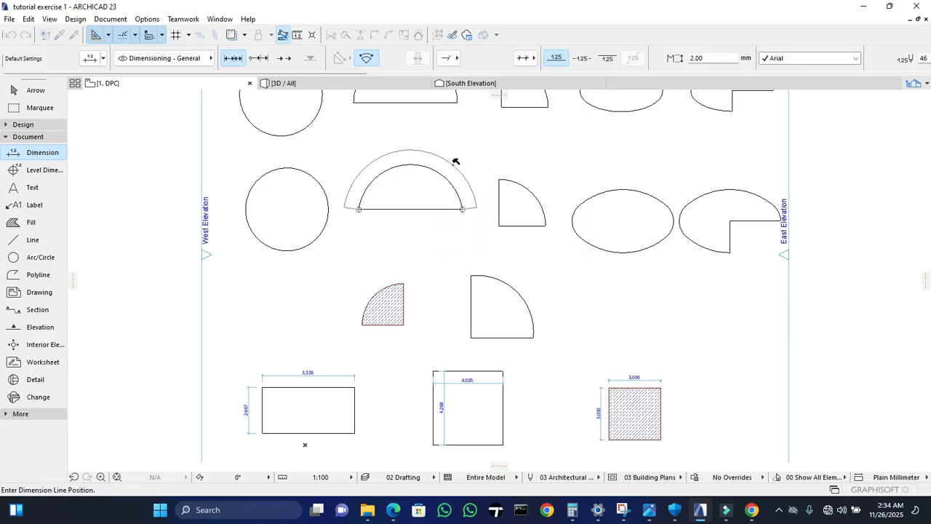
pyautogui.click(453, 166)
pyautogui.scroll(5, 429, 166)
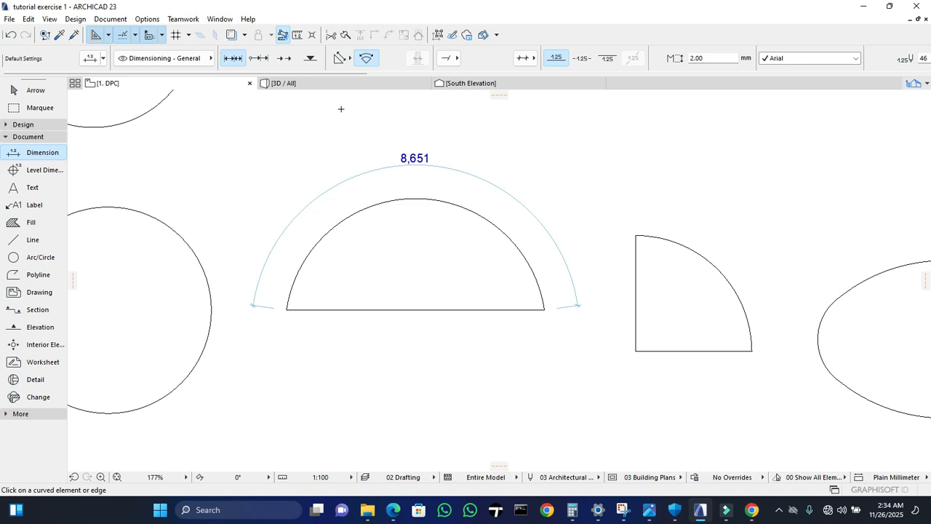
# - Switch the Dimension tool from arc length back to the linear method that allows any direction
pyautogui.click(341, 59)
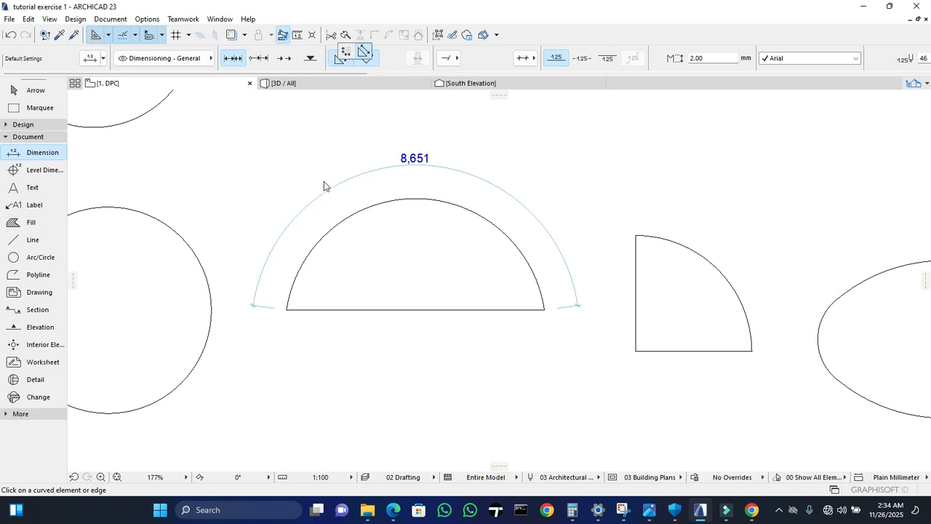
pyautogui.click(363, 52)
pyautogui.scroll(-5, 353, 181)
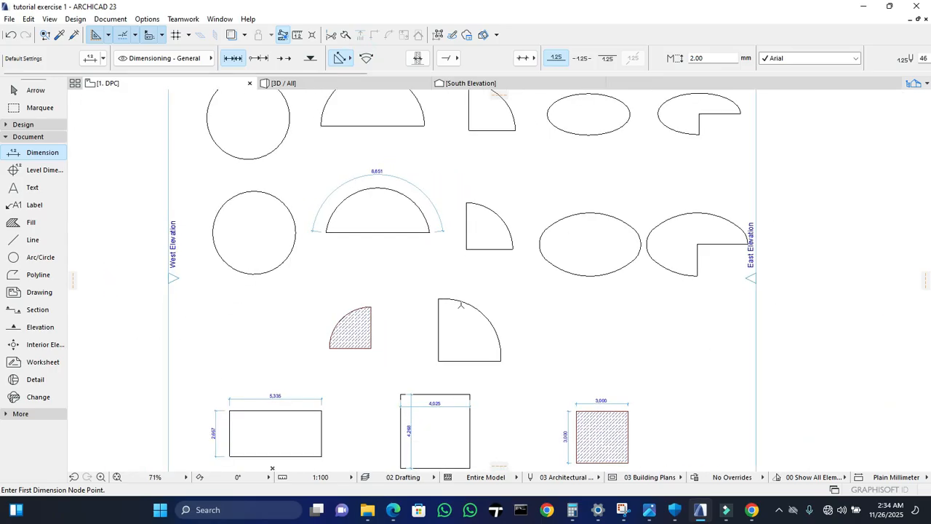
pyautogui.click(490, 208)
pyautogui.click(485, 206)
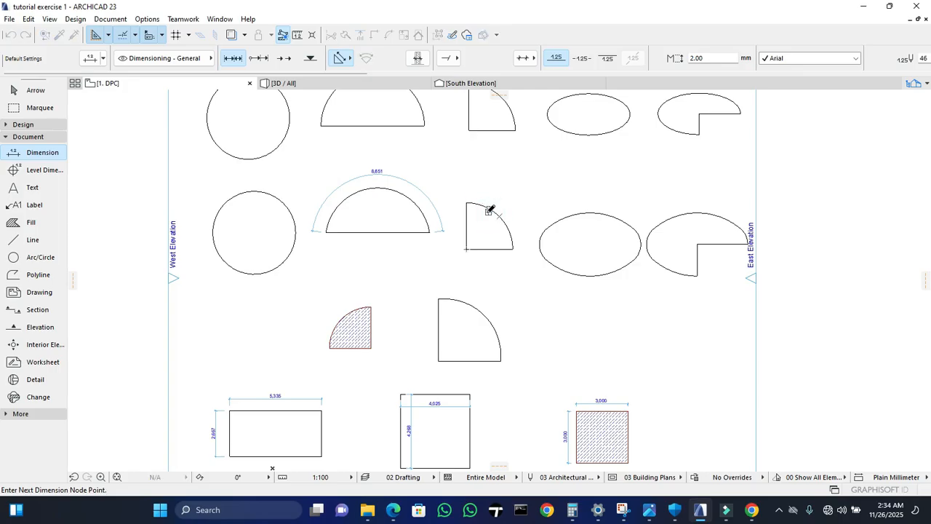
pyautogui.click(489, 209)
# - Dimension the lower quarter circle diagonally between the two ends of its arc, placing the slanted dimension line outside the curve
pyautogui.scroll(3, 478, 205)
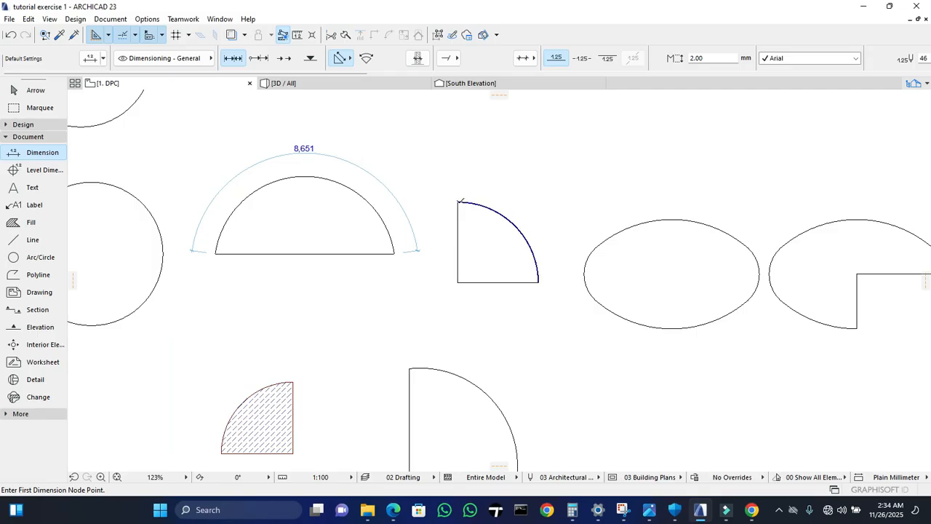
pyautogui.click(458, 202)
pyautogui.click(538, 282)
pyautogui.rightClick(536, 269)
pyautogui.click(562, 339)
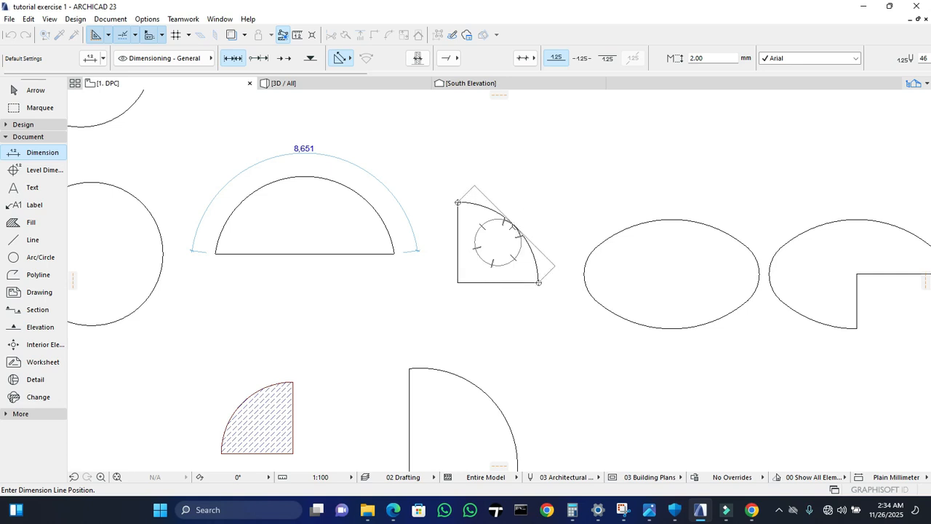
pyautogui.click(530, 210)
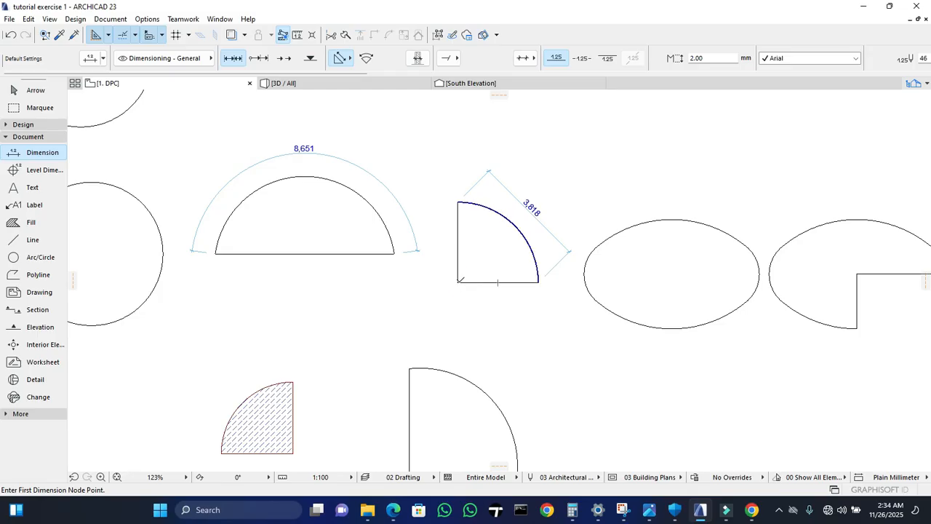
# - Dimension the bottom edge of the lower outlined quarter circle between its two corners, placing the dimension line below it
pyautogui.click(459, 282)
pyautogui.click(540, 282)
pyautogui.rightClick(539, 281)
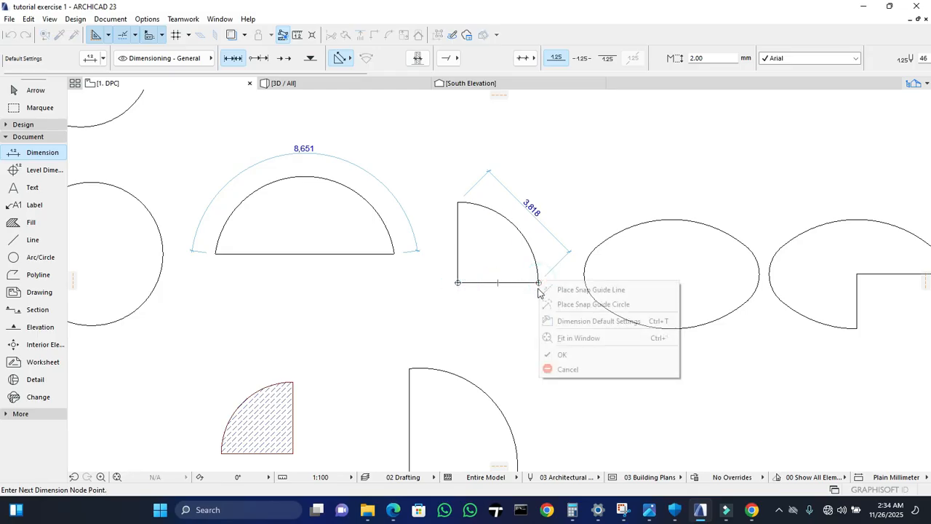
pyautogui.click(560, 352)
pyautogui.click(508, 307)
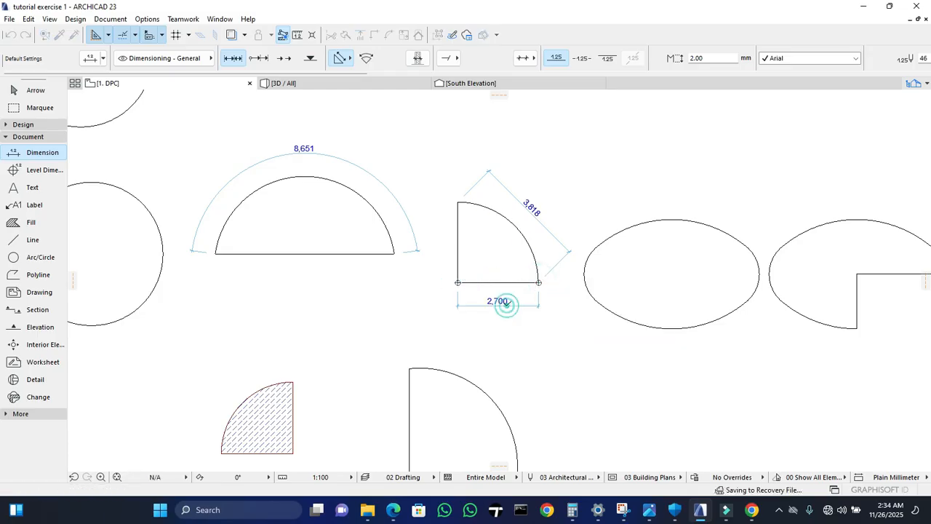
# - Dimension the left vertical edge of the same quarter circle, placing the dimension line outside to its left
pyautogui.click(457, 282)
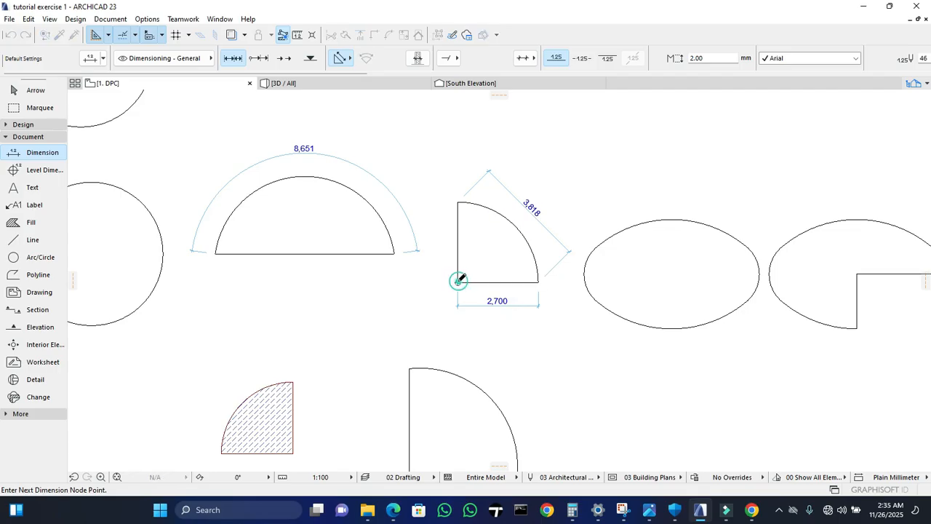
pyautogui.click(458, 203)
pyautogui.rightClick(457, 204)
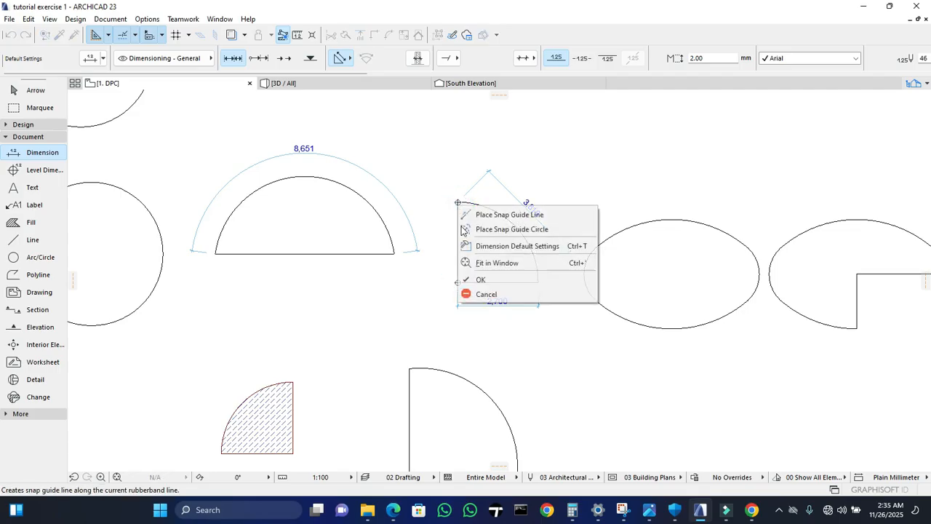
pyautogui.click(480, 281)
pyautogui.click(445, 246)
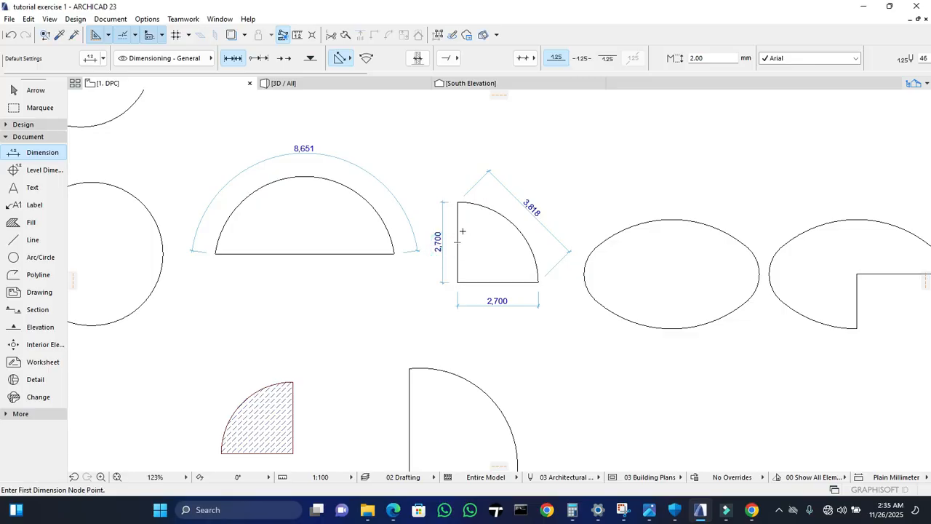
# - Try a vertical dimension between two free points in the empty area below the quarter circle, and undo it
pyautogui.click(425, 293)
pyautogui.click(472, 336)
pyautogui.rightClick(472, 336)
pyautogui.click(479, 414)
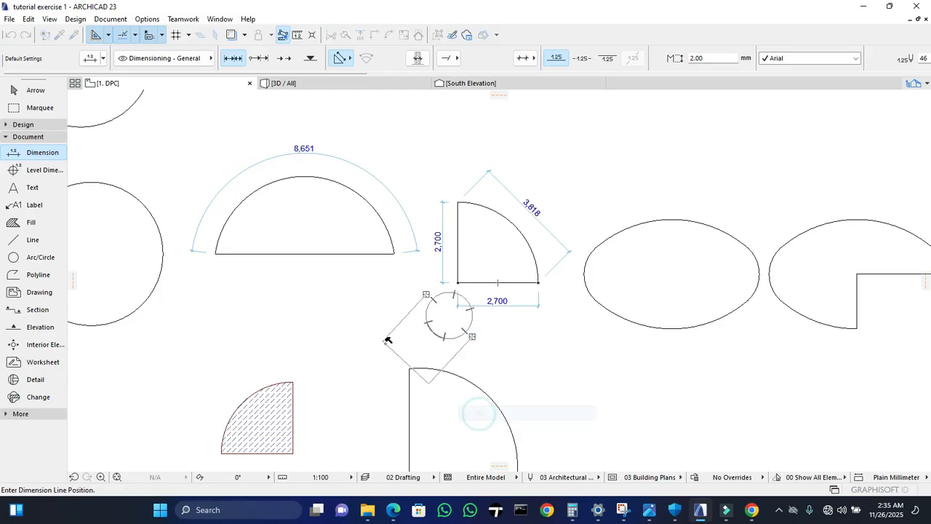
pyautogui.click(396, 309)
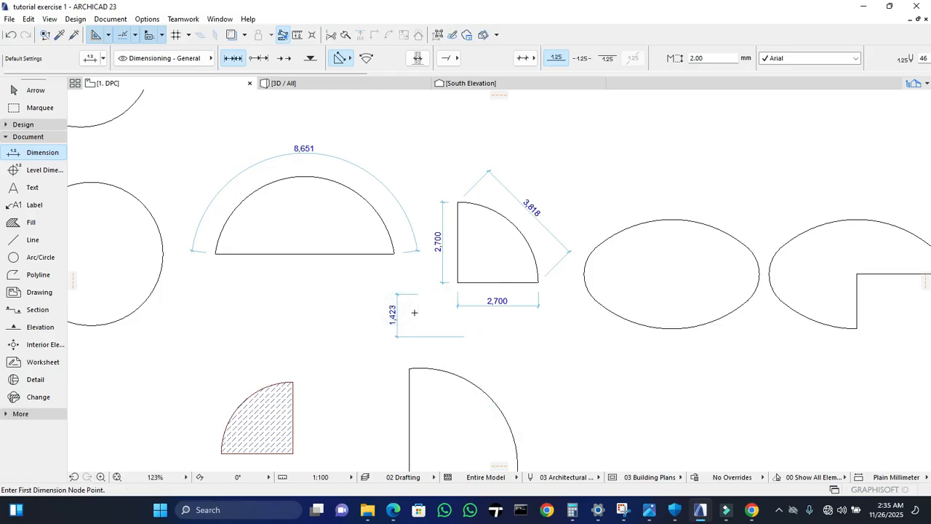
pyautogui.scroll(3, 414, 316)
pyautogui.hotkey('ctrl', 'z')
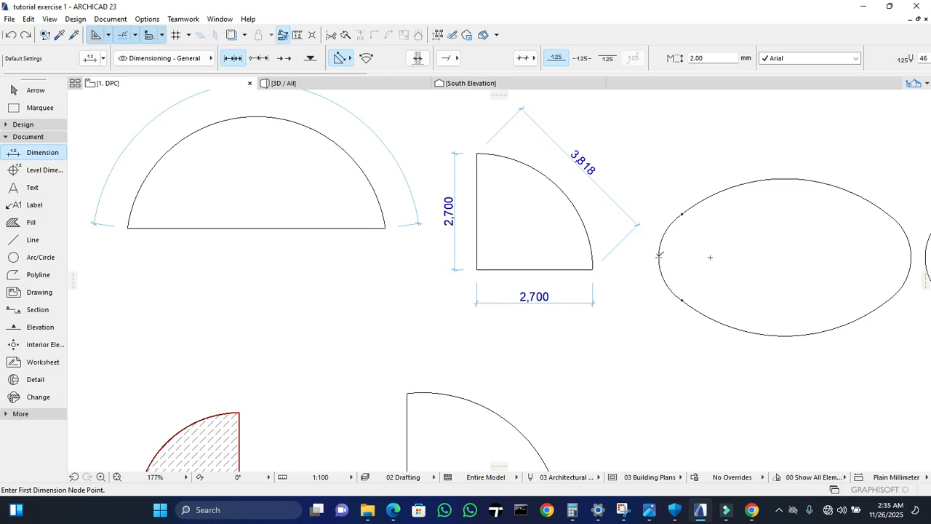
# - Dimension the full width of the lower ellipse between its leftmost and rightmost points, placing the line through its middle
pyautogui.click(659, 256)
pyautogui.moveTo(691, 264); pyautogui.dragTo(607, 289, button='middle')
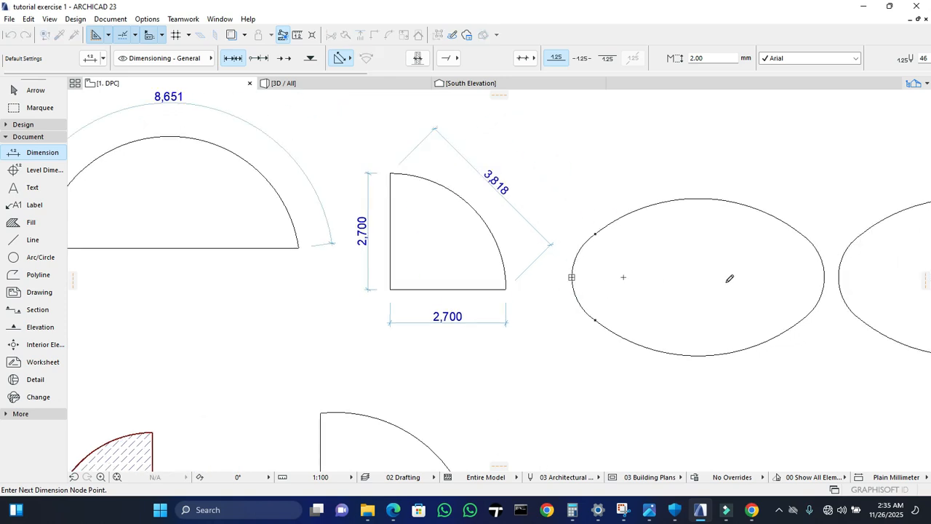
pyautogui.rightClick(824, 278)
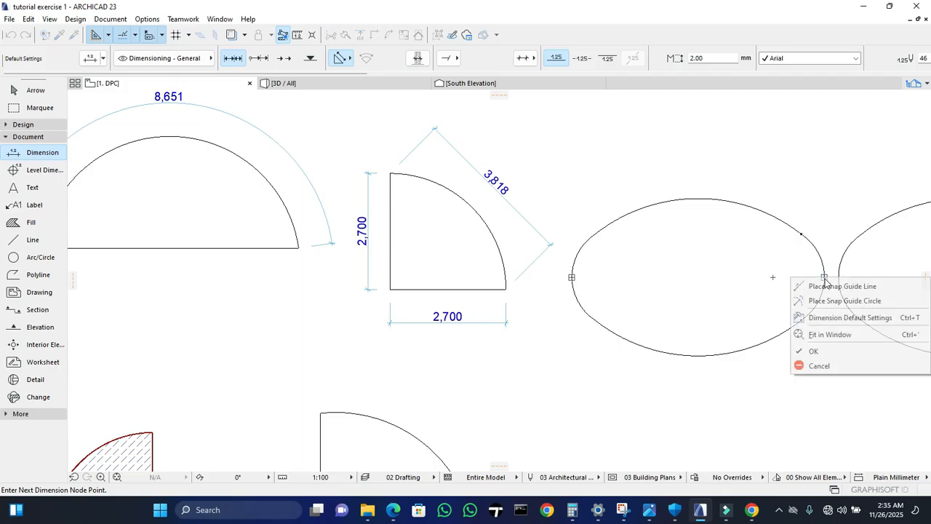
pyautogui.click(813, 350)
pyautogui.click(744, 276)
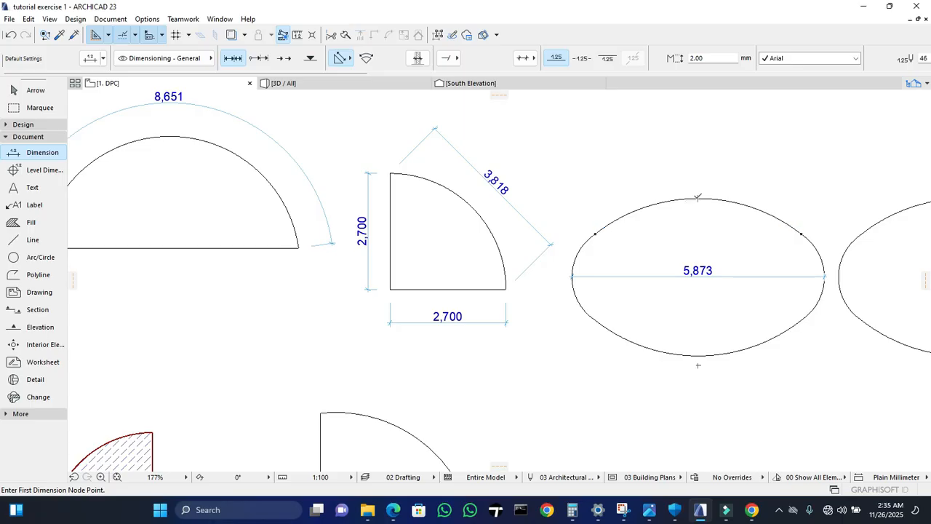
# - Dimension the full height of the lower ellipse between its top and bottom points, placing the vertical line inside the shape
pyautogui.click(696, 198)
pyautogui.click(698, 355)
pyautogui.rightClick(699, 355)
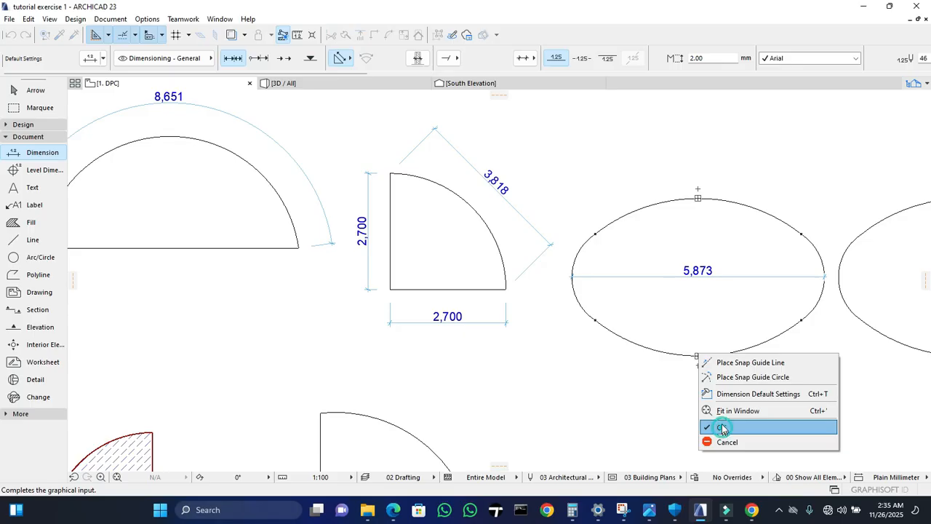
pyautogui.click(723, 429)
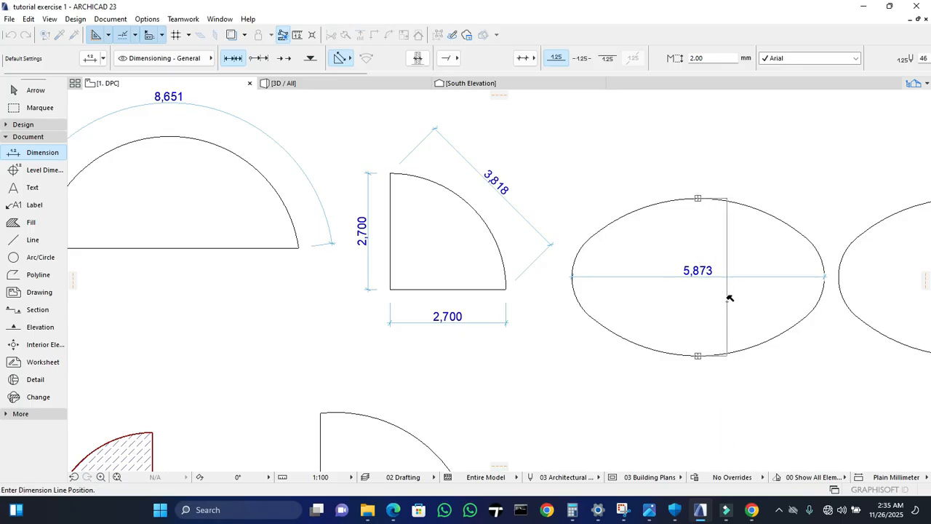
pyautogui.click(732, 295)
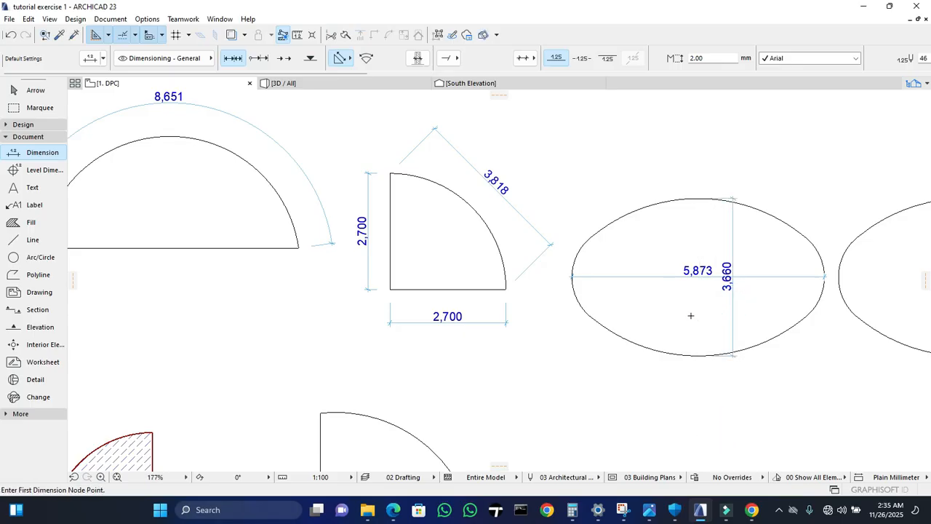
# - Move the ellipse's vertical dimension out of the shape into the gap just right of it
pyautogui.press('Escape')
pyautogui.click(732, 328)
pyautogui.click(732, 331)
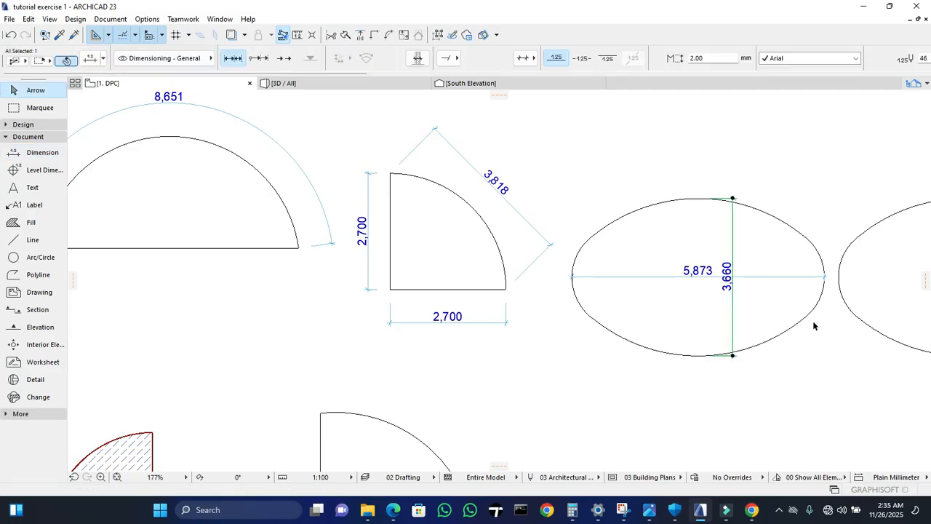
pyautogui.click(732, 320)
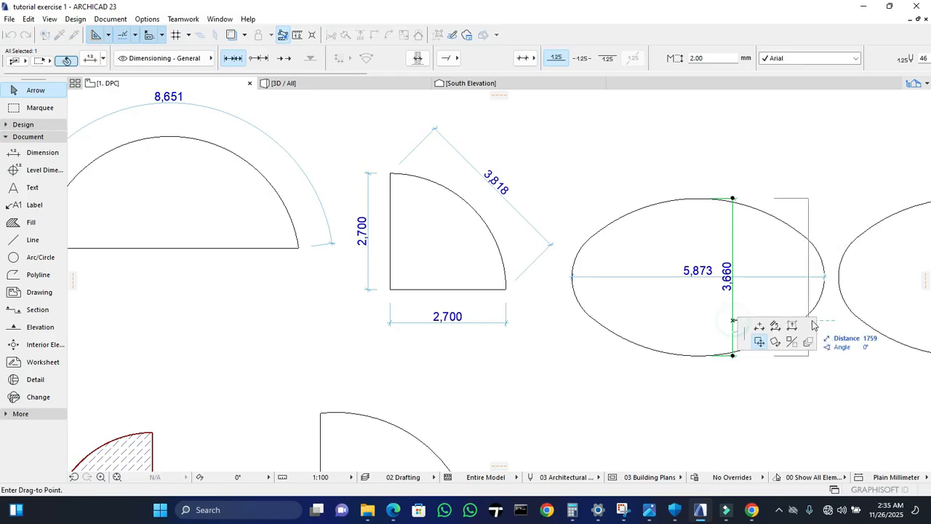
pyautogui.press('Escape')
pyautogui.click(736, 332)
pyautogui.click(837, 328)
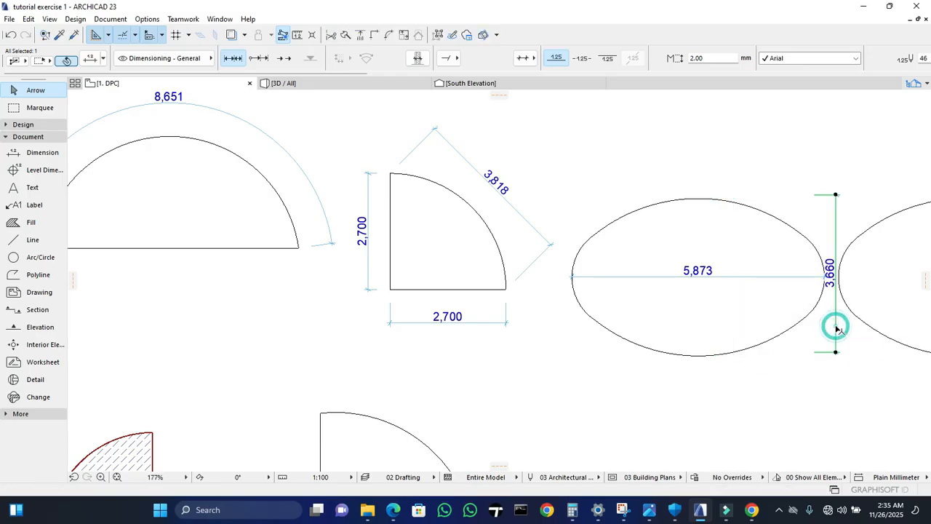
# - Move the ellipse's horizontal dimension from its middle to just above the shape and deselect it
pyautogui.click(741, 277)
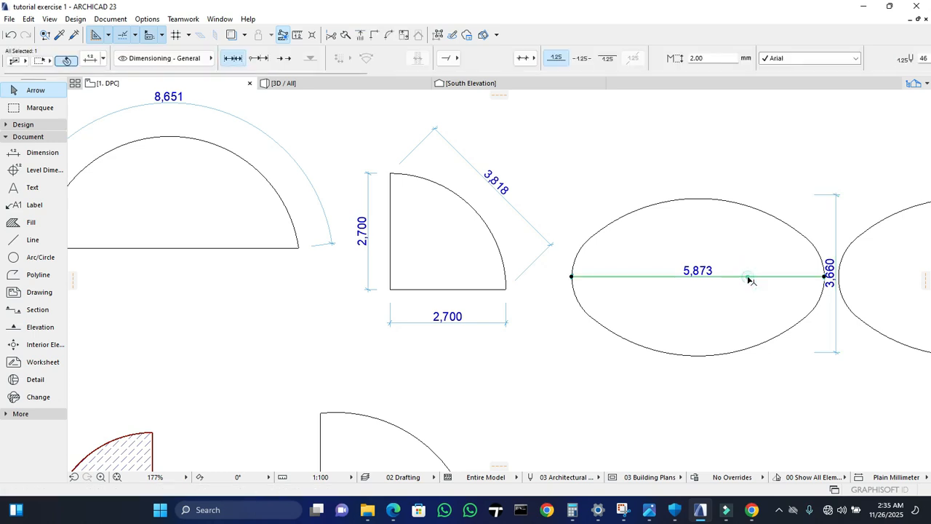
pyautogui.click(748, 278)
pyautogui.click(744, 175)
pyautogui.press('Escape')
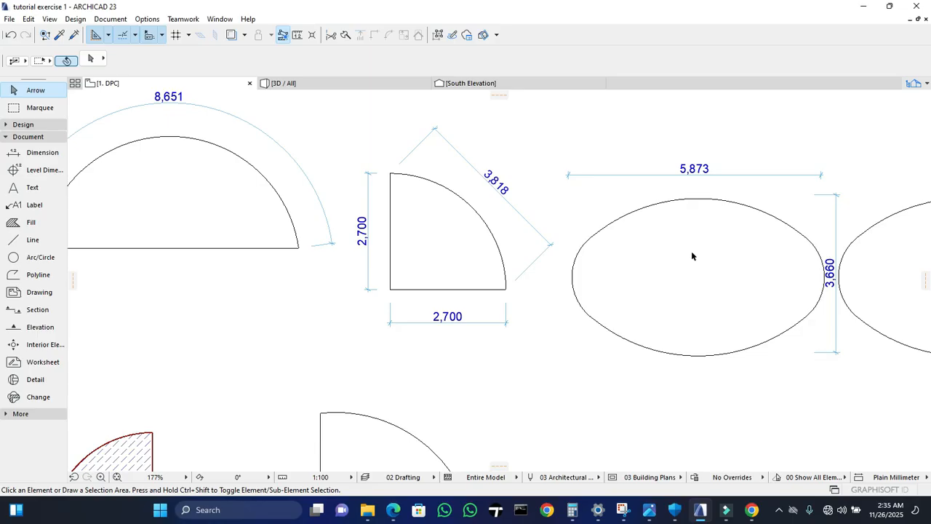
pyautogui.scroll(-3, 678, 244)
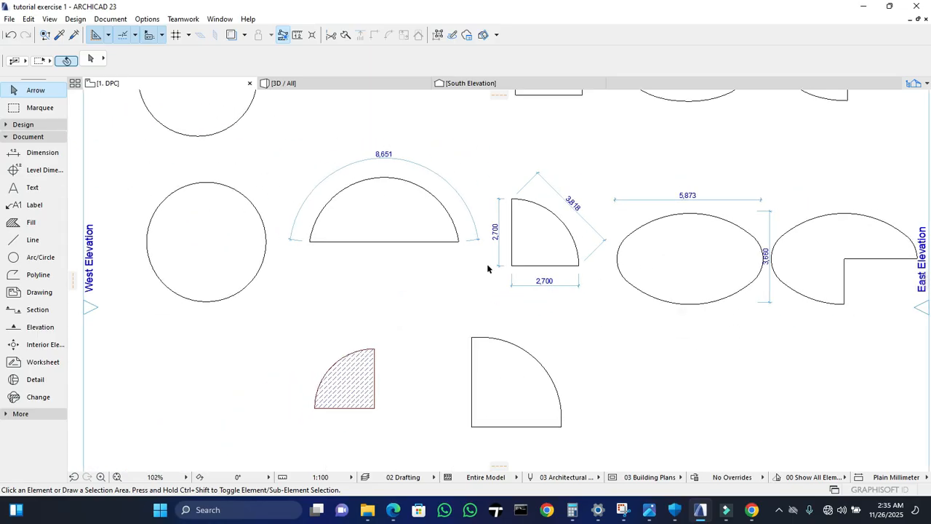
pyautogui.scroll(-2, 487, 268)
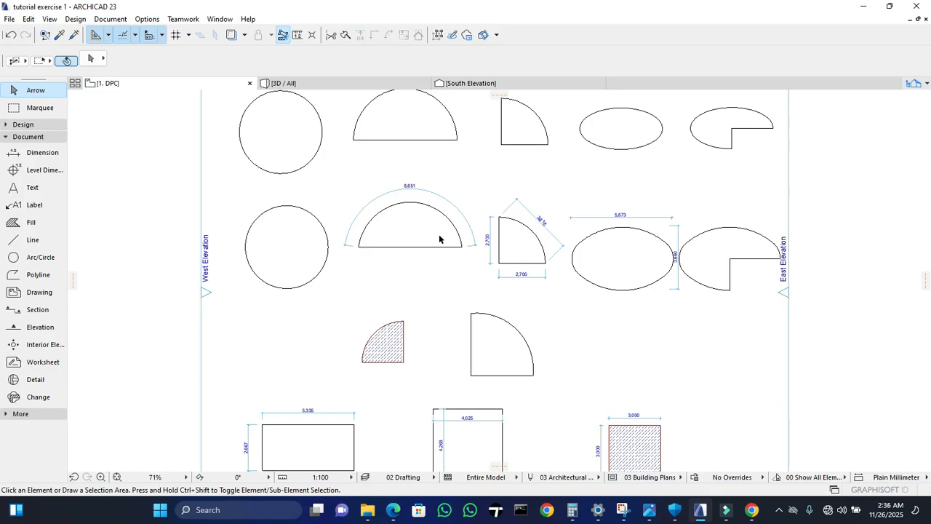
pyautogui.scroll(-1, 362, 164)
pyautogui.moveTo(393, 190)
pyautogui.mouseDown(button='middle')
pyautogui.moveTo(386, 218)
pyautogui.moveTo(376, 212)
pyautogui.moveTo(396, 187)
pyautogui.mouseUp(button='middle')
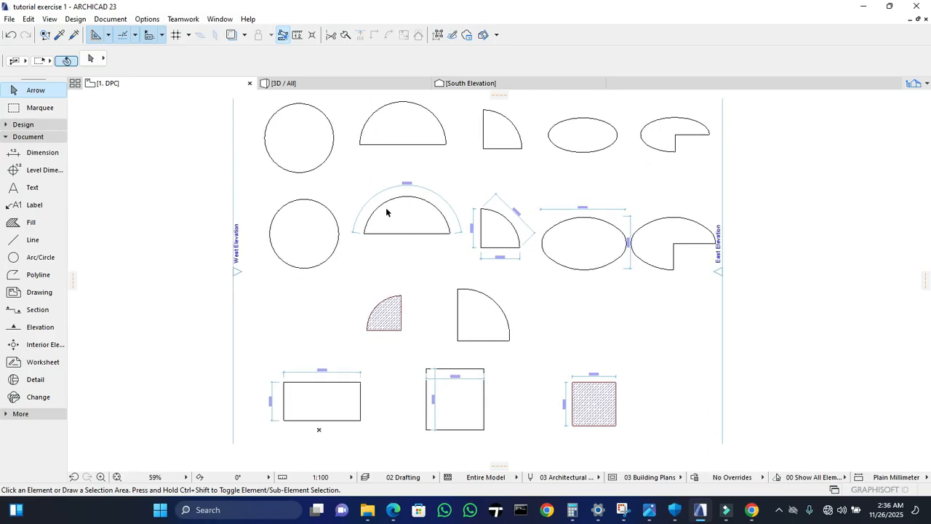